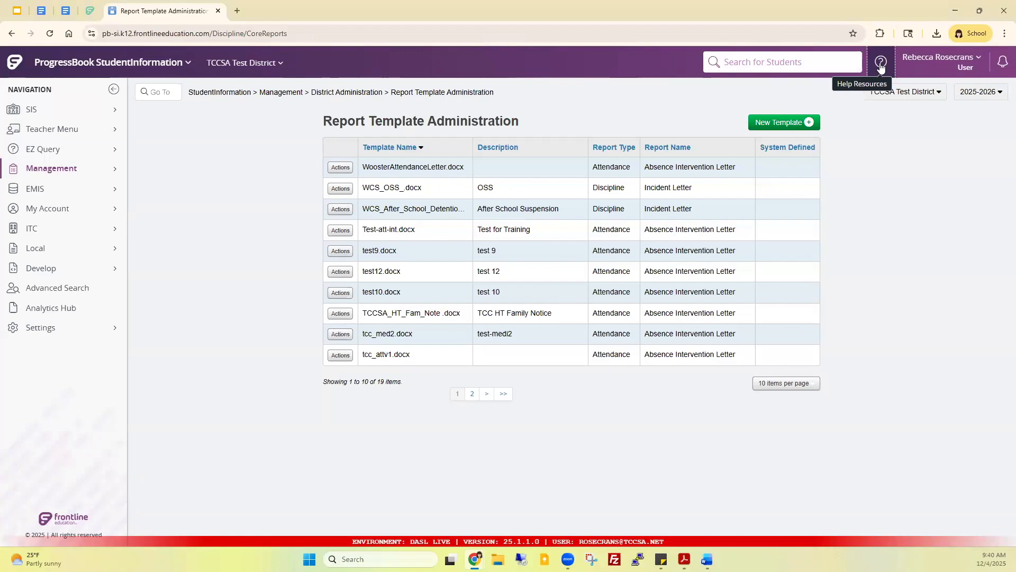
Open the help Learning Center, search for "attendance and calendar guide", and open the full Attendance and Calendar Guide PDF.
{"action": "left_click", "coordinate": [767, 115]}
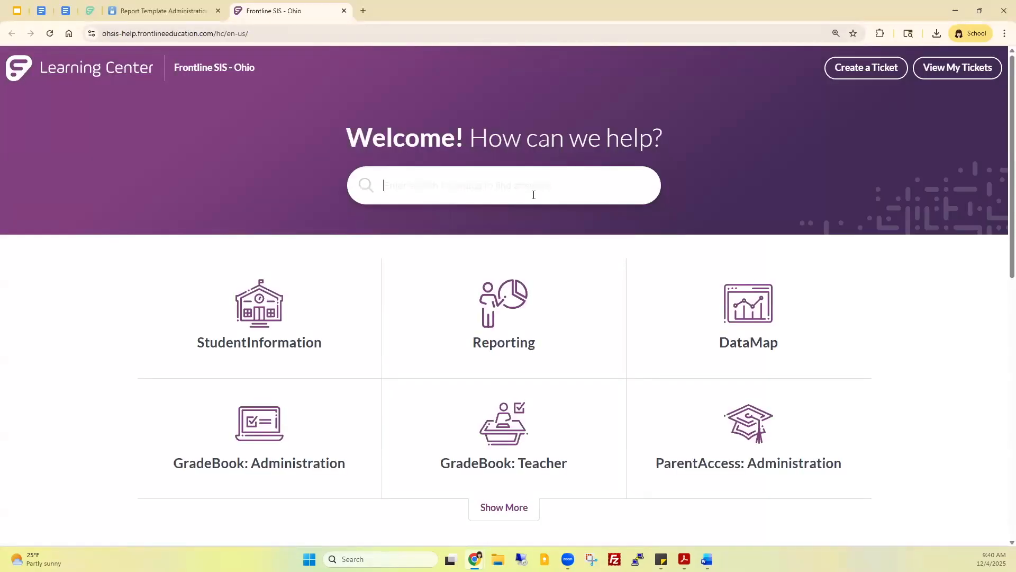
{"action": "type", "text": "attendance and calendar guide"}
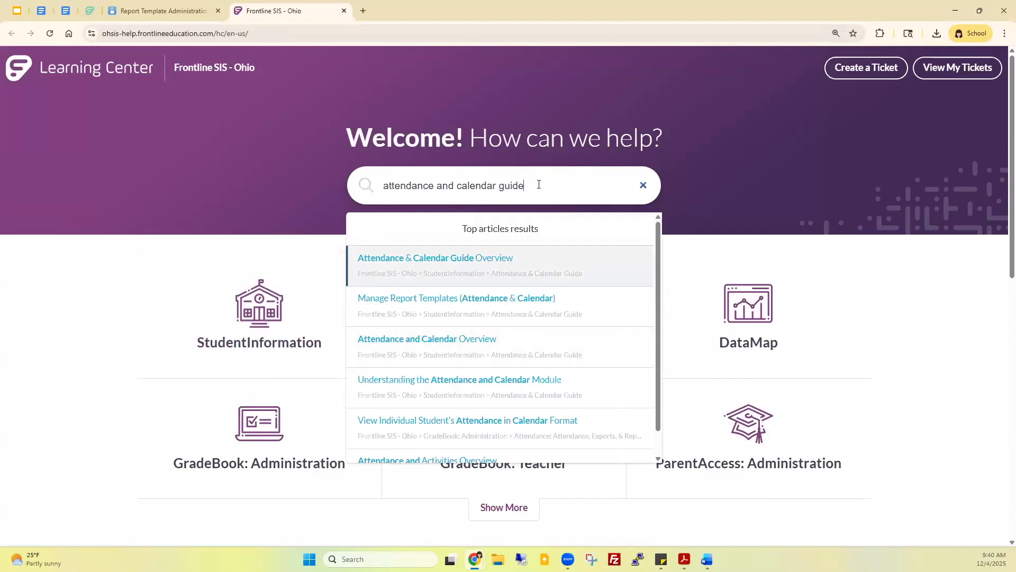
{"action": "key", "text": "Return"}
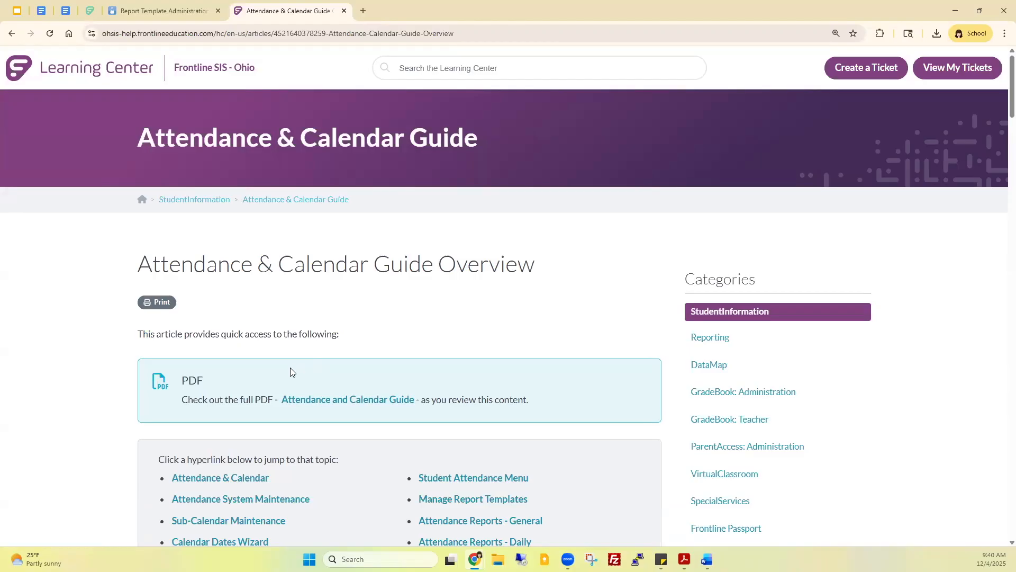
{"action": "left_click", "coordinate": [354, 402]}
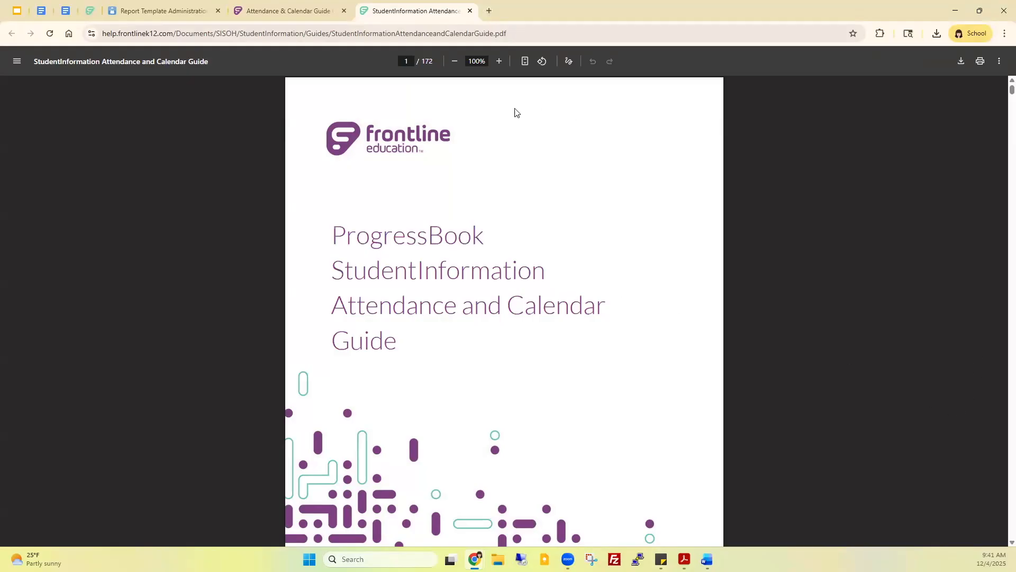
Go to the Manage Report Templates section on page 104 and review its upload, download and delete instructions.
{"action": "type", "text": "101"}
{"action": "key", "text": "Return"}
{"action": "scroll", "coordinate": [508, 300], "scroll_direction": "down", "scroll_amount": 1}
{"action": "scroll", "coordinate": [508, 302], "scroll_direction": "down", "scroll_amount": 15}
{"action": "scroll", "coordinate": [512, 308], "scroll_direction": "down", "scroll_amount": 14}
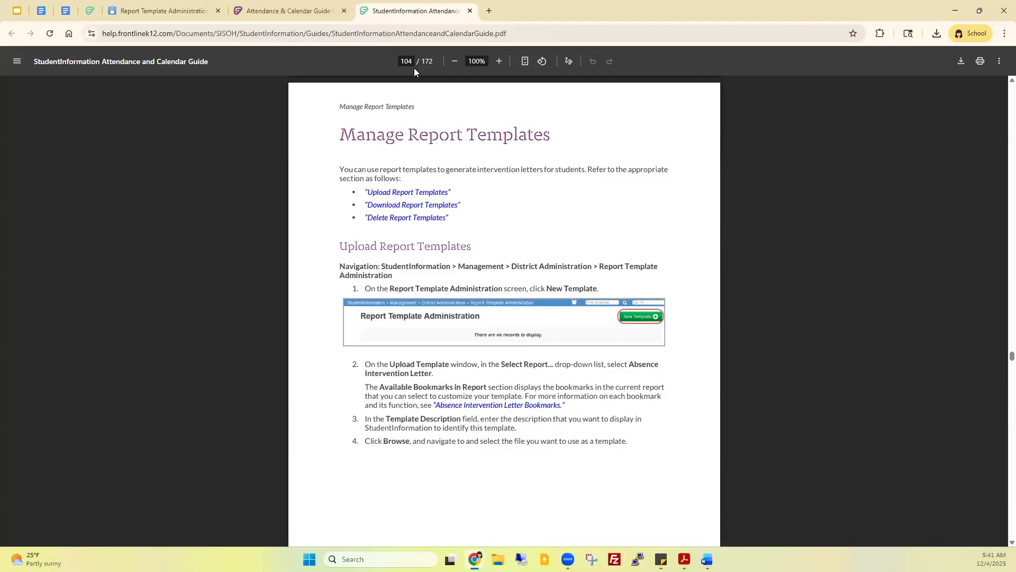
{"action": "scroll", "coordinate": [433, 204], "scroll_direction": "down", "scroll_amount": 2}
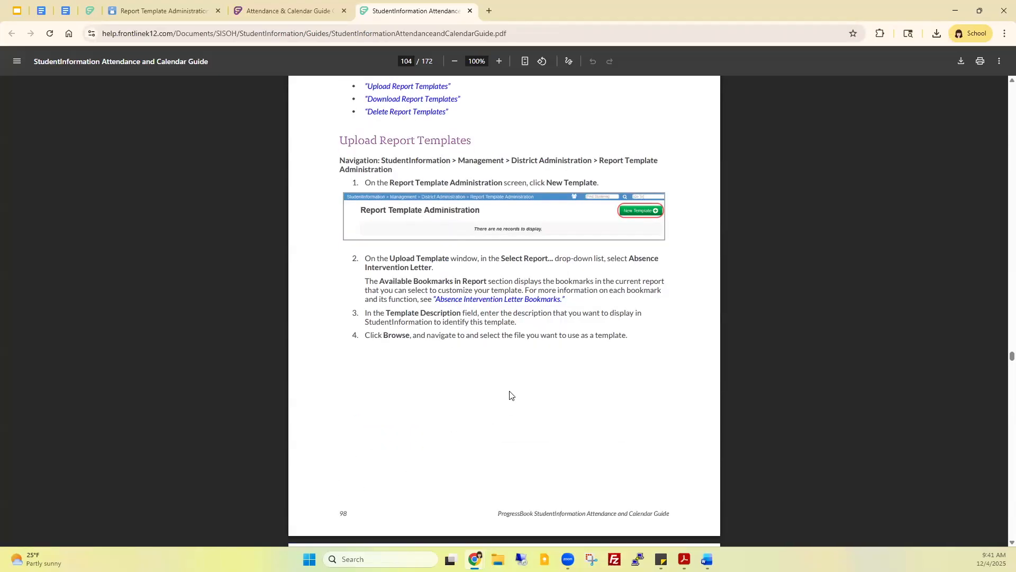
{"action": "scroll", "coordinate": [541, 386], "scroll_direction": "down", "scroll_amount": 7}
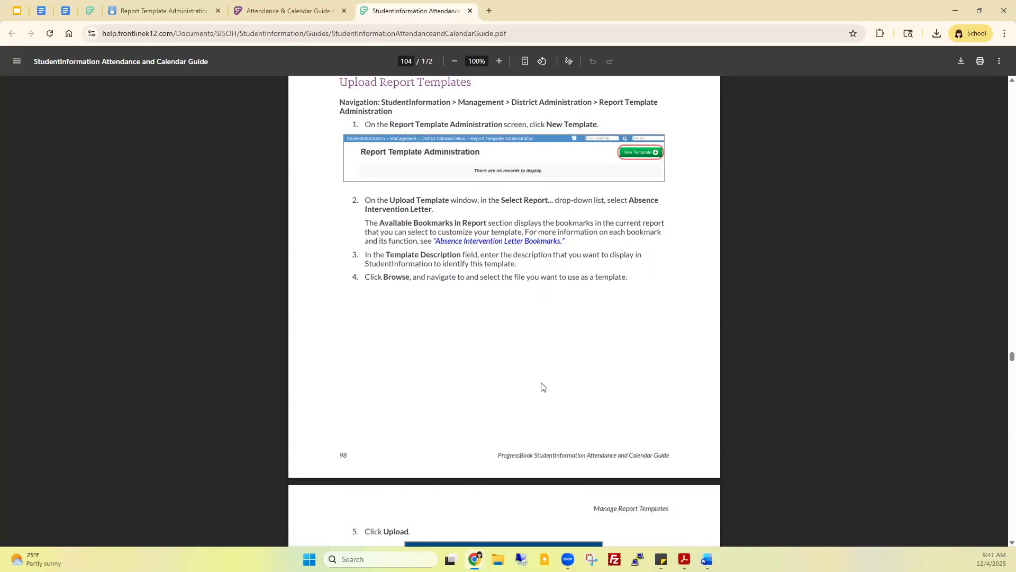
{"action": "scroll", "coordinate": [540, 386], "scroll_direction": "down", "scroll_amount": 7}
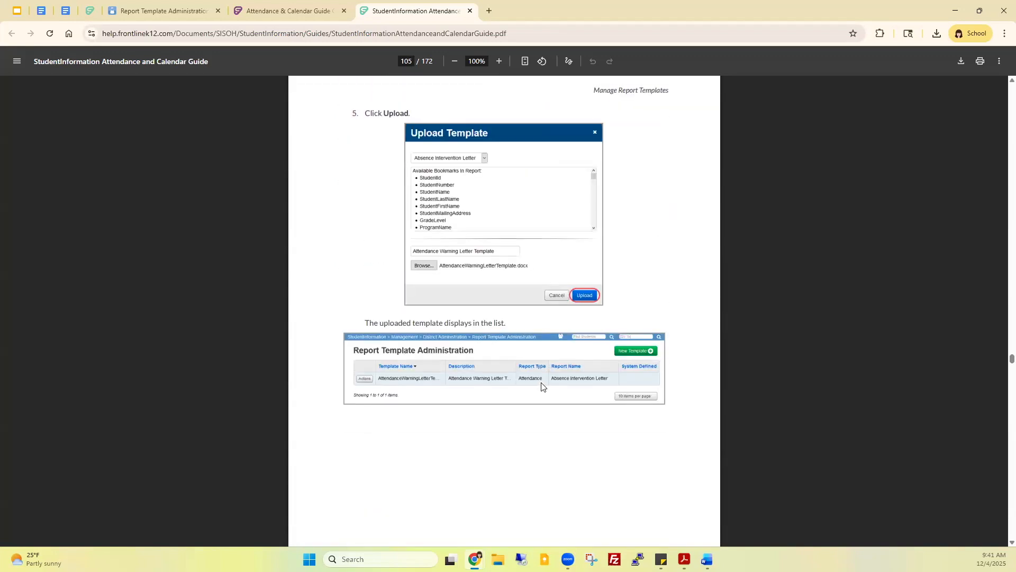
{"action": "scroll", "coordinate": [541, 386], "scroll_direction": "down", "scroll_amount": 8}
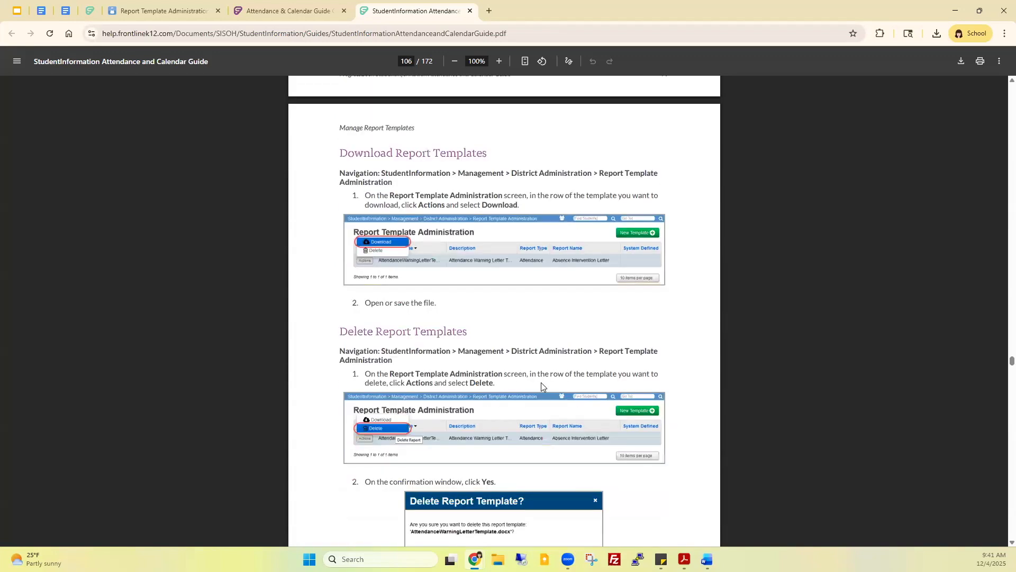
Review the Absence Intervention Letter Bookmarks table and highlight the location listed for the StudentNumber bookmark.
{"action": "scroll", "coordinate": [541, 386], "scroll_direction": "down", "scroll_amount": 7}
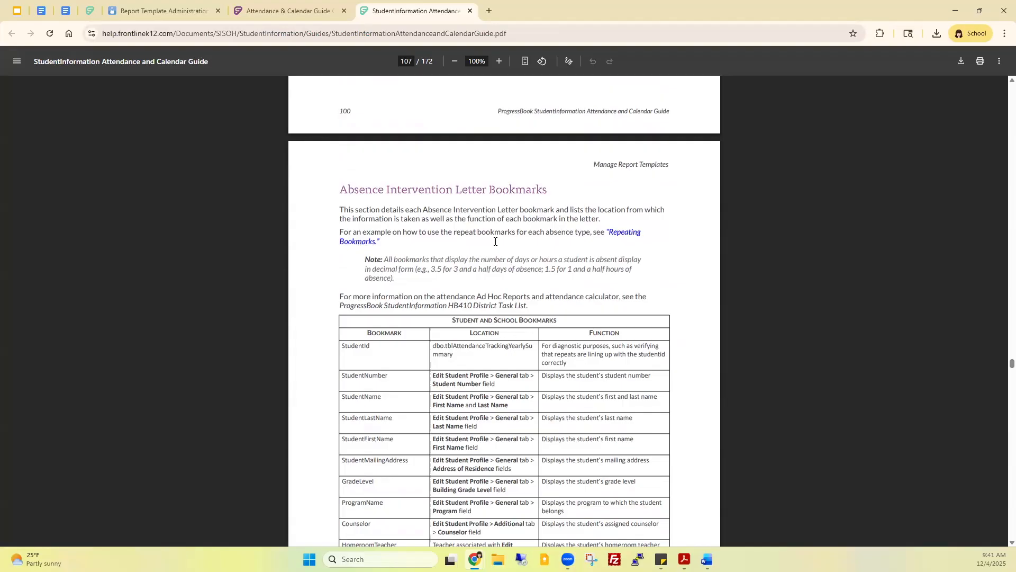
{"action": "scroll", "coordinate": [495, 241], "scroll_direction": "down", "scroll_amount": 2}
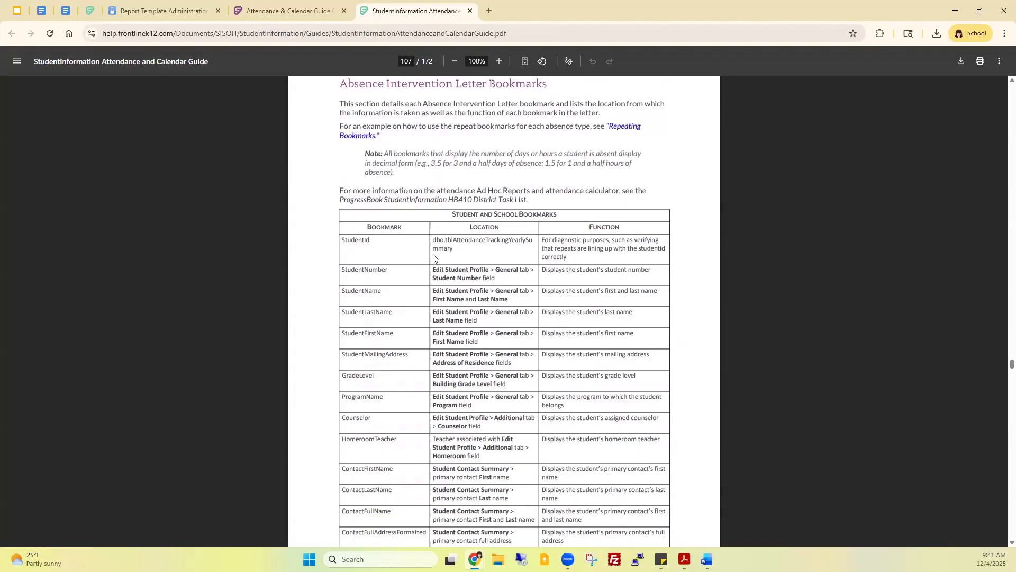
{"action": "left_click_drag", "start_coordinate": [442, 270], "coordinate": [497, 277]}
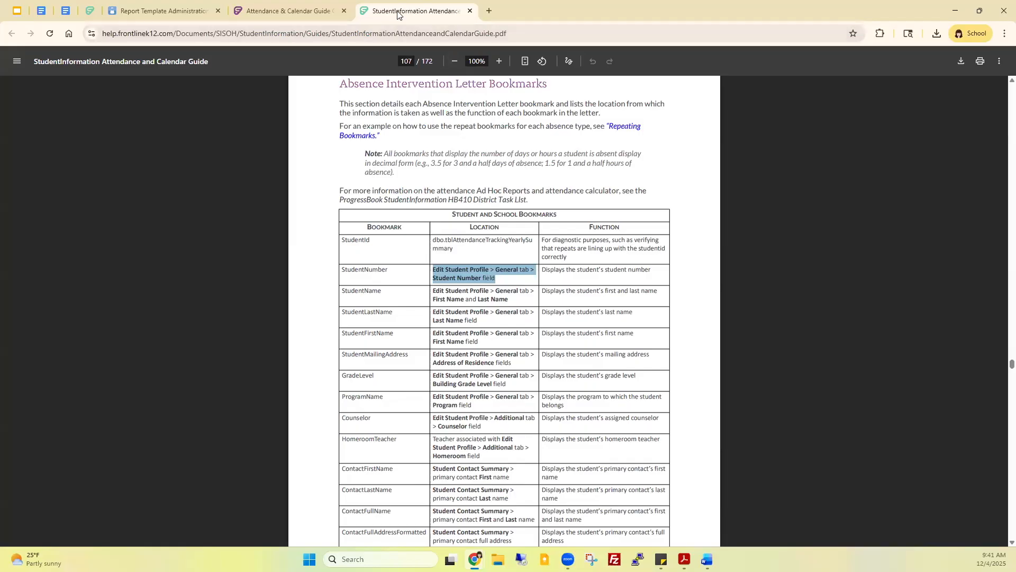
Return to the Learning Center and open the Discipline Letters checklist from the StudentInformation Procedural Checklists.
{"action": "left_click", "coordinate": [283, 6]}
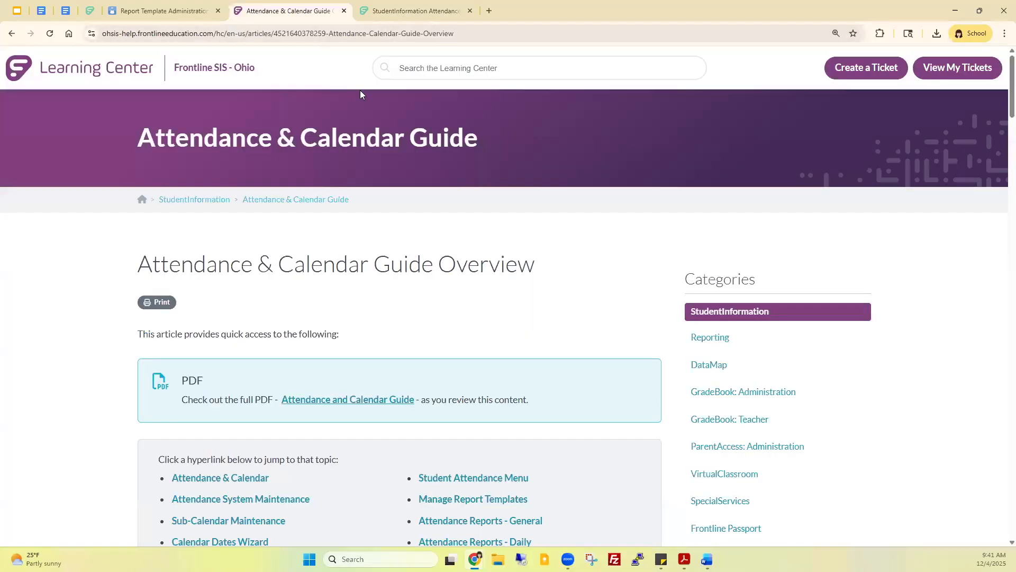
{"action": "left_click", "coordinate": [445, 71]}
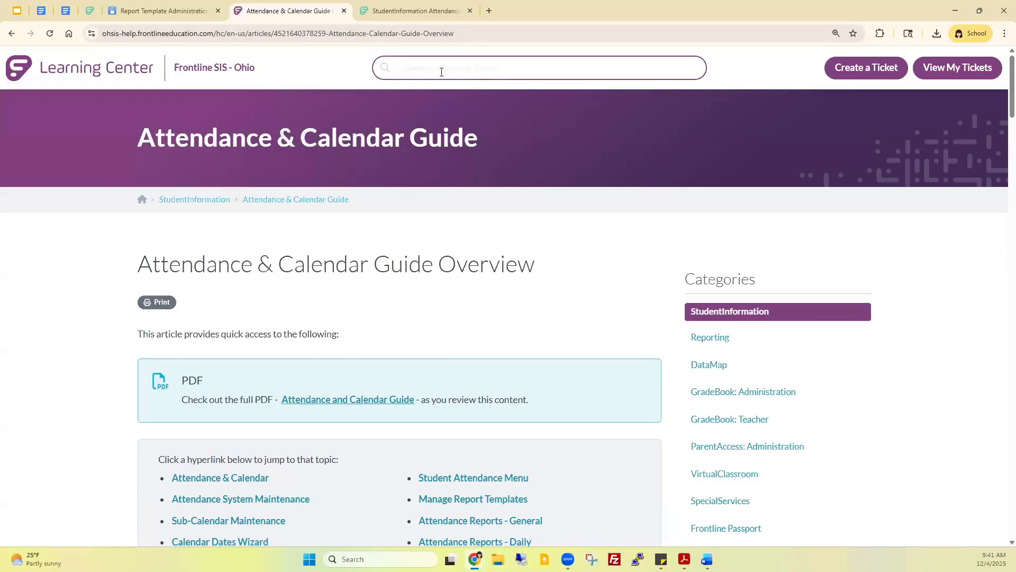
{"action": "left_click", "coordinate": [193, 200]}
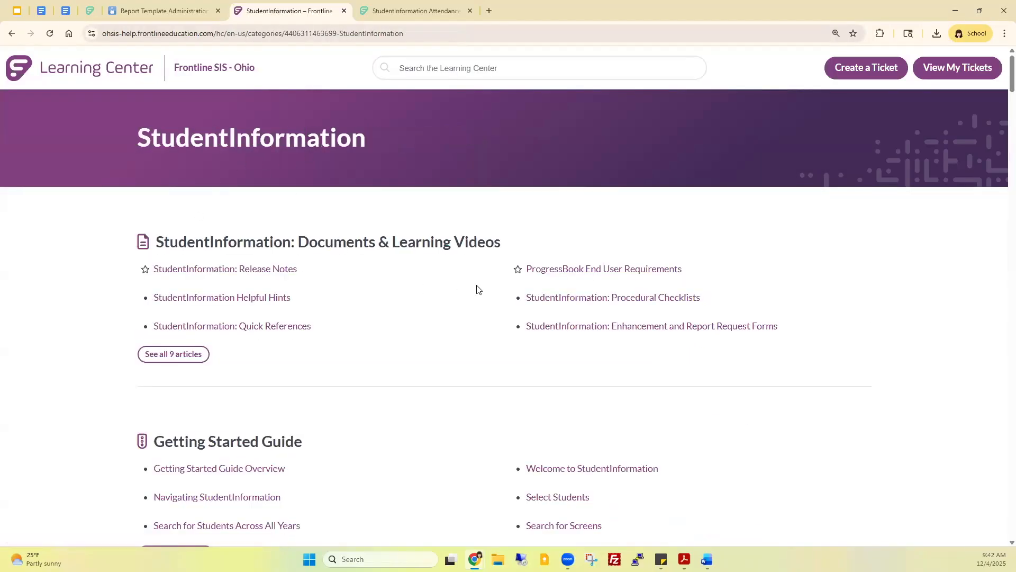
{"action": "left_click", "coordinate": [612, 304]}
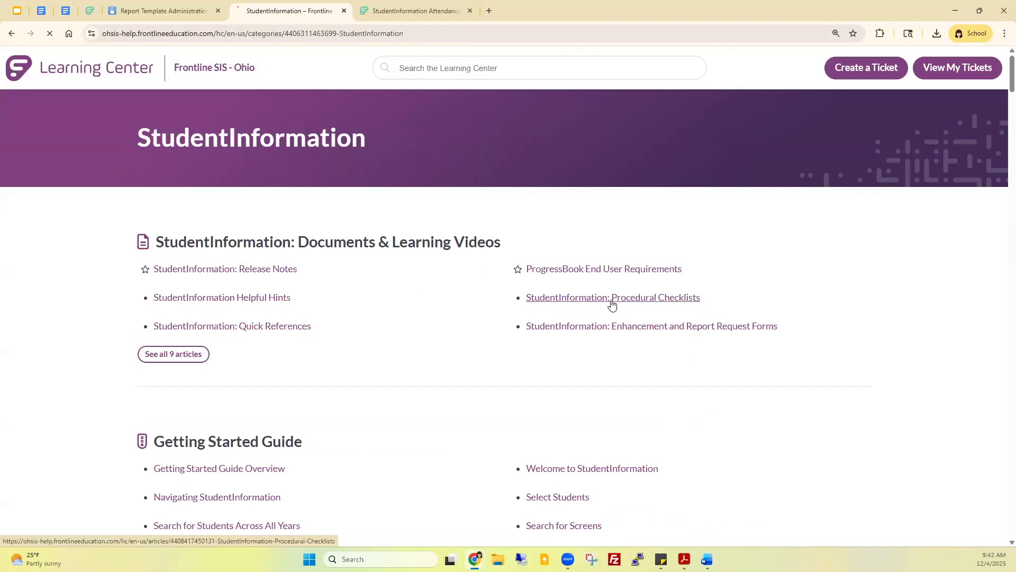
{"action": "scroll", "coordinate": [276, 347], "scroll_direction": "down", "scroll_amount": 2}
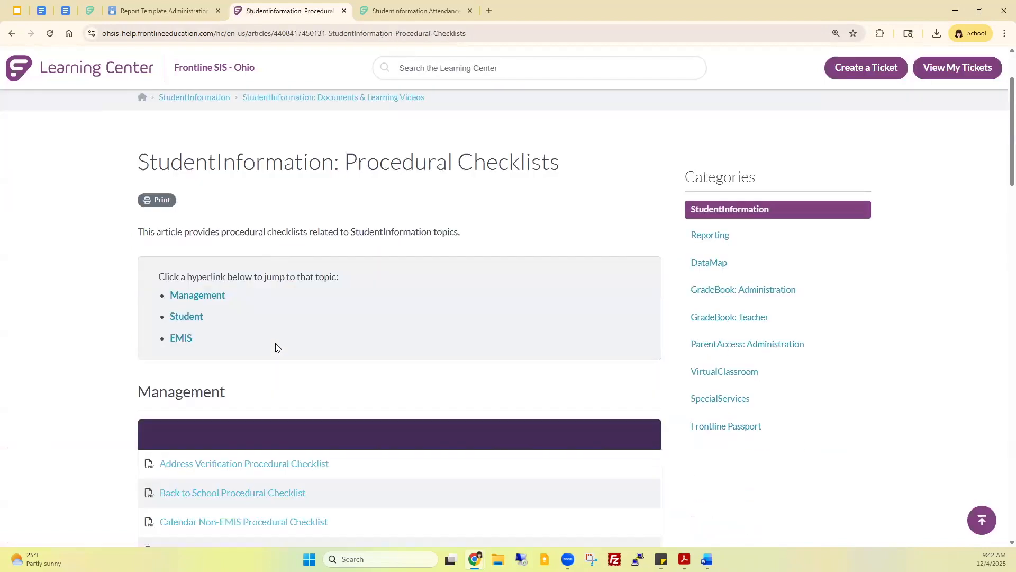
{"action": "scroll", "coordinate": [275, 346], "scroll_direction": "down", "scroll_amount": 10}
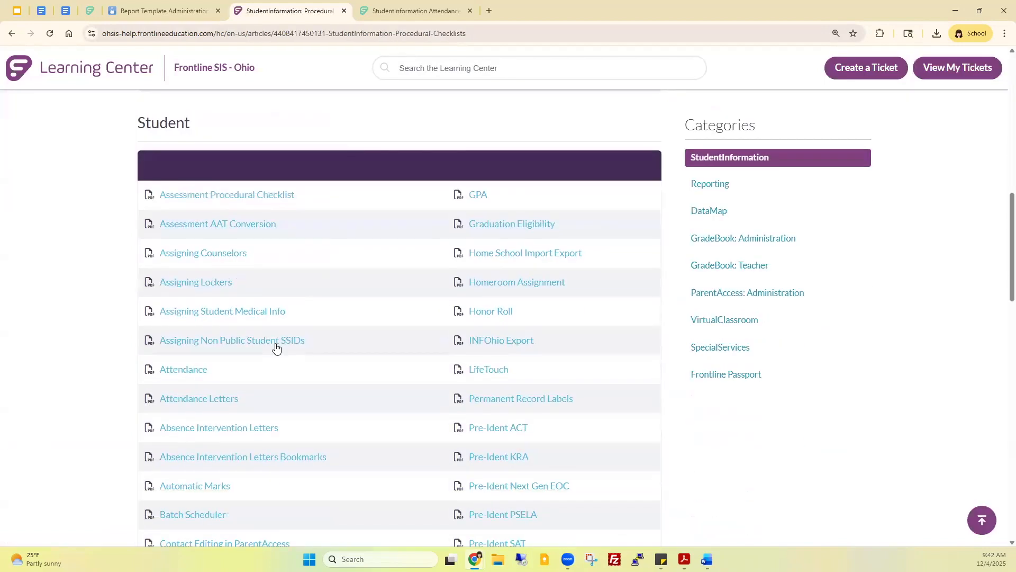
{"action": "scroll", "coordinate": [275, 346], "scroll_direction": "down", "scroll_amount": 5}
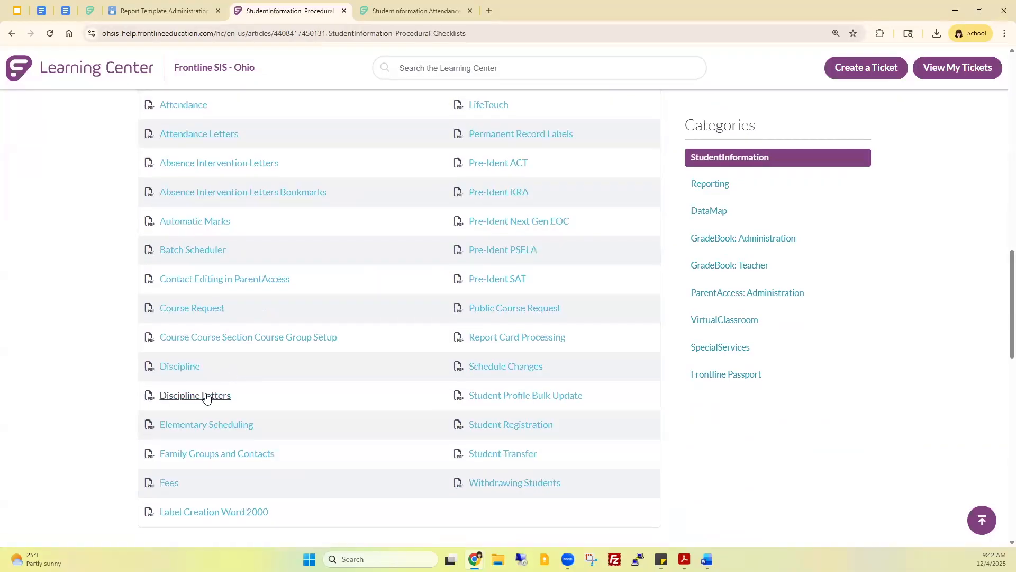
{"action": "left_click", "coordinate": [206, 397]}
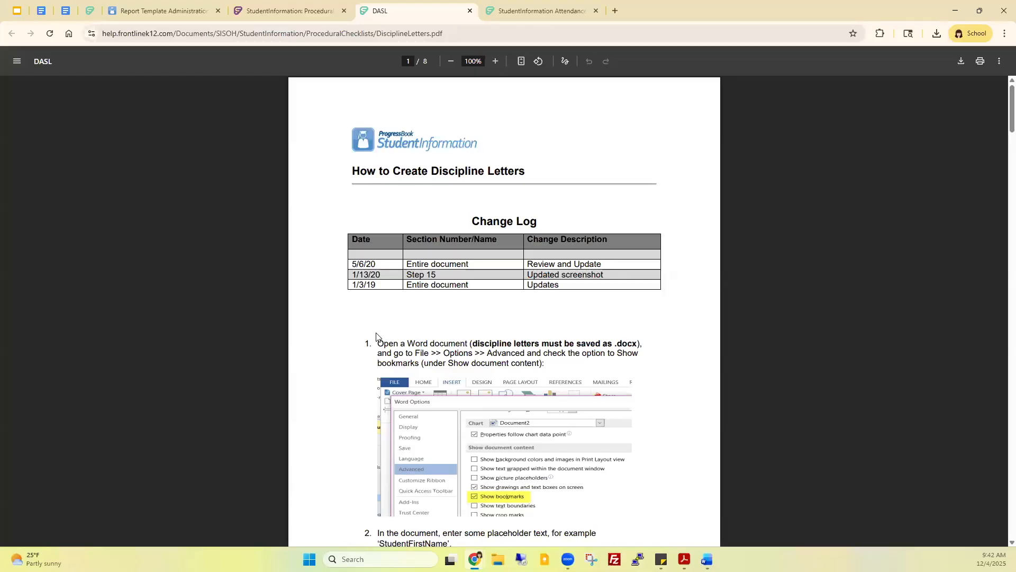
Read the discipline letter steps on adding and repeating bookmarks, highlighting the note about the _x2 and _x3 suffixes.
{"action": "scroll", "coordinate": [376, 334], "scroll_direction": "down", "scroll_amount": 2}
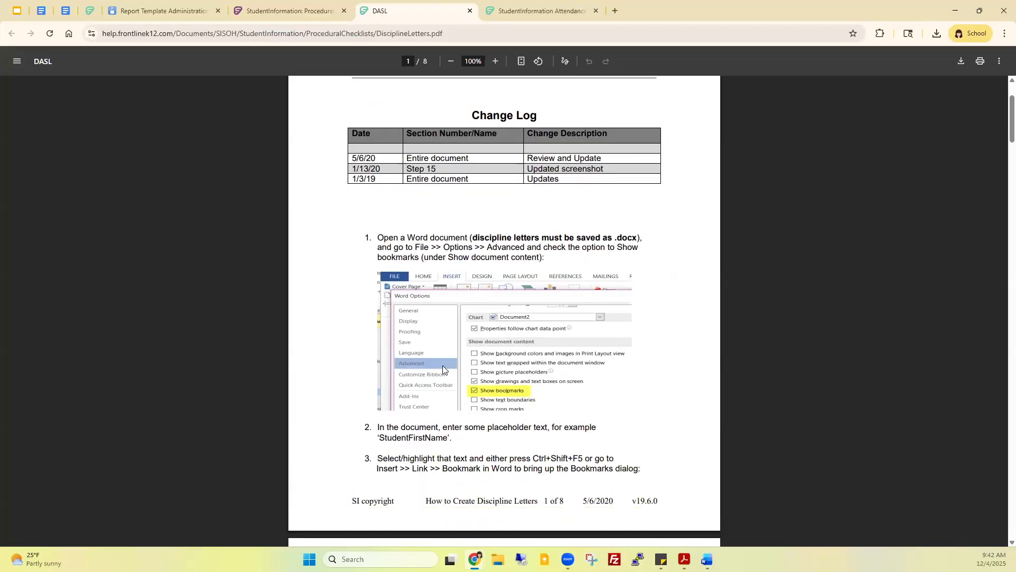
{"action": "scroll", "coordinate": [556, 331], "scroll_direction": "down", "scroll_amount": 5}
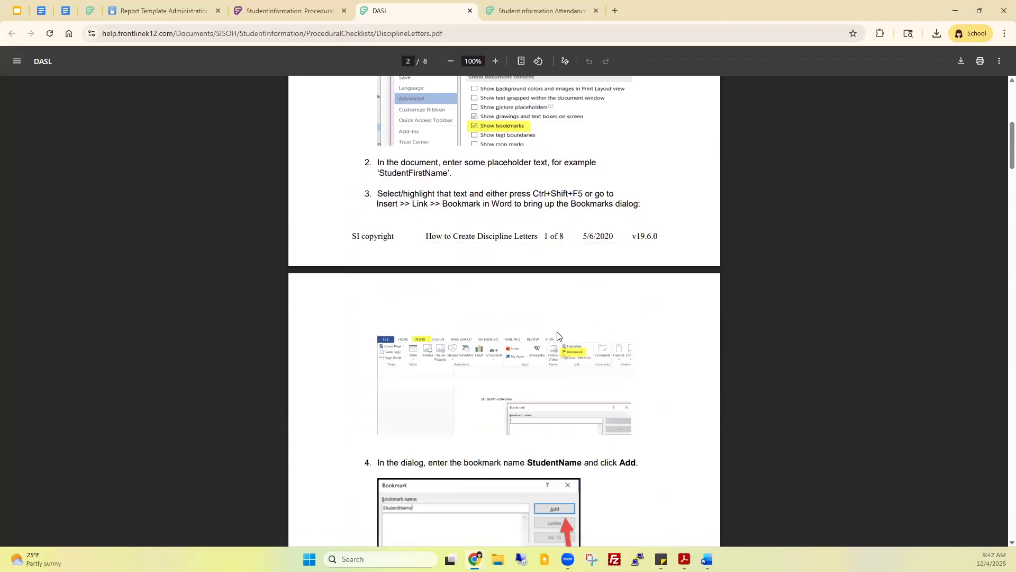
{"action": "scroll", "coordinate": [557, 335], "scroll_direction": "down", "scroll_amount": 4}
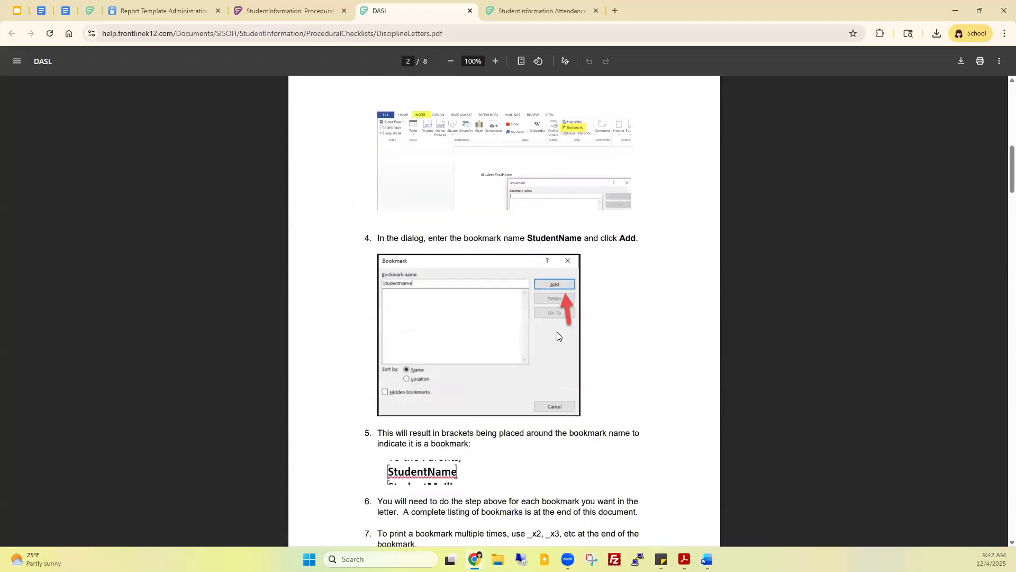
{"action": "scroll", "coordinate": [557, 331], "scroll_direction": "down", "scroll_amount": 4}
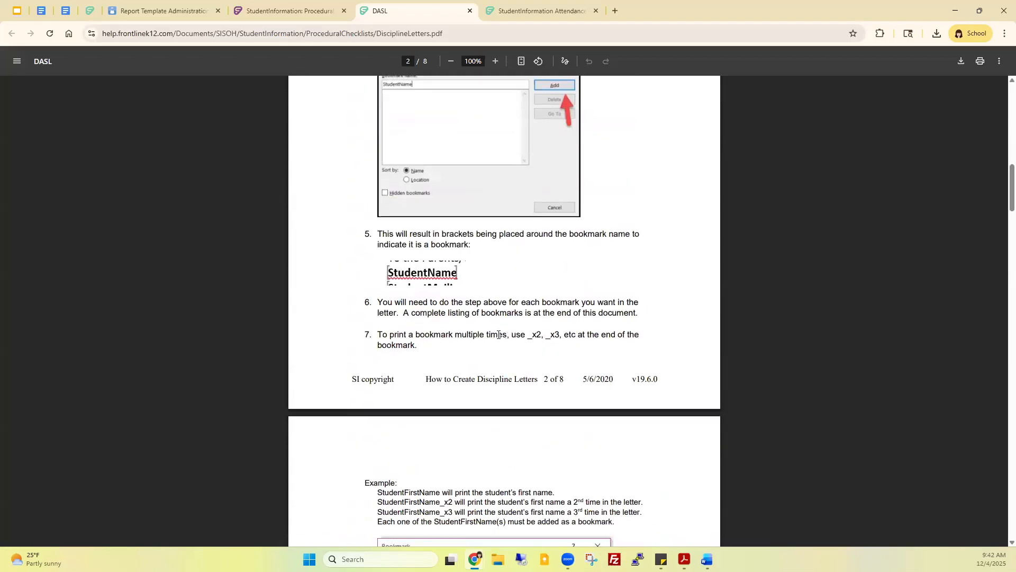
{"action": "left_click_drag", "start_coordinate": [487, 336], "coordinate": [561, 336]}
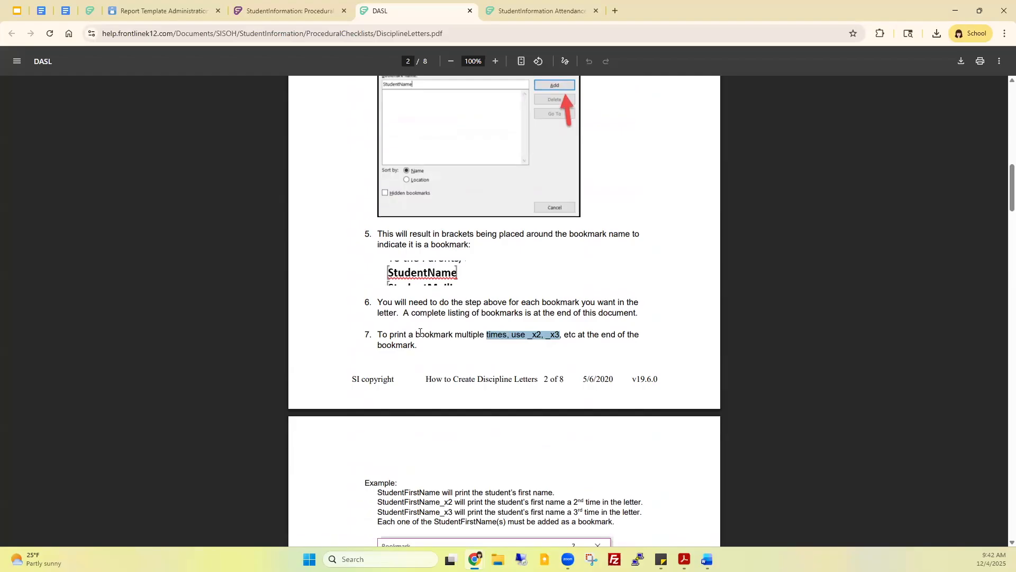
{"action": "scroll", "coordinate": [419, 333], "scroll_direction": "down", "scroll_amount": 2}
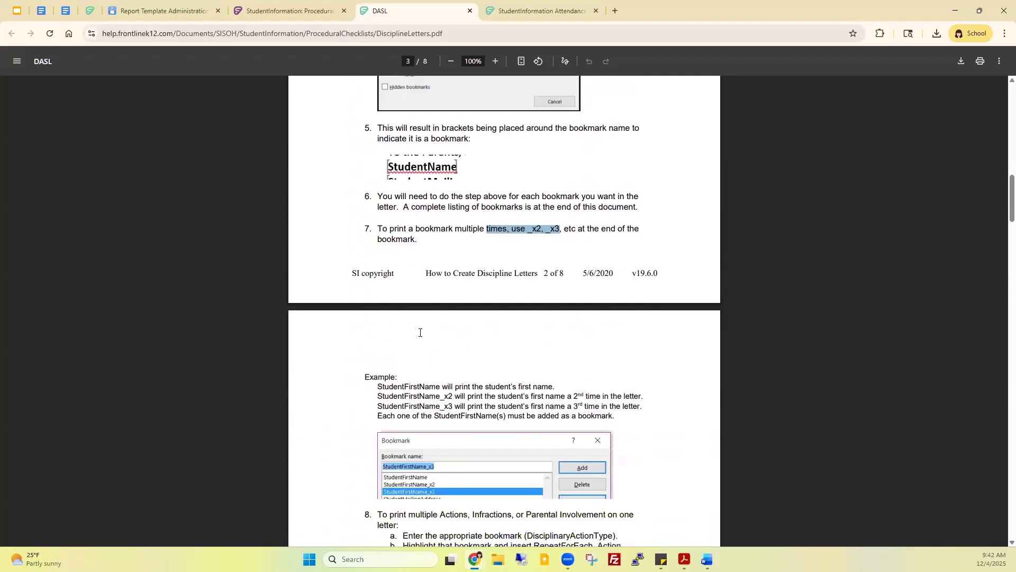
{"action": "scroll", "coordinate": [419, 333], "scroll_direction": "down", "scroll_amount": 2}
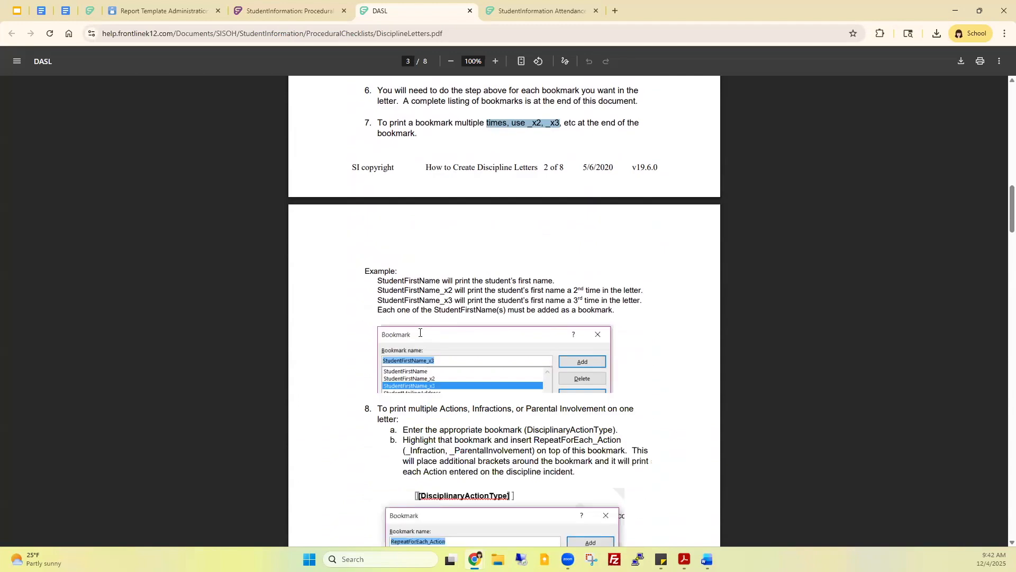
Switch to the test13.docx letter in Word and hide its paragraph marks.
{"action": "left_click", "coordinate": [302, 11]}
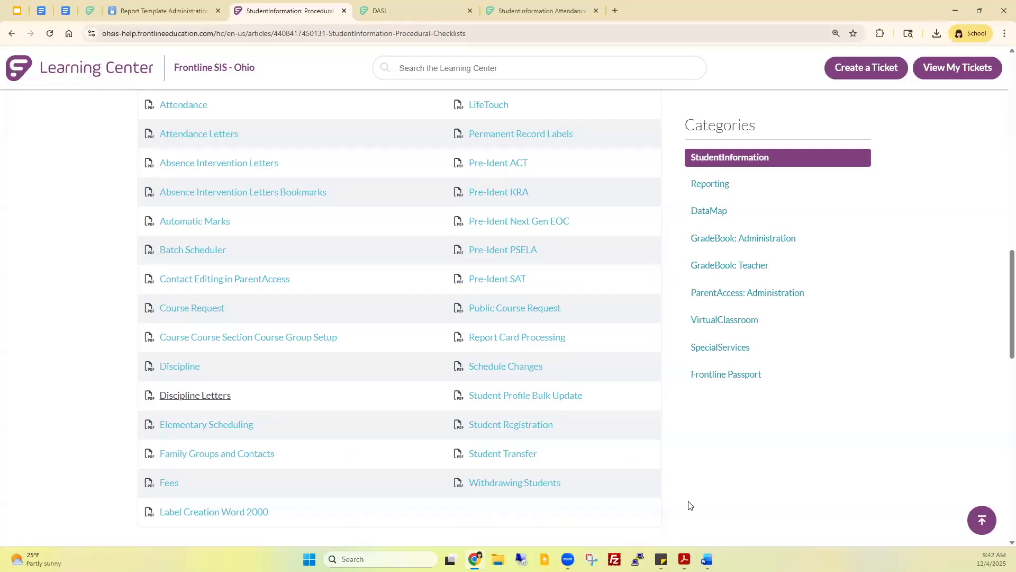
{"action": "left_click", "coordinate": [707, 560]}
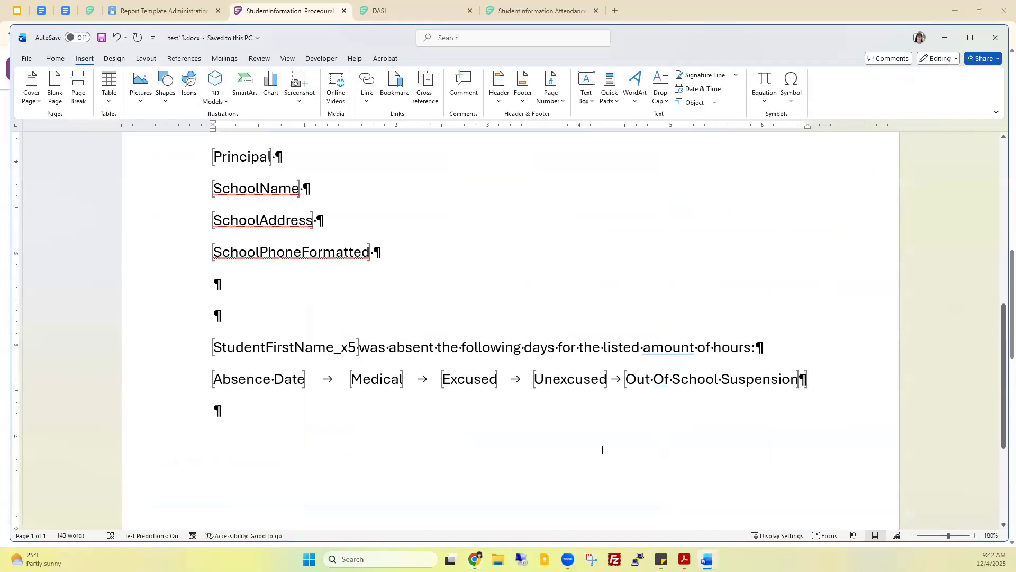
{"action": "left_click_drag", "start_coordinate": [1003, 388], "coordinate": [726, 185]}
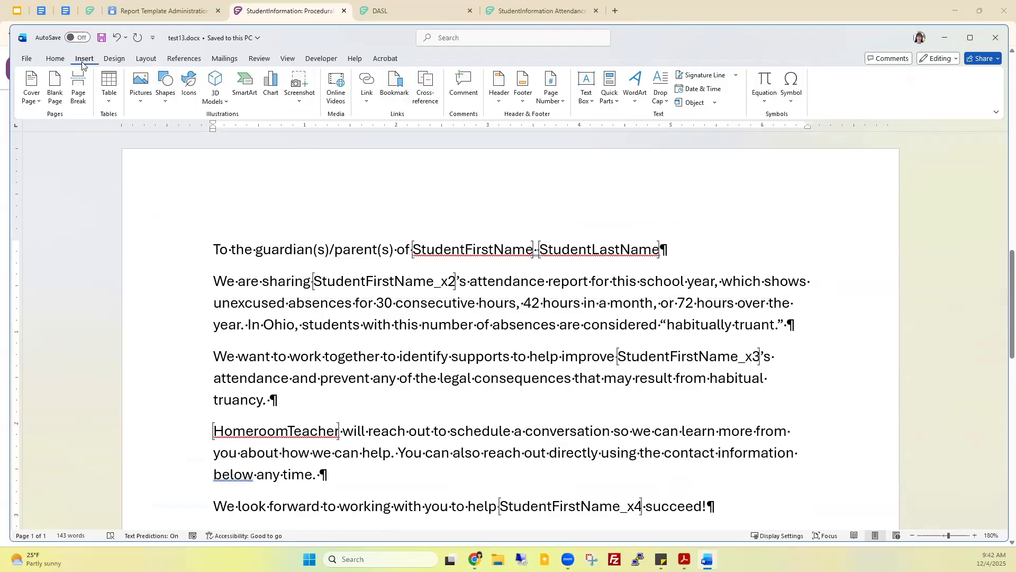
{"action": "left_click", "coordinate": [56, 59]}
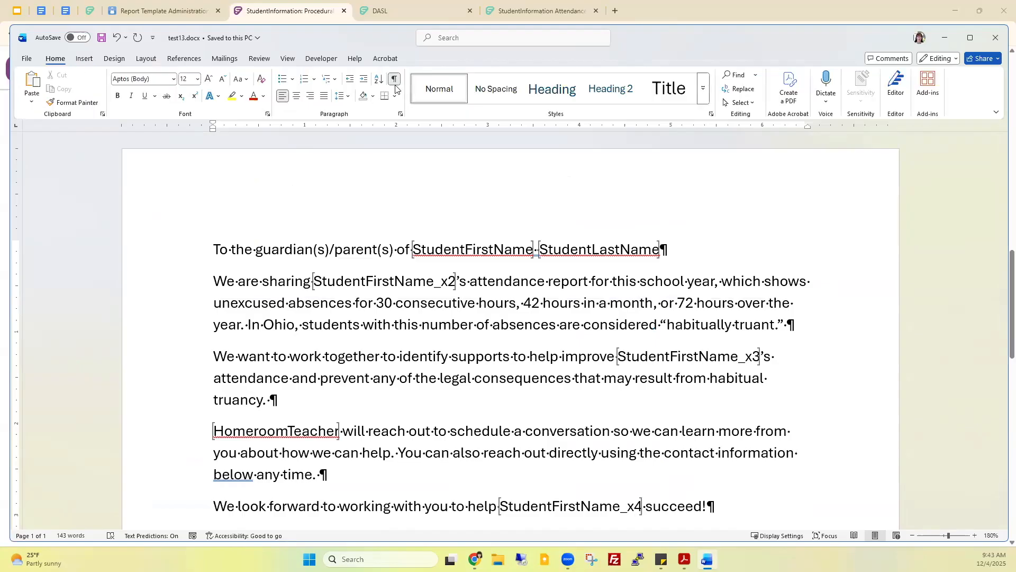
{"action": "left_click", "coordinate": [395, 79]}
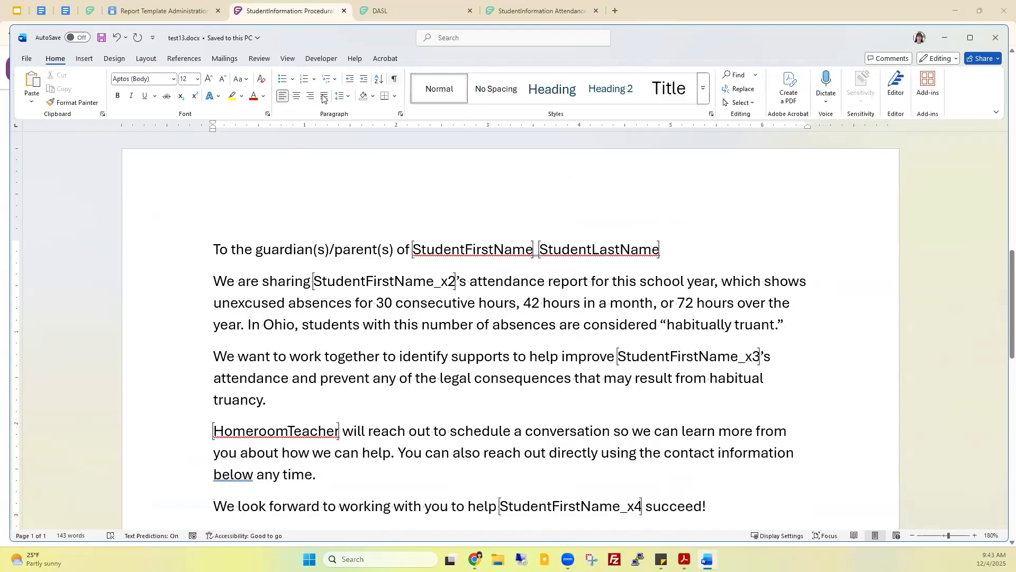
Turn off the display of bookmarks in Word's advanced document content options.
{"action": "left_click", "coordinate": [26, 59]}
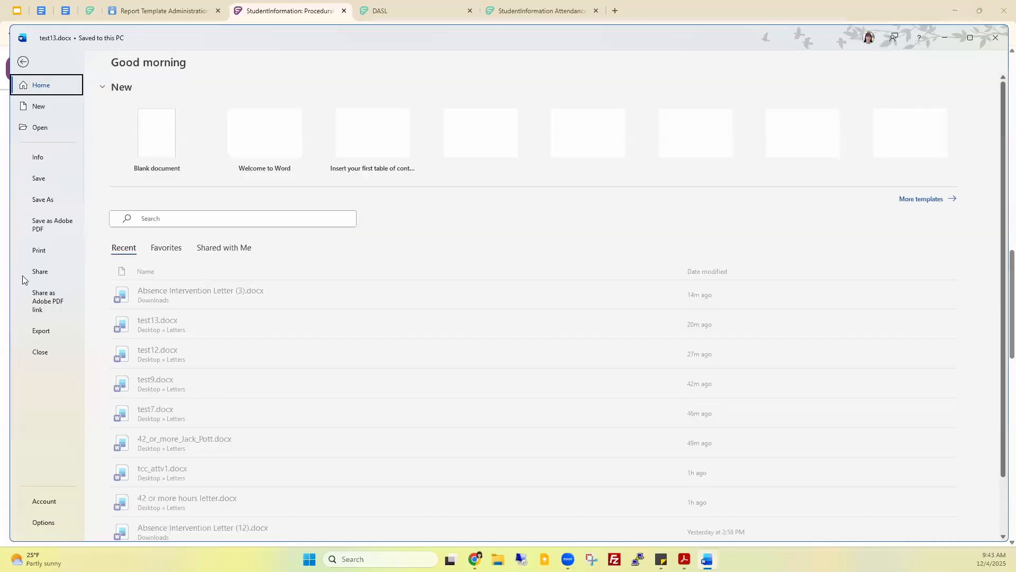
{"action": "left_click", "coordinate": [44, 522]}
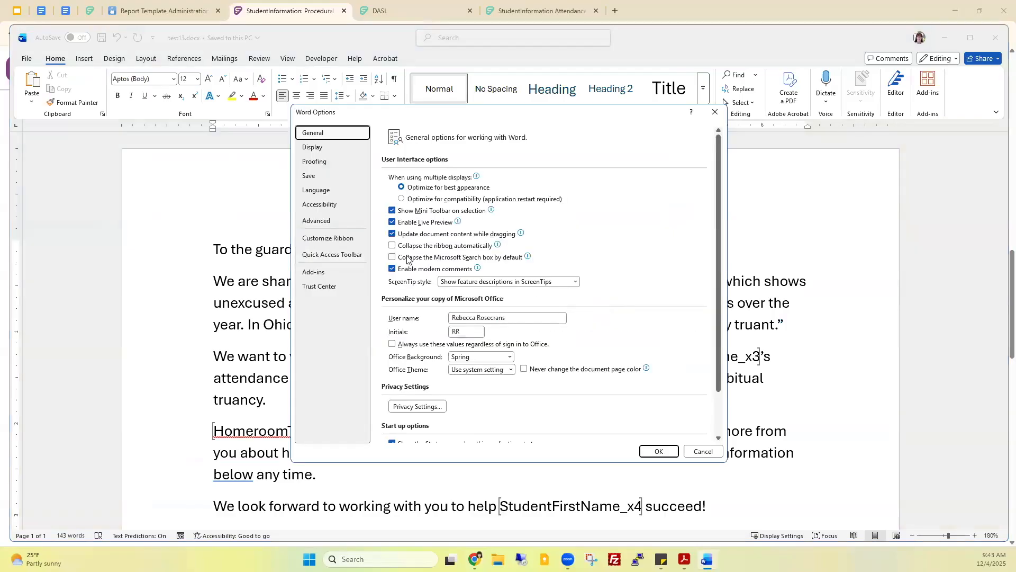
{"action": "left_click", "coordinate": [318, 221]}
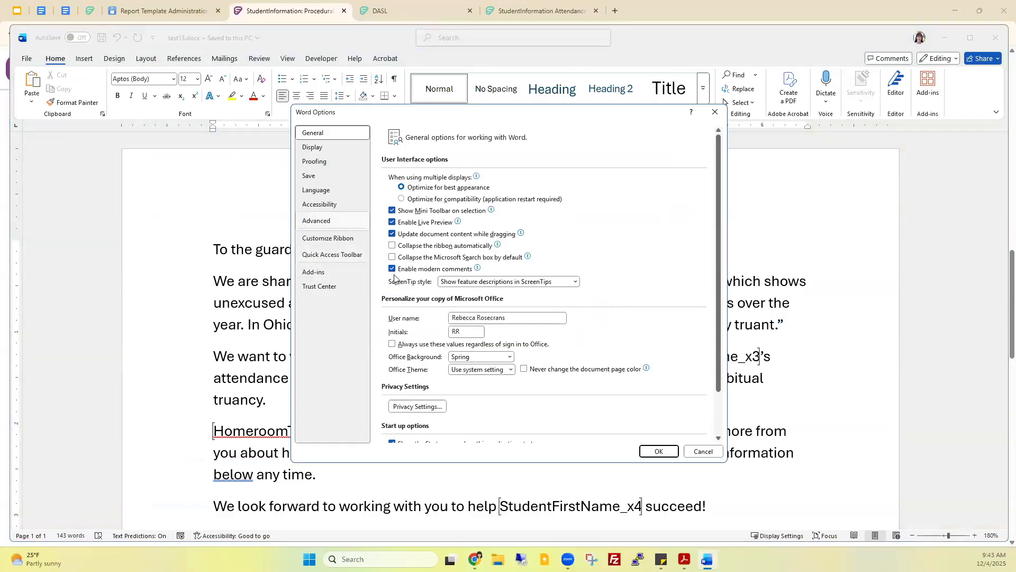
{"action": "scroll", "coordinate": [442, 359], "scroll_direction": "down", "scroll_amount": 3}
{"action": "scroll", "coordinate": [442, 359], "scroll_direction": "down", "scroll_amount": 10}
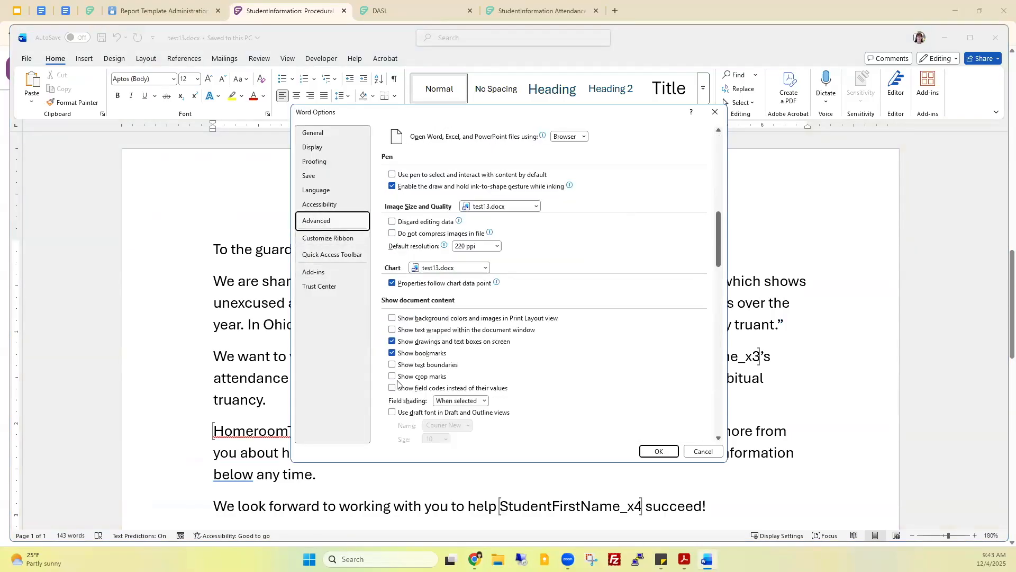
{"action": "left_click", "coordinate": [393, 353]}
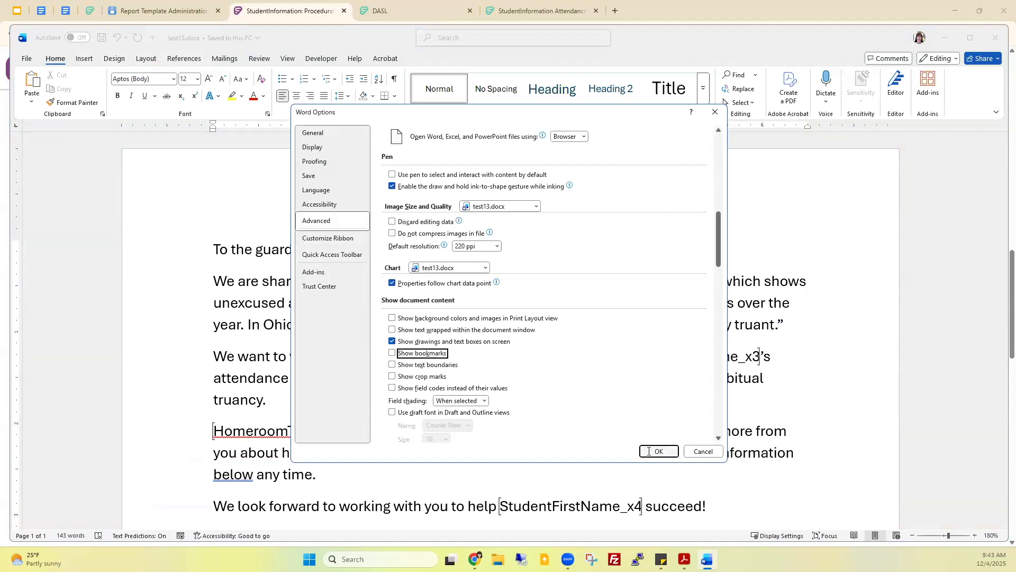
{"action": "key", "text": "Return"}
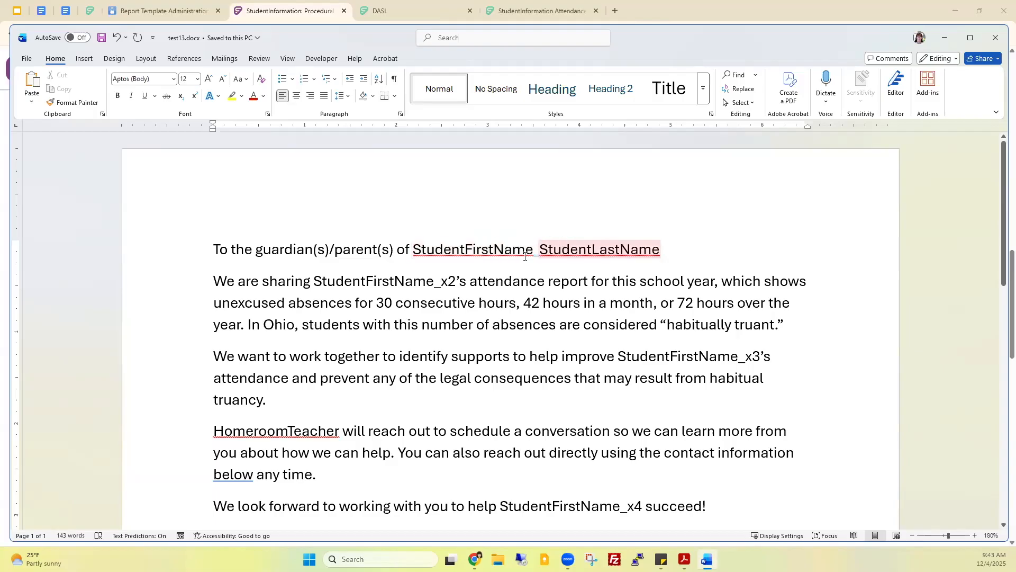
Insert a space between Student and FirstName in the StudentFirstName_x5 placeholder above the absence table headings.
{"action": "scroll", "coordinate": [371, 317], "scroll_direction": "down", "scroll_amount": 5}
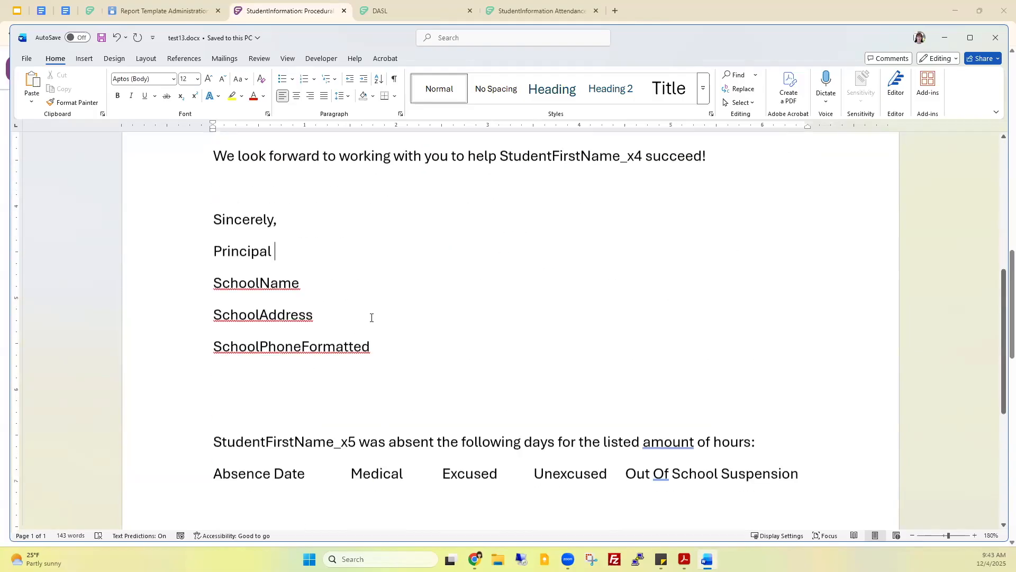
{"action": "scroll", "coordinate": [352, 324], "scroll_direction": "down", "scroll_amount": 2}
{"action": "left_click", "coordinate": [265, 304]}
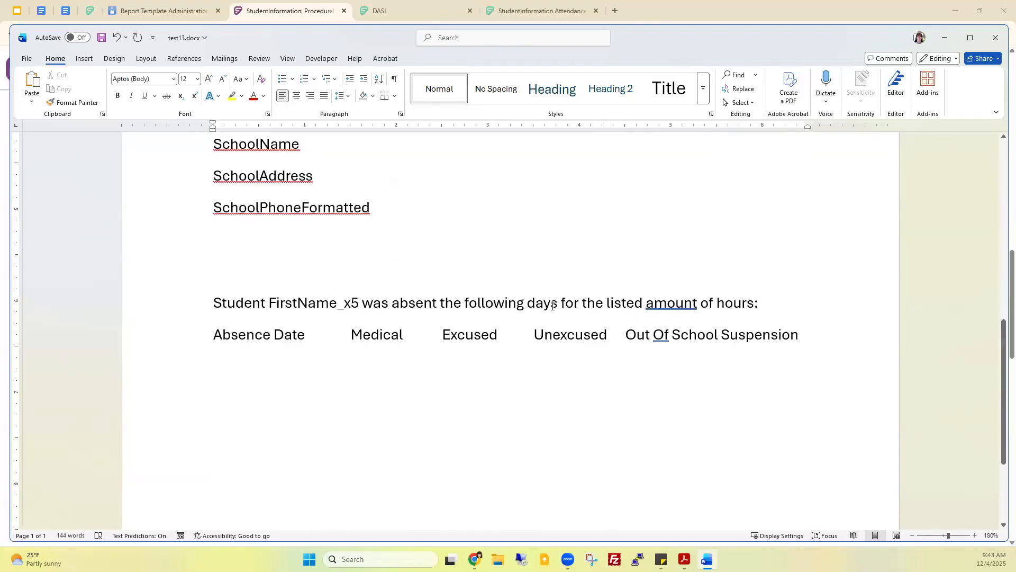
Save the edited letter as a new Word document named test14 in the Desktop > Letters folder.
{"action": "left_click", "coordinate": [24, 58]}
{"action": "left_click", "coordinate": [37, 199]}
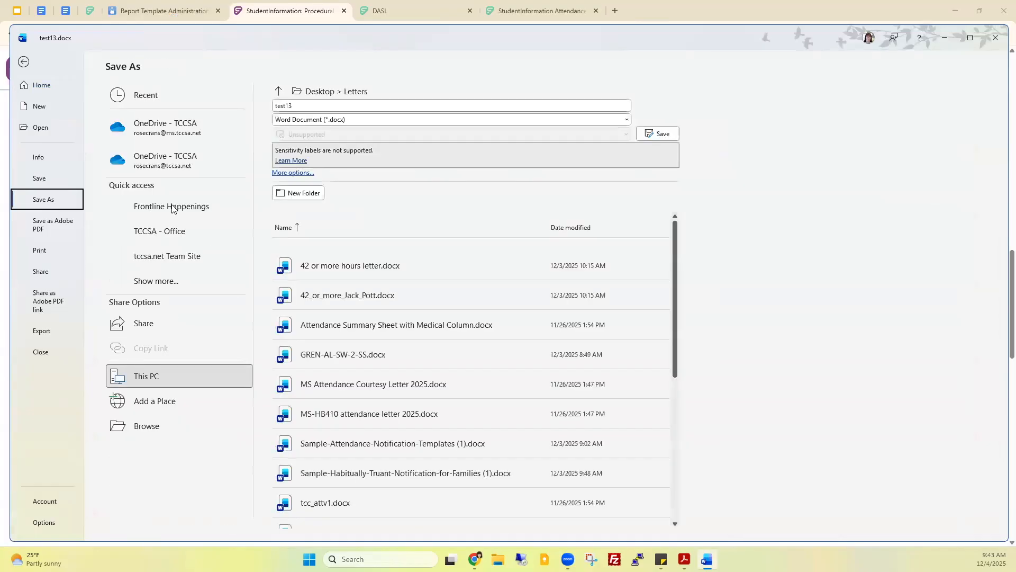
{"action": "left_click", "coordinate": [295, 104]}
{"action": "left_click", "coordinate": [295, 104]}
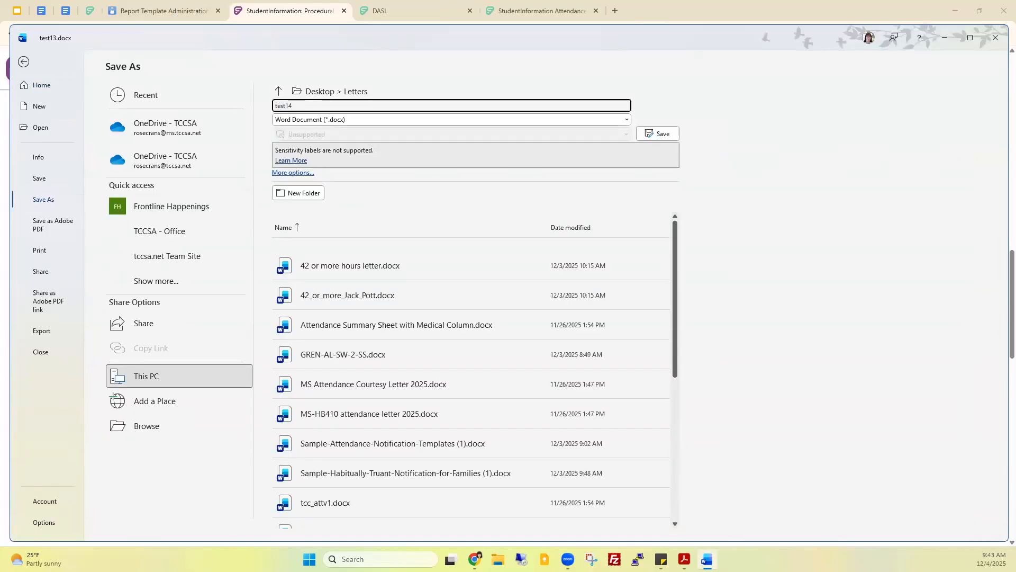
{"action": "key", "text": "Return"}
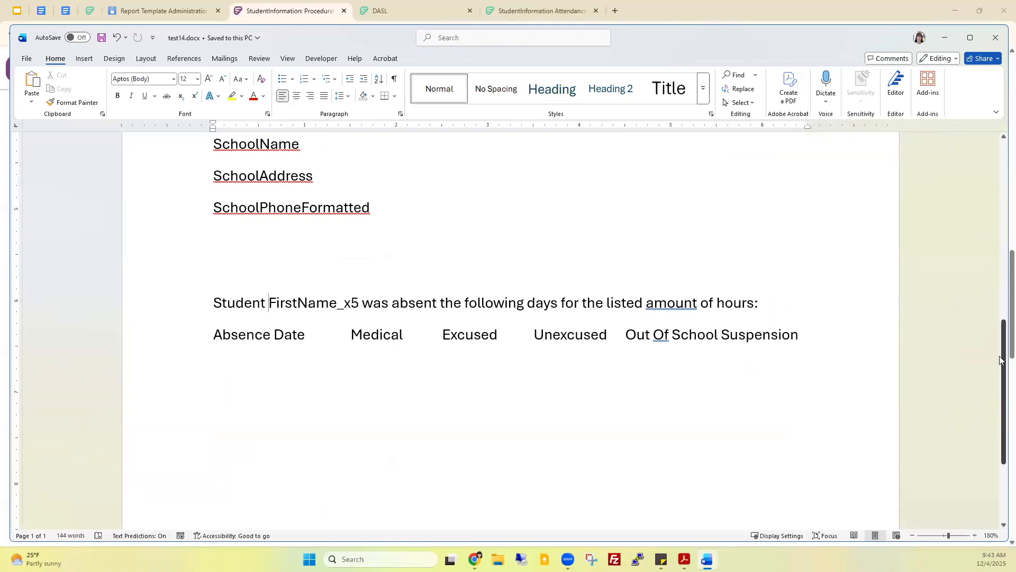
Show the letter's paragraph marks and check the spacing around the student name placeholders in the greeting line.
{"action": "left_click_drag", "start_coordinate": [1002, 356], "coordinate": [984, 159]}
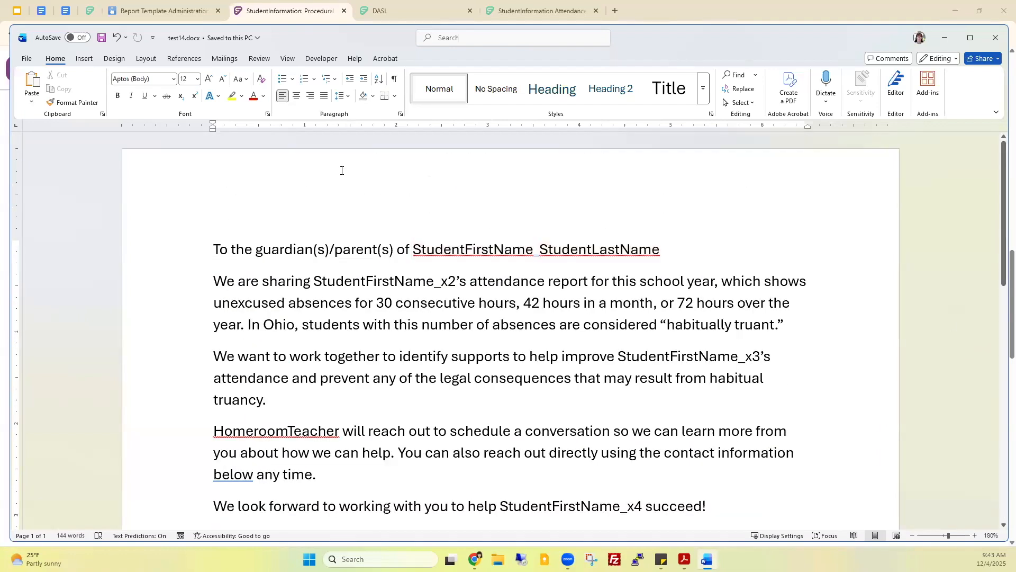
{"action": "left_click", "coordinate": [394, 80]}
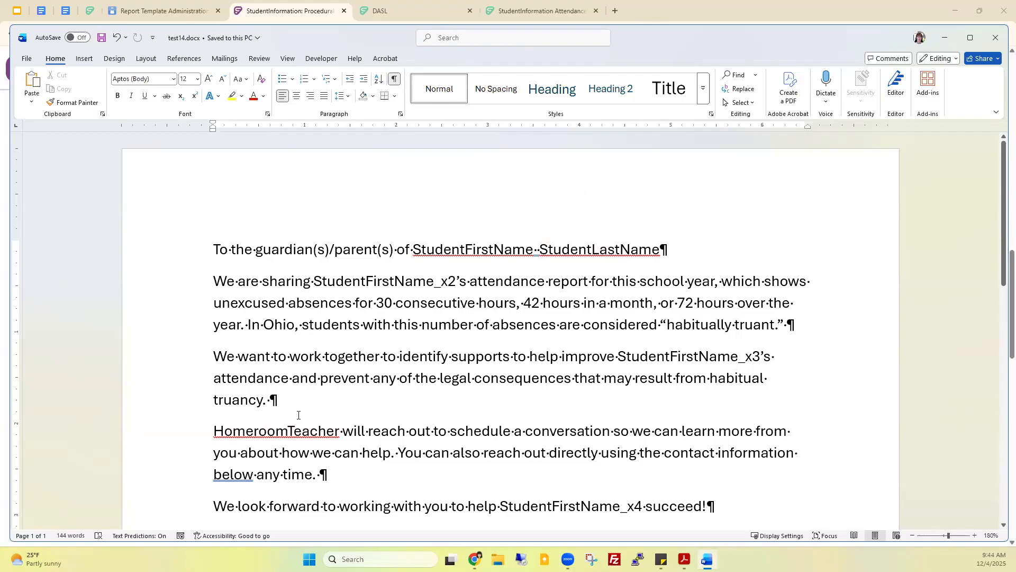
{"action": "left_click", "coordinate": [396, 251]}
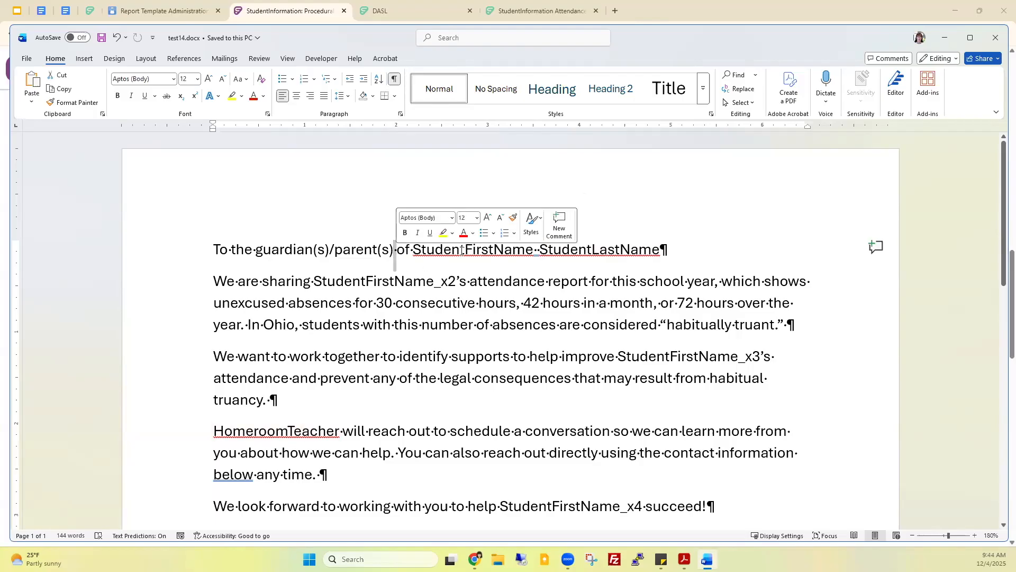
{"action": "left_click", "coordinate": [673, 250]}
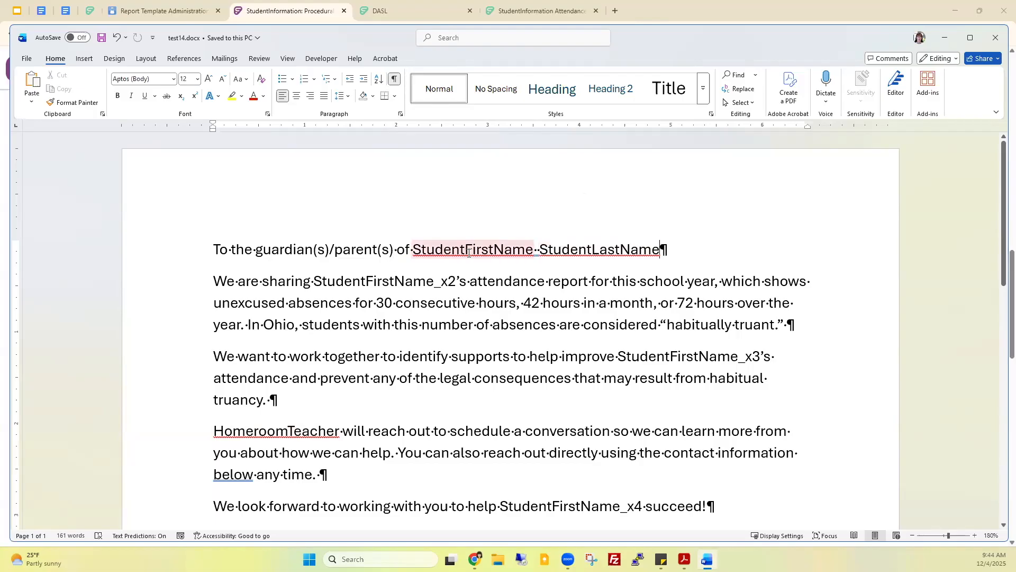
Turn on Show bookmarks in Word's advanced document content options.
{"action": "left_click", "coordinate": [28, 59]}
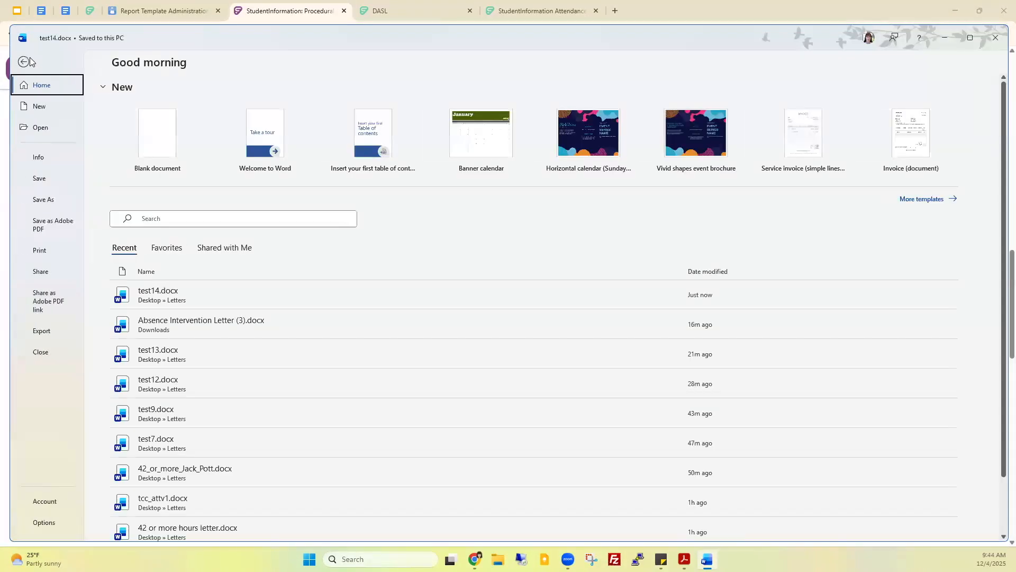
{"action": "left_click", "coordinate": [24, 528]}
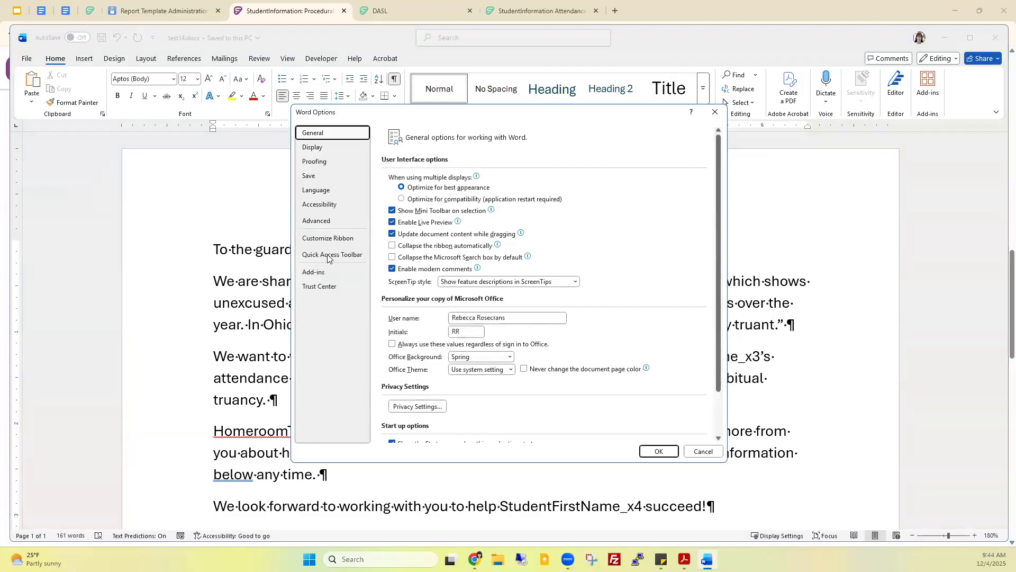
{"action": "left_click", "coordinate": [333, 221]}
{"action": "scroll", "coordinate": [459, 324], "scroll_direction": "down", "scroll_amount": 10}
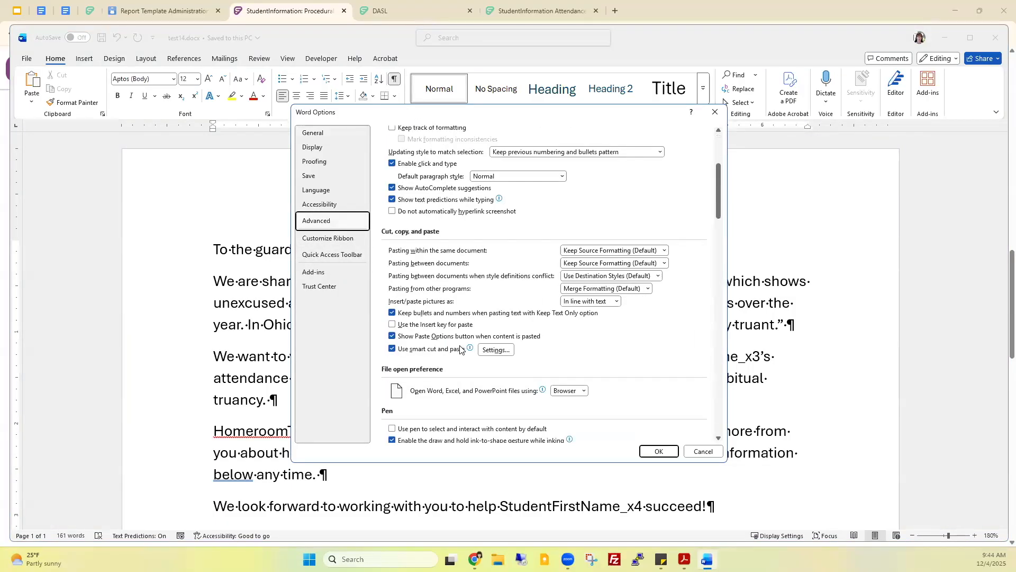
{"action": "scroll", "coordinate": [436, 391], "scroll_direction": "down", "scroll_amount": 3}
{"action": "left_click", "coordinate": [392, 353]}
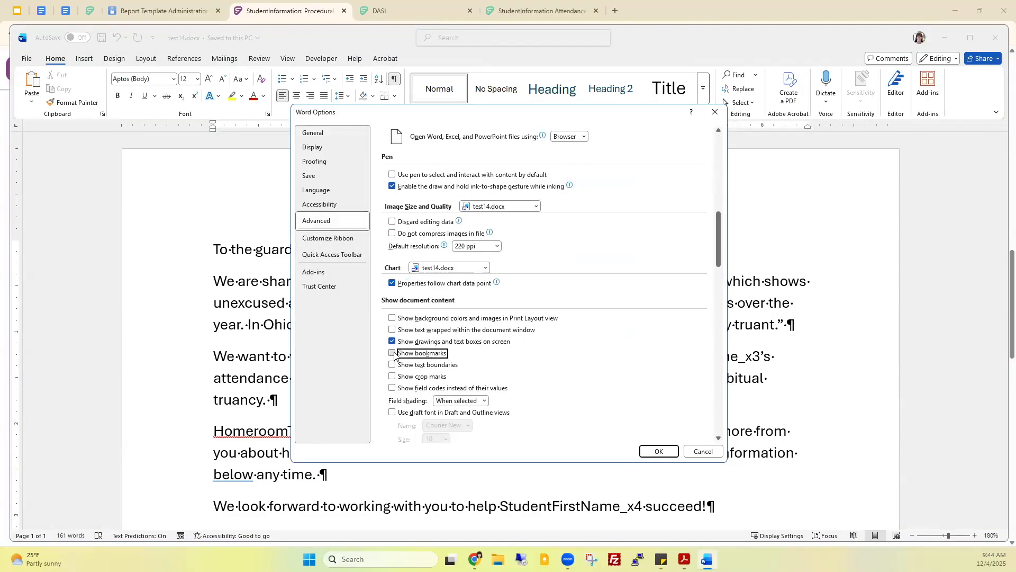
{"action": "left_click", "coordinate": [658, 452]}
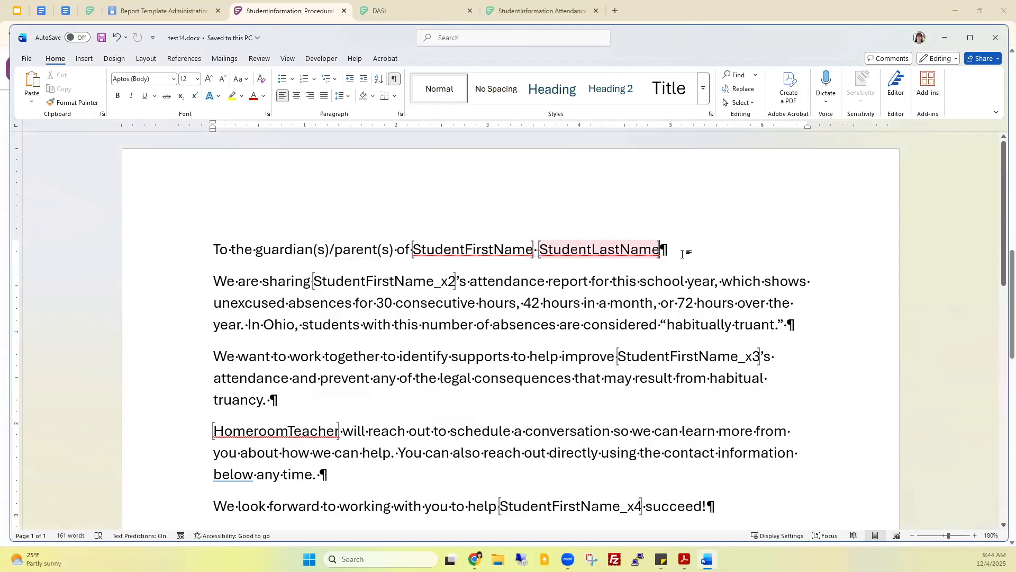
Examine the bookmark brackets around StudentFirstName, StudentLastName and StudentFirstName_x2 in the letter.
{"action": "left_click", "coordinate": [418, 249]}
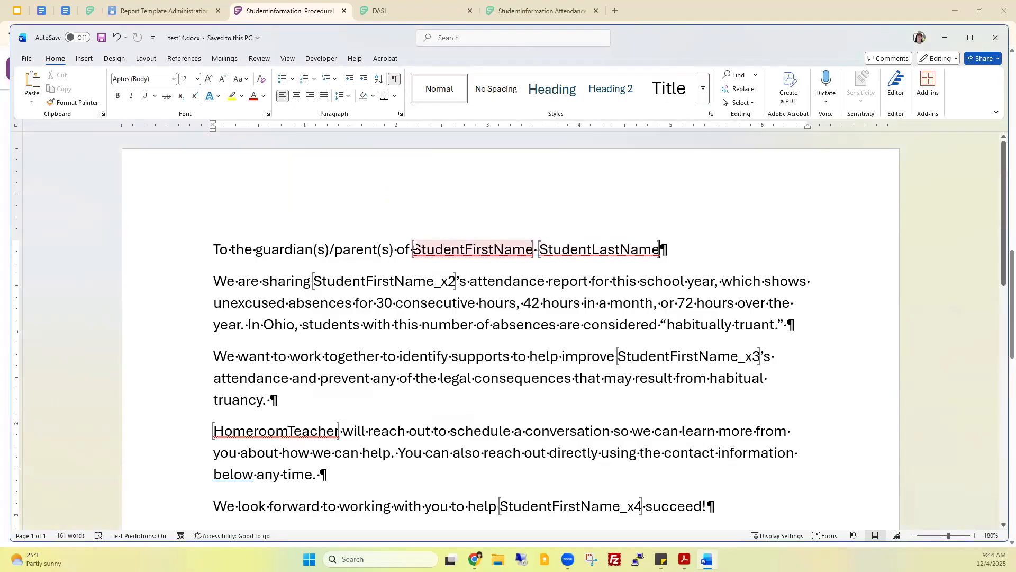
{"action": "left_click", "coordinate": [564, 249]}
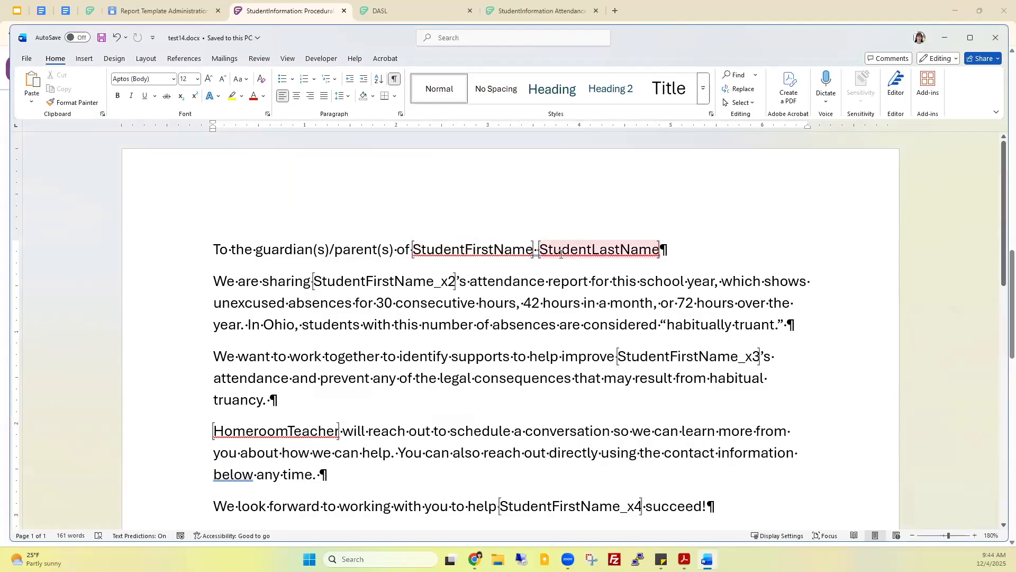
{"action": "double_click", "coordinate": [429, 281]}
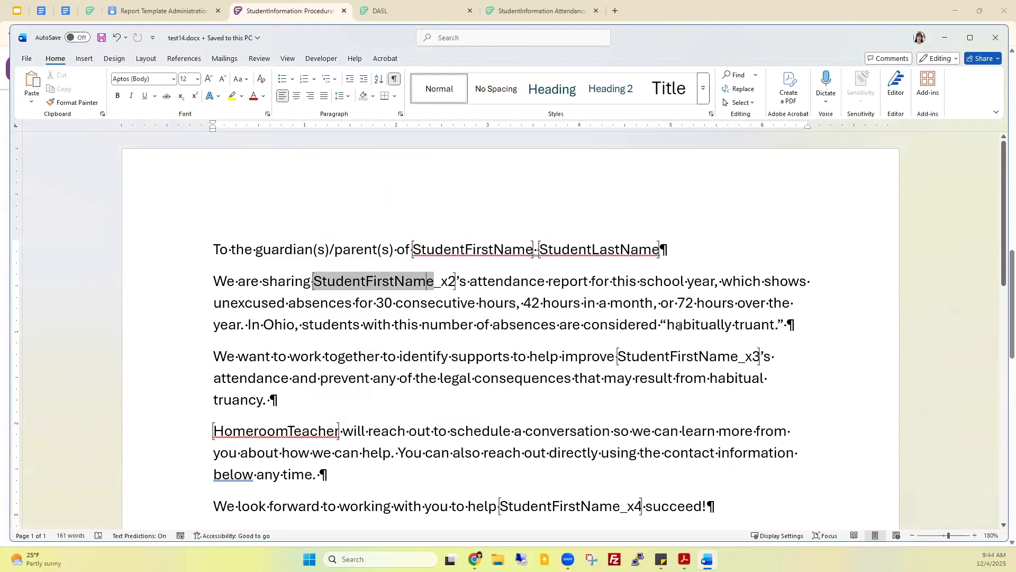
{"action": "left_click", "coordinate": [691, 303]}
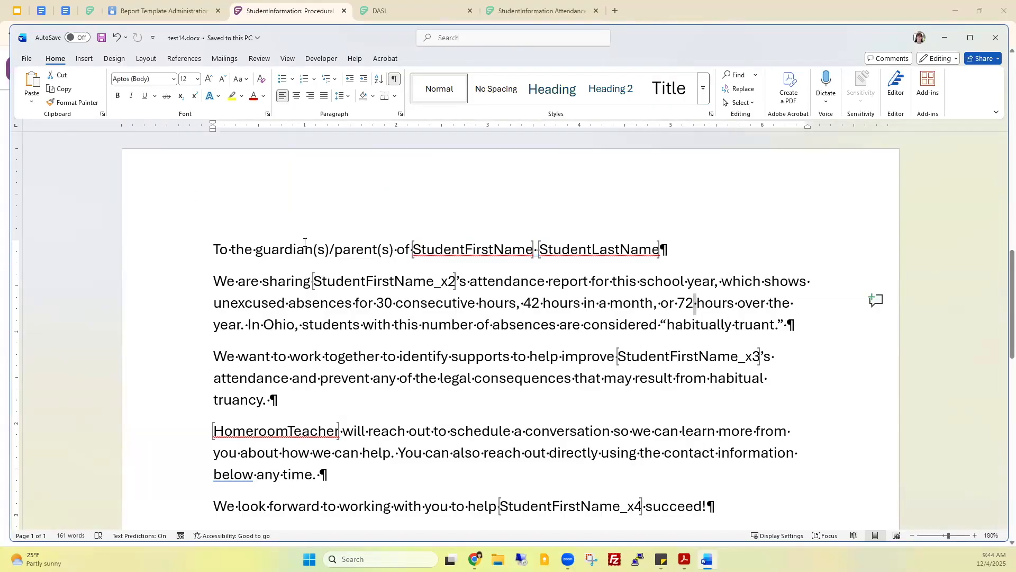
Switch to ProgressBook StudentInformation and open the Absence Thresholds Summary report from the HB410 attendance reports in Analytics Hub.
{"action": "left_click", "coordinate": [171, 10]}
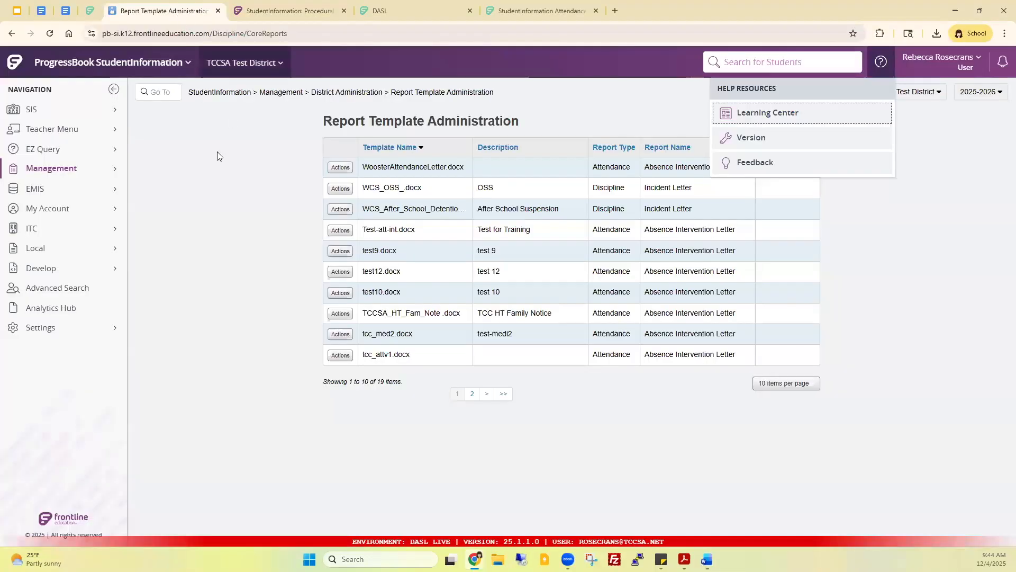
{"action": "left_click", "coordinate": [59, 312]}
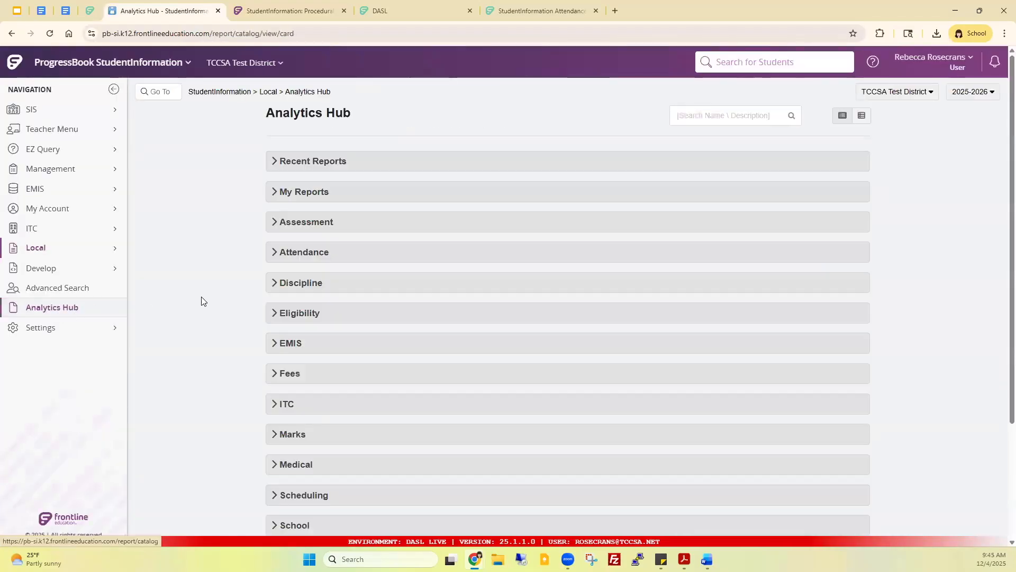
{"action": "left_click", "coordinate": [274, 256]}
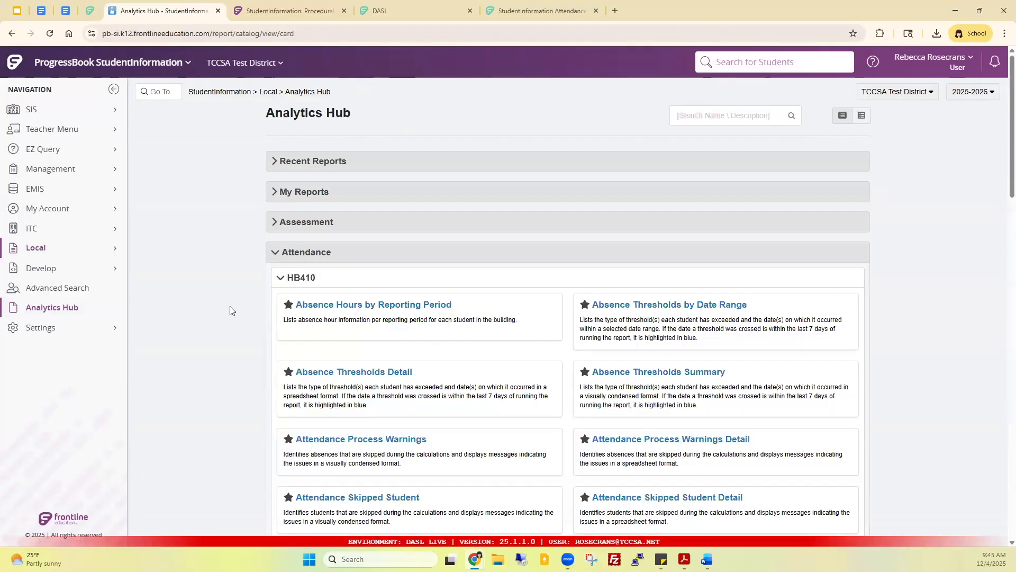
{"action": "scroll", "coordinate": [585, 373], "scroll_direction": "down", "scroll_amount": 2}
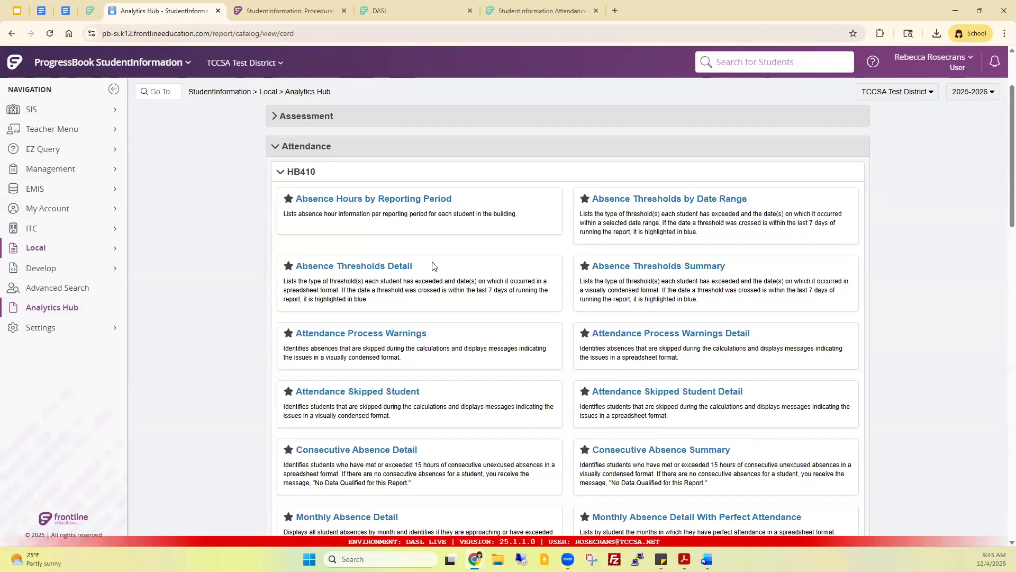
{"action": "left_click", "coordinate": [625, 269]}
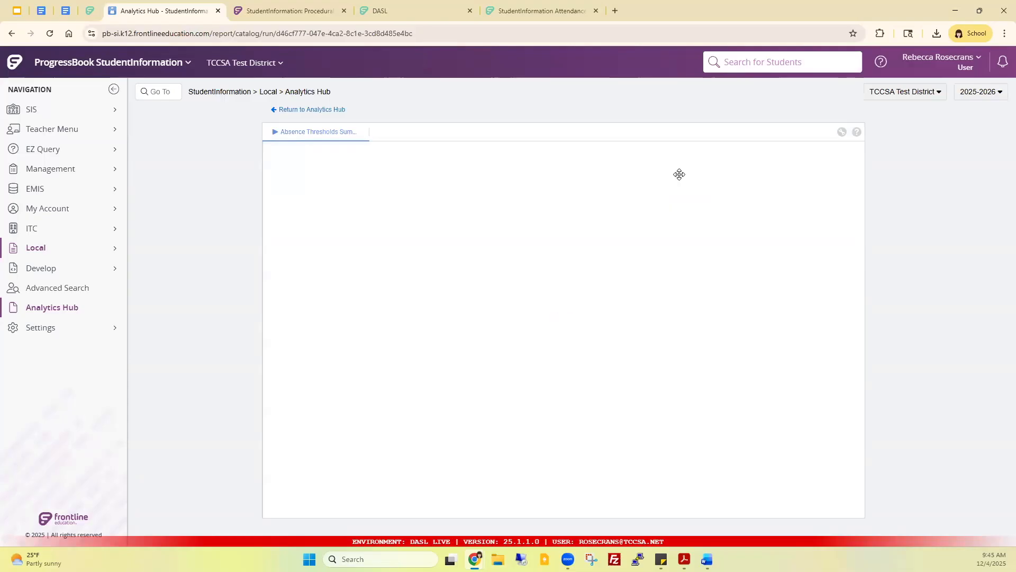
Run the report filtered to TCCSA Test Elementary School and the ACTIVE RES status.
{"action": "left_click", "coordinate": [745, 218]}
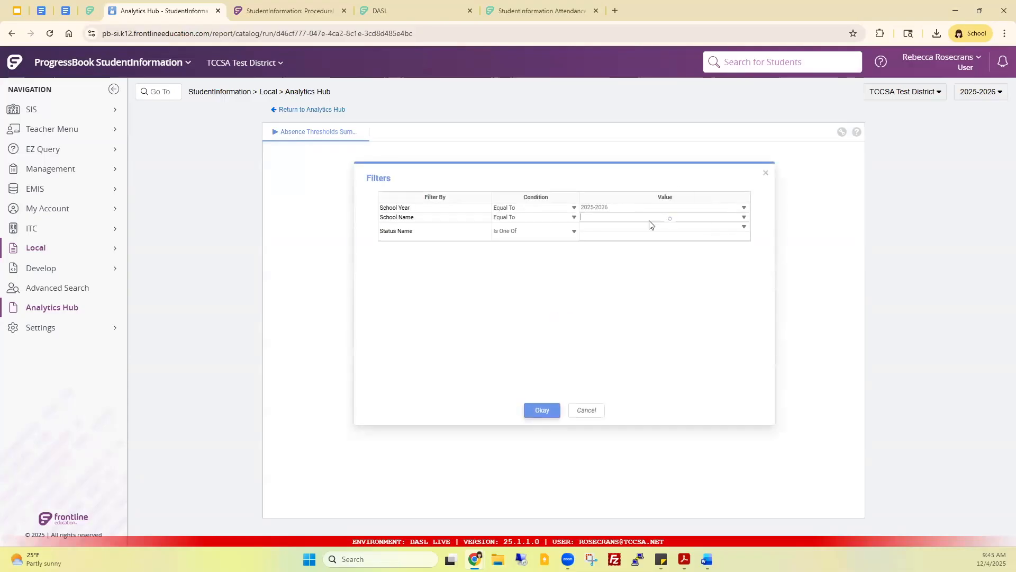
{"action": "left_click", "coordinate": [613, 228]}
{"action": "left_click", "coordinate": [744, 228]}
{"action": "left_click", "coordinate": [610, 236]}
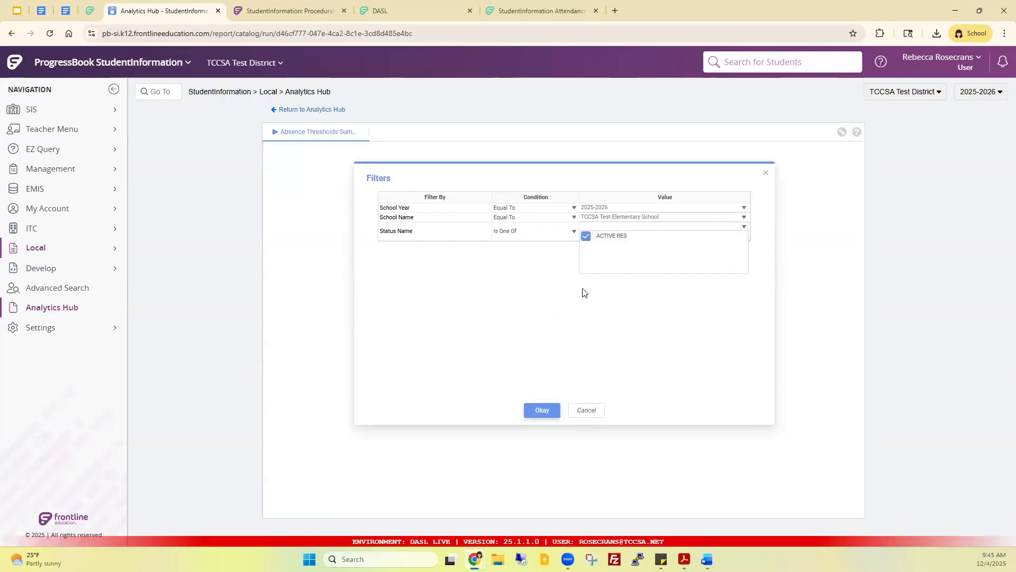
{"action": "left_click", "coordinate": [542, 411]}
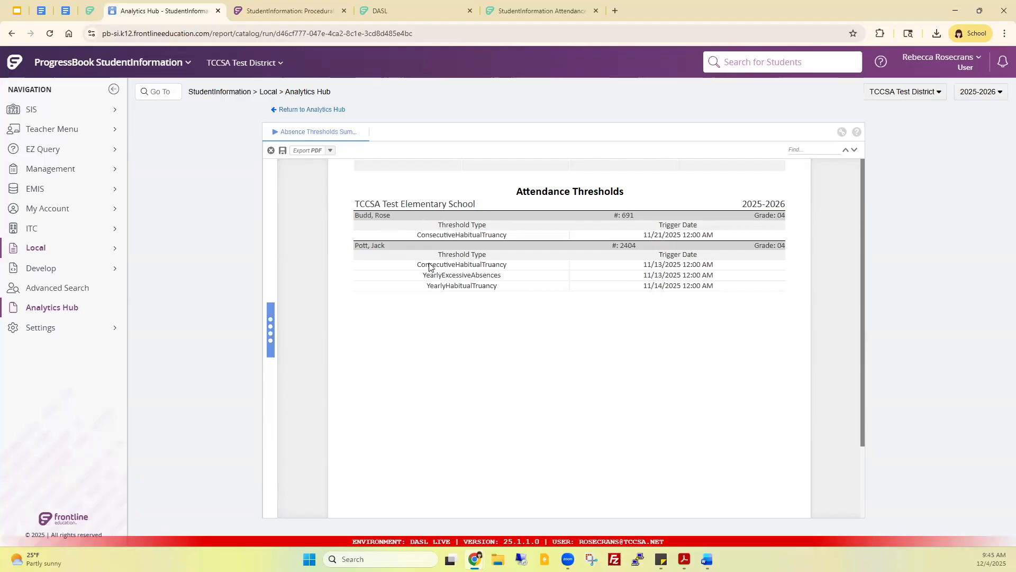
Set the school context to TCCSA Test Elementary School and select the first student listed in the thresholds report from the StudentInformation home page.
{"action": "left_click", "coordinate": [903, 93]}
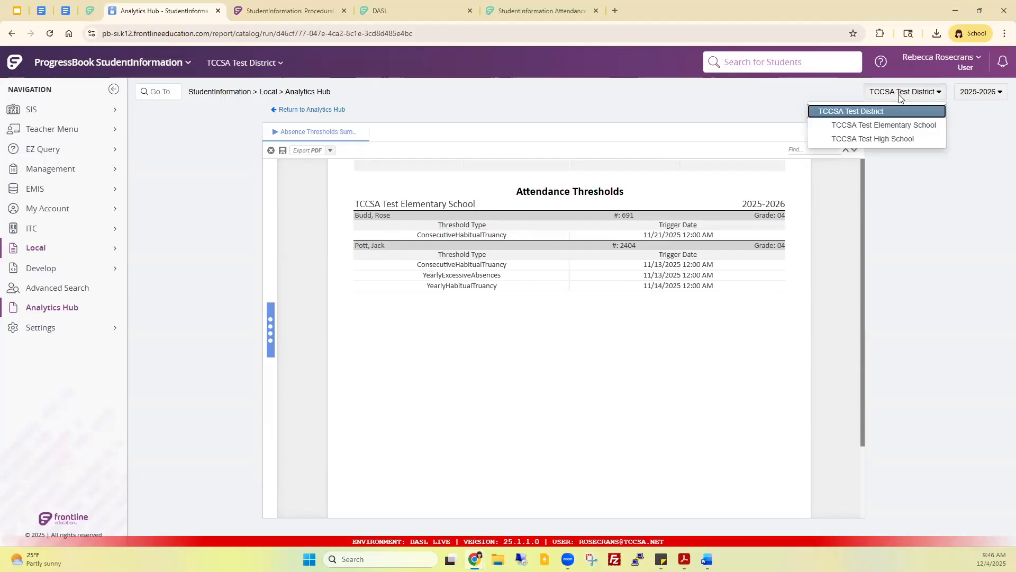
{"action": "left_click", "coordinate": [883, 127]}
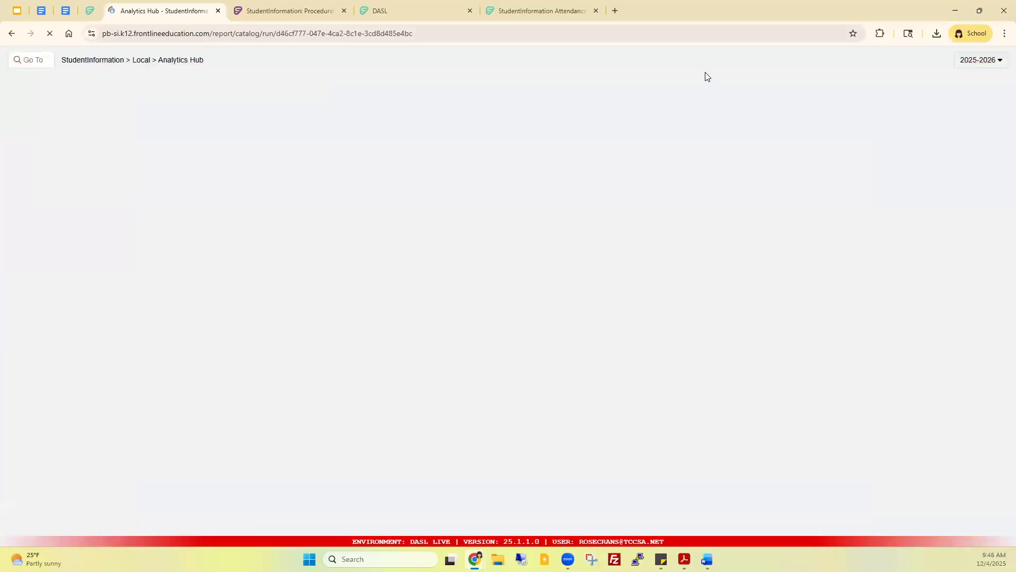
{"action": "left_click", "coordinate": [776, 69]}
{"action": "type", "text": "budd, "}
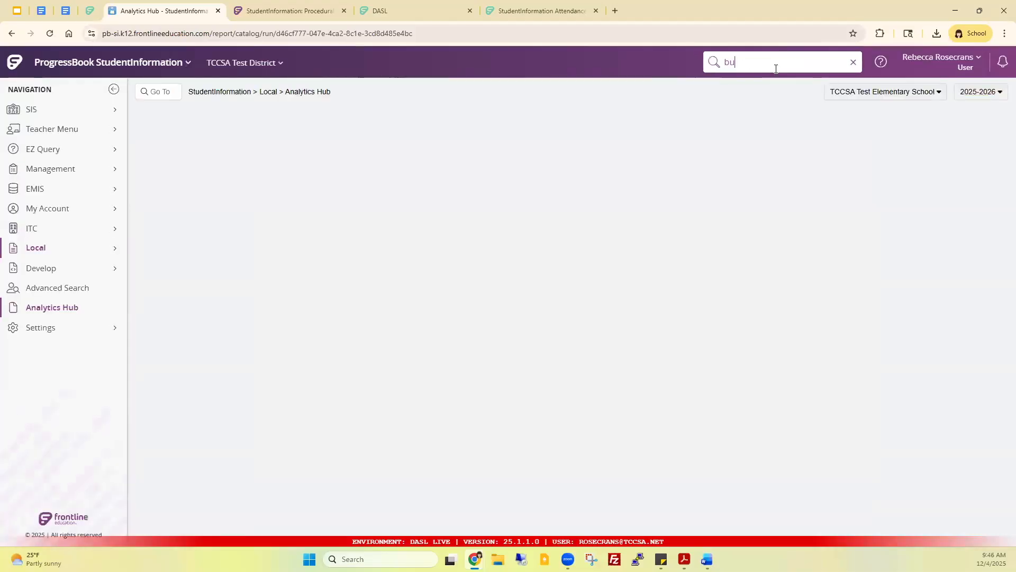
{"action": "type", "text": "rea"}
{"action": "key", "text": "Return"}
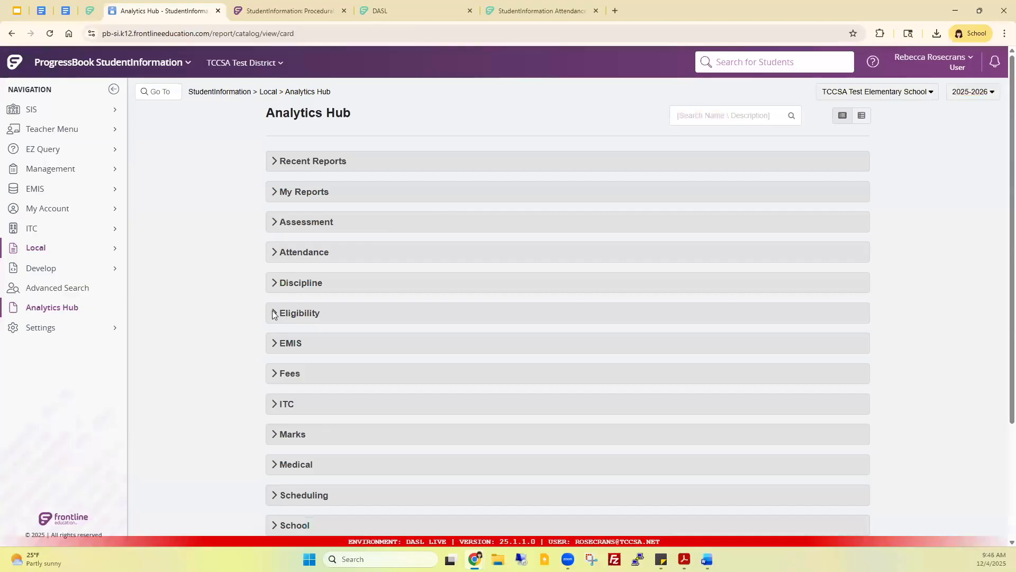
{"action": "left_click", "coordinate": [215, 96]}
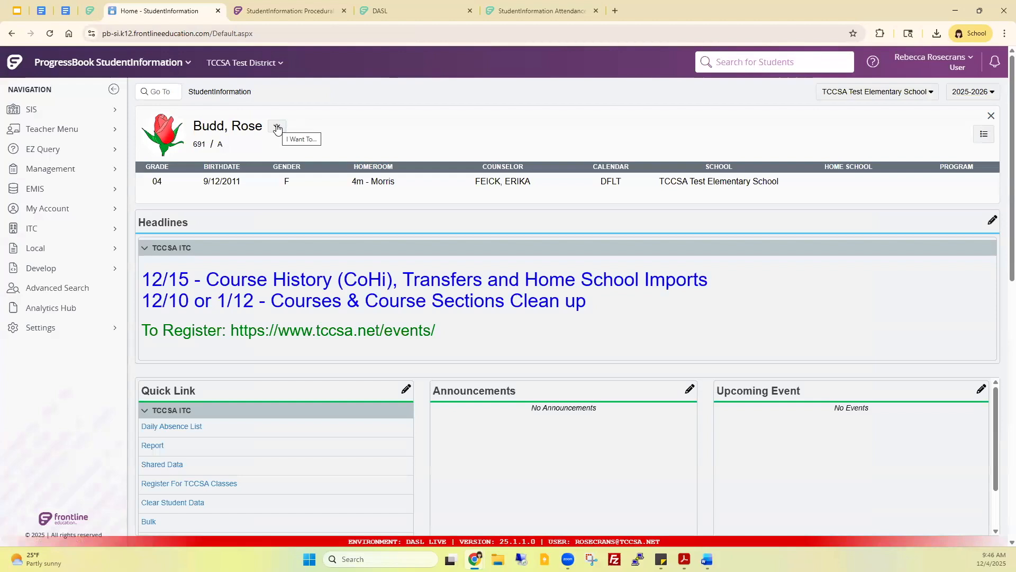
View the selected student's Absence Intervention page and check which letter templates can be printed.
{"action": "left_click", "coordinate": [278, 129]}
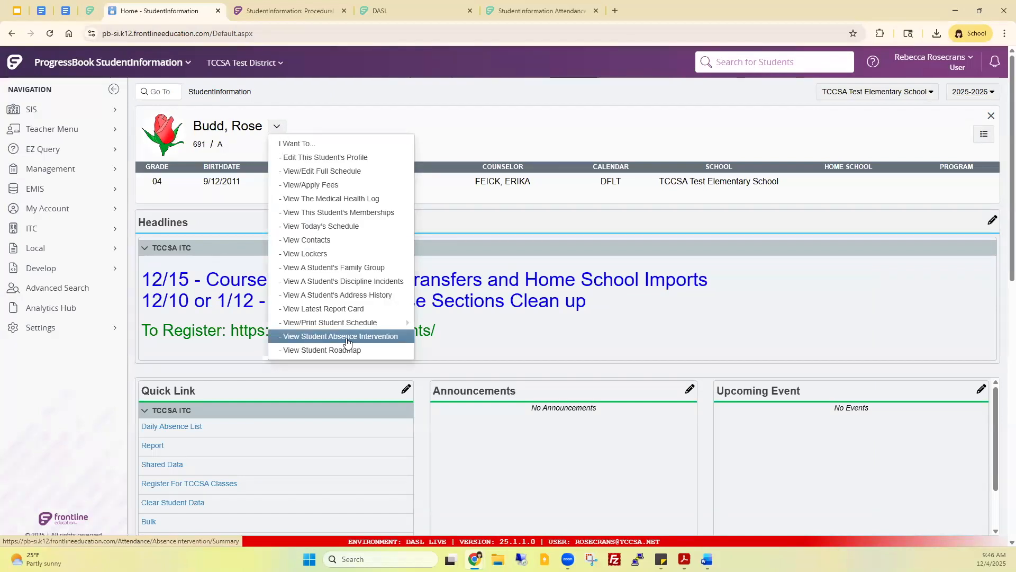
{"action": "left_click", "coordinate": [372, 338]}
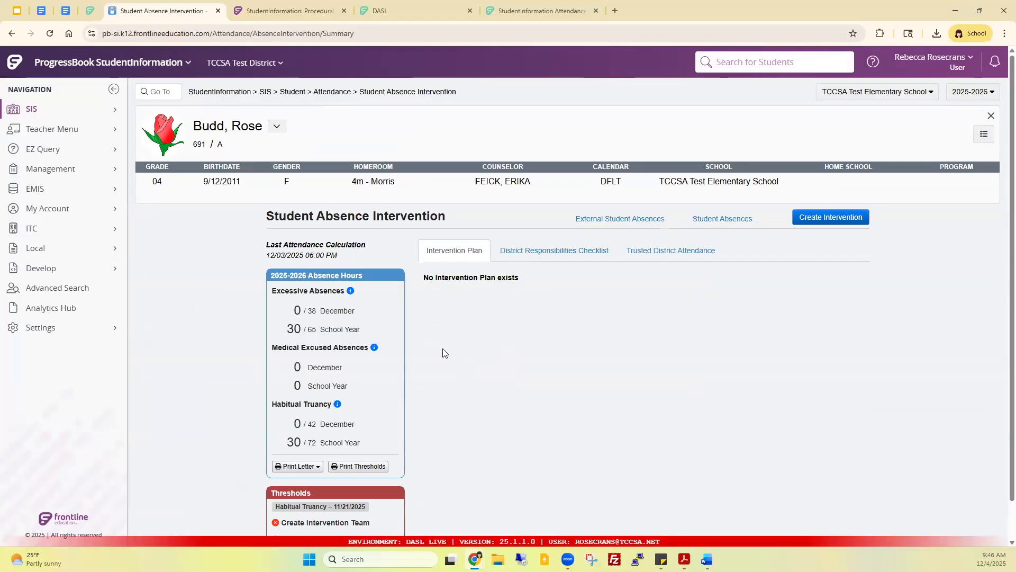
{"action": "scroll", "coordinate": [419, 358], "scroll_direction": "down", "scroll_amount": 1}
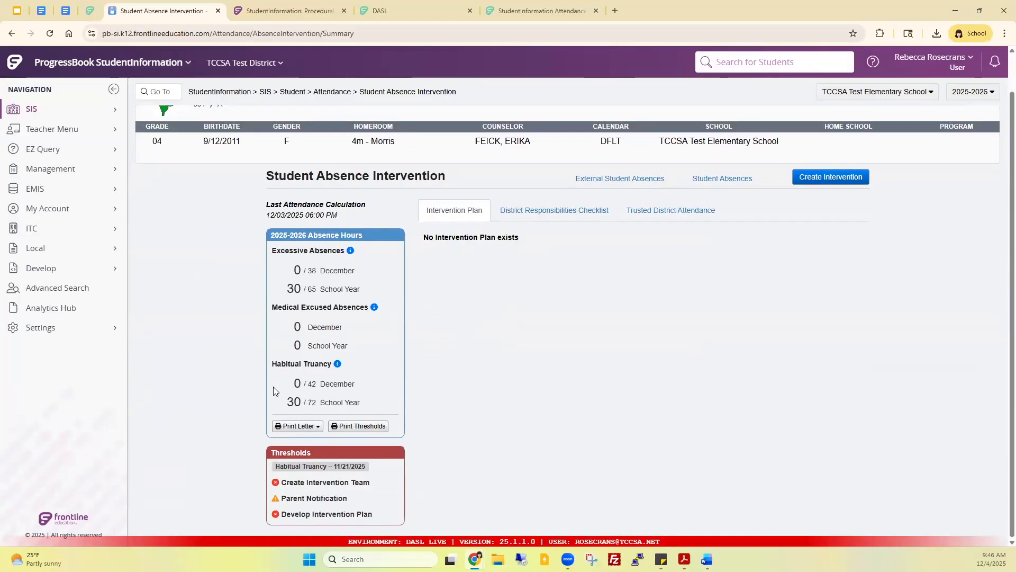
{"action": "left_click", "coordinate": [306, 430]}
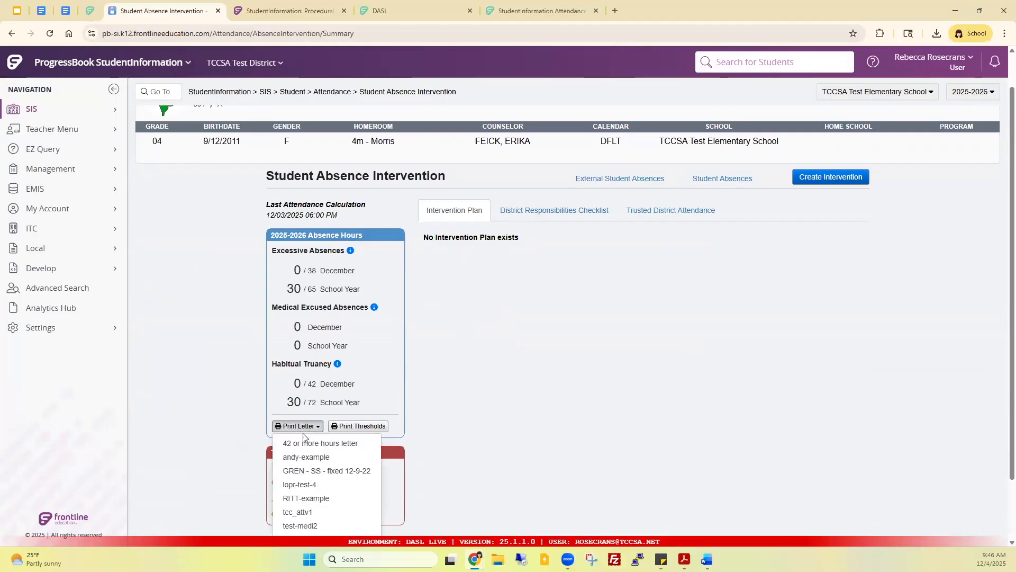
{"action": "scroll", "coordinate": [304, 500], "scroll_direction": "down", "scroll_amount": 1}
{"action": "scroll", "coordinate": [302, 502], "scroll_direction": "down", "scroll_amount": 1}
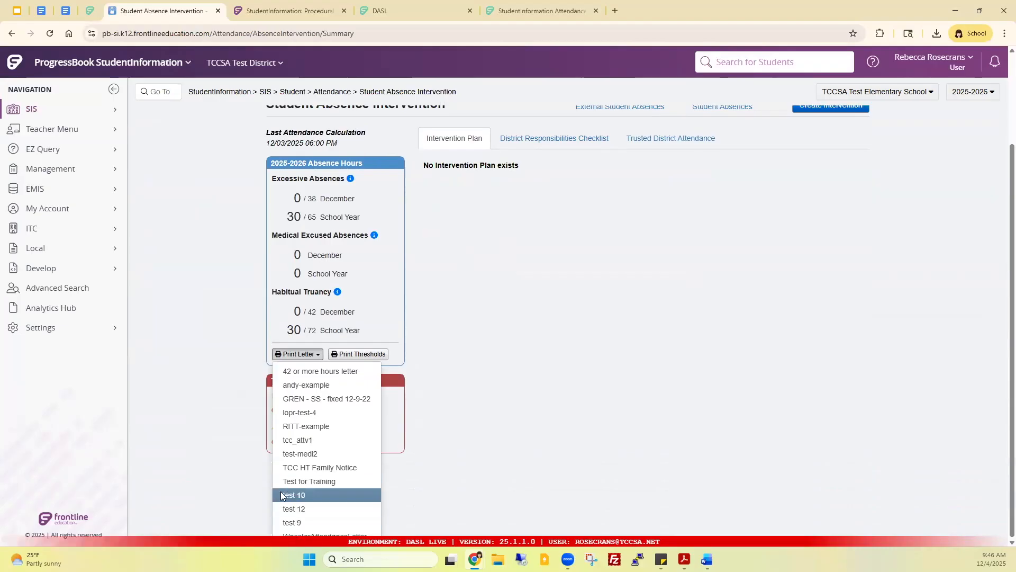
{"action": "left_click", "coordinate": [229, 452]}
{"action": "scroll", "coordinate": [229, 452], "scroll_direction": "up", "scroll_amount": 2}
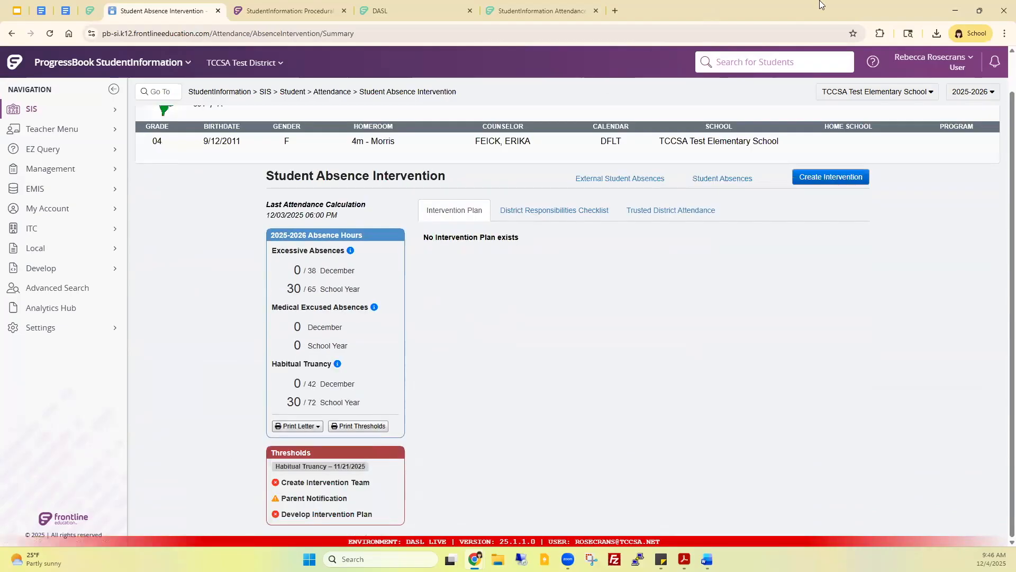
Look up the report's second student by name and examine the school-year excessive absence and habitual truancy hours against their limits.
{"action": "left_click", "coordinate": [743, 63]}
{"action": "type", "text": "pott, ja"}
{"action": "key", "text": "Return"}
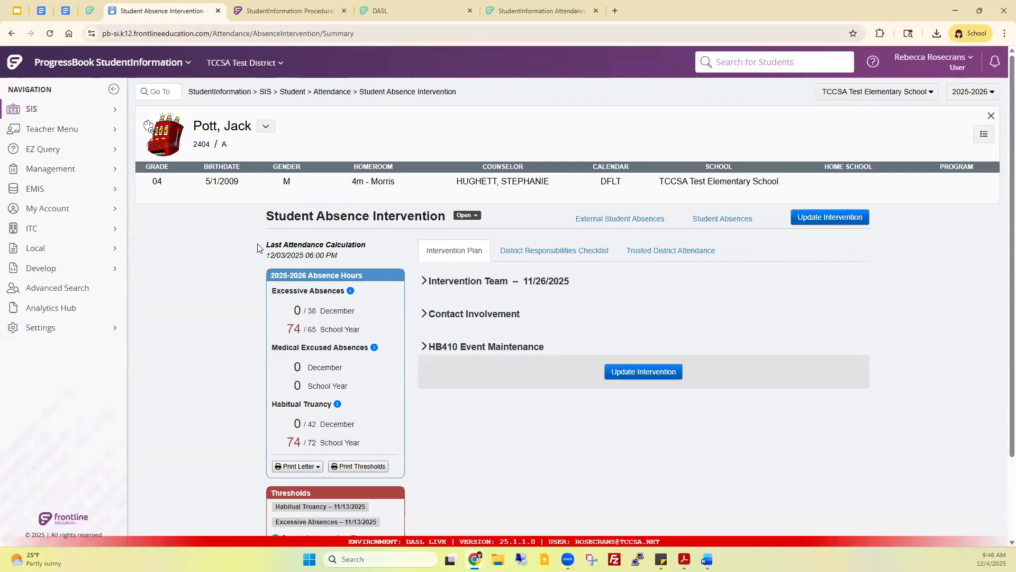
{"action": "scroll", "coordinate": [258, 248], "scroll_direction": "down", "scroll_amount": 2}
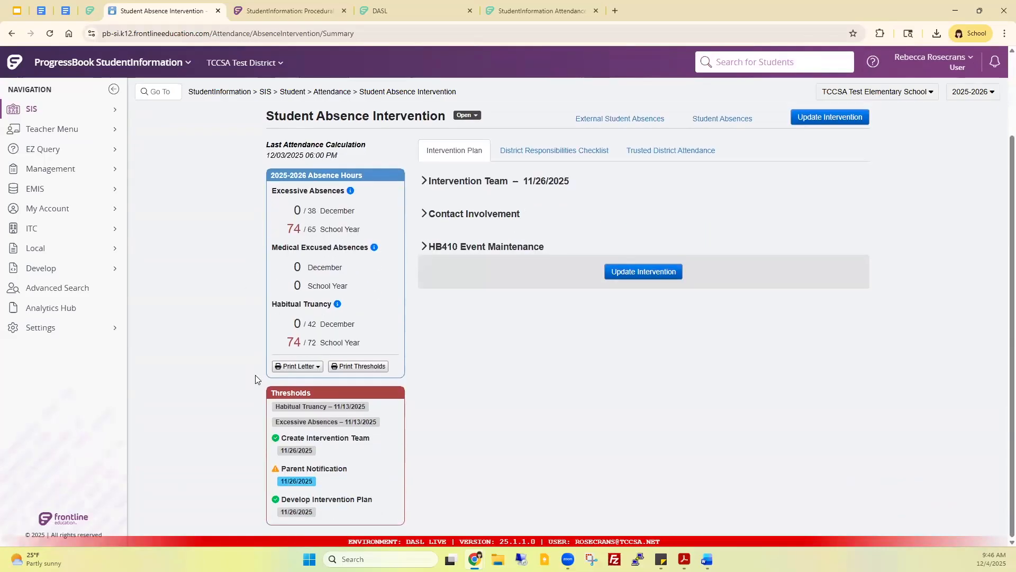
{"action": "left_click_drag", "start_coordinate": [286, 228], "coordinate": [303, 231]}
{"action": "double_click", "coordinate": [313, 229]}
{"action": "left_click_drag", "start_coordinate": [286, 346], "coordinate": [300, 346]}
{"action": "double_click", "coordinate": [316, 345]}
Print the 42 or more hours letter for this student and open the downloaded Absence Intervention Letter (4).docx in Word for editing.
{"action": "left_click", "coordinate": [312, 369]}
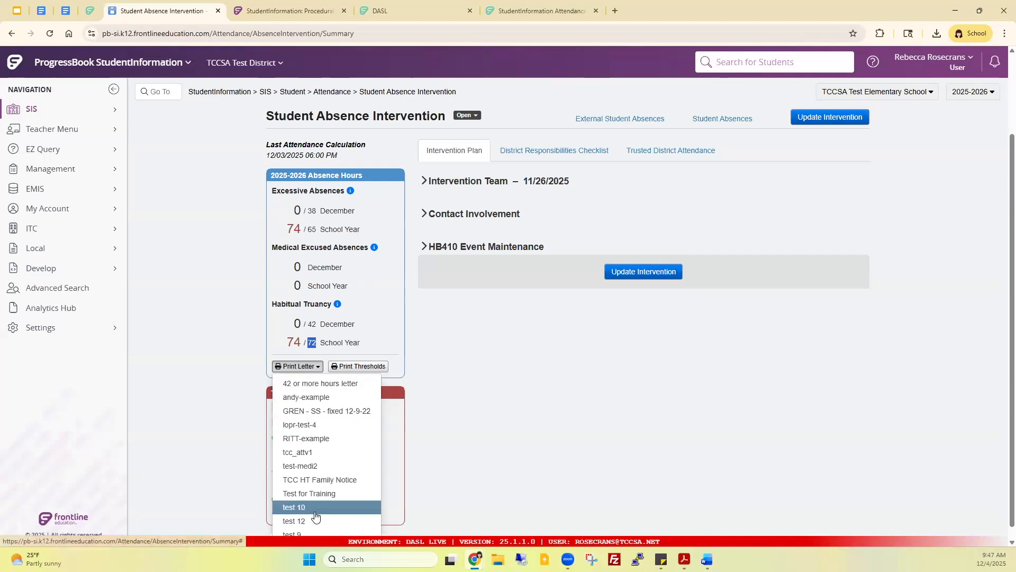
{"action": "scroll", "coordinate": [317, 516], "scroll_direction": "down", "scroll_amount": 1}
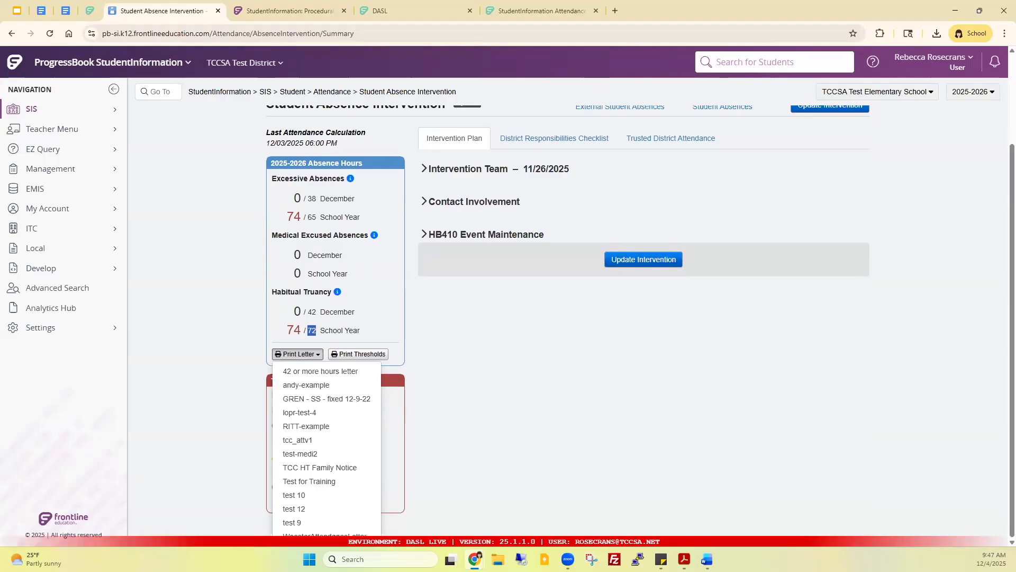
{"action": "left_click", "coordinate": [297, 371]}
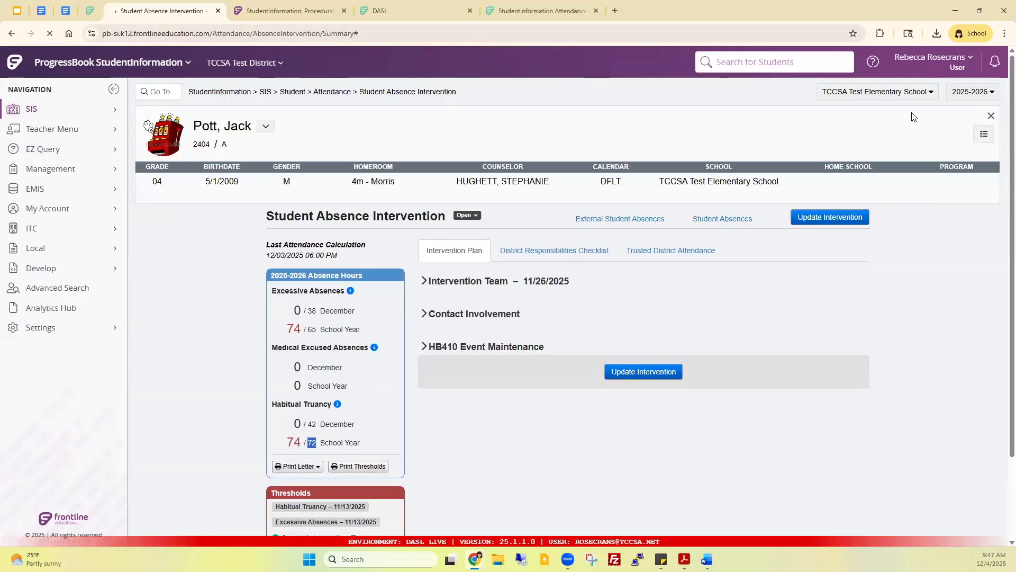
{"action": "left_click", "coordinate": [937, 34]}
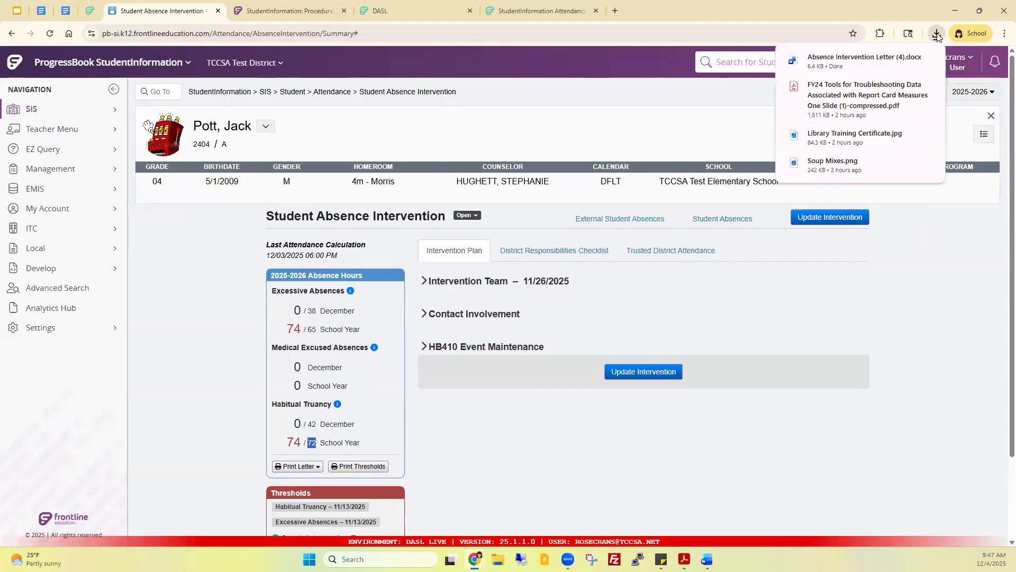
{"action": "left_click", "coordinate": [852, 60]}
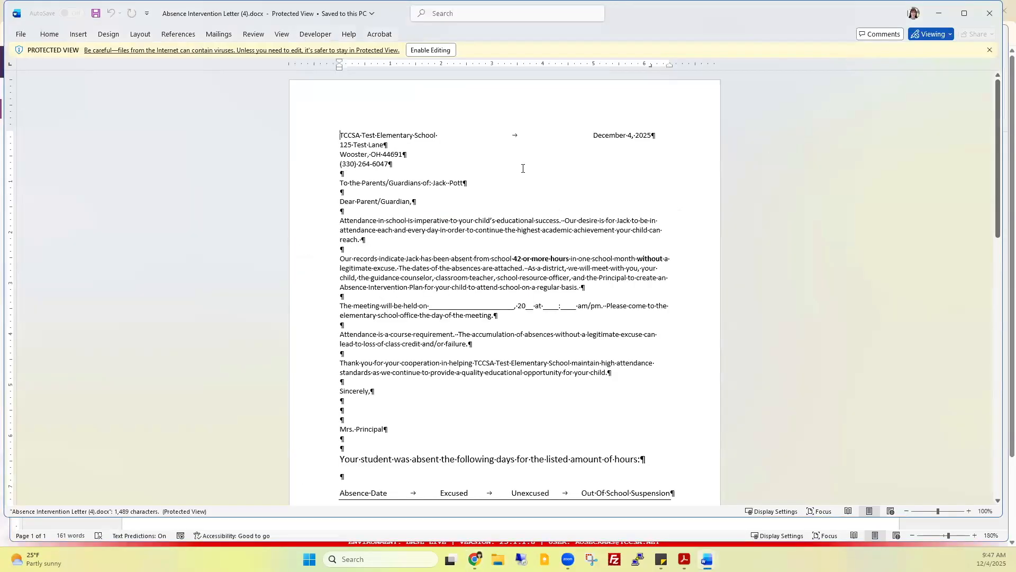
{"action": "left_click", "coordinate": [437, 50]}
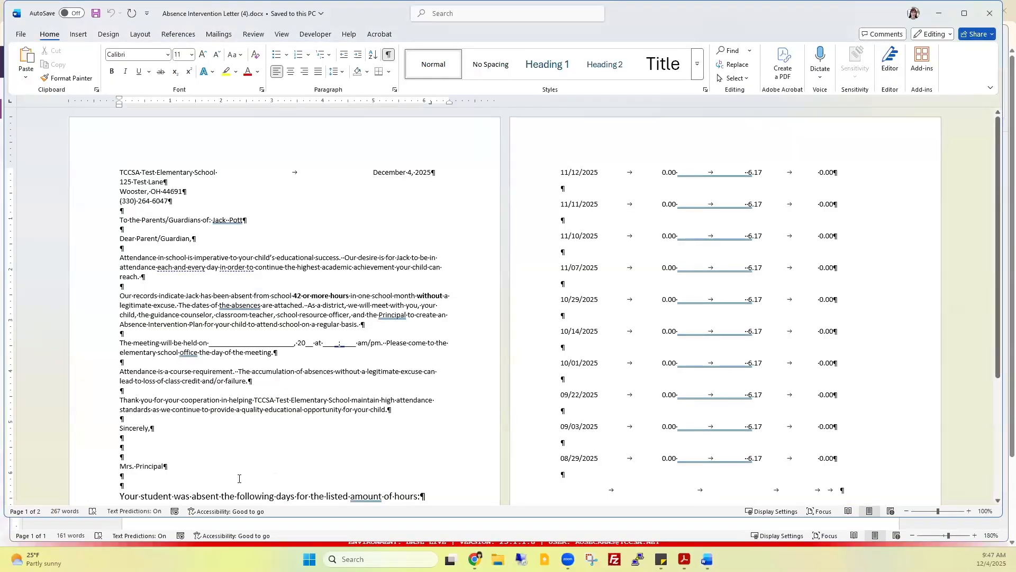
Examine the generated letter's school header, student name, absence date list and blank meeting date line.
{"action": "left_click_drag", "start_coordinate": [120, 334], "coordinate": [131, 336]}
{"action": "left_click_drag", "start_coordinate": [121, 173], "coordinate": [193, 173]}
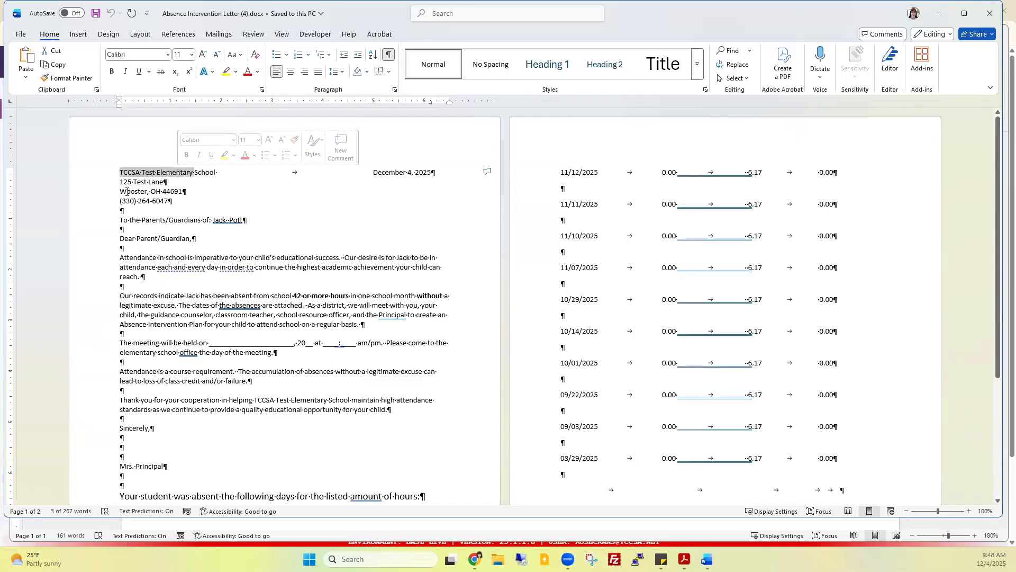
{"action": "left_click_drag", "start_coordinate": [211, 220], "coordinate": [247, 225]}
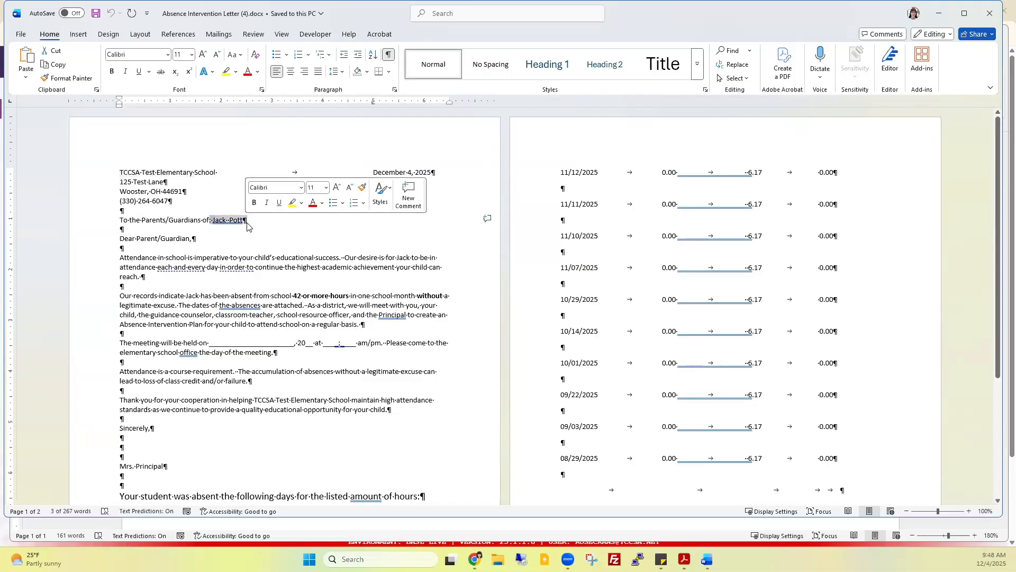
{"action": "scroll", "coordinate": [158, 396], "scroll_direction": "down", "scroll_amount": 3}
{"action": "scroll", "coordinate": [159, 396], "scroll_direction": "down", "scroll_amount": 3}
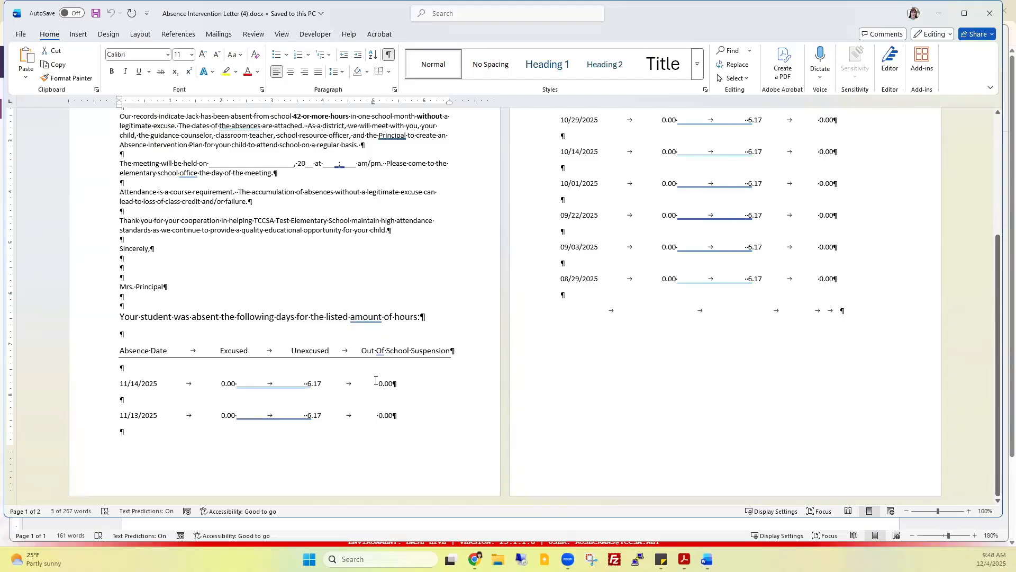
{"action": "scroll", "coordinate": [565, 388], "scroll_direction": "up", "scroll_amount": 6}
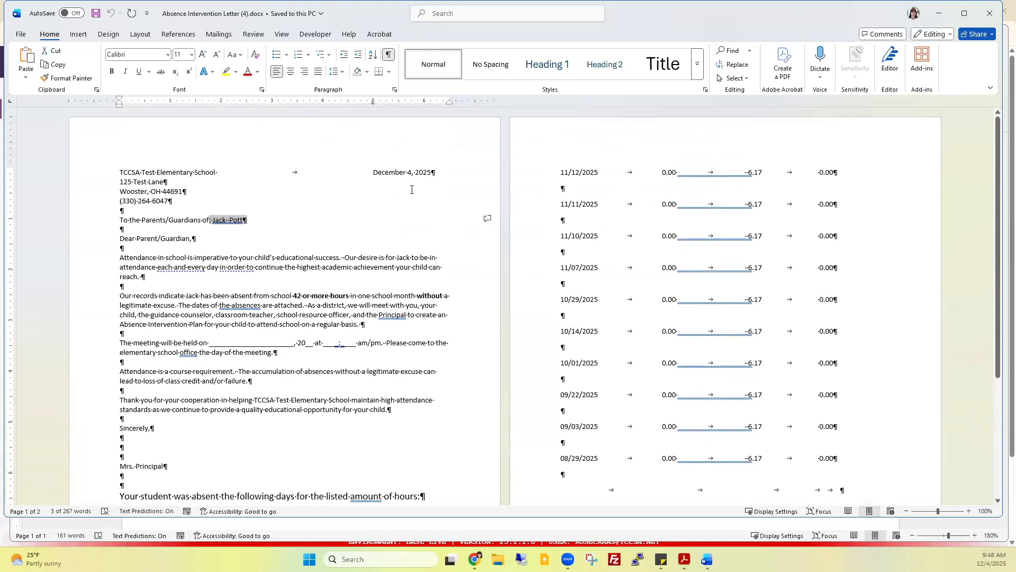
{"action": "left_click", "coordinate": [223, 343]}
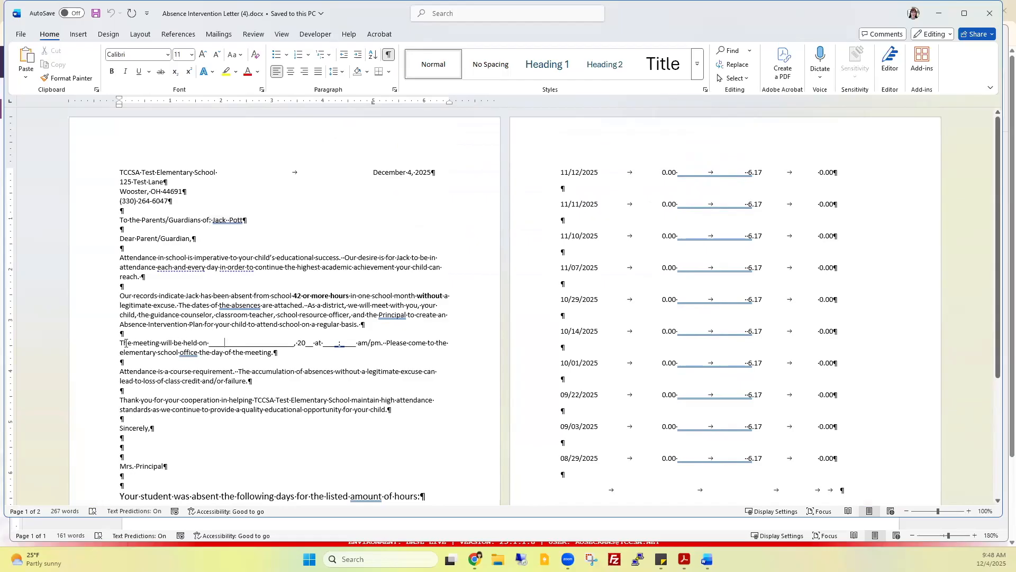
{"action": "left_click_drag", "start_coordinate": [126, 343], "coordinate": [254, 342]}
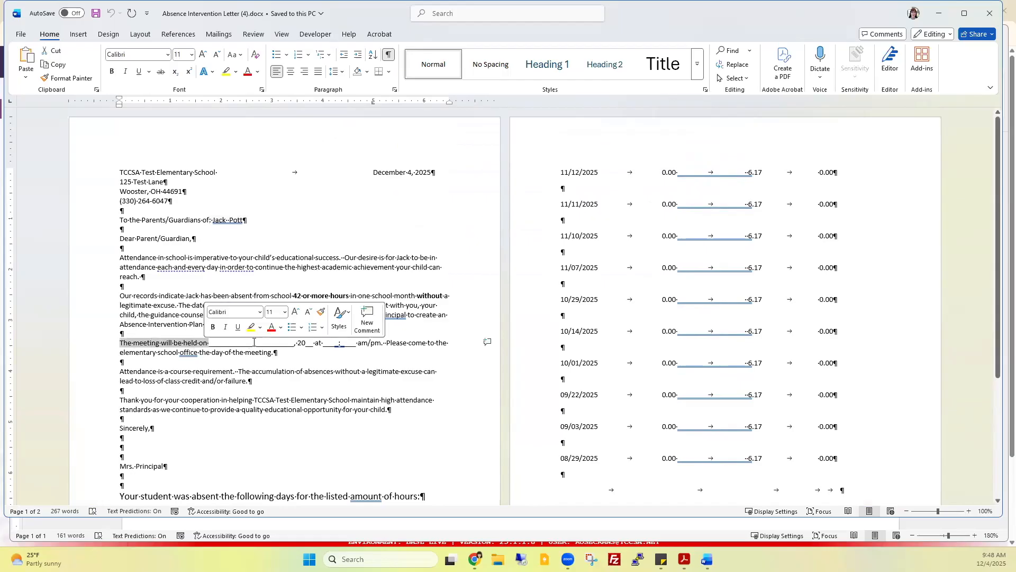
{"action": "left_click", "coordinate": [292, 354]}
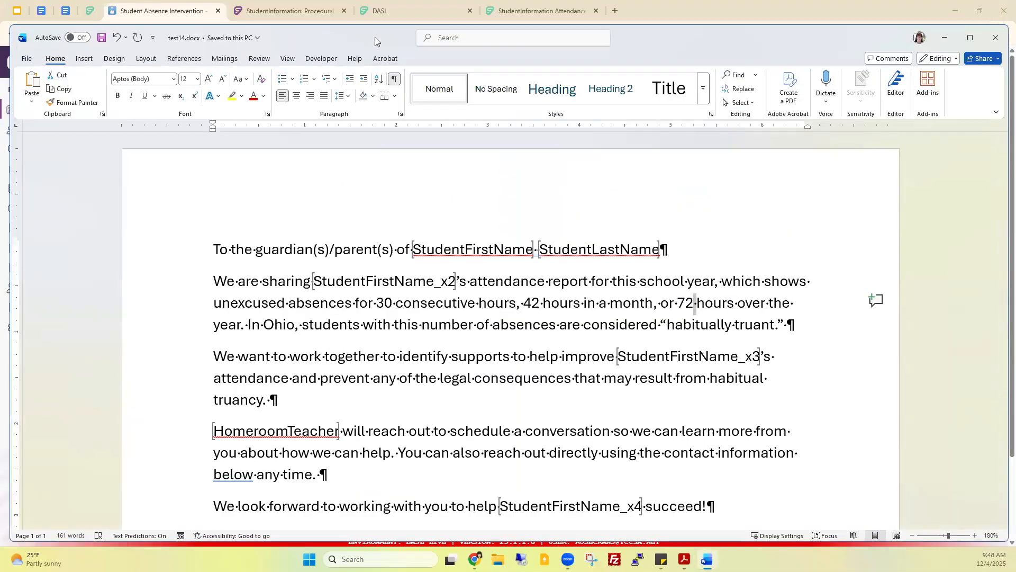
Switch back to StudentInformation, set the context to TCCSA Test District and open Report Template Administration under District Administration.
{"action": "left_click", "coordinate": [181, 15]}
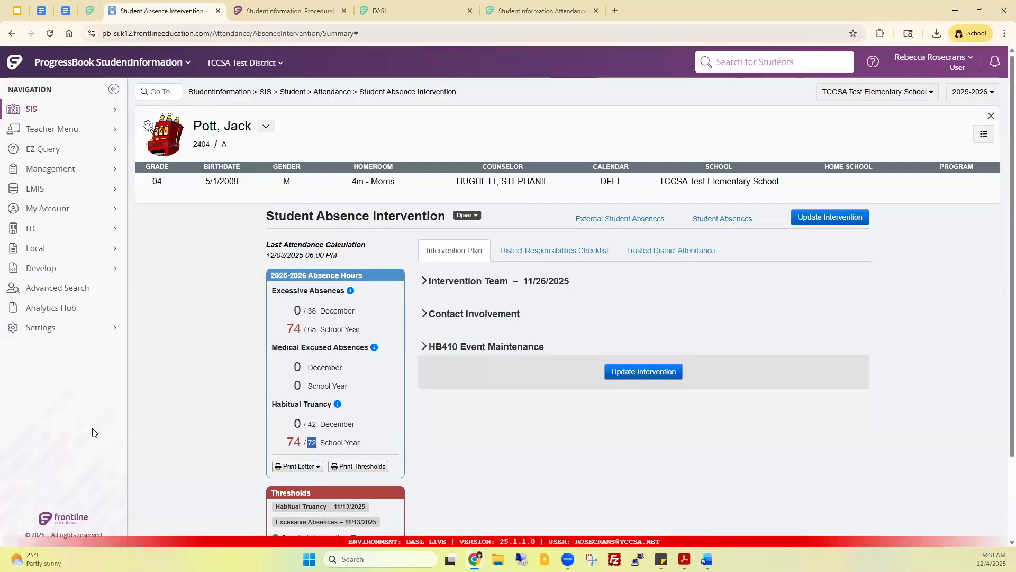
{"action": "left_click", "coordinate": [847, 93]}
{"action": "left_click", "coordinate": [838, 109]}
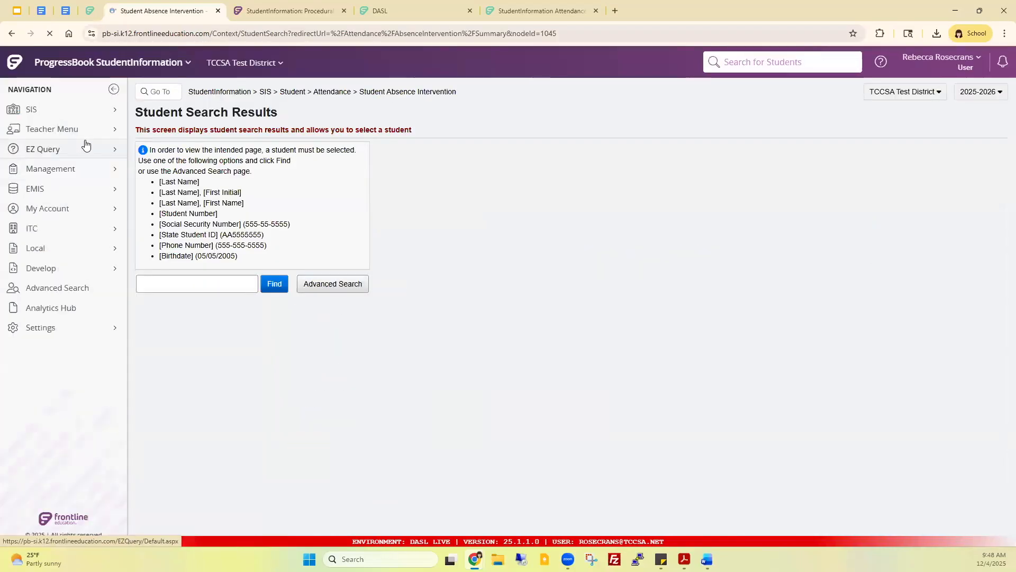
{"action": "left_click", "coordinate": [91, 169]}
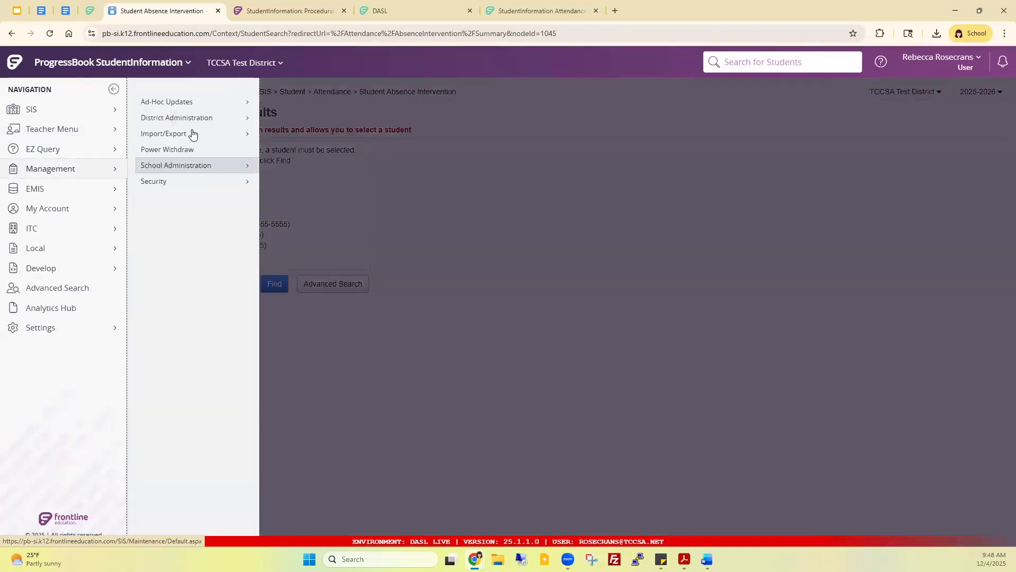
{"action": "left_click", "coordinate": [216, 120]}
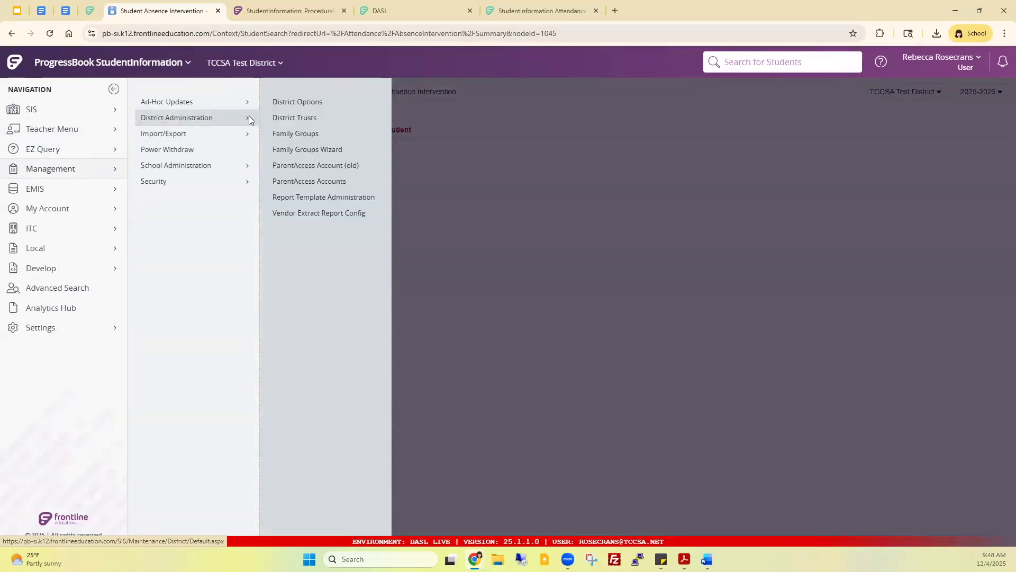
{"action": "left_click", "coordinate": [348, 198]}
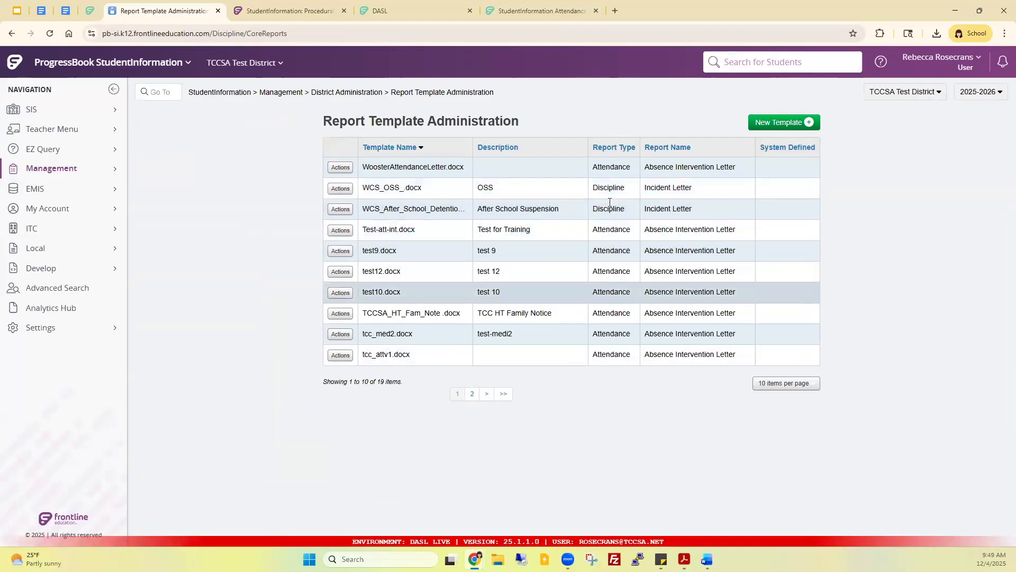
Sort the report templates by report type and view the second page of the list.
{"action": "left_click", "coordinate": [611, 147]}
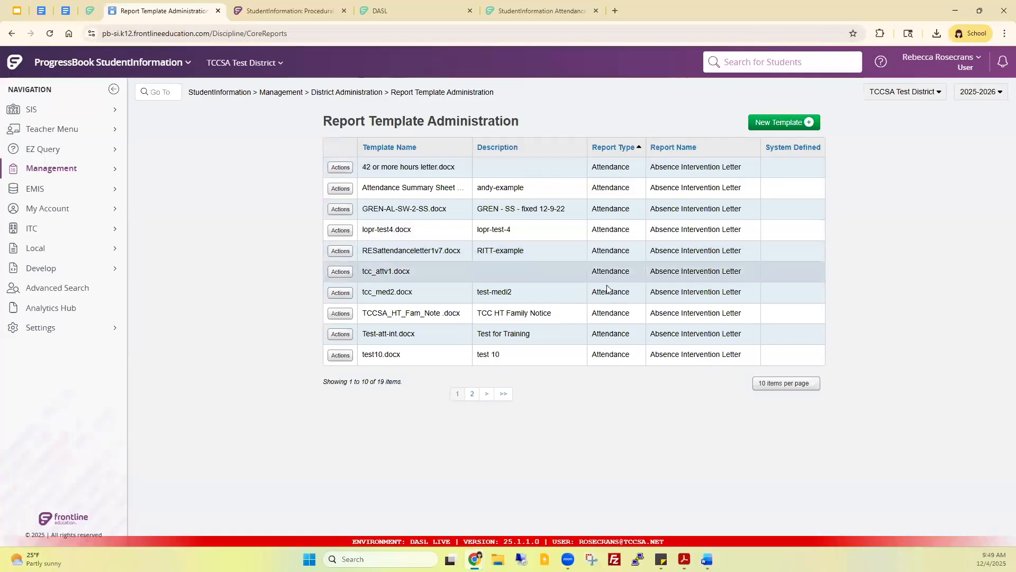
{"action": "left_click", "coordinate": [473, 393]}
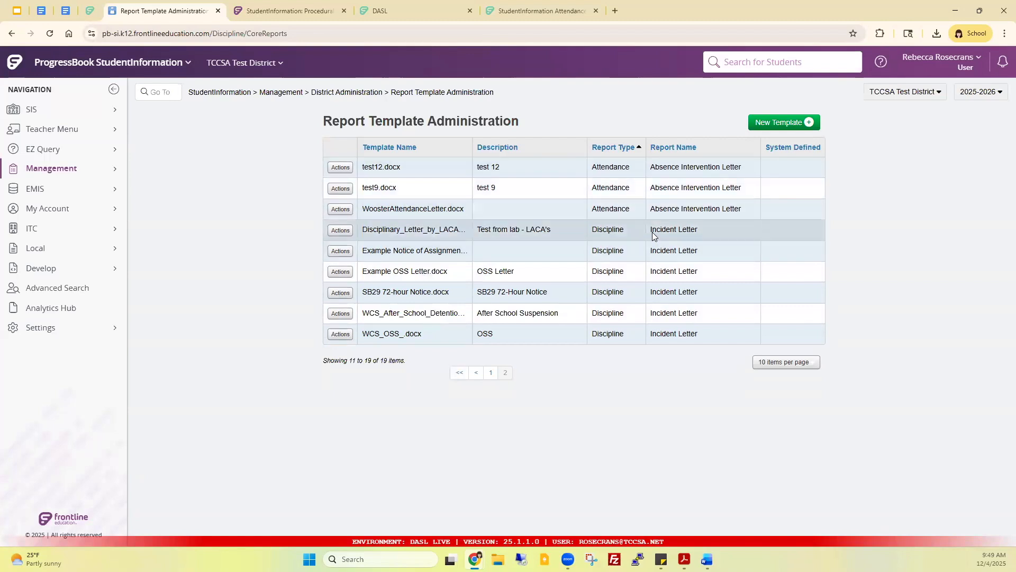
Start a new template for the Absence Intervention Letter report and select its entire list of available bookmarks.
{"action": "left_click", "coordinate": [769, 125]}
{"action": "left_click", "coordinate": [459, 151]}
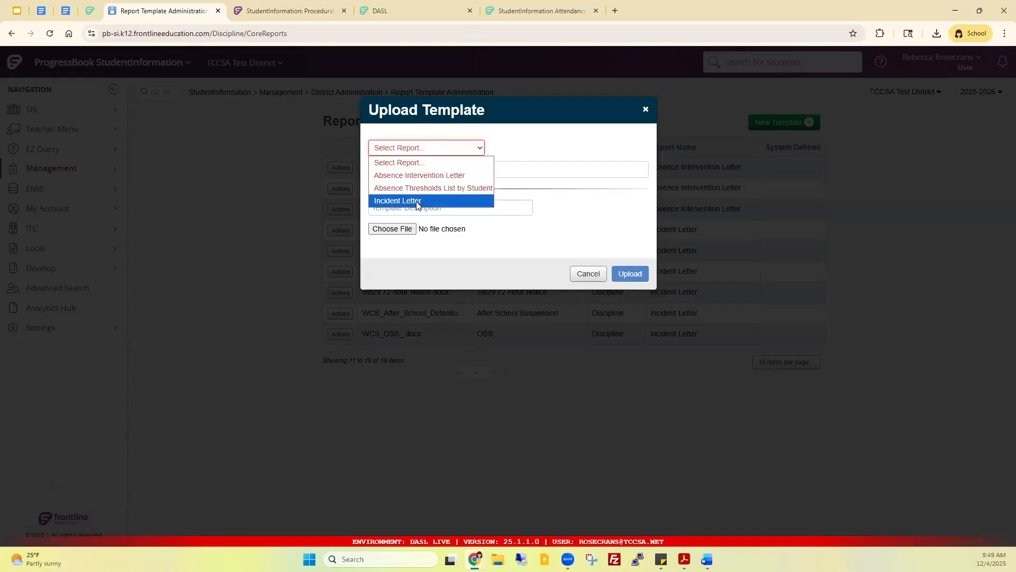
{"action": "left_click", "coordinate": [501, 203]}
{"action": "left_click", "coordinate": [418, 208]}
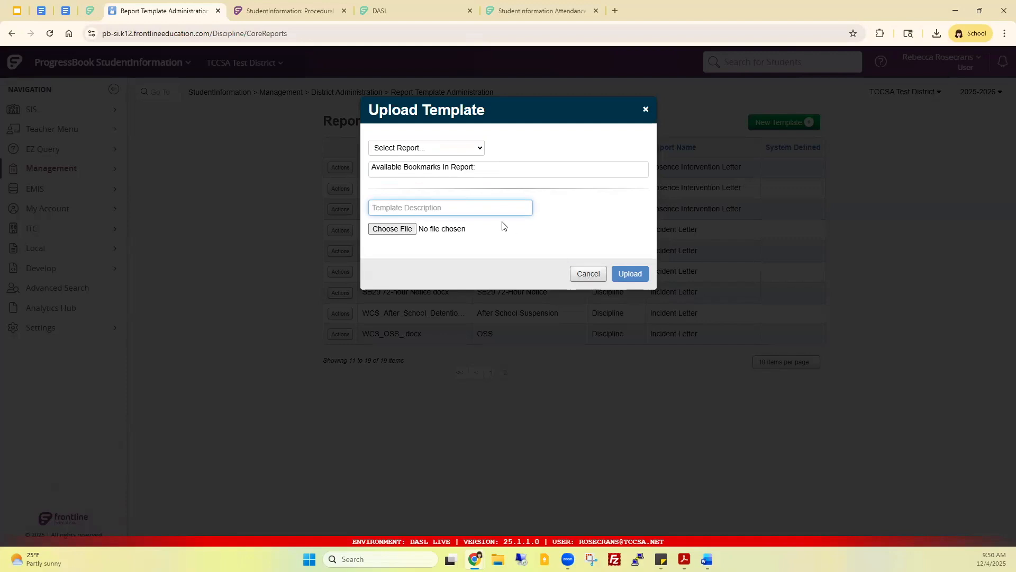
{"action": "left_click", "coordinate": [402, 149]}
{"action": "left_click", "coordinate": [401, 176]}
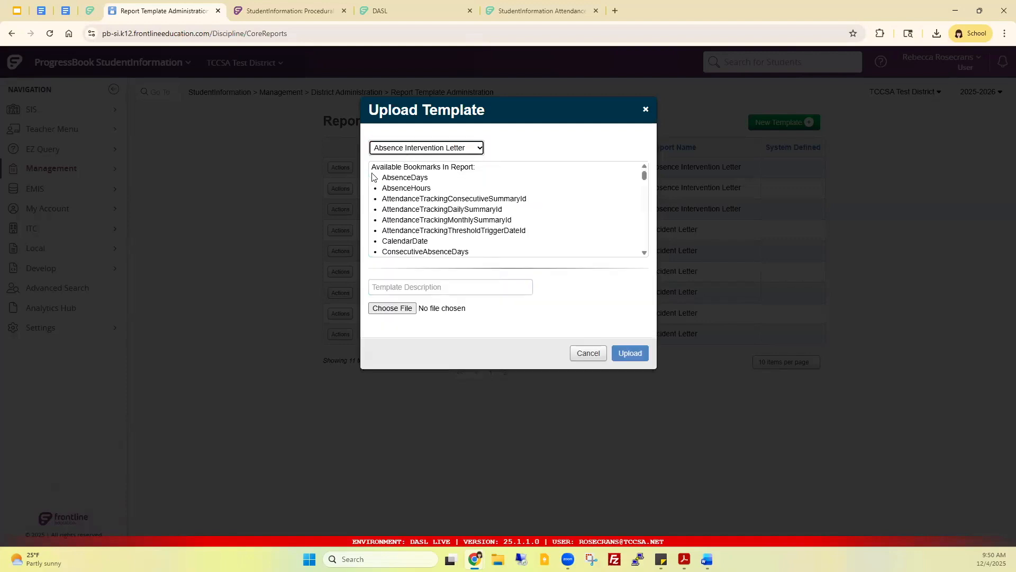
{"action": "left_click_drag", "start_coordinate": [372, 167], "coordinate": [492, 241]}
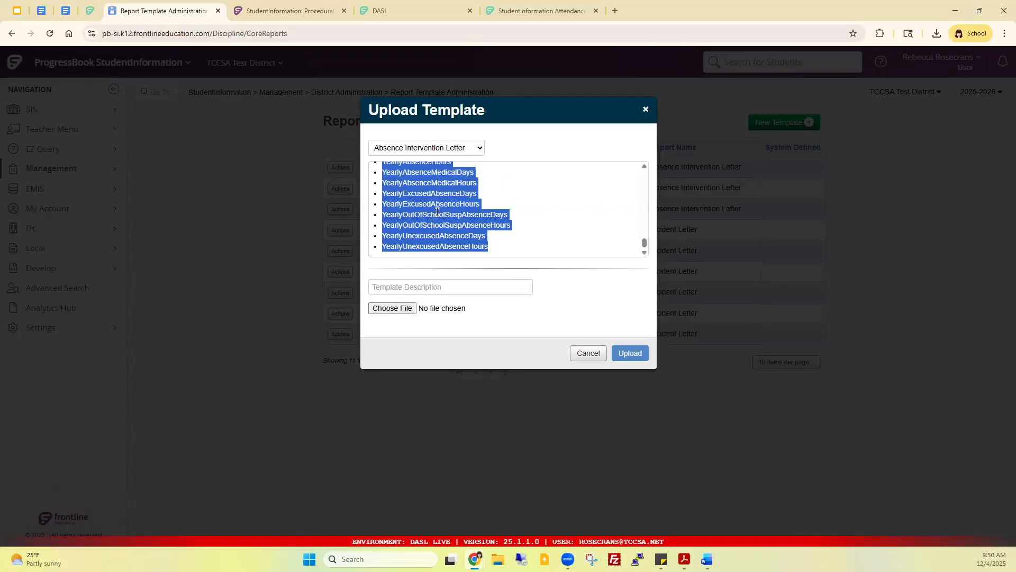
Look over the bookmarks available for the Incident Letter report and cancel the template upload.
{"action": "left_click", "coordinate": [480, 150]}
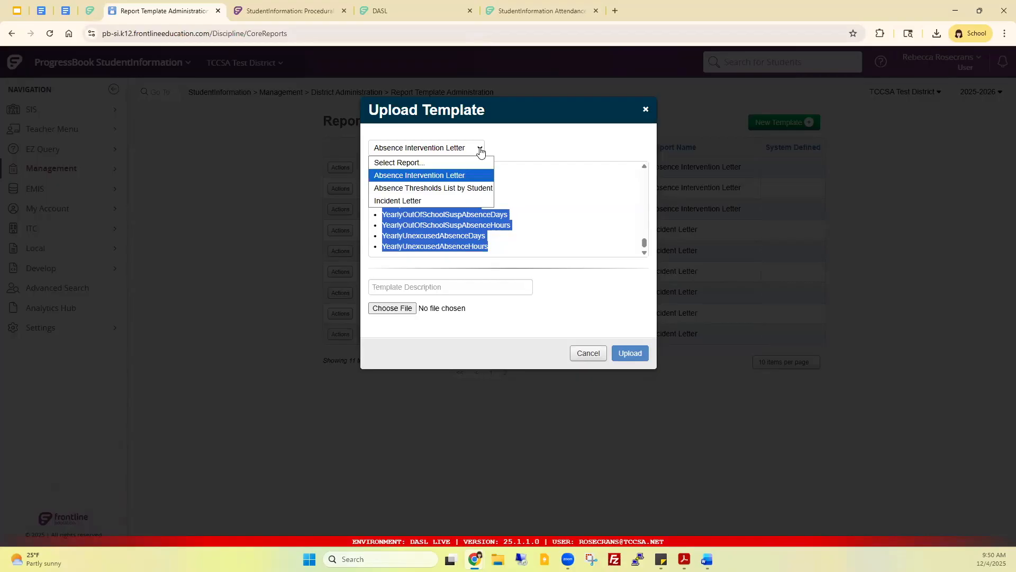
{"action": "left_click", "coordinate": [427, 201]}
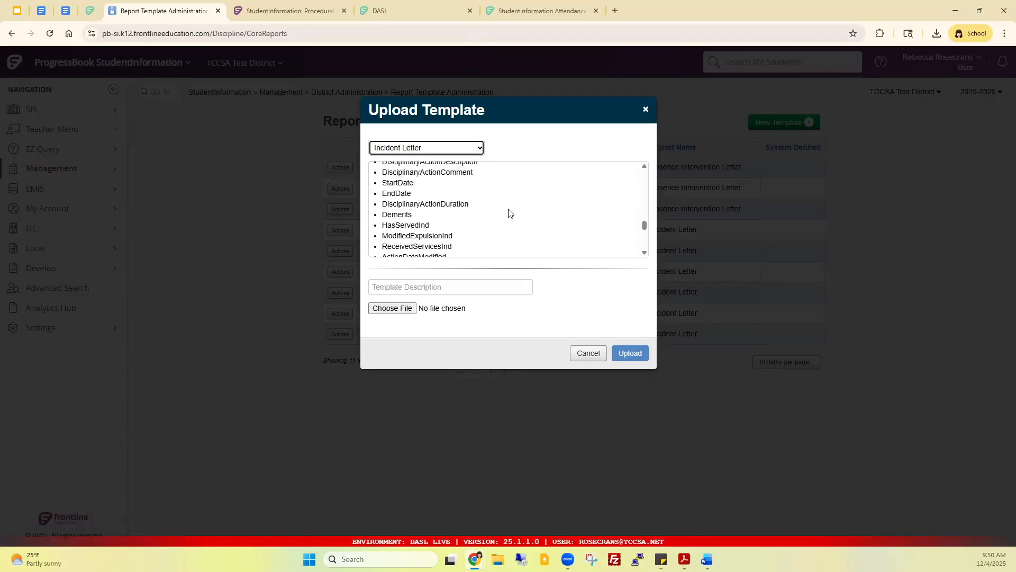
{"action": "left_click", "coordinate": [585, 356]}
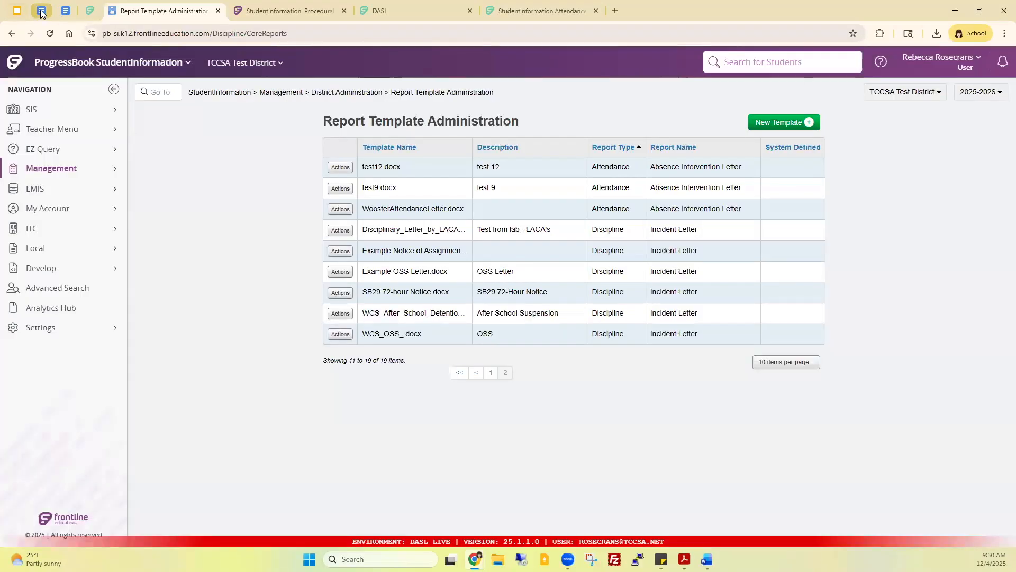
Review the absence letter bookmarks in the Absence Report Template Bookmarks document and in the StudentInformation Attendance and Calendar Guide.
{"action": "left_click", "coordinate": [42, 15]}
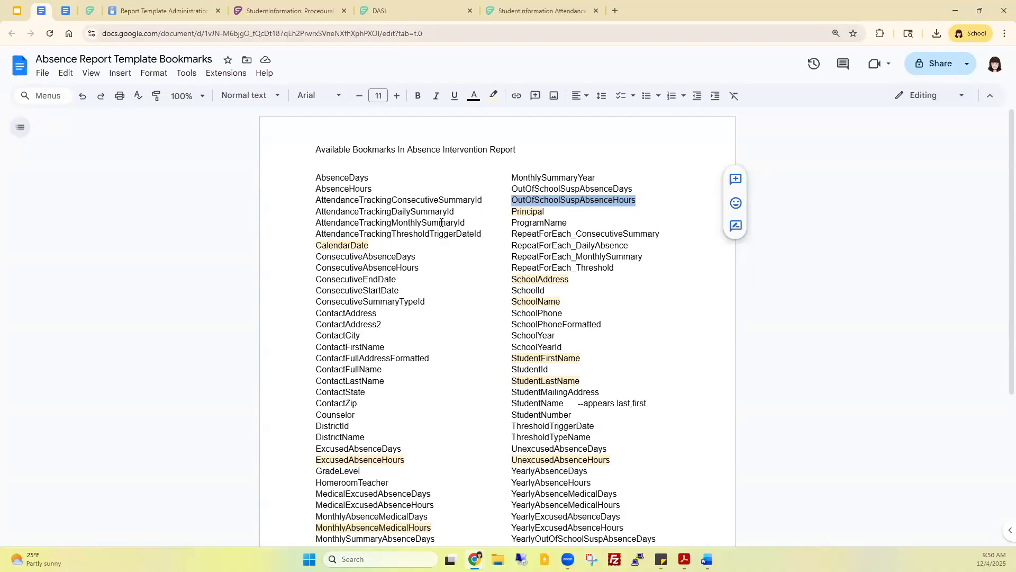
{"action": "double_click", "coordinate": [355, 246]}
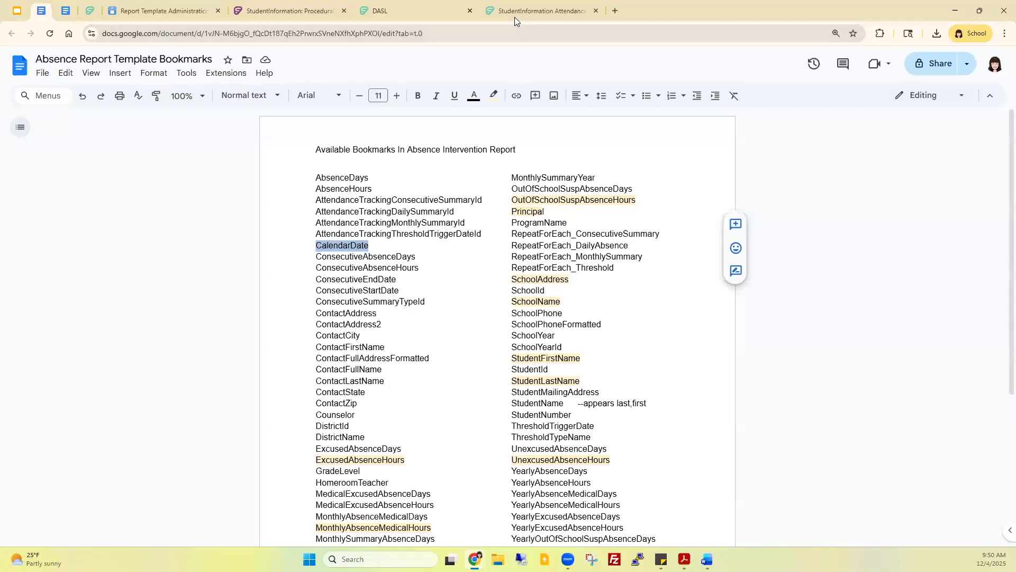
{"action": "left_click", "coordinate": [534, 10]}
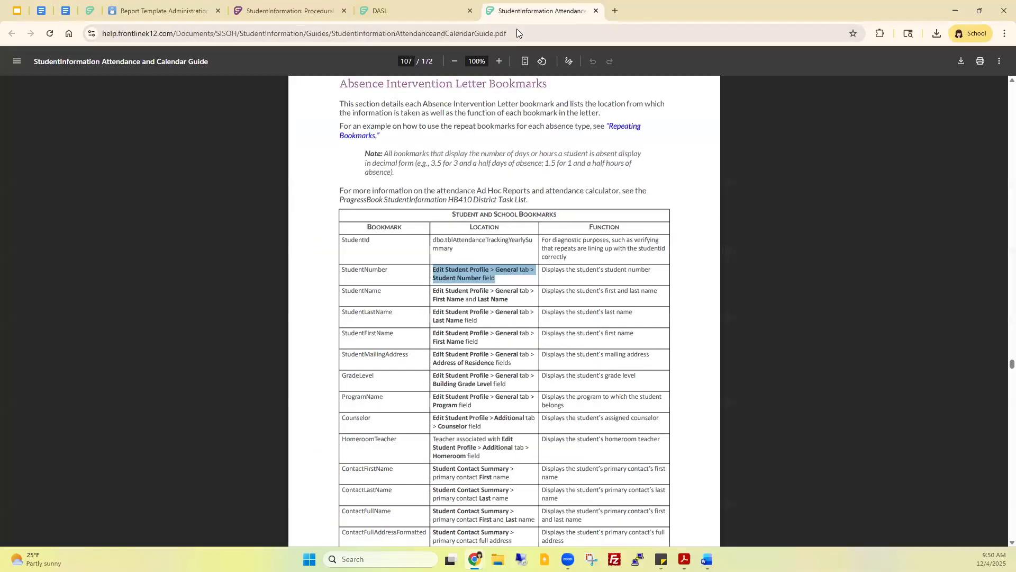
{"action": "left_click", "coordinate": [400, 203]}
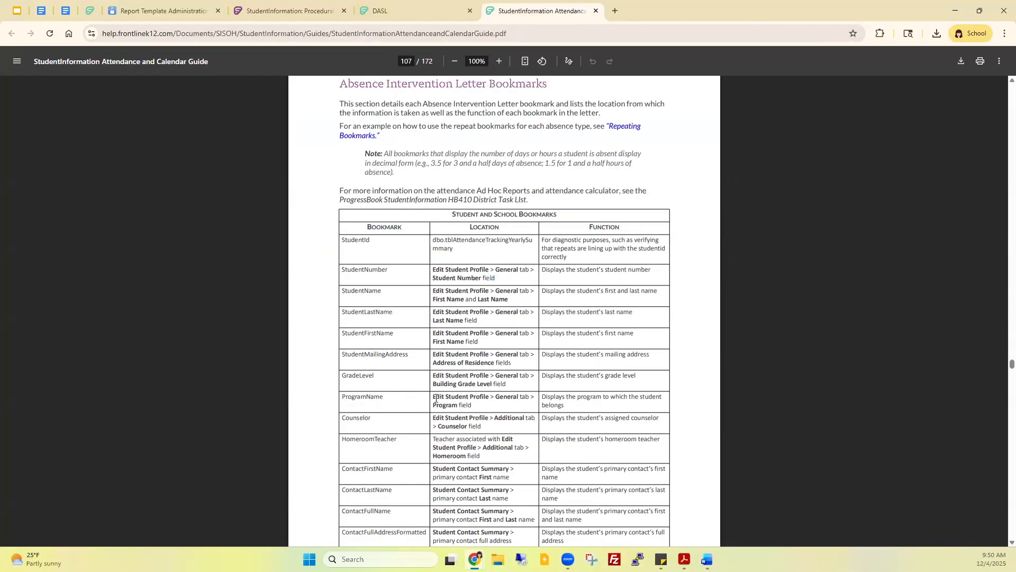
{"action": "scroll", "coordinate": [436, 399], "scroll_direction": "down", "scroll_amount": 4}
{"action": "scroll", "coordinate": [423, 326], "scroll_direction": "up", "scroll_amount": 4}
{"action": "double_click", "coordinate": [360, 242]}
Review the discipline letter instructions and bookmarks in DisciplineLetters.pdf and the Google Docs discipline list, and return to the absence bookmarks document.
{"action": "left_click", "coordinate": [385, 11]}
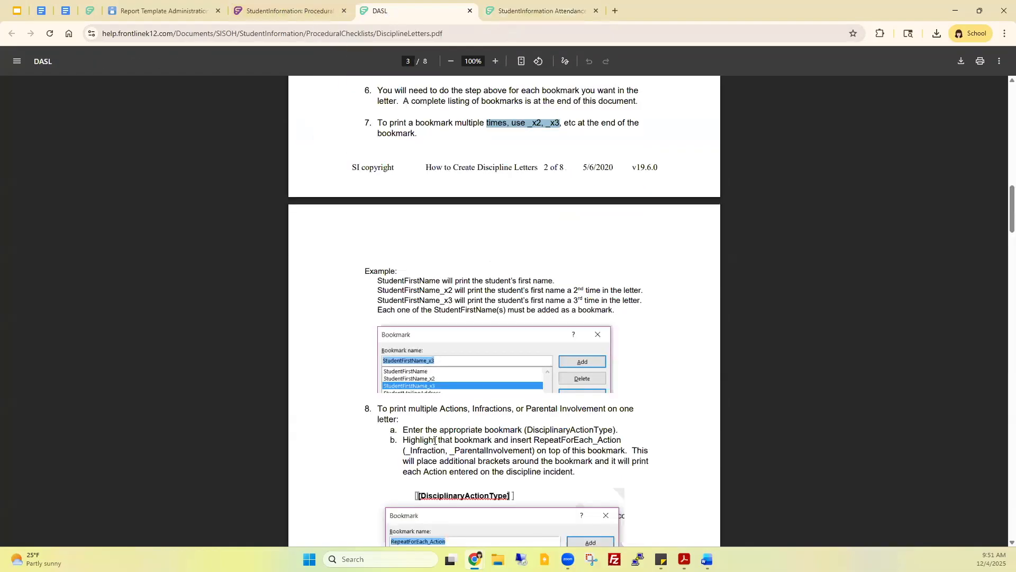
{"action": "scroll", "coordinate": [434, 444], "scroll_direction": "down", "scroll_amount": 10}
{"action": "scroll", "coordinate": [435, 443], "scroll_direction": "down", "scroll_amount": 20}
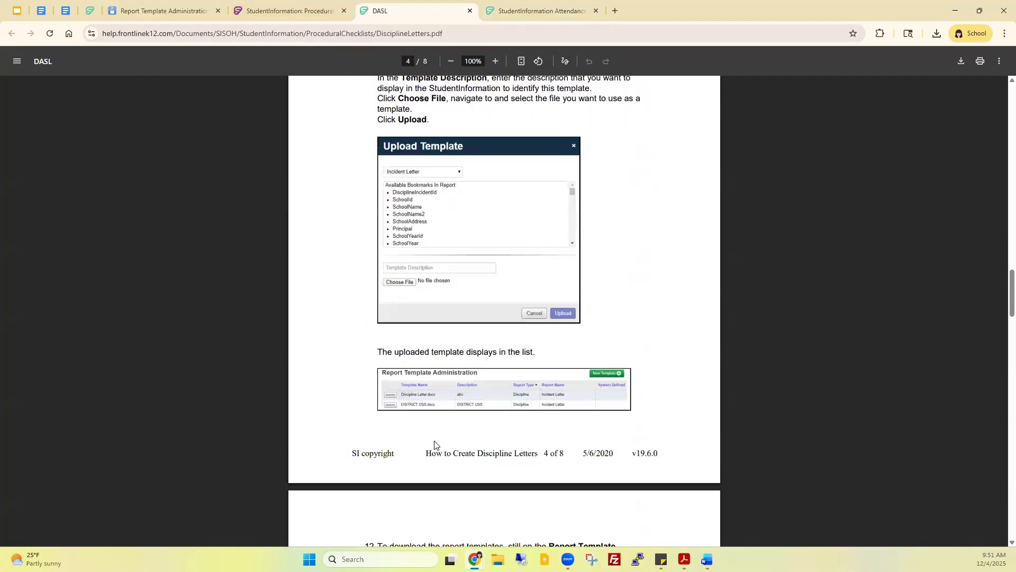
{"action": "scroll", "coordinate": [434, 444], "scroll_direction": "down", "scroll_amount": 4}
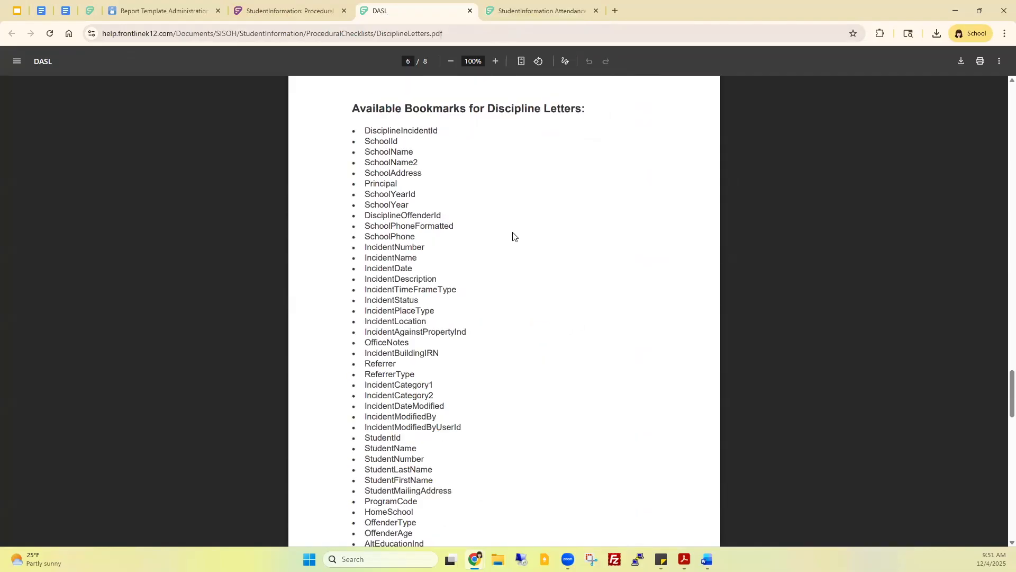
{"action": "left_click", "coordinate": [65, 11]}
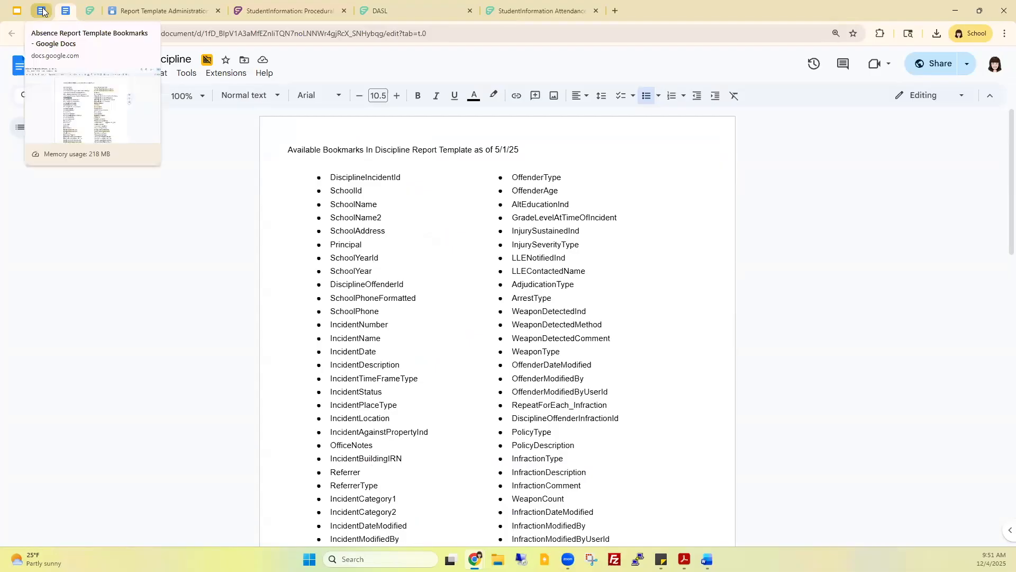
{"action": "left_click", "coordinate": [43, 11]}
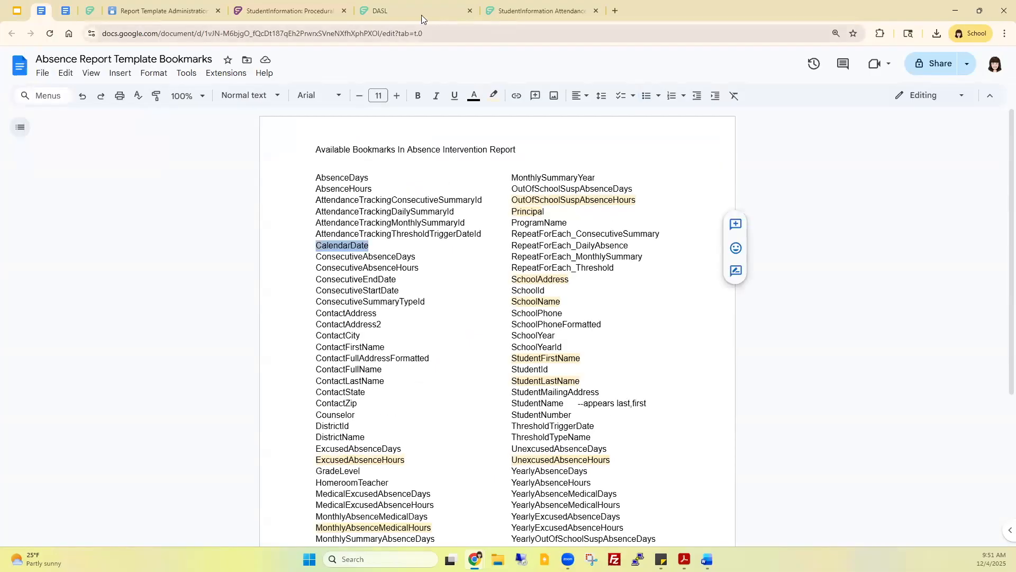
Return to Report Template Administration and check which actions are offered for the templates test12.docx and test9.docx.
{"action": "left_click", "coordinate": [166, 10]}
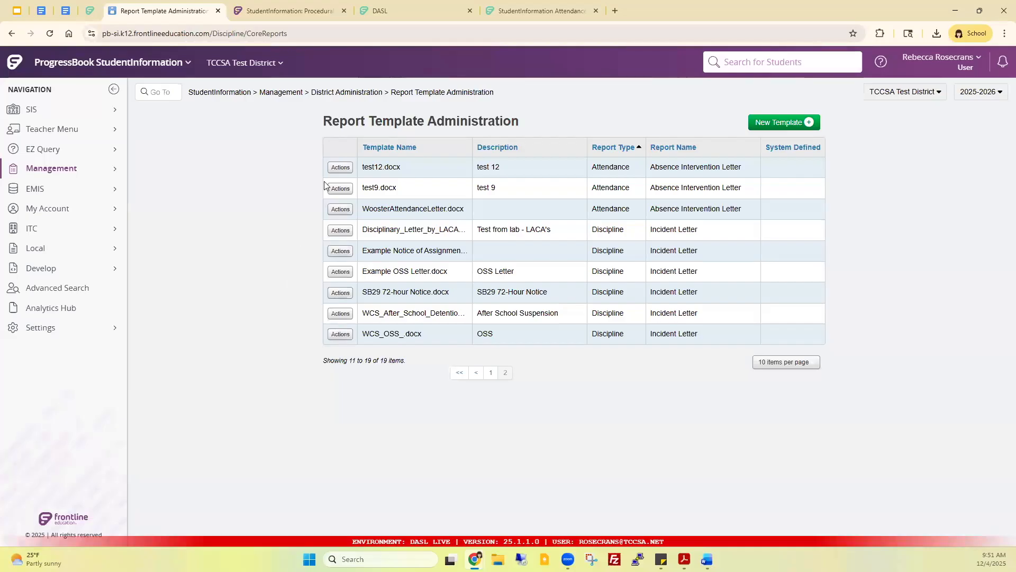
{"action": "left_click", "coordinate": [340, 167]}
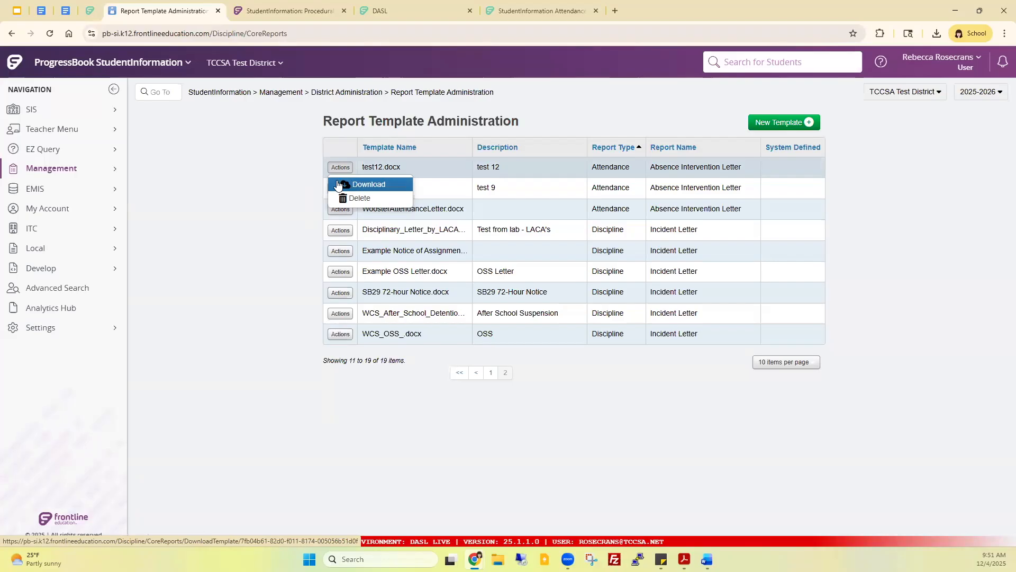
{"action": "left_click", "coordinate": [278, 183]}
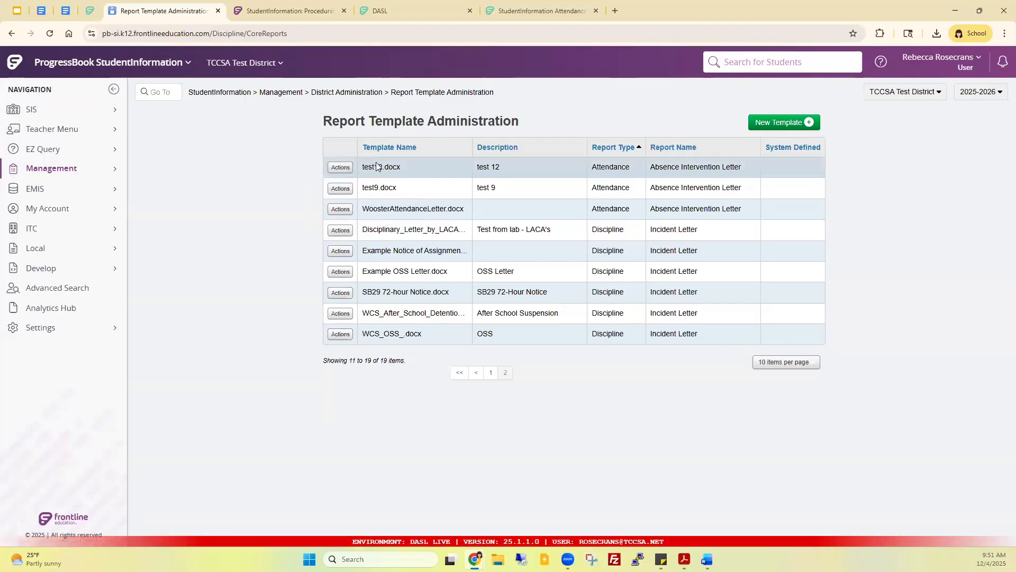
{"action": "left_click", "coordinate": [340, 188]}
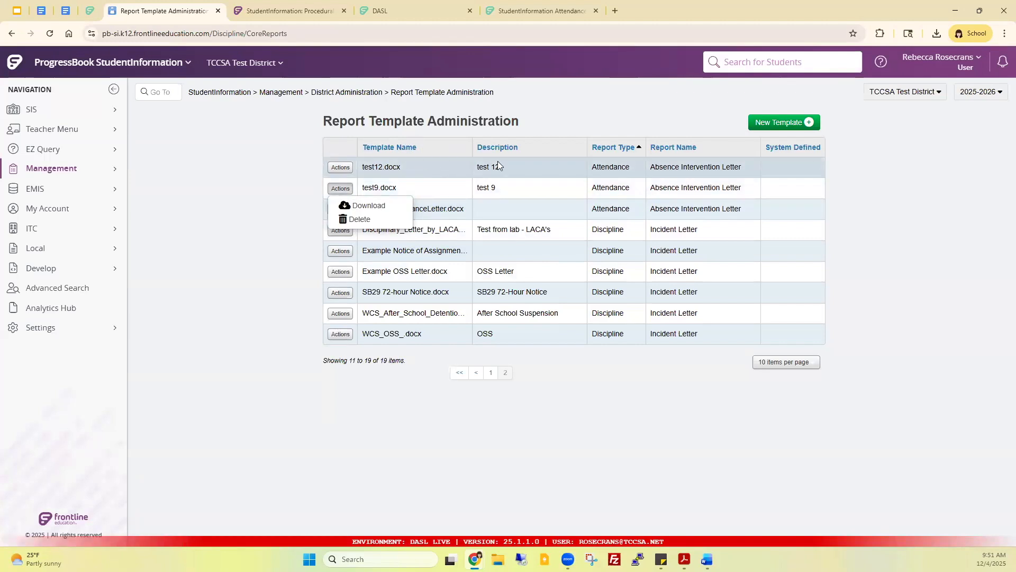
{"action": "left_click", "coordinate": [431, 168]}
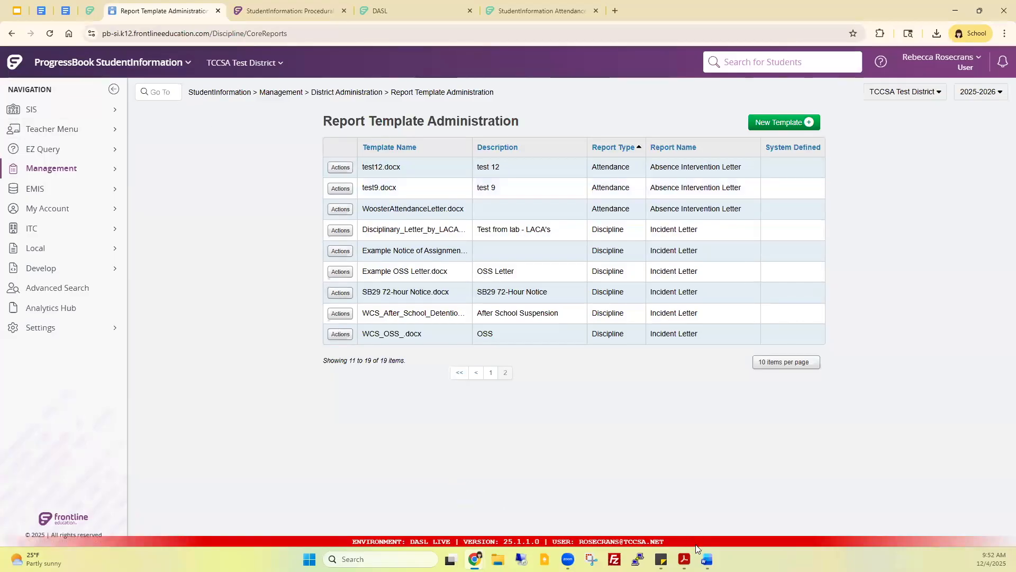
Switch to Word and open the recent letter test7.docx.
{"action": "left_click", "coordinate": [707, 559]}
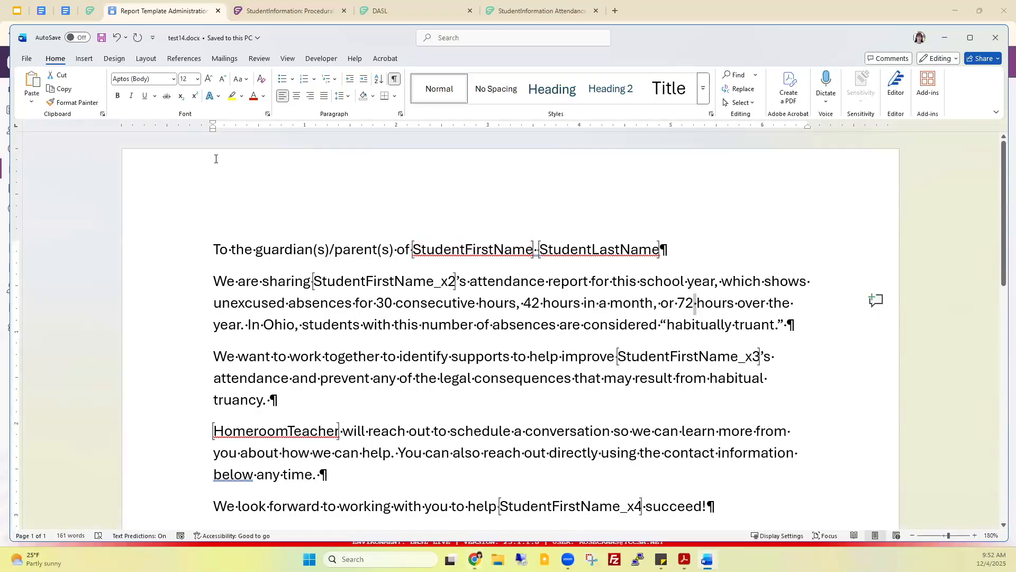
{"action": "left_click", "coordinate": [26, 60]}
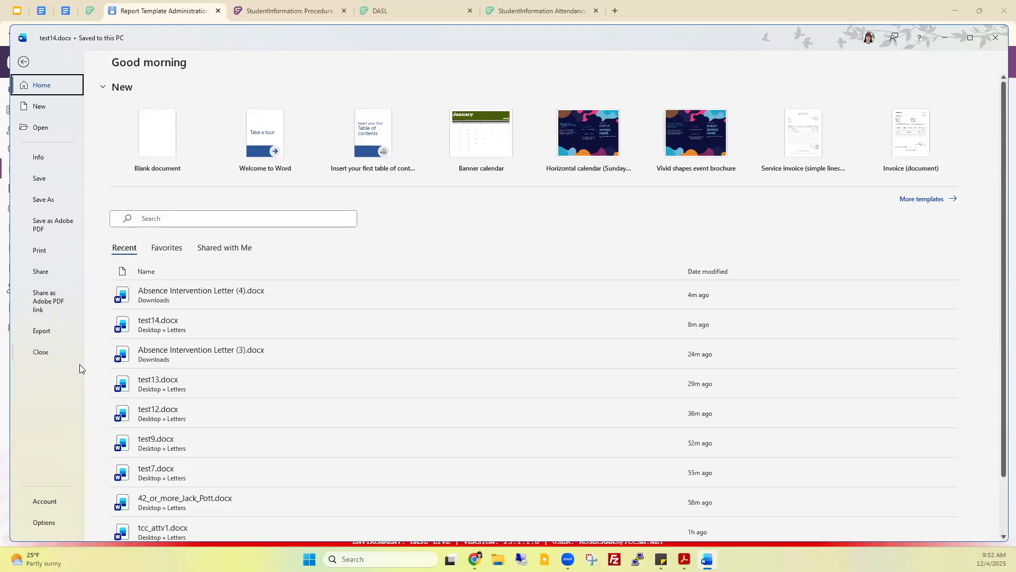
{"action": "left_click", "coordinate": [136, 477]}
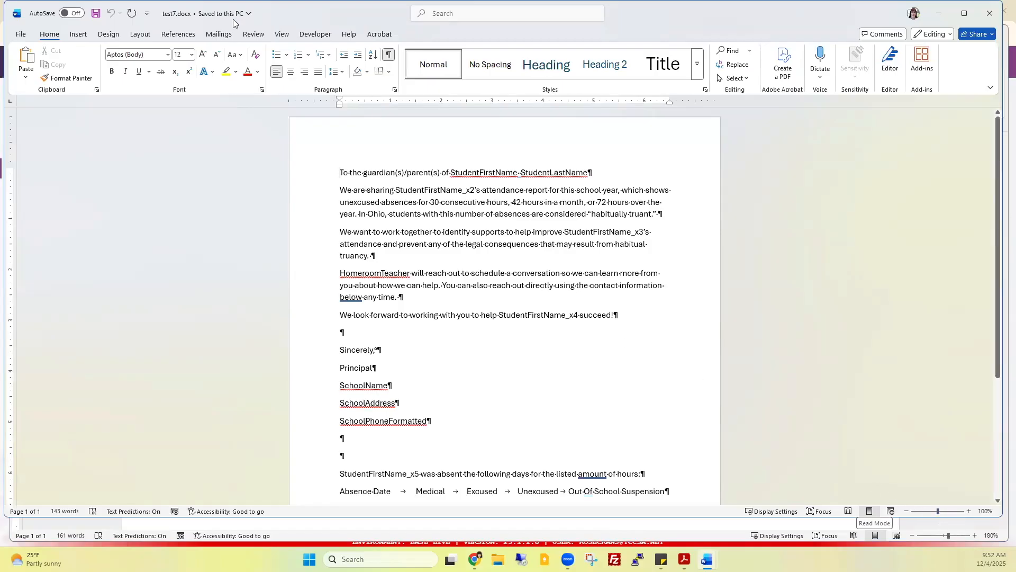
Check which bookmarks are defined in test7.docx and close the bookmark list without adding any.
{"action": "left_click", "coordinate": [78, 35]}
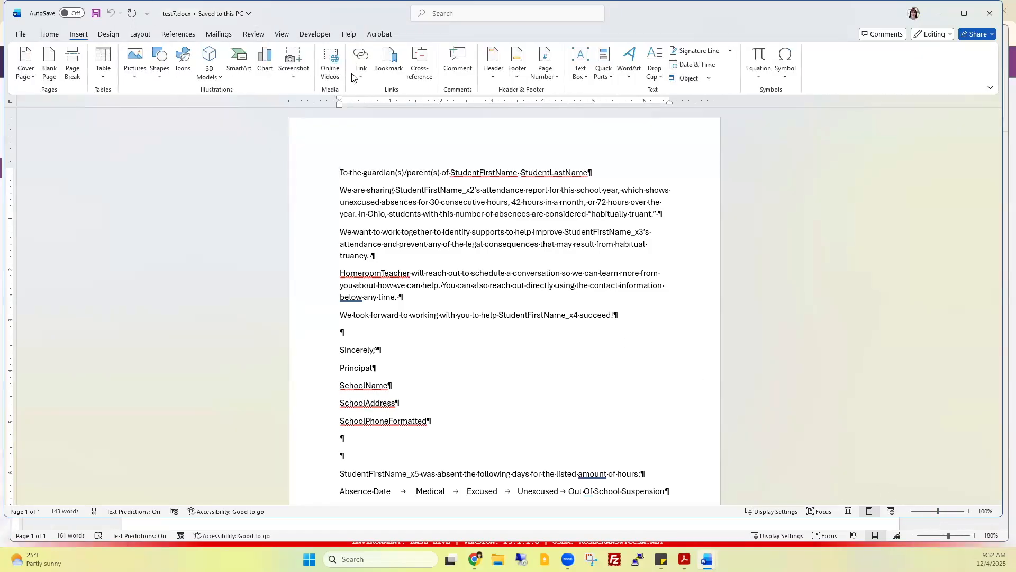
{"action": "left_click", "coordinate": [394, 64]}
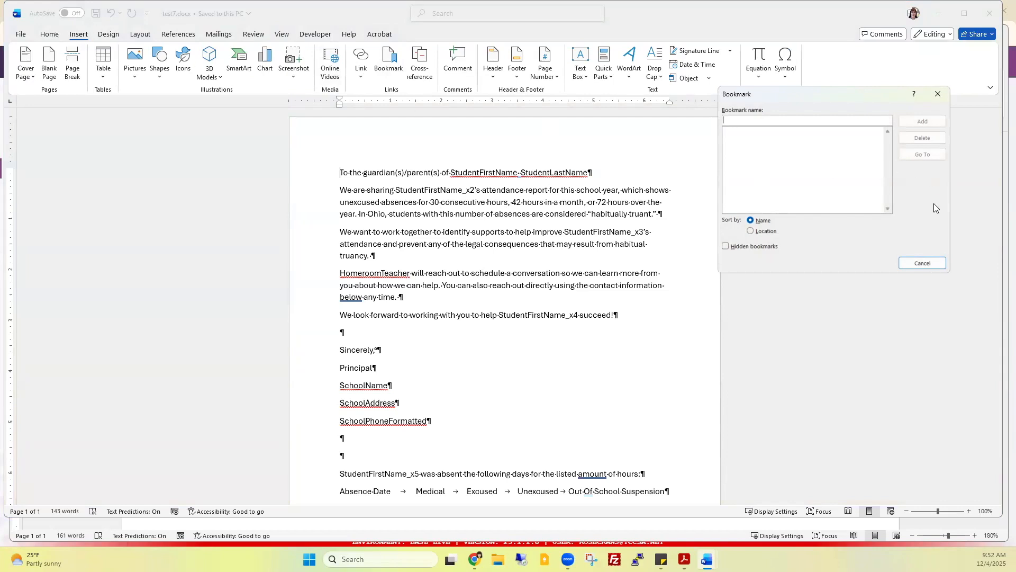
{"action": "left_click", "coordinate": [918, 265]}
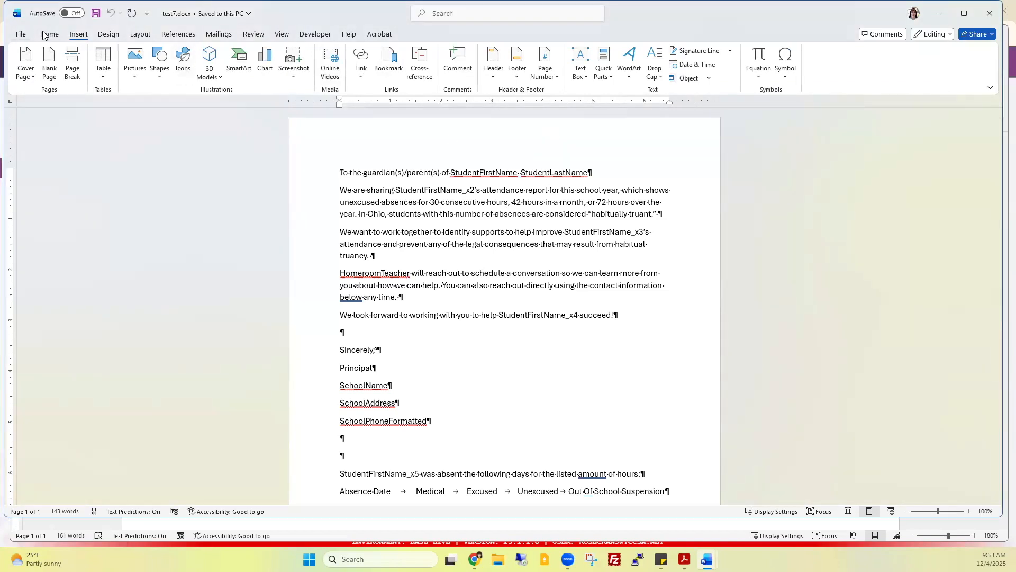
Hide the formatting marks, select StudentFirstName in the greeting line, and show the formatting marks again.
{"action": "left_click", "coordinate": [49, 34]}
{"action": "left_click", "coordinate": [388, 54]}
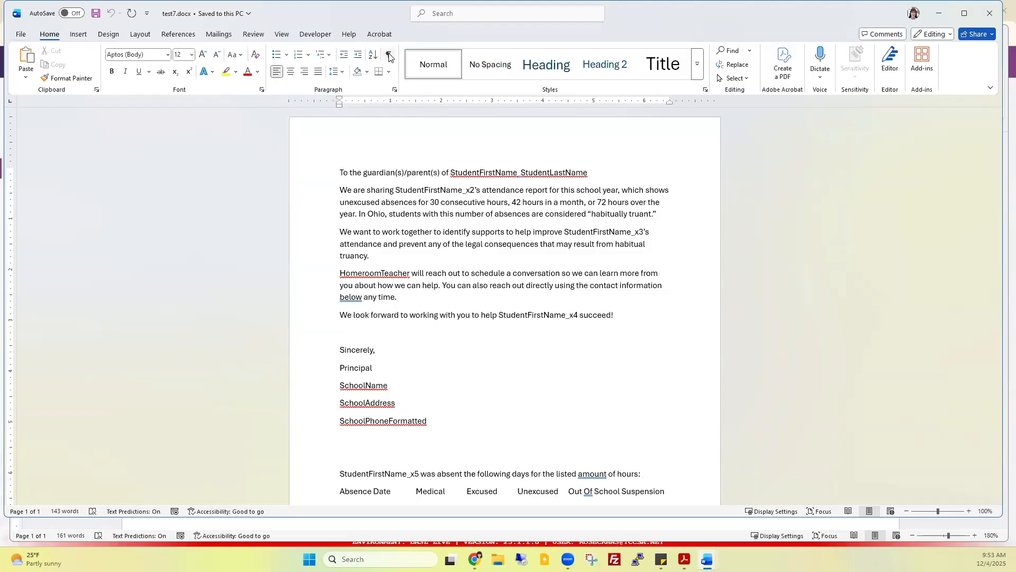
{"action": "left_click", "coordinate": [454, 174]}
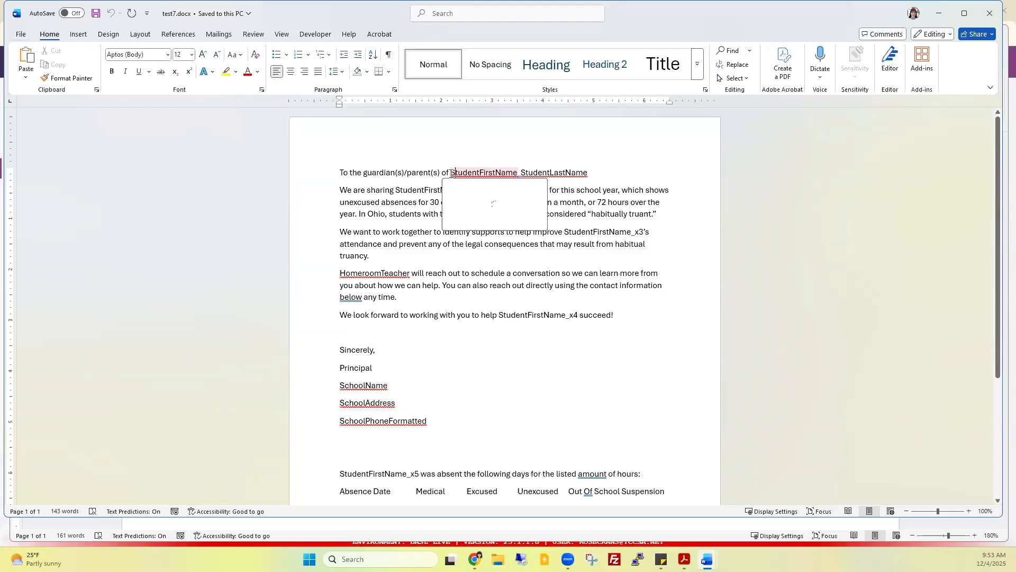
{"action": "left_click_drag", "start_coordinate": [451, 173], "coordinate": [496, 174]}
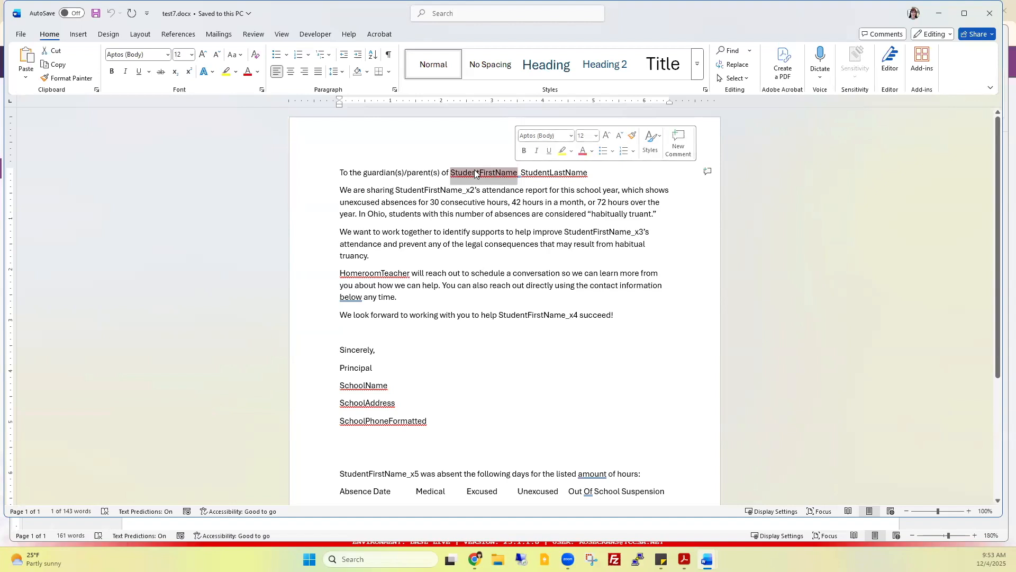
{"action": "left_click", "coordinate": [389, 56]}
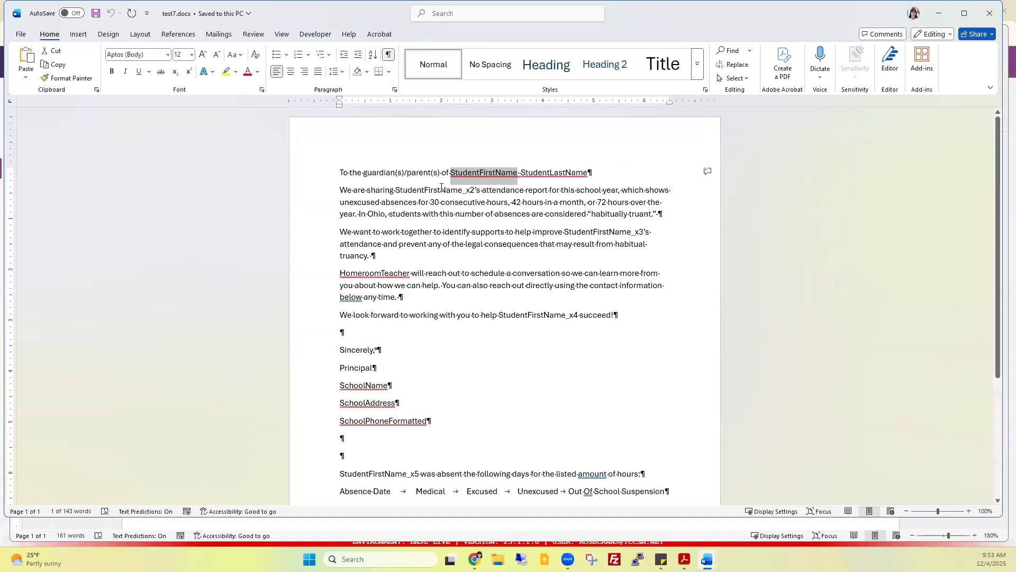
Bookmark the StudentFirstName placeholder in the greeting line under the name StudentFirstNames.
{"action": "left_click_drag", "start_coordinate": [940, 514], "coordinate": [948, 514]}
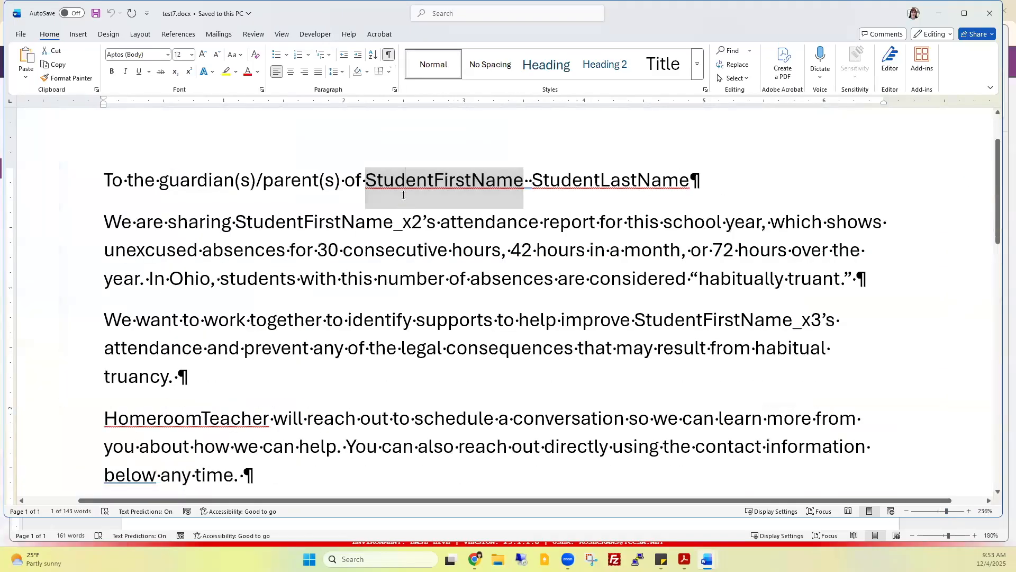
{"action": "left_click", "coordinate": [403, 195]}
{"action": "left_click_drag", "start_coordinate": [368, 182], "coordinate": [523, 180]}
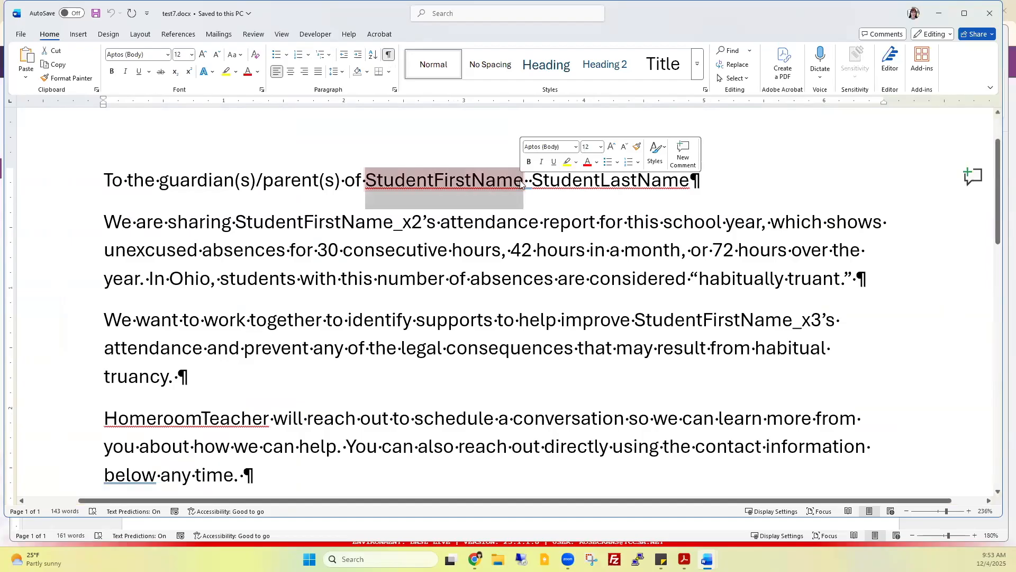
{"action": "left_click", "coordinate": [80, 35]}
{"action": "left_click", "coordinate": [389, 60]}
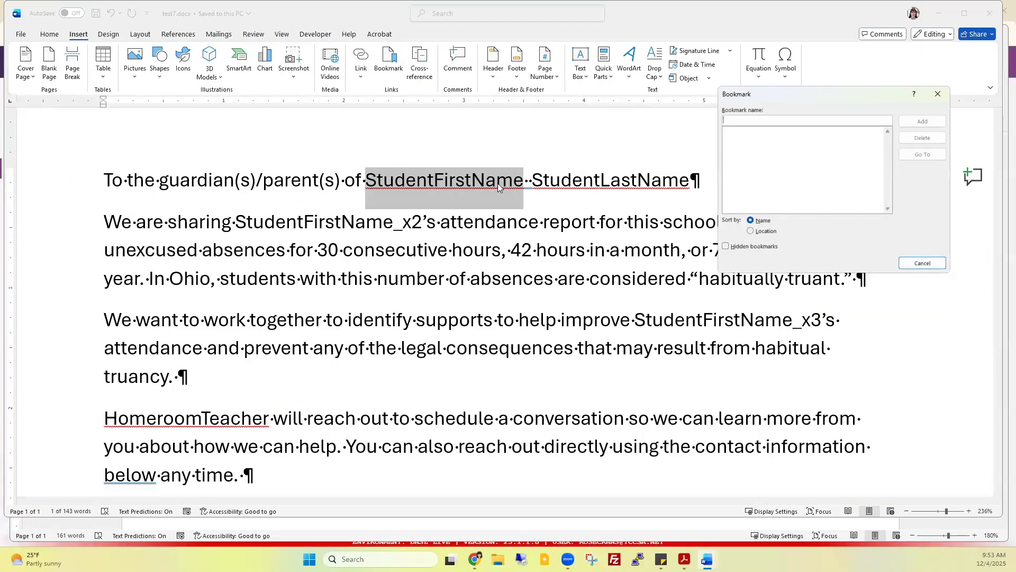
{"action": "type", "text": "StudentFirst"}
{"action": "type", "text": "Names"}
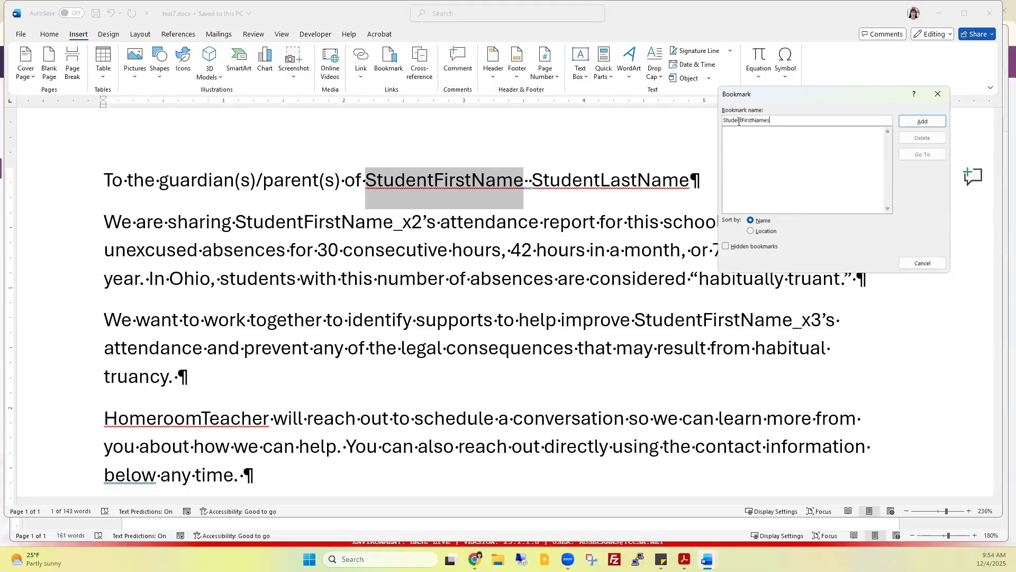
{"action": "key", "text": "Return"}
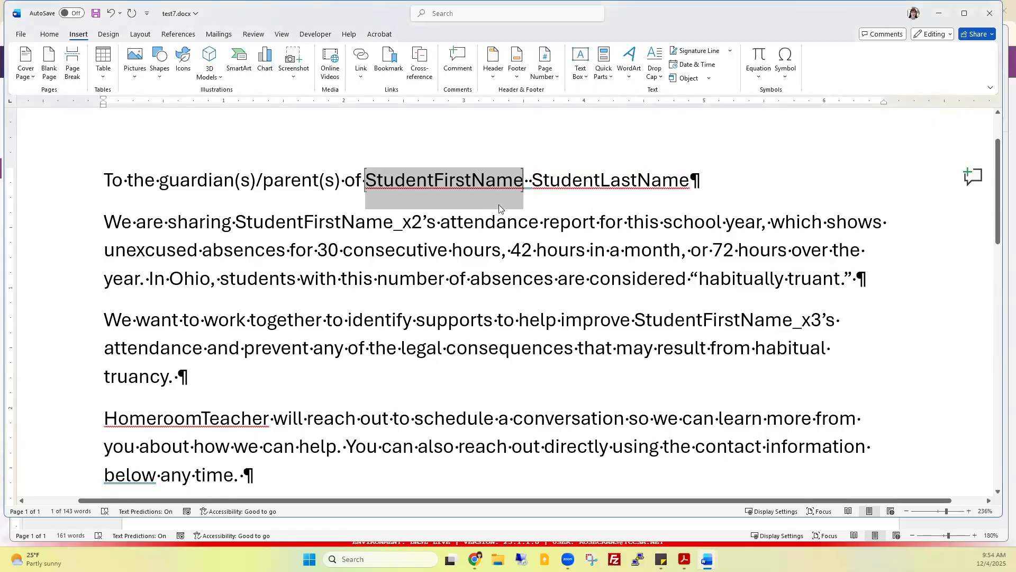
Bookmark the StudentLastName placeholder in the greeting line under the name StudentLastName.
{"action": "right_click", "coordinate": [557, 200]}
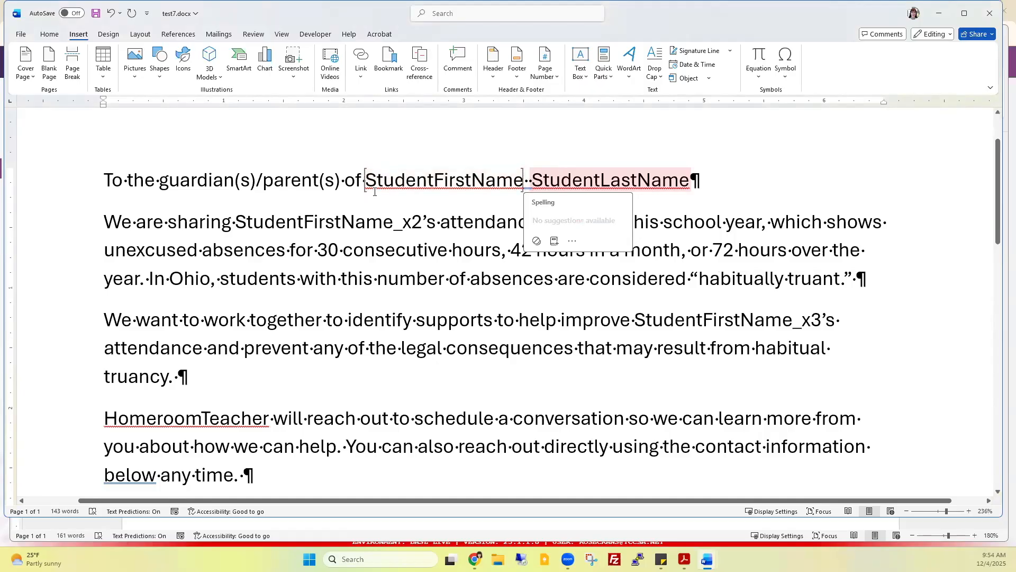
{"action": "left_click", "coordinate": [537, 180]}
{"action": "left_click_drag", "start_coordinate": [572, 179], "coordinate": [690, 180]}
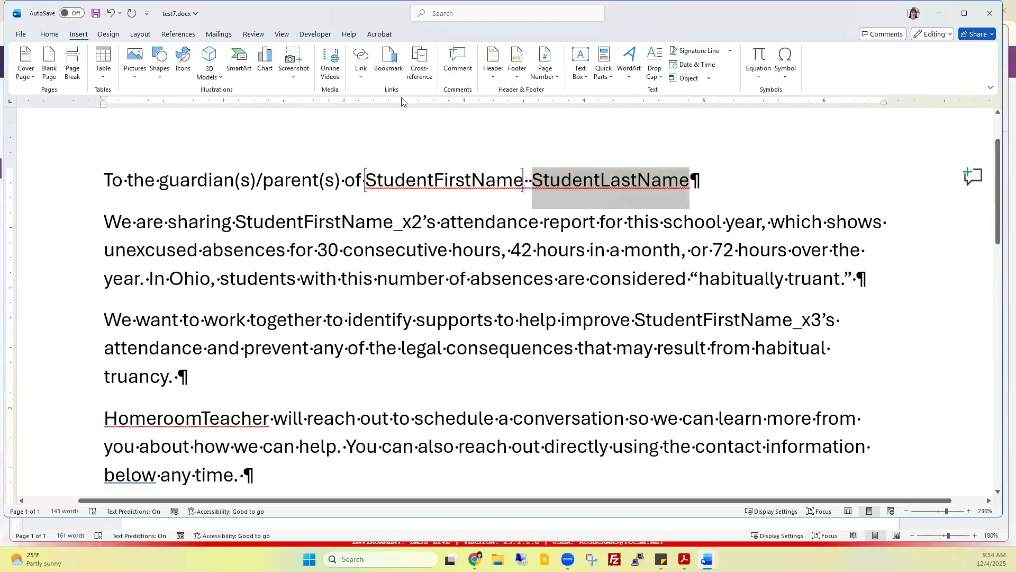
{"action": "left_click", "coordinate": [388, 61]}
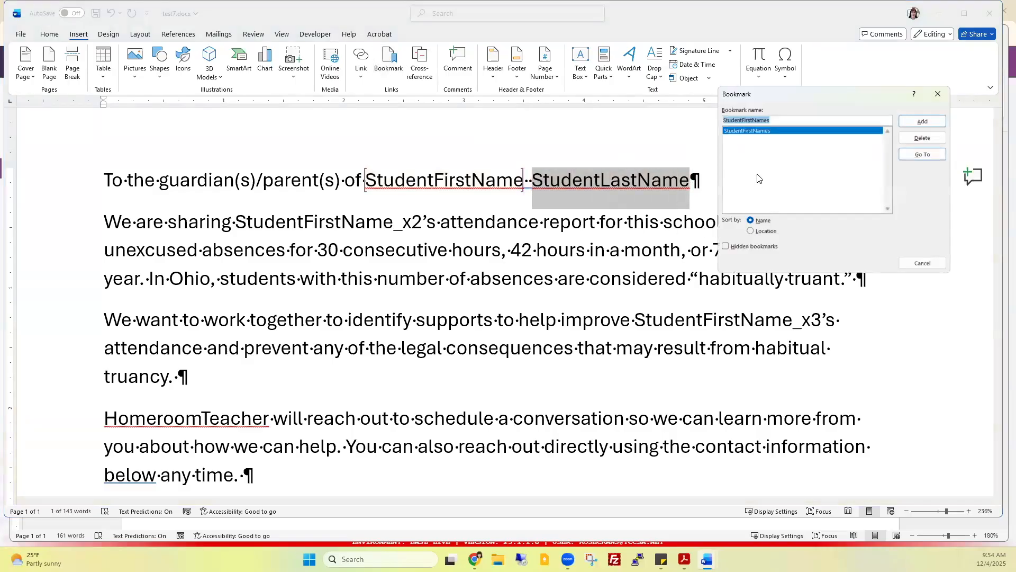
{"action": "type", "text": "StudentLastNames"}
{"action": "key", "text": "Return"}
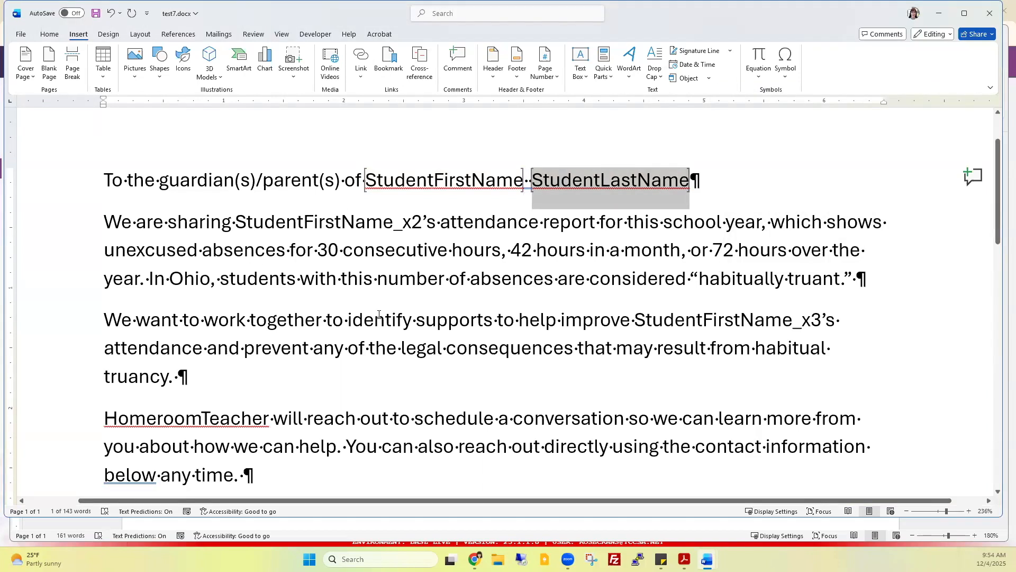
Bookmark the StudentFirstName_x2 placeholder in the attendance report paragraph as StudentFirstNames_x2, building on the existing first-name bookmark name.
{"action": "left_click_drag", "start_coordinate": [236, 222], "coordinate": [403, 224]}
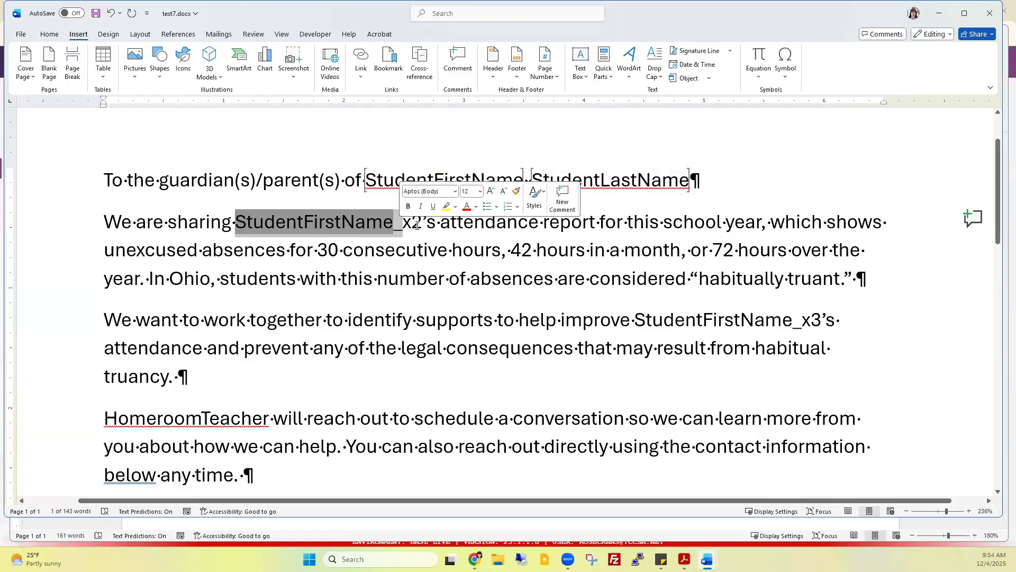
{"action": "left_click", "coordinate": [418, 224], "text": "shift"}
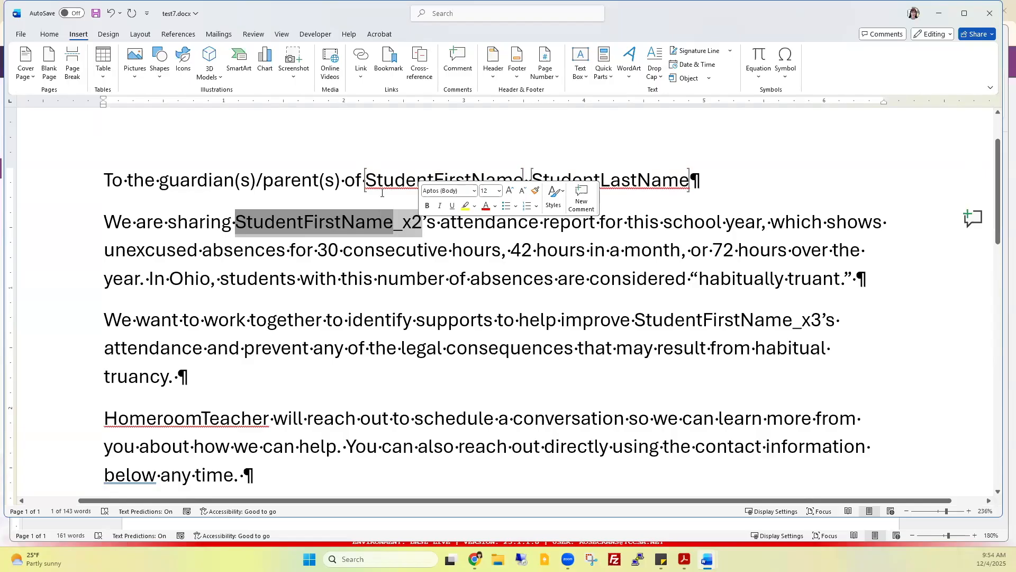
{"action": "left_click", "coordinate": [388, 61]}
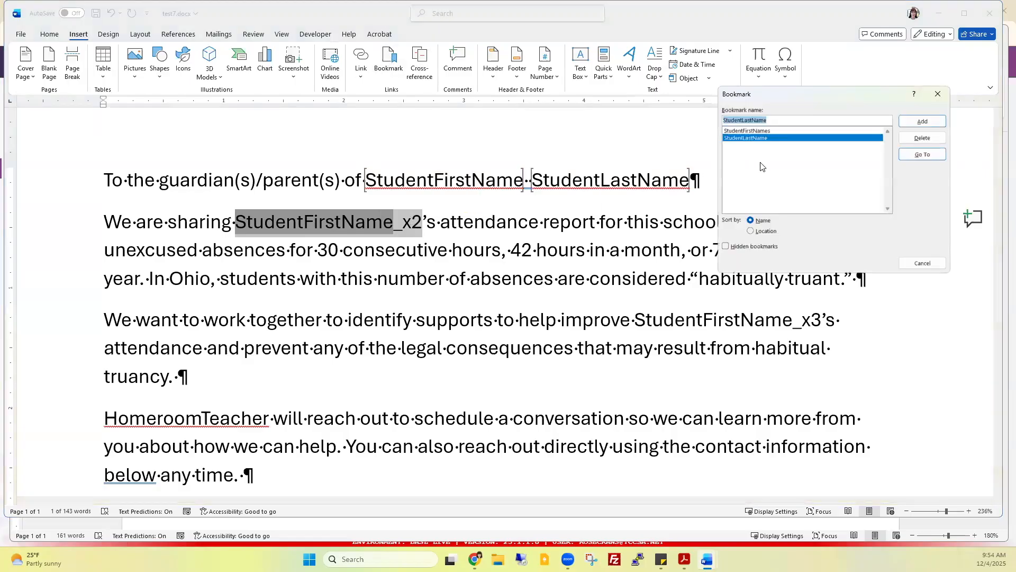
{"action": "left_click", "coordinate": [757, 131]}
{"action": "left_click", "coordinate": [775, 119]}
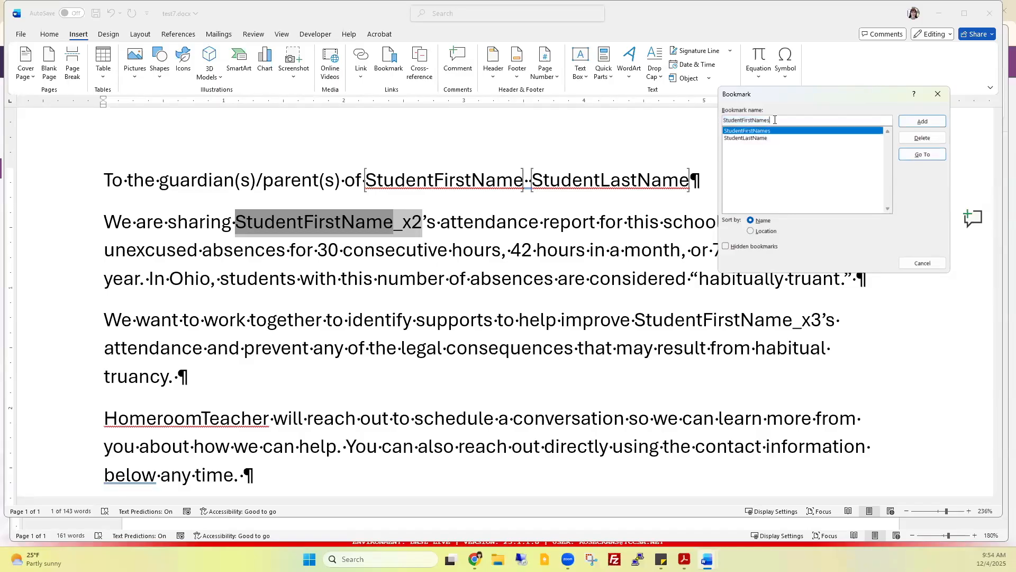
{"action": "type", "text": "_"}
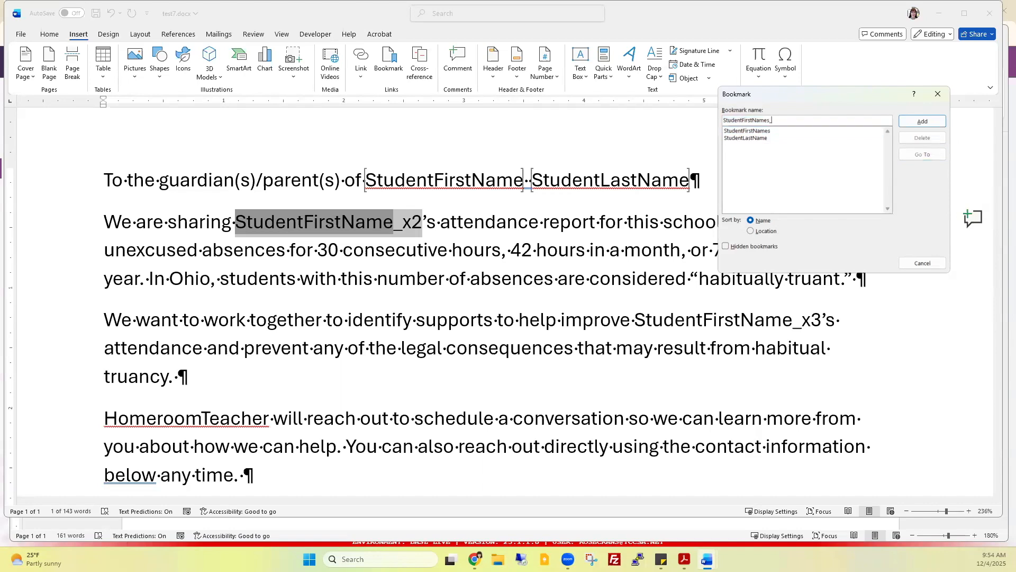
{"action": "type", "text": "x2"}
{"action": "left_click", "coordinate": [929, 121]}
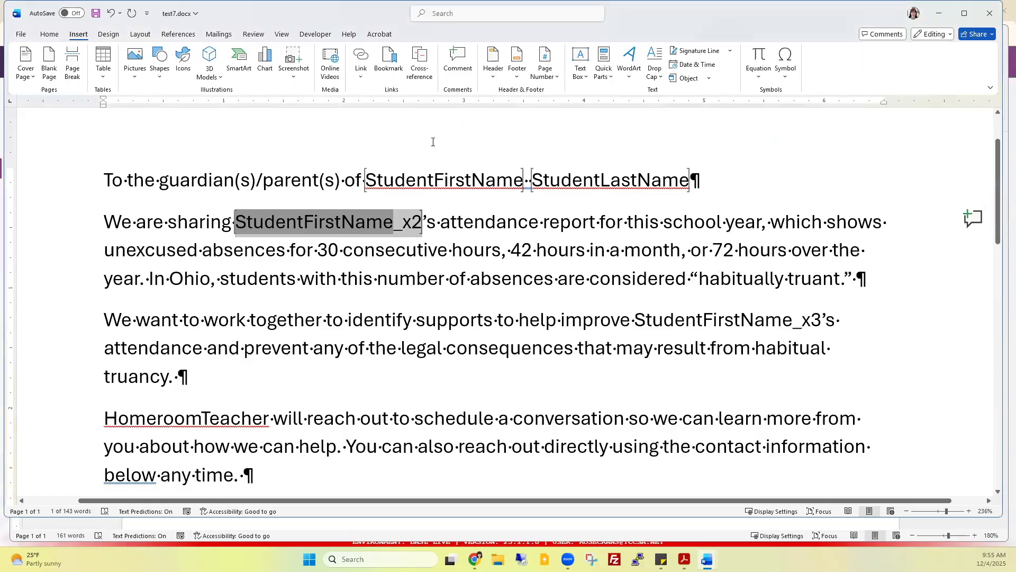
Bookmark the StudentFirstName_x3 placeholder in the paragraph about identifying supports as StudentFirstNames_x3.
{"action": "left_click_drag", "start_coordinate": [638, 321], "coordinate": [822, 321]}
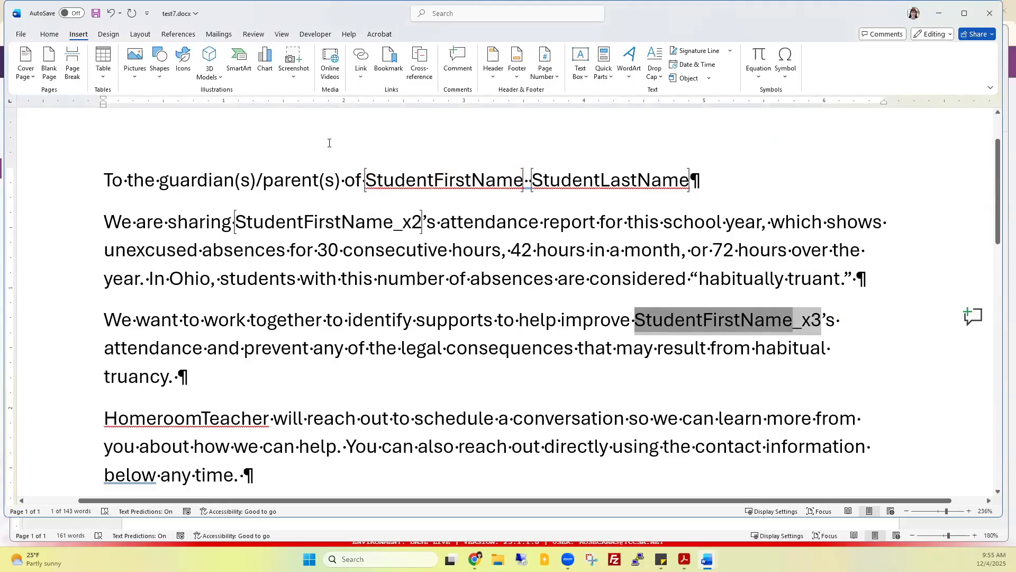
{"action": "left_click", "coordinate": [389, 61]}
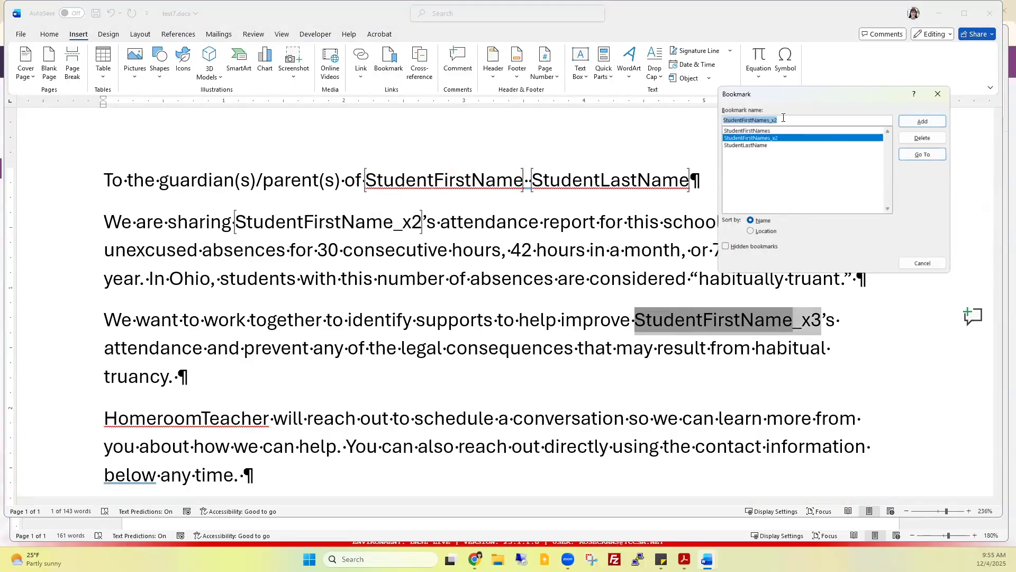
{"action": "left_click", "coordinate": [823, 117]}
{"action": "key", "text": "BackSpace"}
{"action": "type", "text": "3"}
{"action": "left_click", "coordinate": [922, 121]}
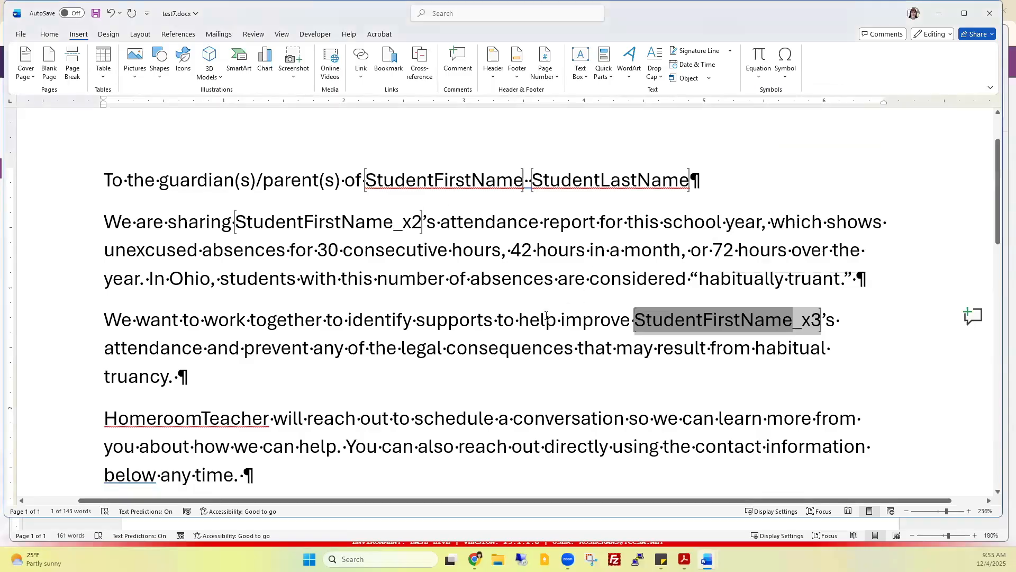
Bookmark the HomeroomTeacher placeholder at the start of its paragraph under the name HomeRoomTeacher.
{"action": "scroll", "coordinate": [245, 465], "scroll_direction": "down", "scroll_amount": 3}
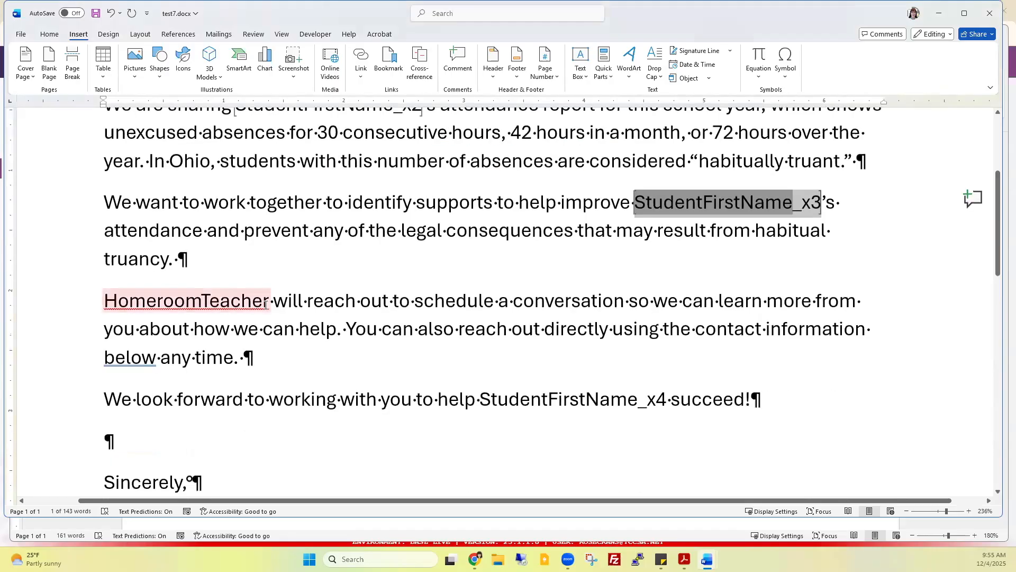
{"action": "left_click_drag", "start_coordinate": [270, 301], "coordinate": [104, 302]}
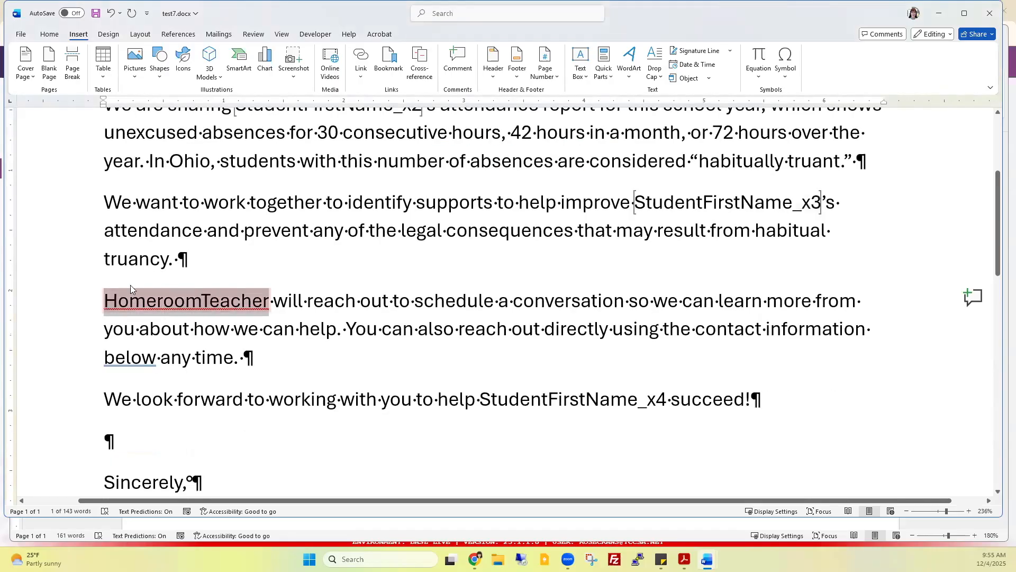
{"action": "left_click", "coordinate": [390, 57]}
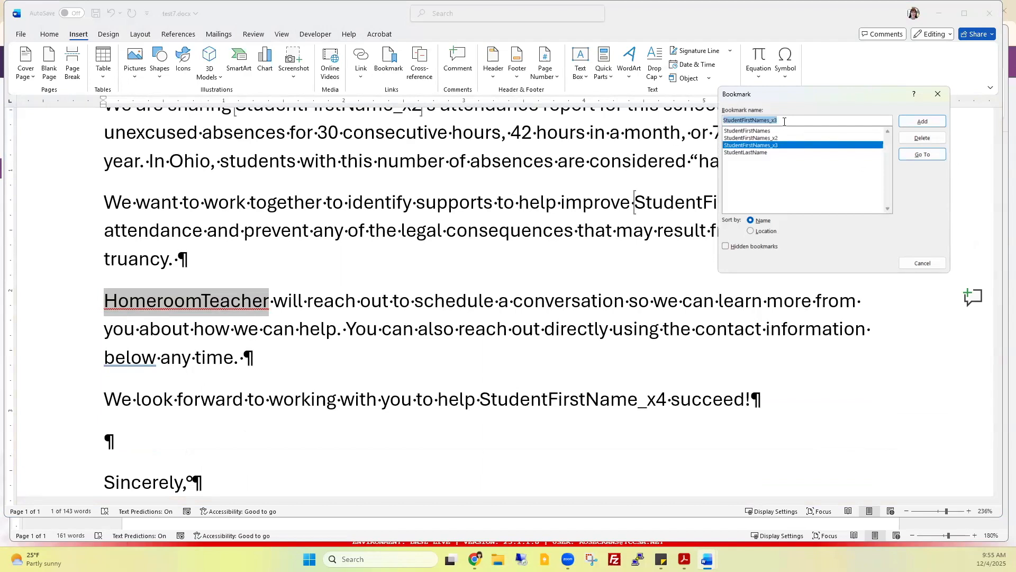
{"action": "type", "text": "Home"}
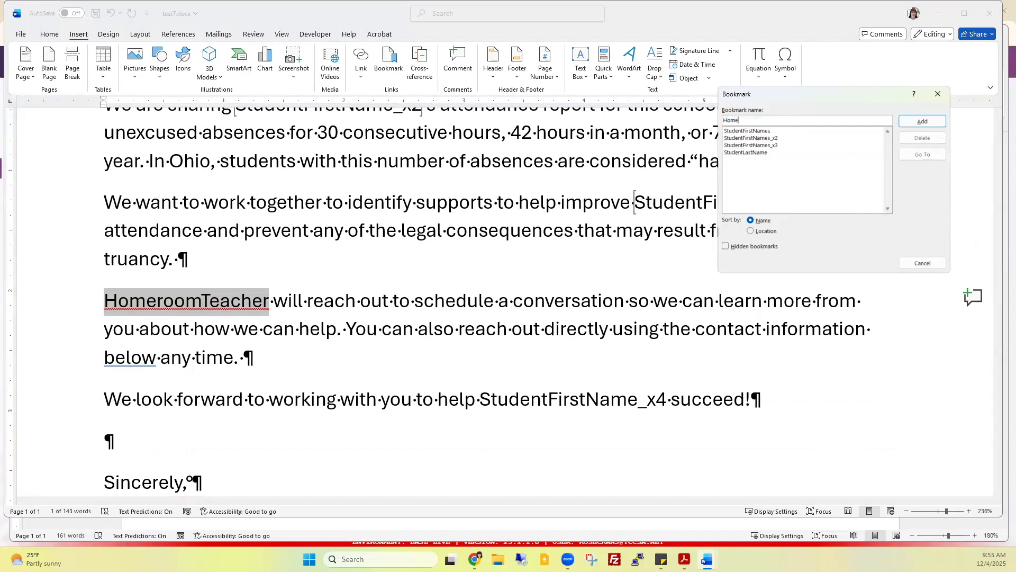
{"action": "type", "text": "RoomTeacher"}
{"action": "left_click", "coordinate": [911, 123]}
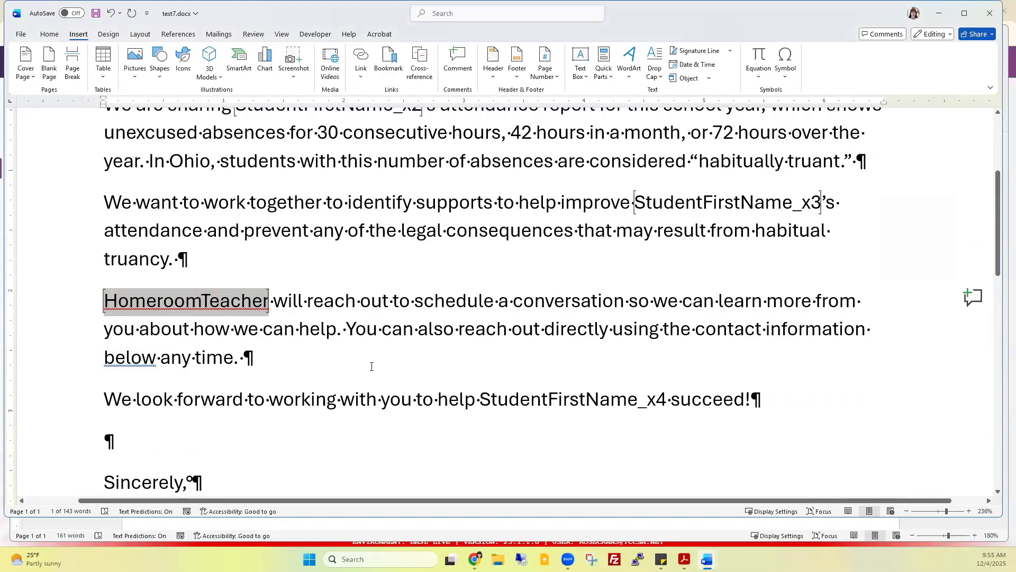
Review the remaining placeholders to bookmark: StudentFirstName_x4, the principal and school contact lines in the signature block, and the absence list.
{"action": "scroll", "coordinate": [372, 366], "scroll_direction": "down", "scroll_amount": 2}
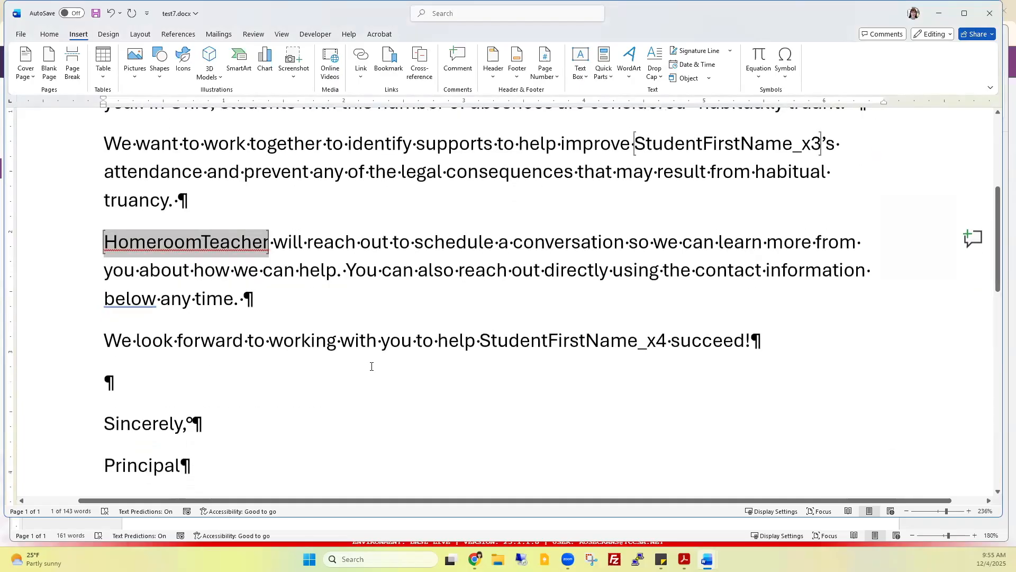
{"action": "left_click_drag", "start_coordinate": [492, 283], "coordinate": [670, 284]}
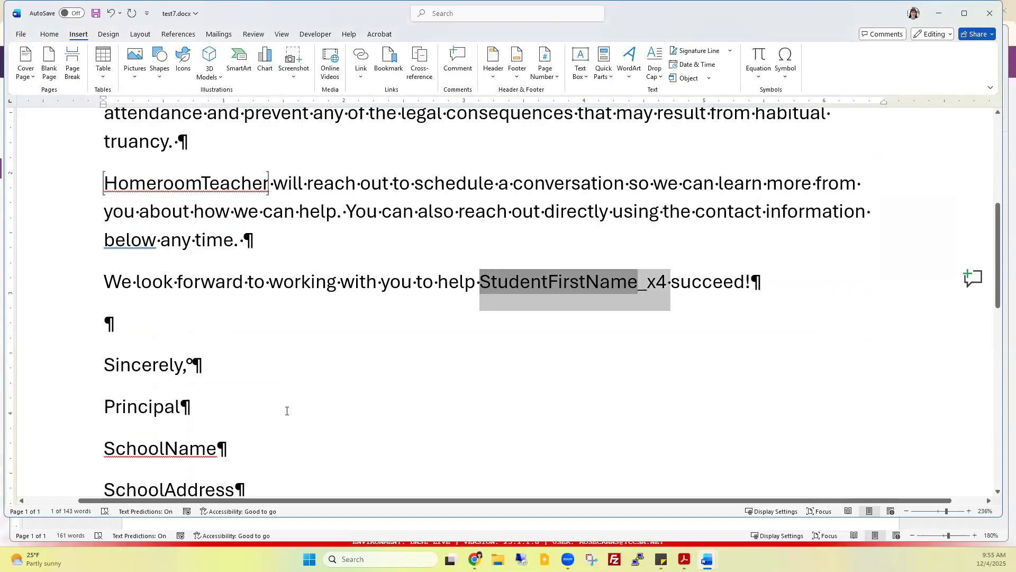
{"action": "scroll", "coordinate": [285, 402], "scroll_direction": "down", "scroll_amount": 3}
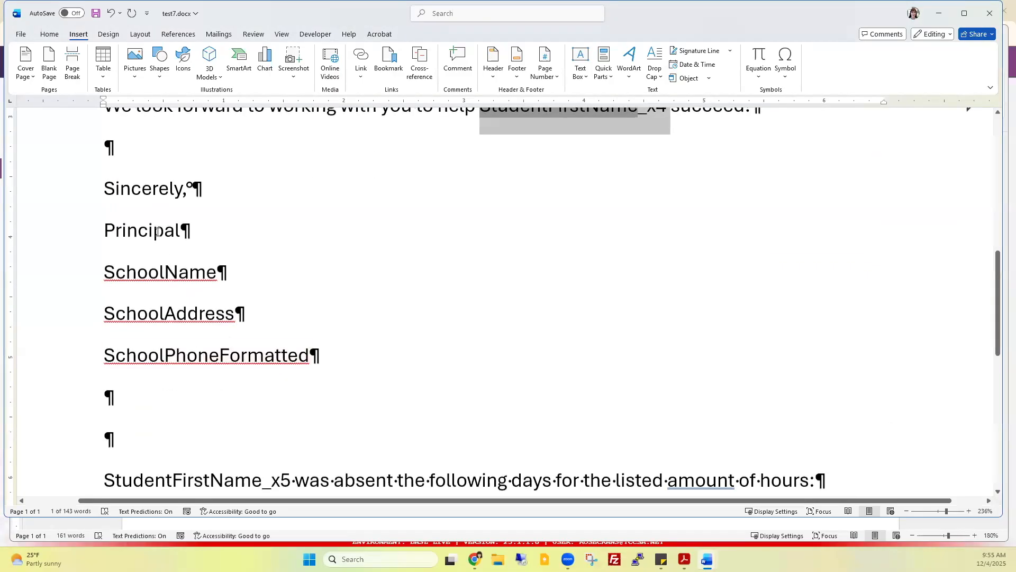
{"action": "left_click", "coordinate": [158, 232]}
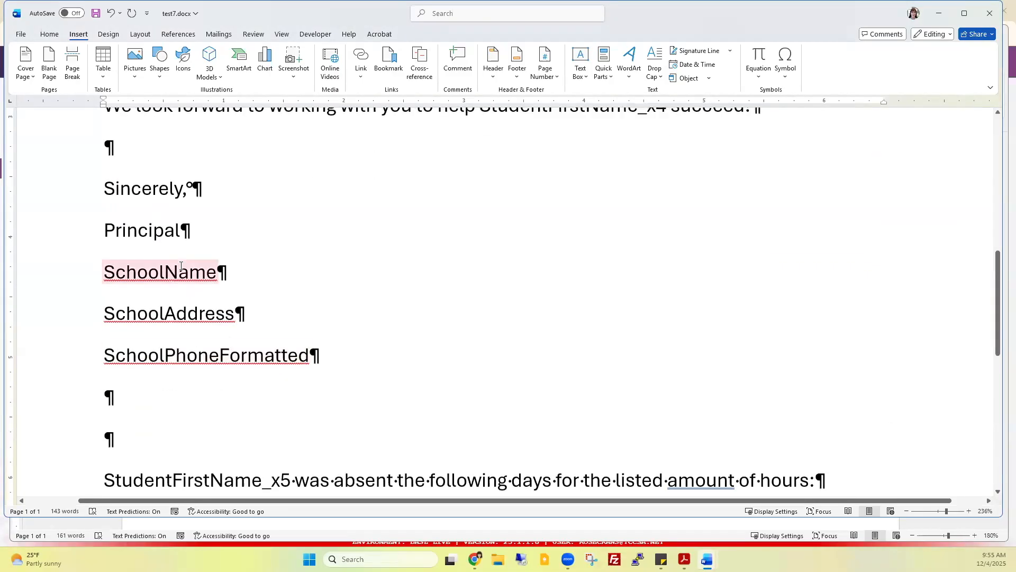
{"action": "left_click", "coordinate": [174, 271]}
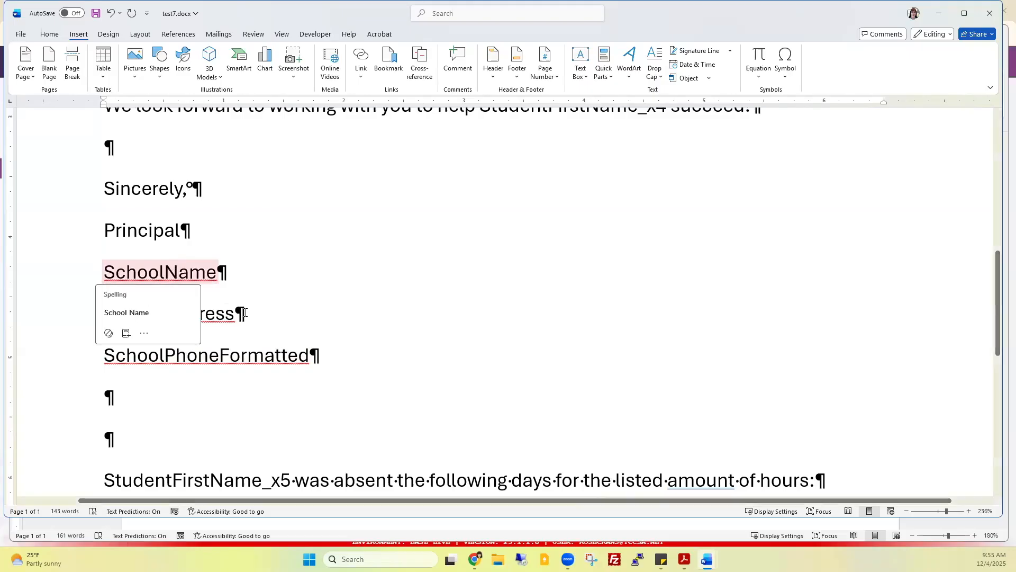
{"action": "left_click", "coordinate": [278, 322]}
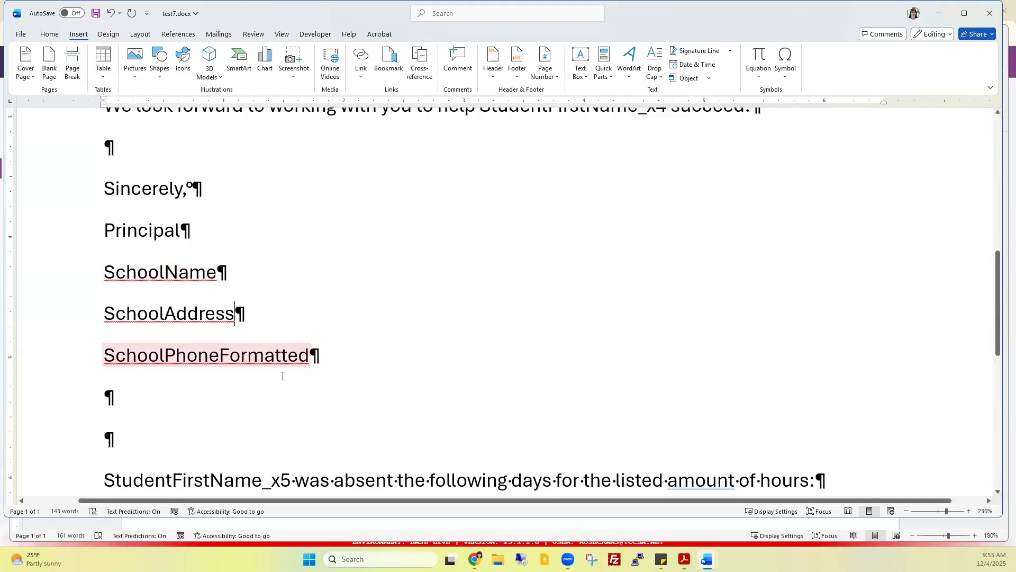
{"action": "scroll", "coordinate": [432, 394], "scroll_direction": "down", "scroll_amount": 3}
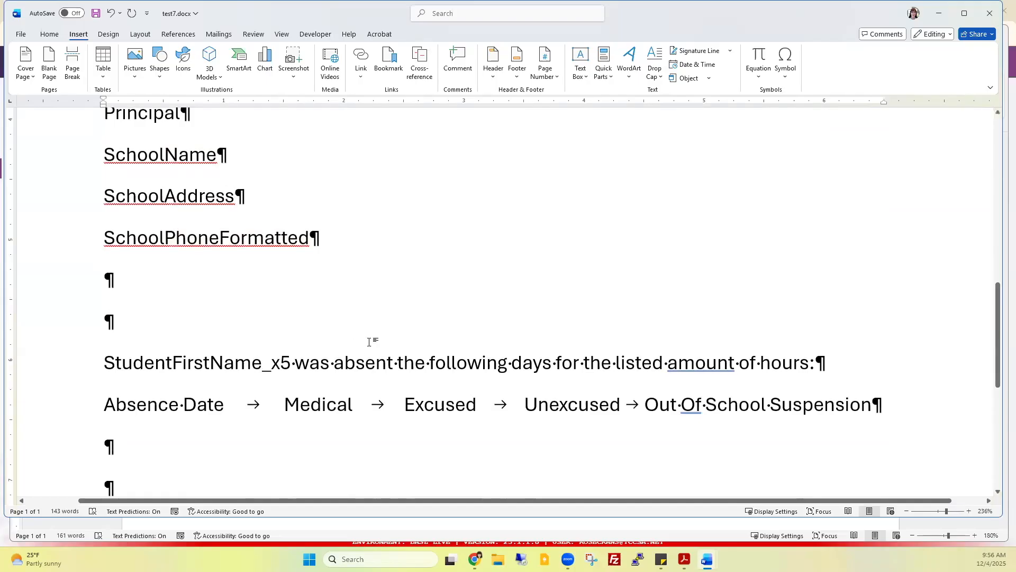
Switch from Word to StudentInformation in the browser and, from its home page, set the school to TCCSA Test Elementary School.
{"action": "left_click", "coordinate": [941, 11]}
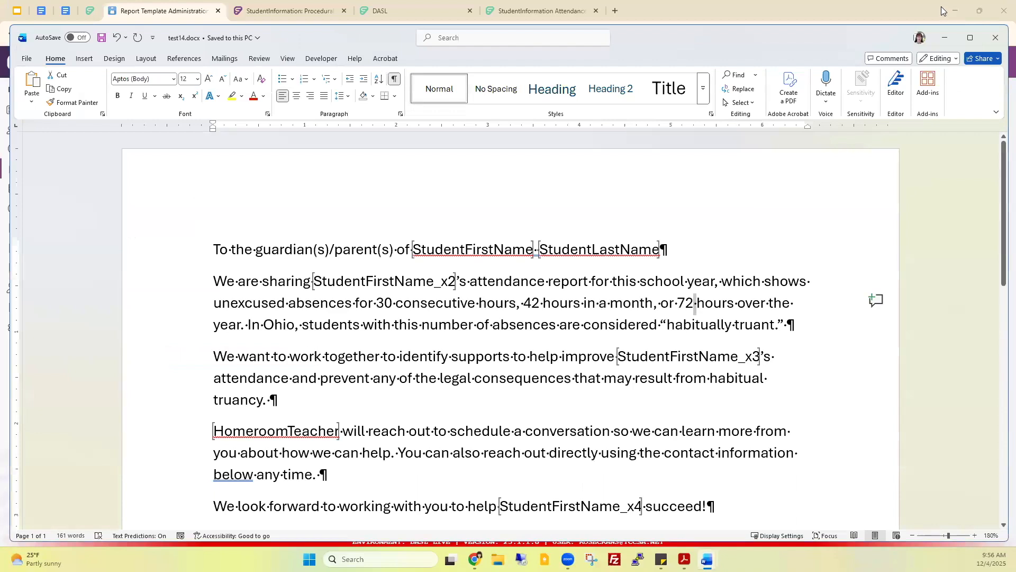
{"action": "left_click", "coordinate": [945, 42]}
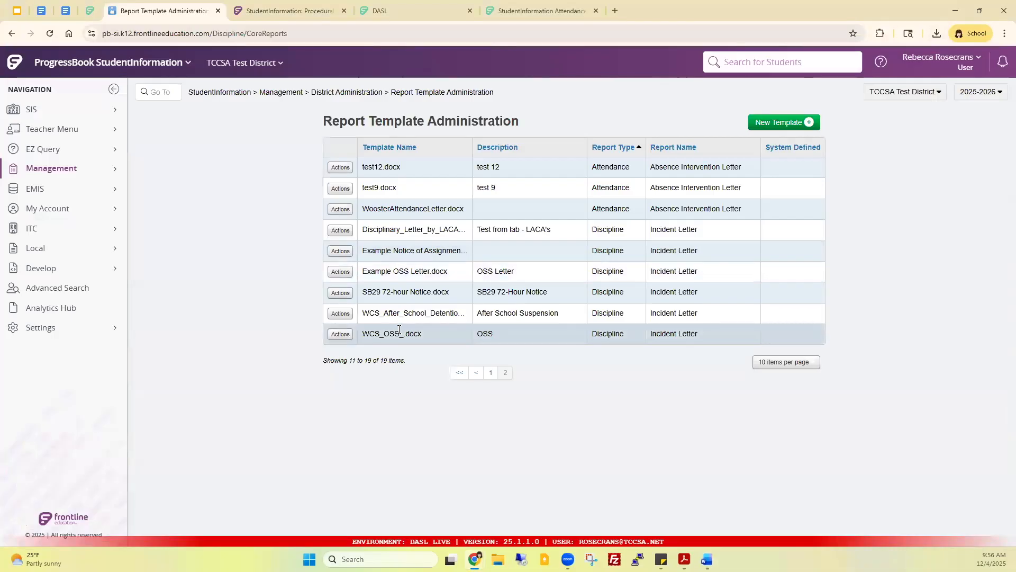
{"action": "left_click", "coordinate": [212, 92]}
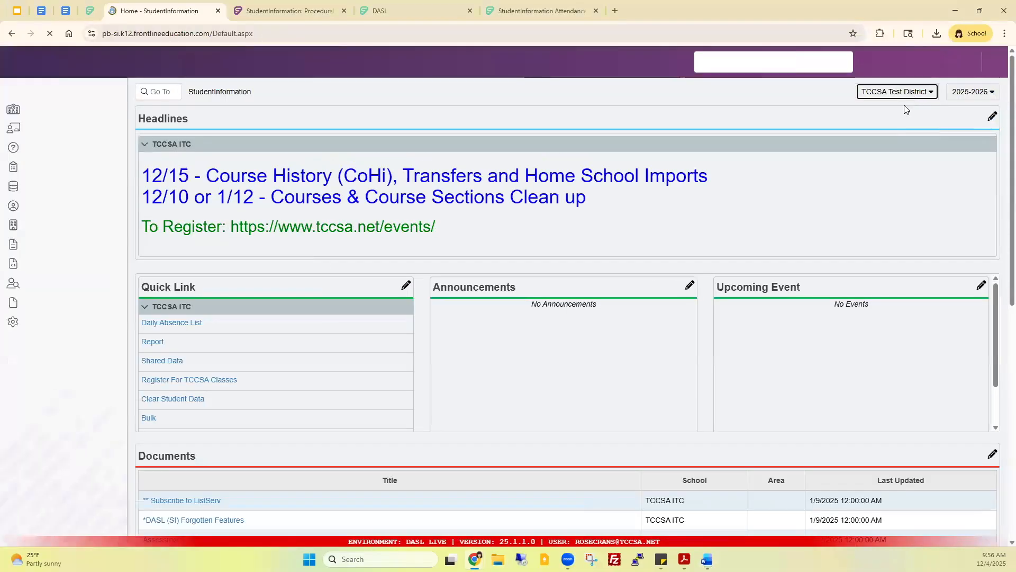
{"action": "left_click", "coordinate": [905, 93]}
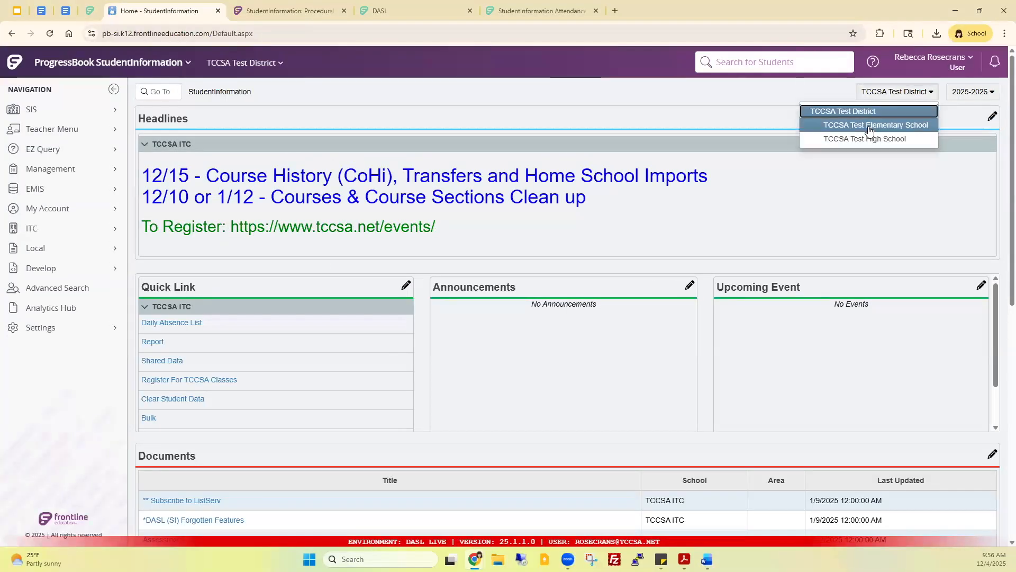
{"action": "left_click", "coordinate": [870, 127]}
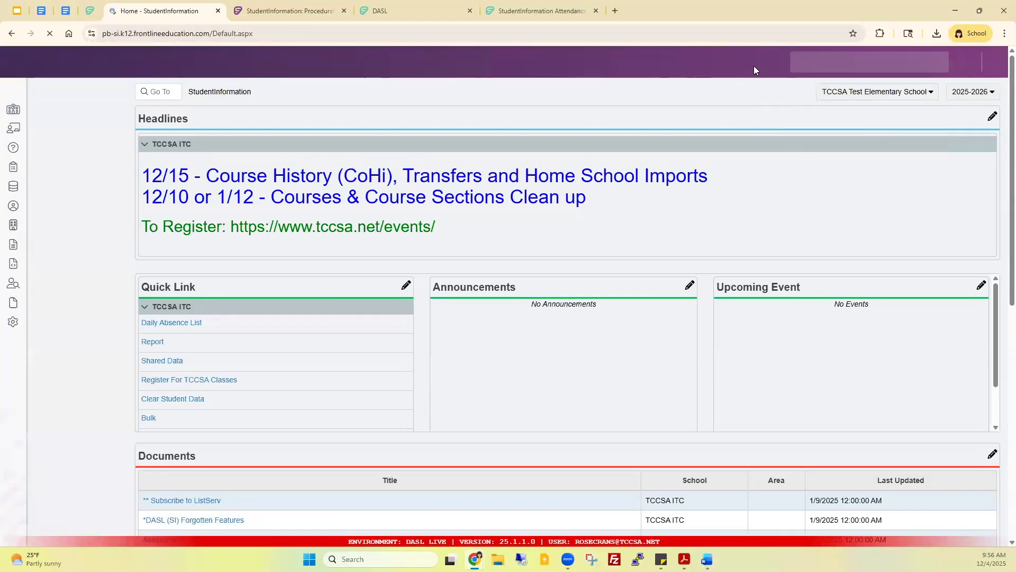
Find the test student by name and open their Student Absence Intervention page.
{"action": "left_click", "coordinate": [806, 63]}
{"action": "type", "text": "bud"}
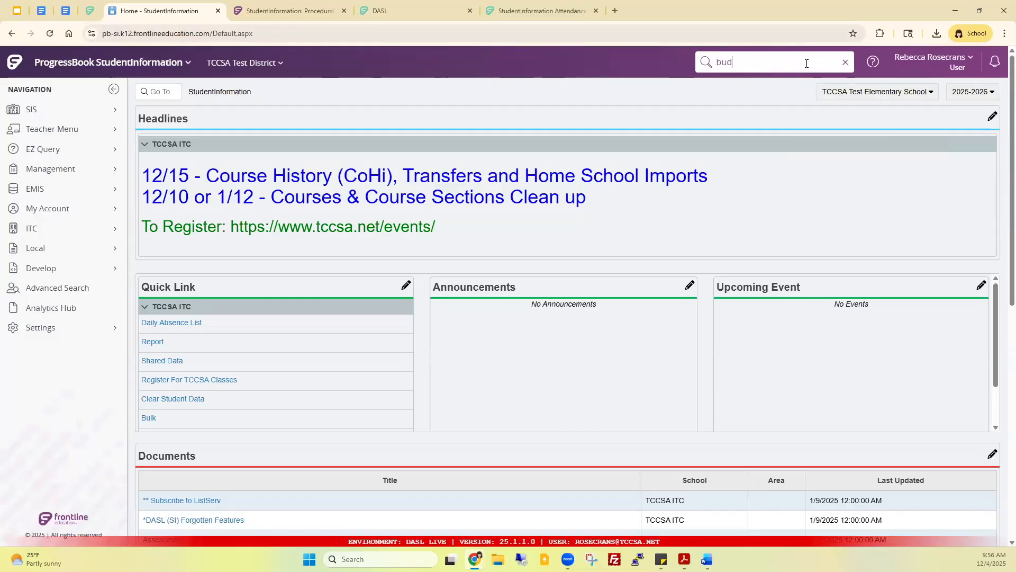
{"action": "type", "text": "d, rose"}
{"action": "key", "text": "Return"}
{"action": "left_click", "coordinate": [276, 127]}
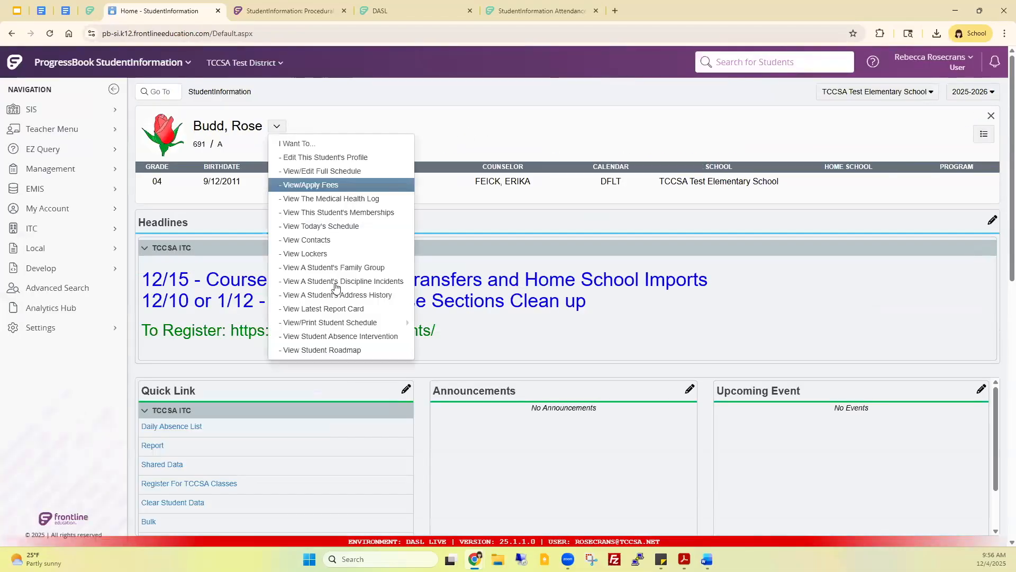
{"action": "left_click", "coordinate": [386, 336]}
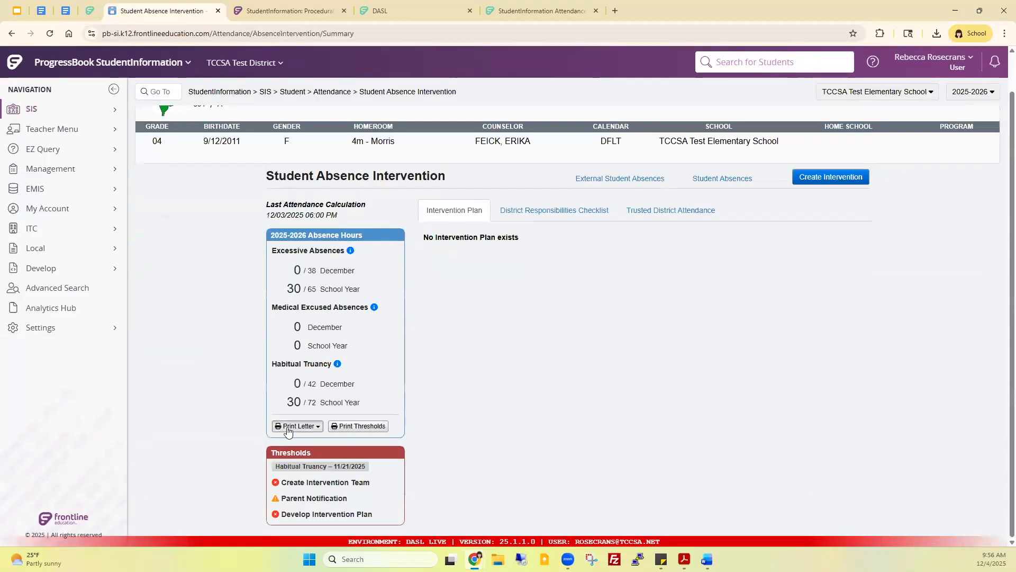
Generate the student's absence intervention letter from the "test 12" letter template.
{"action": "left_click", "coordinate": [288, 427]}
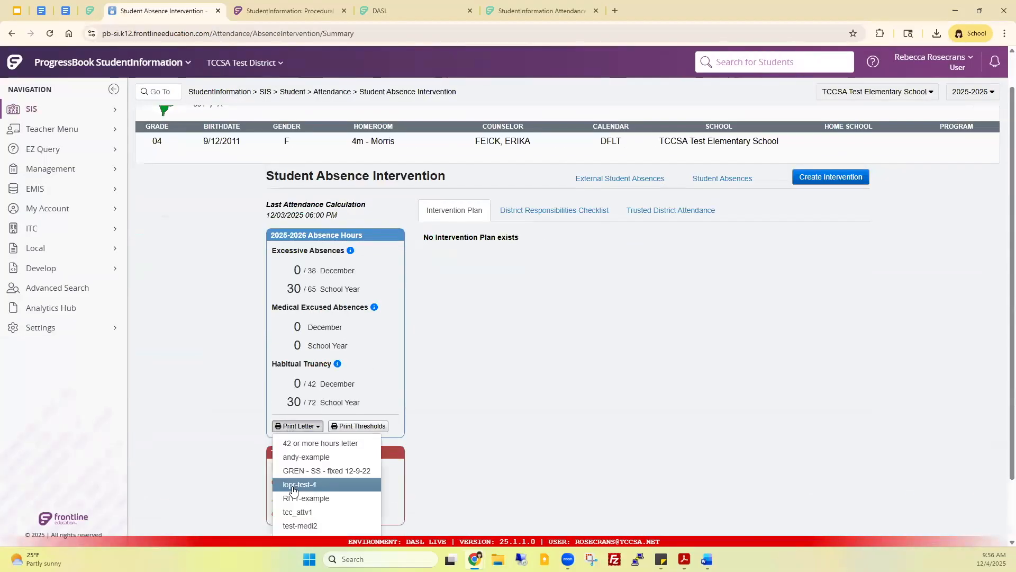
{"action": "scroll", "coordinate": [294, 491], "scroll_direction": "down", "scroll_amount": 1}
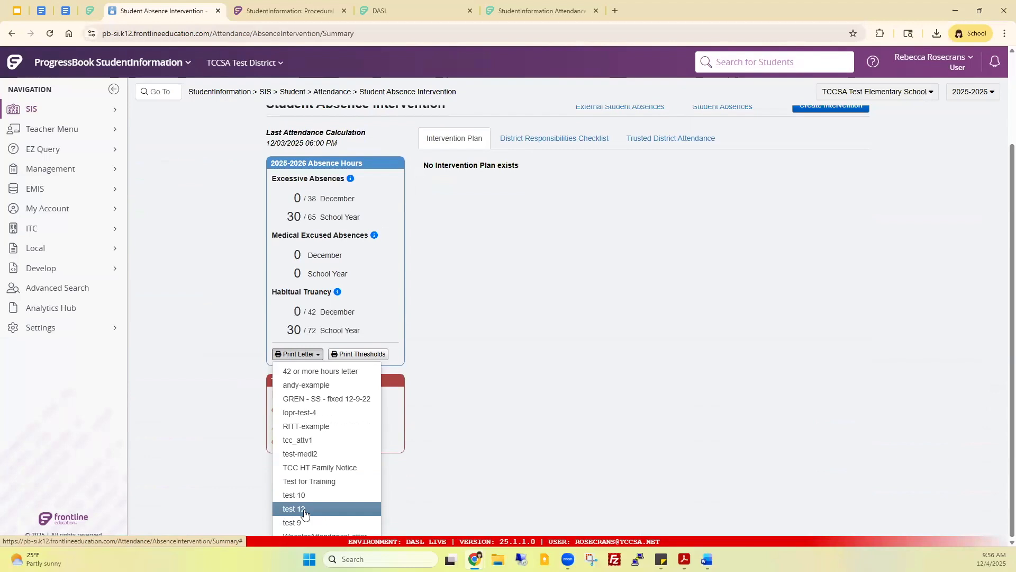
{"action": "left_click", "coordinate": [304, 513]}
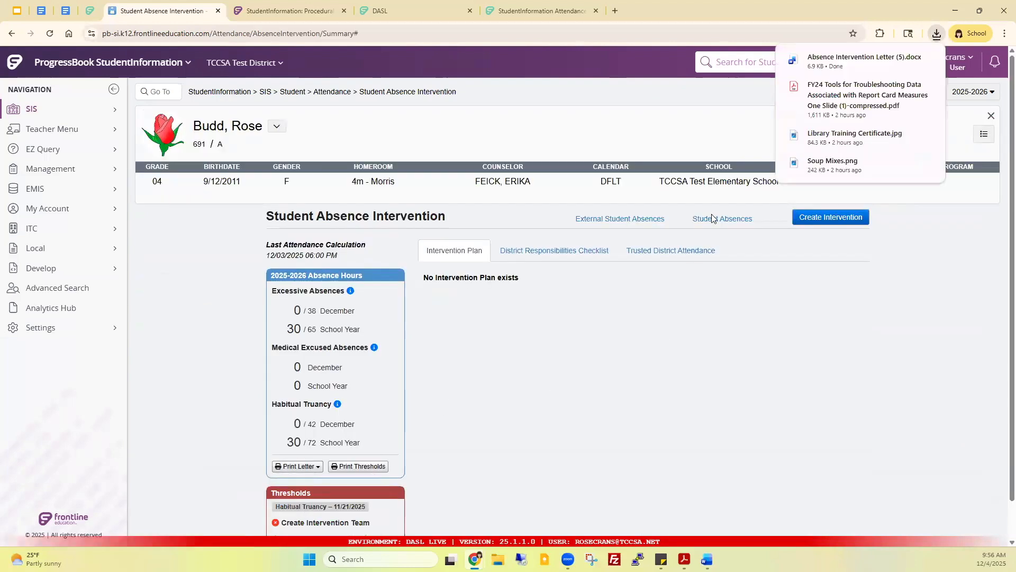
Open the downloaded Absence Intervention Letter (5).docx in Word, enable editing and enlarge the page to 156%.
{"action": "left_click", "coordinate": [833, 56]}
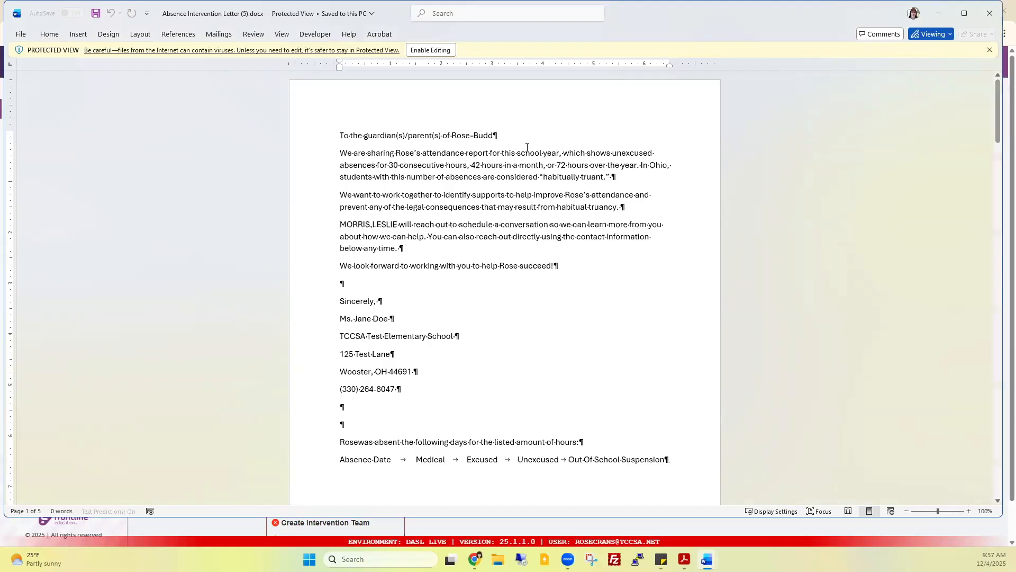
{"action": "left_click", "coordinate": [431, 50]}
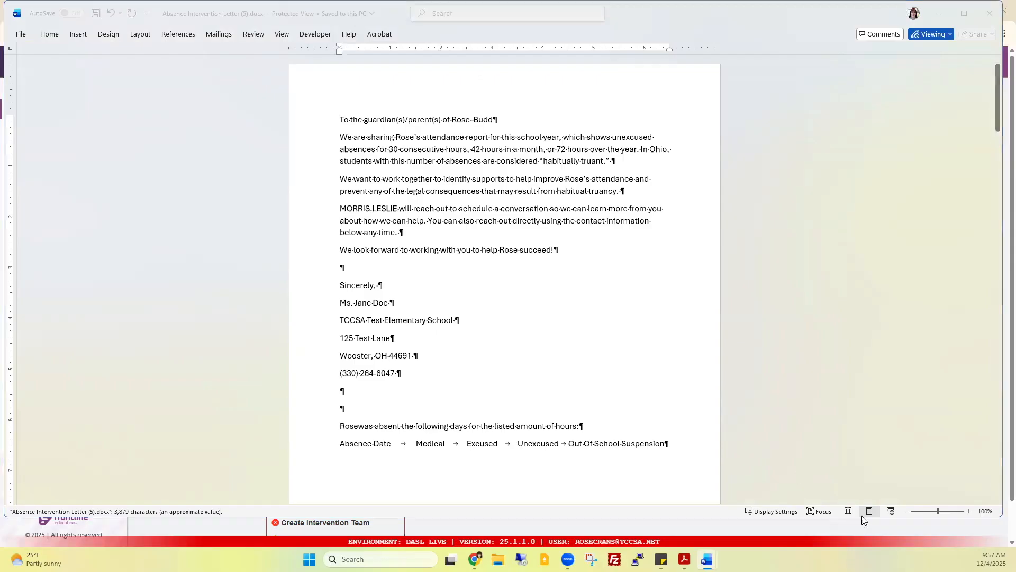
{"action": "left_click_drag", "start_coordinate": [937, 514], "coordinate": [943, 514]}
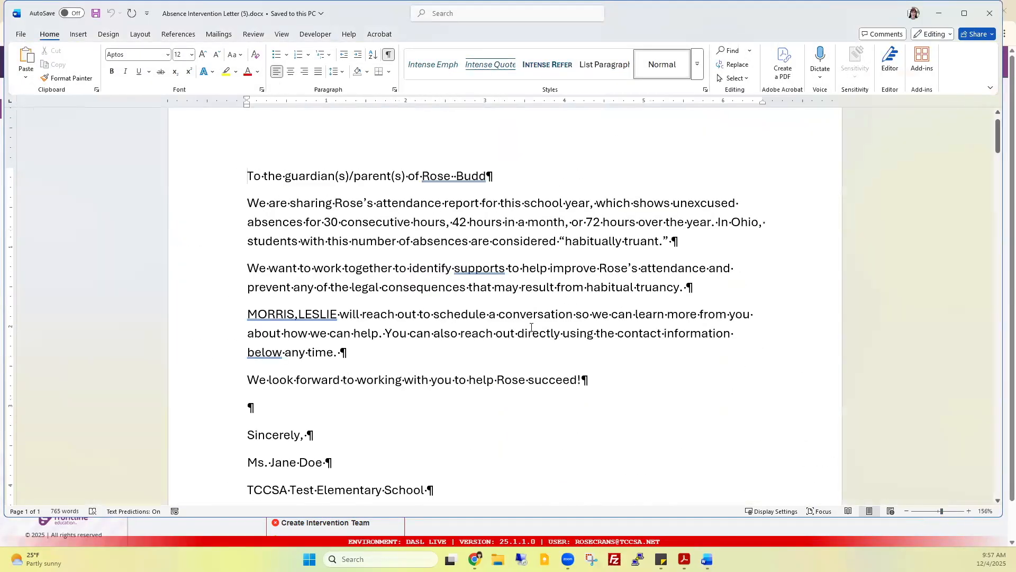
Check the letter's merged values: student names, homeroom teacher, principal and school contact lines, and the absence list under the signature.
{"action": "double_click", "coordinate": [430, 185]}
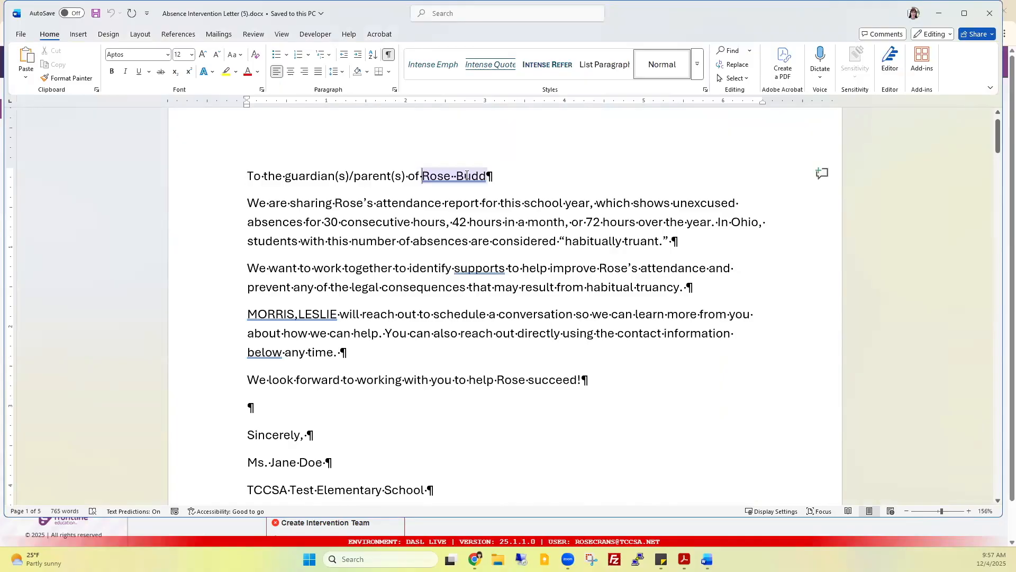
{"action": "left_click_drag", "start_coordinate": [335, 203], "coordinate": [375, 203]}
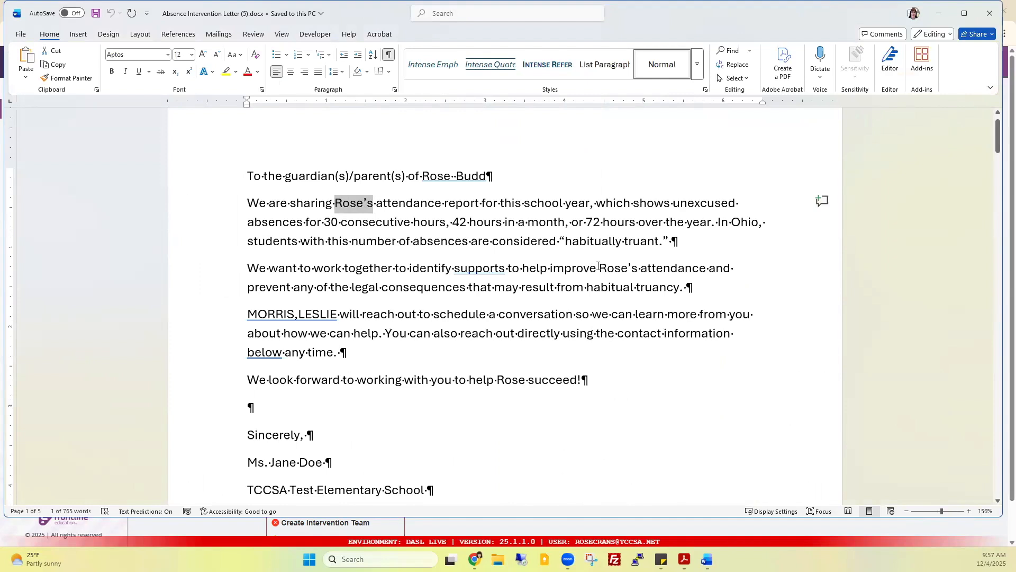
{"action": "left_click_drag", "start_coordinate": [599, 268], "coordinate": [638, 268]}
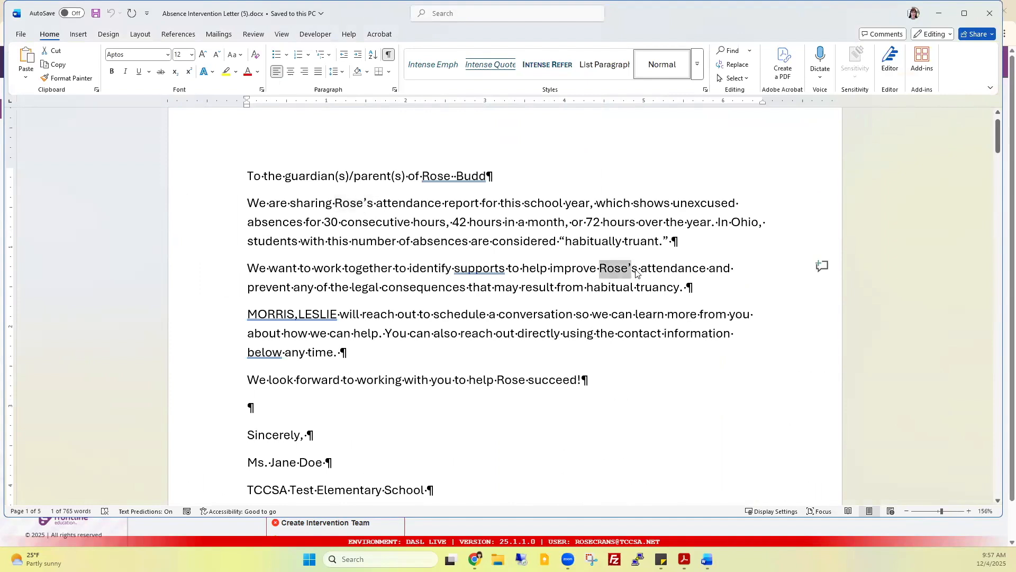
{"action": "left_click_drag", "start_coordinate": [245, 321], "coordinate": [339, 316]}
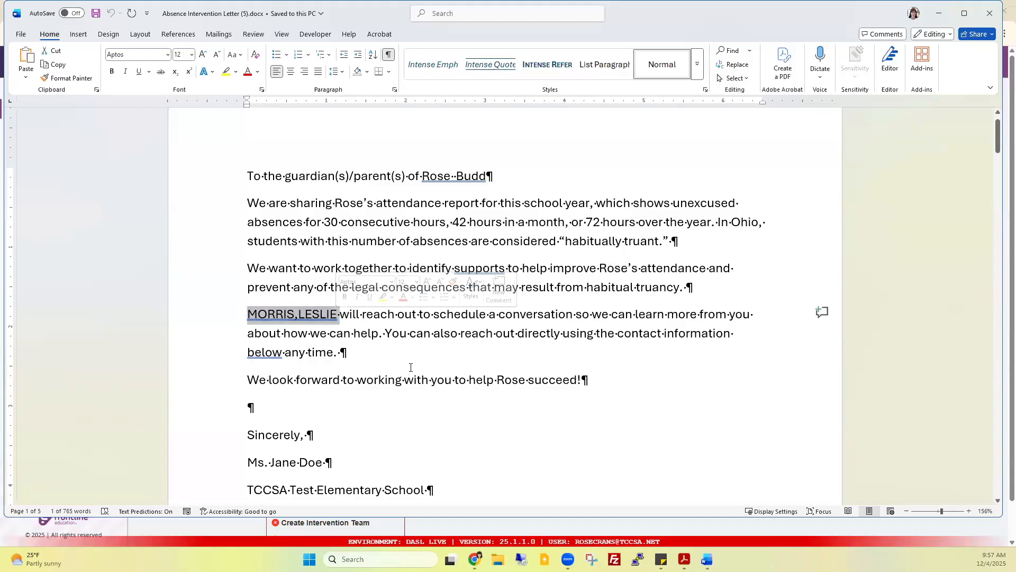
{"action": "scroll", "coordinate": [411, 367], "scroll_direction": "down", "scroll_amount": 1}
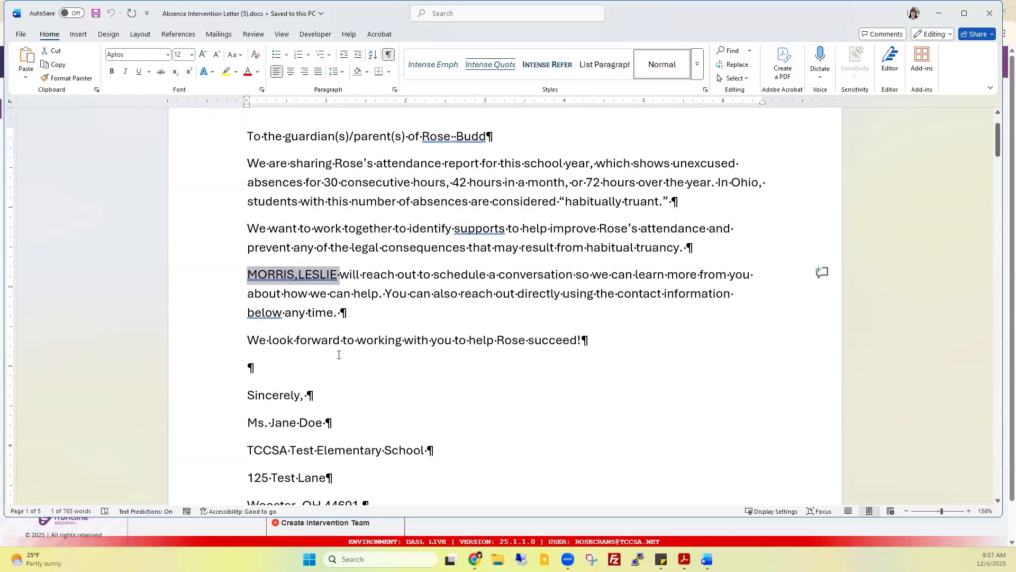
{"action": "left_click_drag", "start_coordinate": [469, 341], "coordinate": [528, 342]}
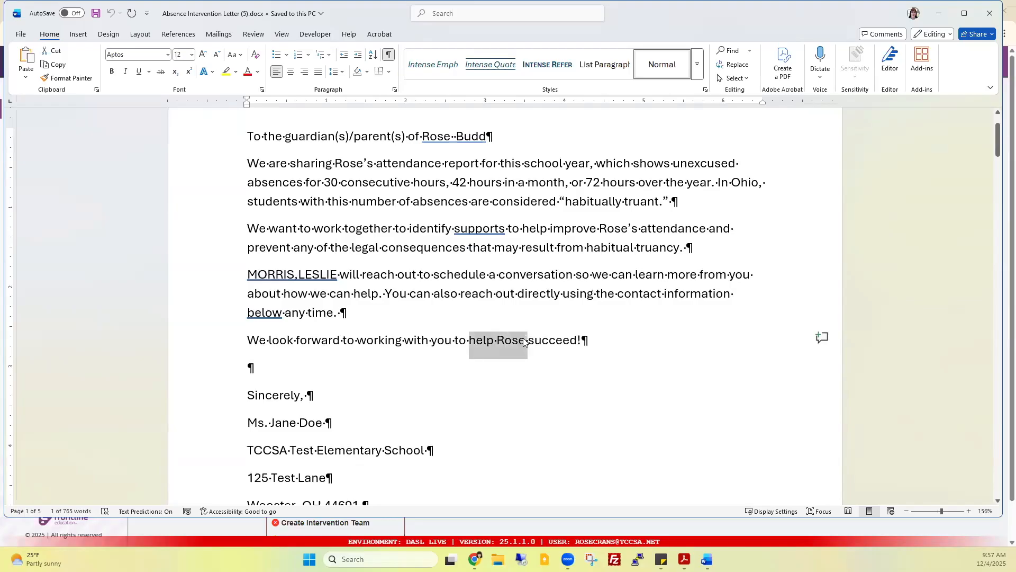
{"action": "scroll", "coordinate": [406, 395], "scroll_direction": "down", "scroll_amount": 2}
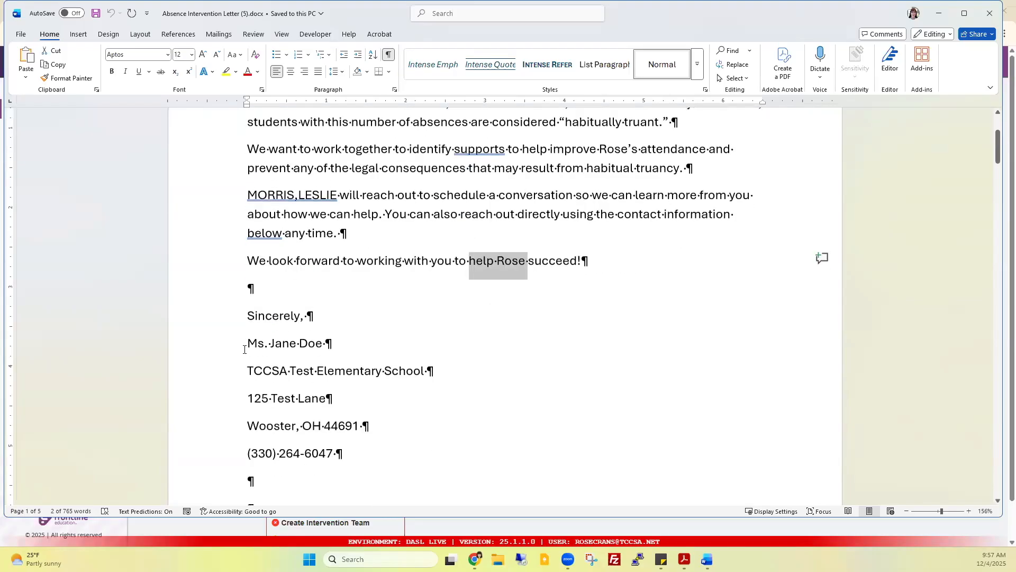
{"action": "left_click", "coordinate": [245, 342]}
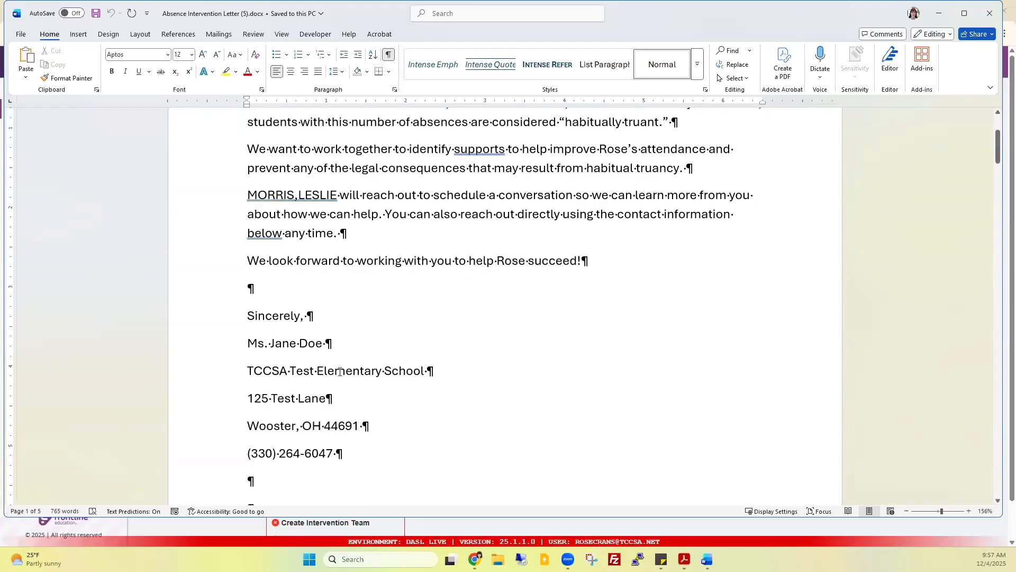
{"action": "left_click", "coordinate": [306, 454]}
{"action": "scroll", "coordinate": [448, 453], "scroll_direction": "down", "scroll_amount": 1}
{"action": "scroll", "coordinate": [448, 453], "scroll_direction": "down", "scroll_amount": 4}
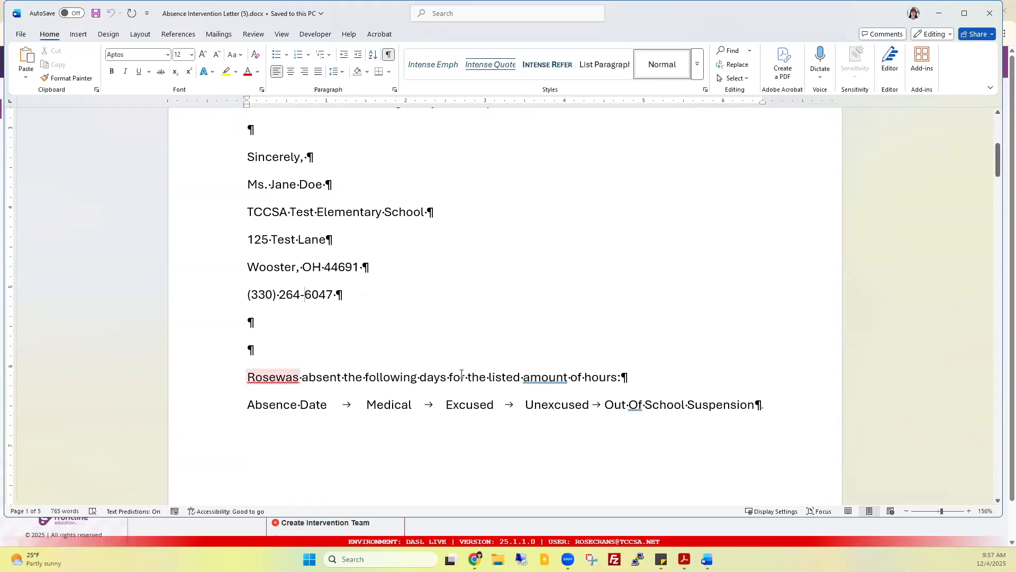
{"action": "scroll", "coordinate": [527, 371], "scroll_direction": "down", "scroll_amount": 1}
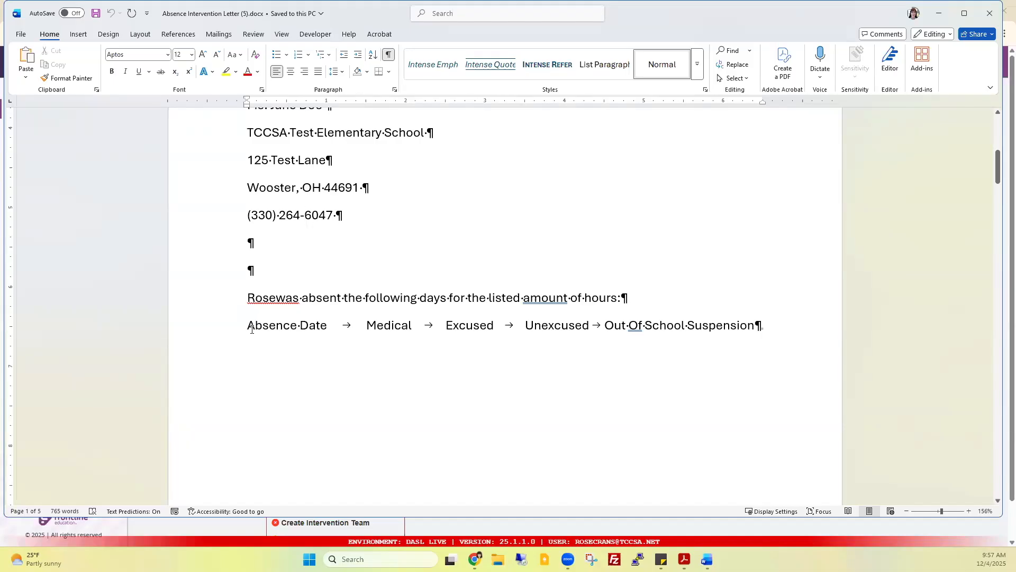
Leave the example absence letter and return to the test12.docx template.
{"action": "left_click", "coordinate": [568, 559]}
{"action": "left_click", "coordinate": [521, 504]}
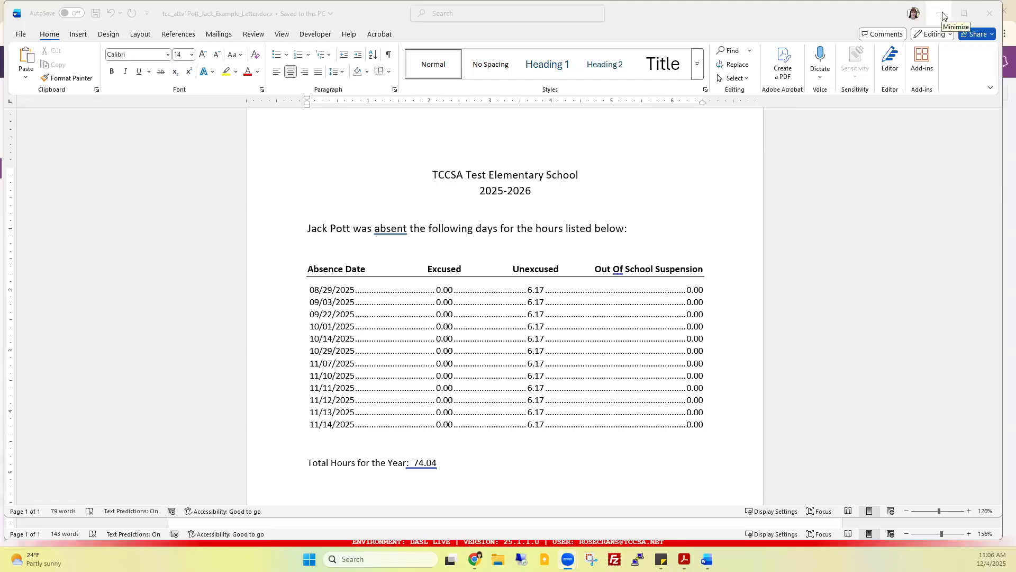
{"action": "left_click", "coordinate": [982, 17]}
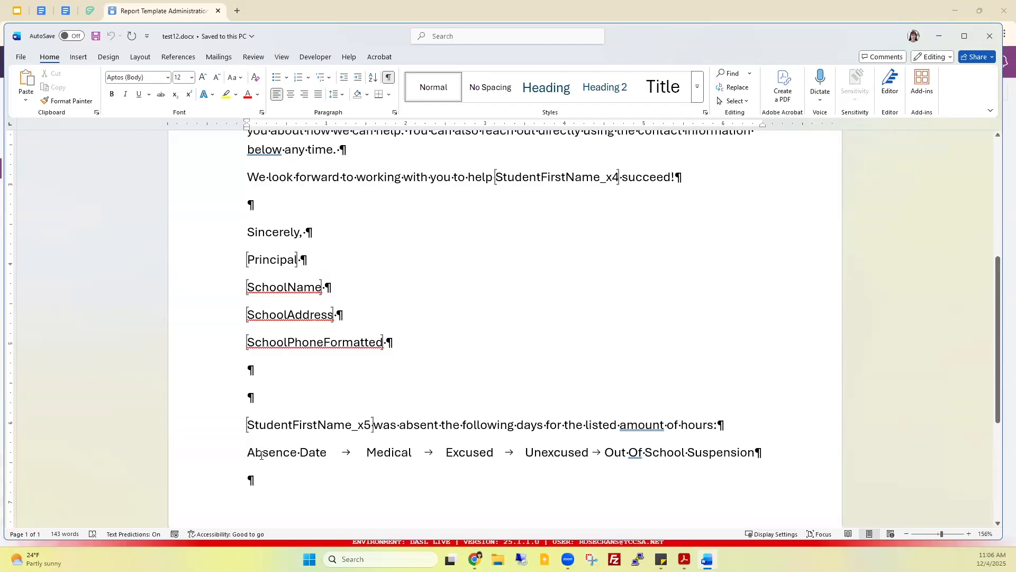
Review the absence list line's fields: Absence Date, Medical, Excused, Unexcused and Out Of School Suspension.
{"action": "scroll", "coordinate": [318, 461], "scroll_direction": "down", "scroll_amount": 1}
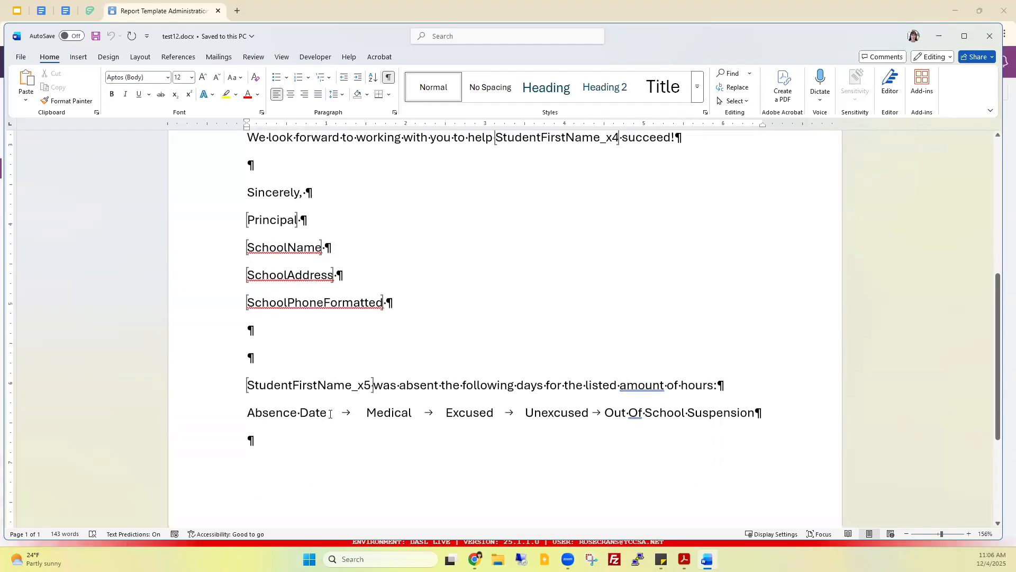
{"action": "double_click", "coordinate": [389, 412]}
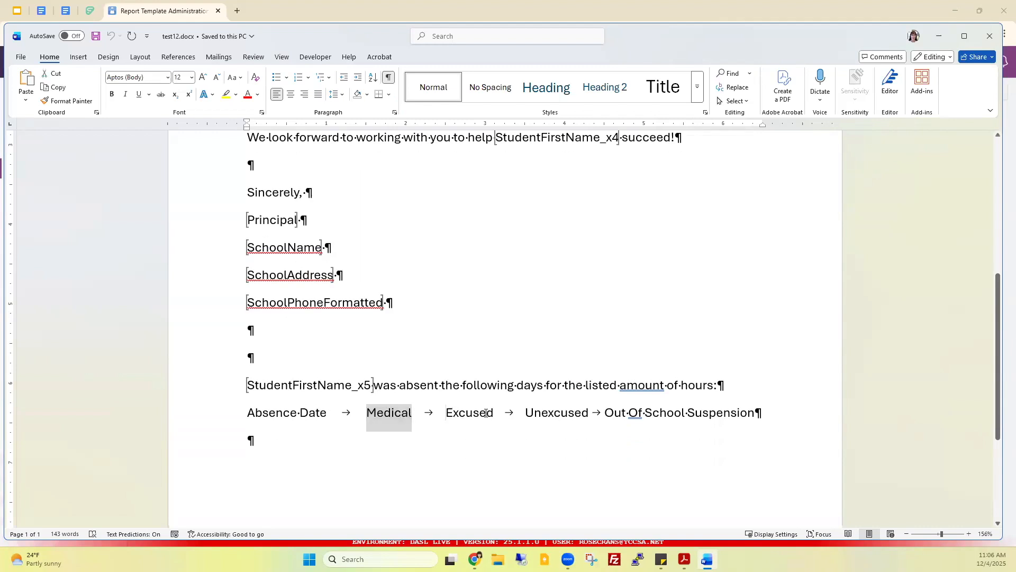
{"action": "double_click", "coordinate": [455, 415]}
{"action": "double_click", "coordinate": [528, 413]}
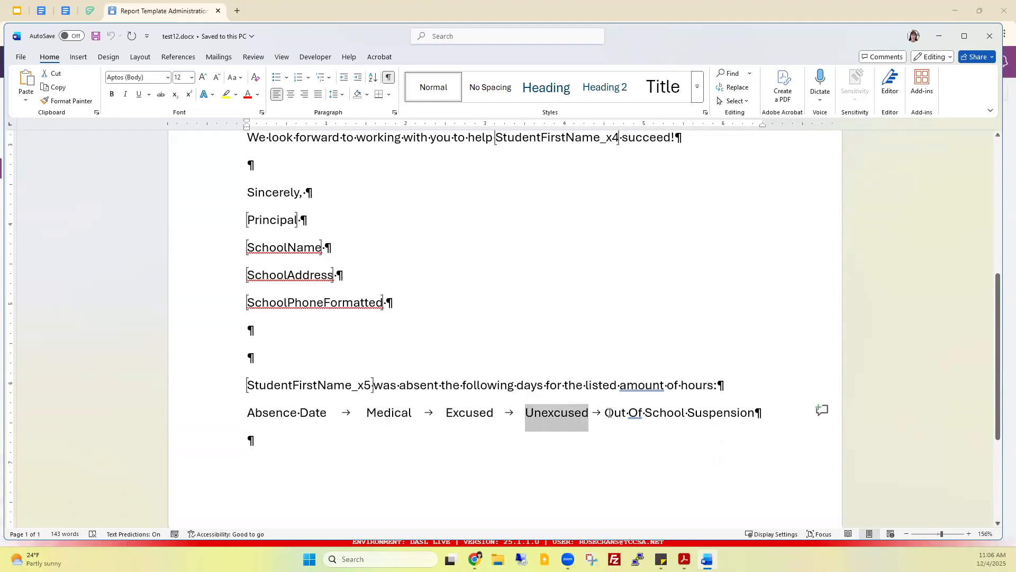
{"action": "left_click_drag", "start_coordinate": [605, 414], "coordinate": [755, 414]}
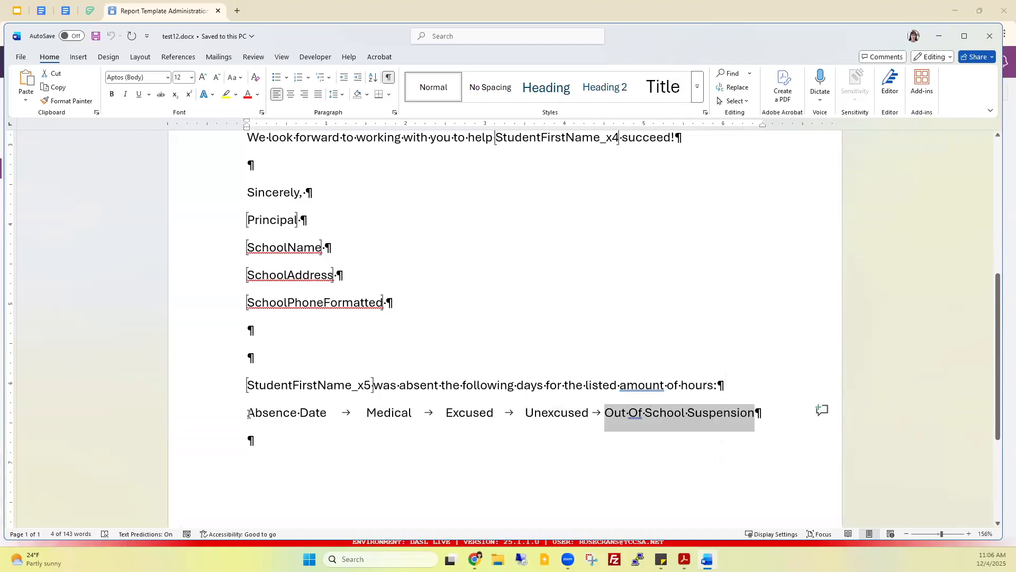
{"action": "left_click", "coordinate": [249, 413]}
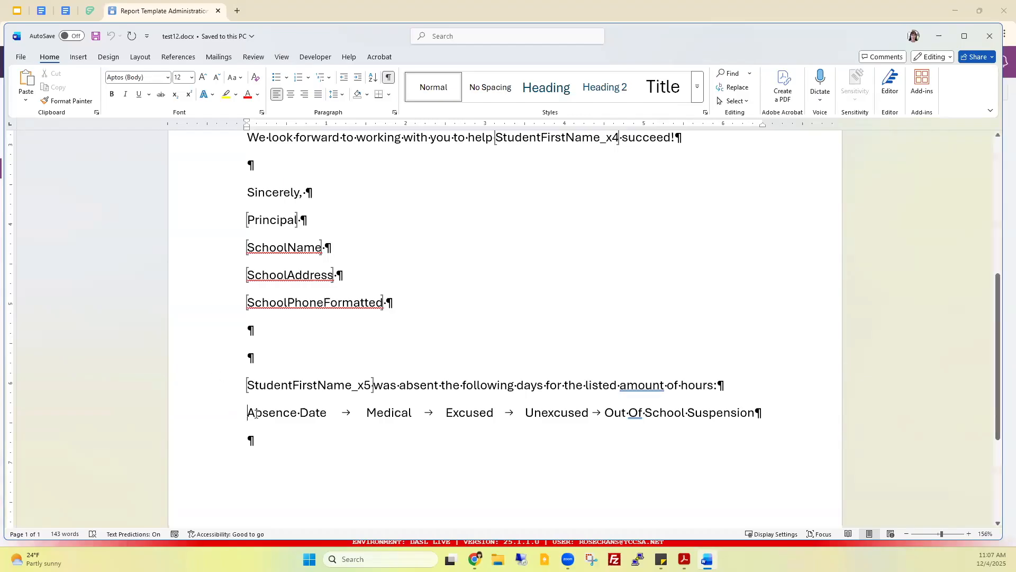
{"action": "left_click_drag", "start_coordinate": [247, 413], "coordinate": [495, 414]}
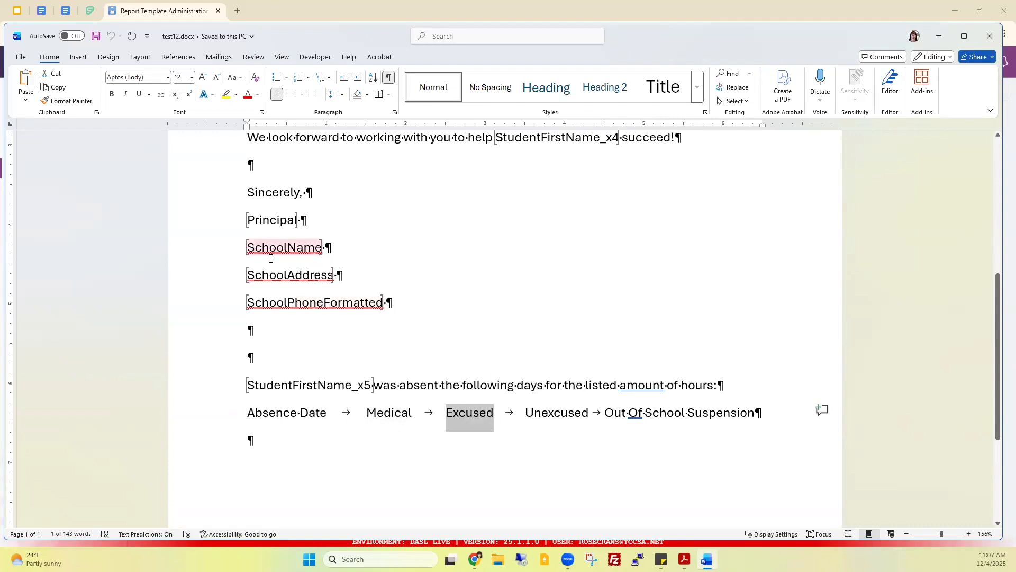
{"action": "left_click", "coordinate": [247, 413]}
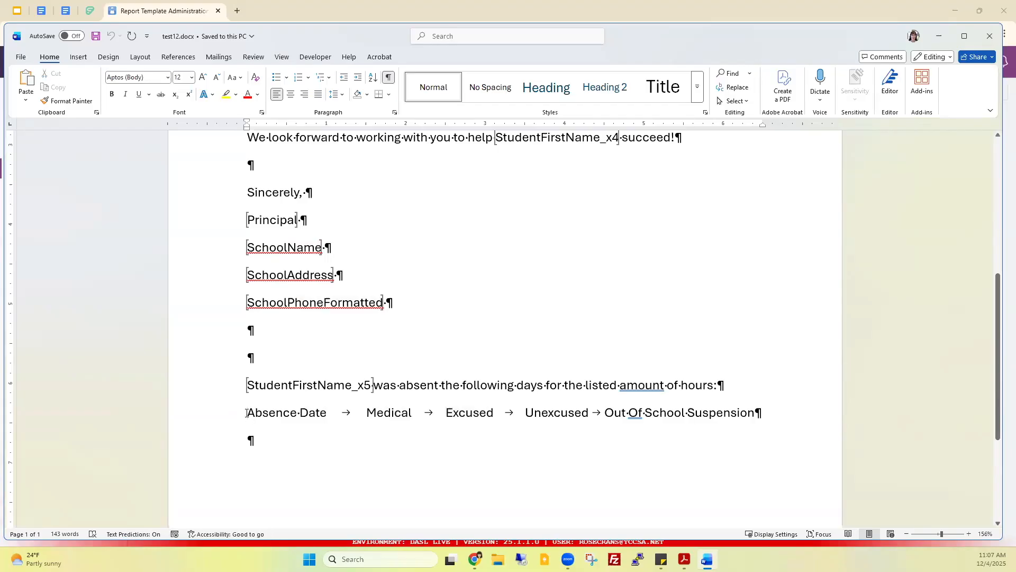
Bookmark the whole absence list line, from Absence Date through Out Of School Suspension, as RepeatForEach_DailyAbsence.
{"action": "left_click_drag", "start_coordinate": [246, 412], "coordinate": [730, 411]}
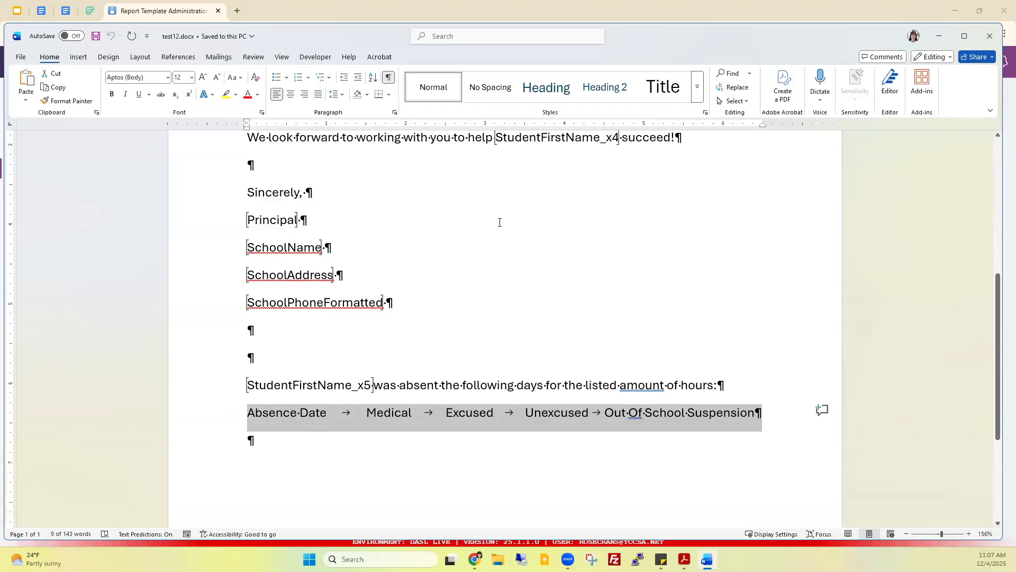
{"action": "left_click", "coordinate": [83, 61]}
{"action": "left_click", "coordinate": [388, 92]}
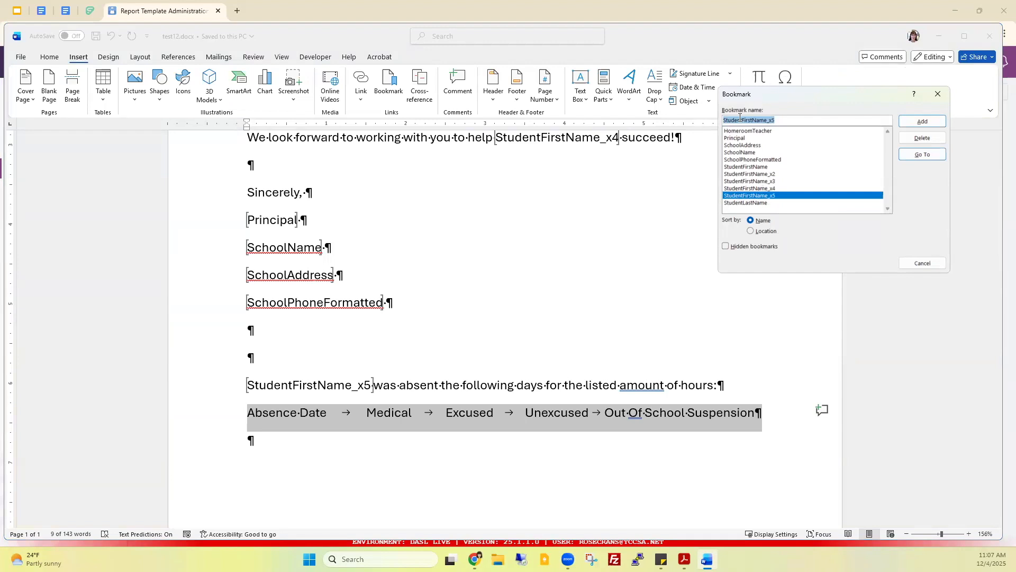
{"action": "type", "text": "R"}
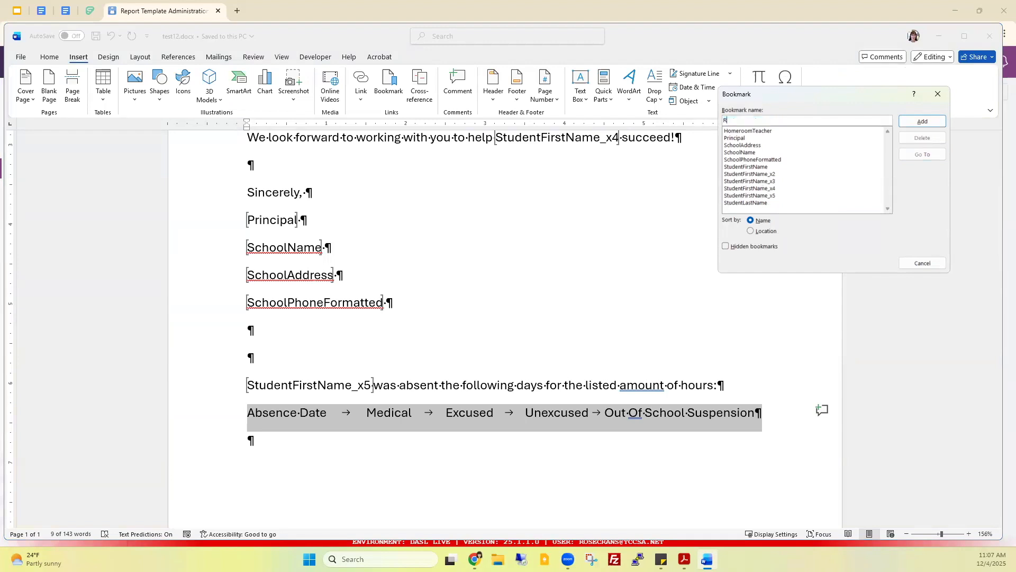
{"action": "type", "text": "epeatForEach_DailyAbsence"}
{"action": "key", "text": "Return"}
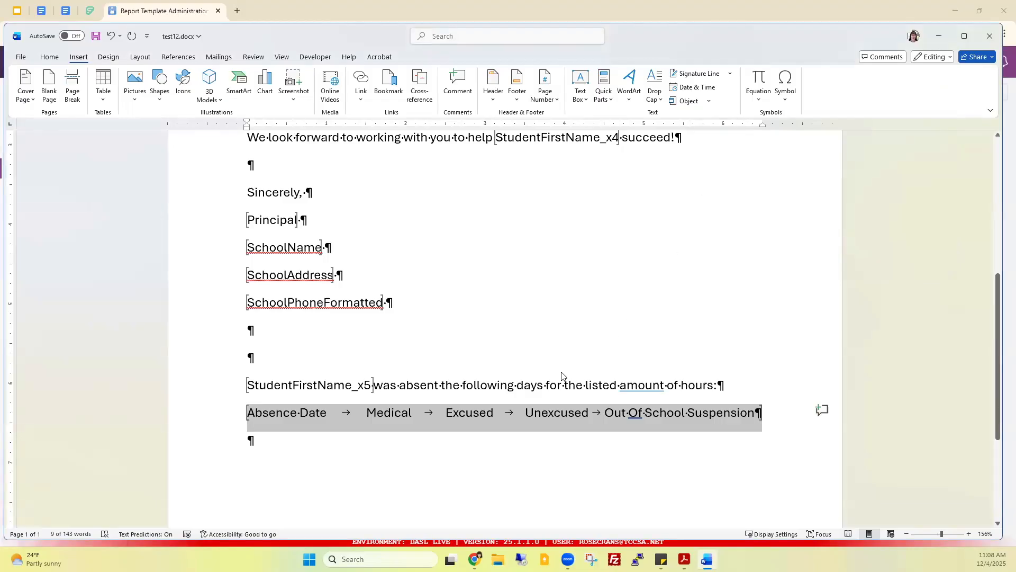
{"action": "left_click", "coordinate": [320, 441]}
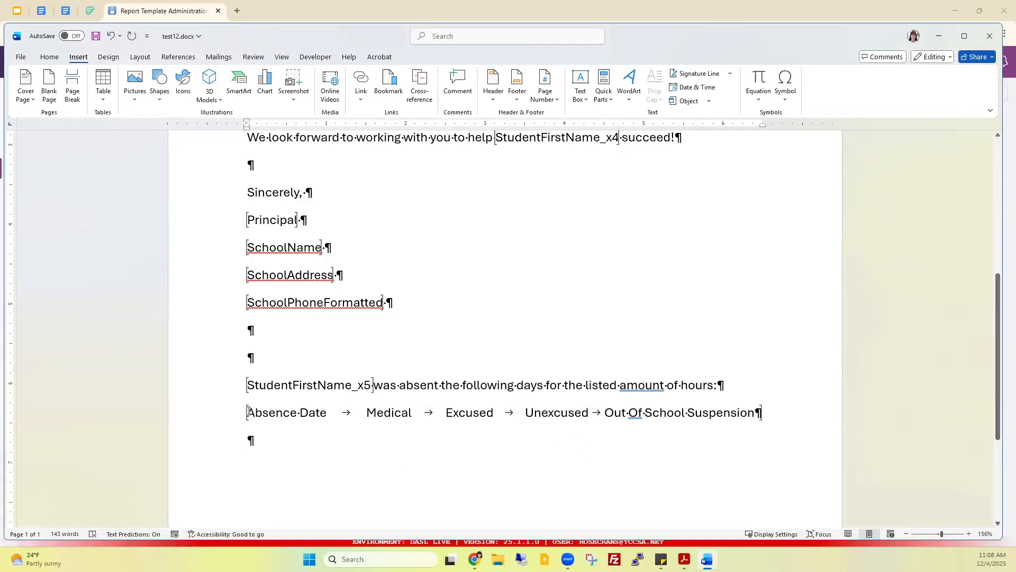
Bookmark the Absence Date text in the absence list line as CalendarDate, copying the name from the Absence Report Template Bookmarks document.
{"action": "left_click_drag", "start_coordinate": [250, 411], "coordinate": [331, 411]}
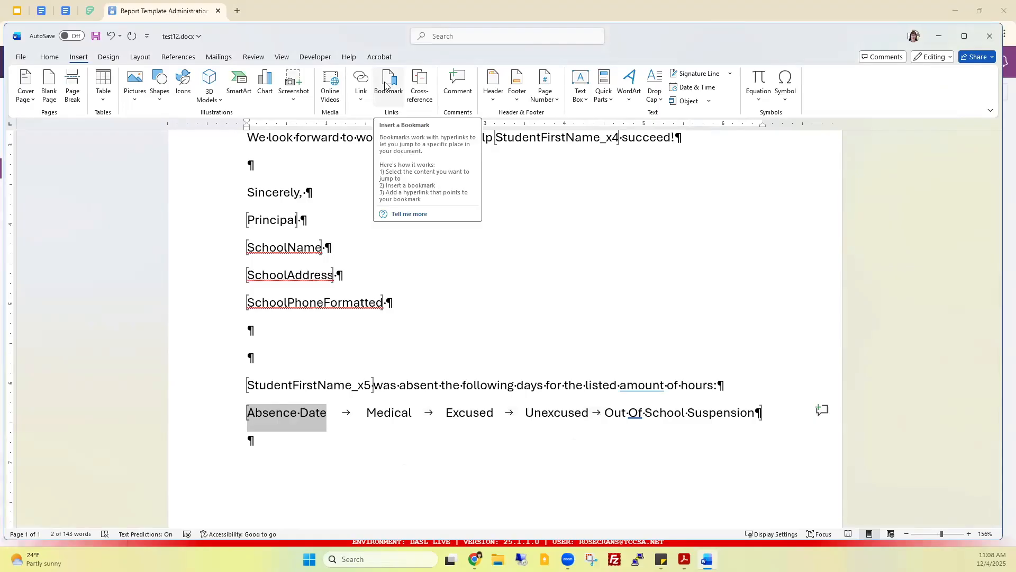
{"action": "left_click", "coordinate": [385, 85]}
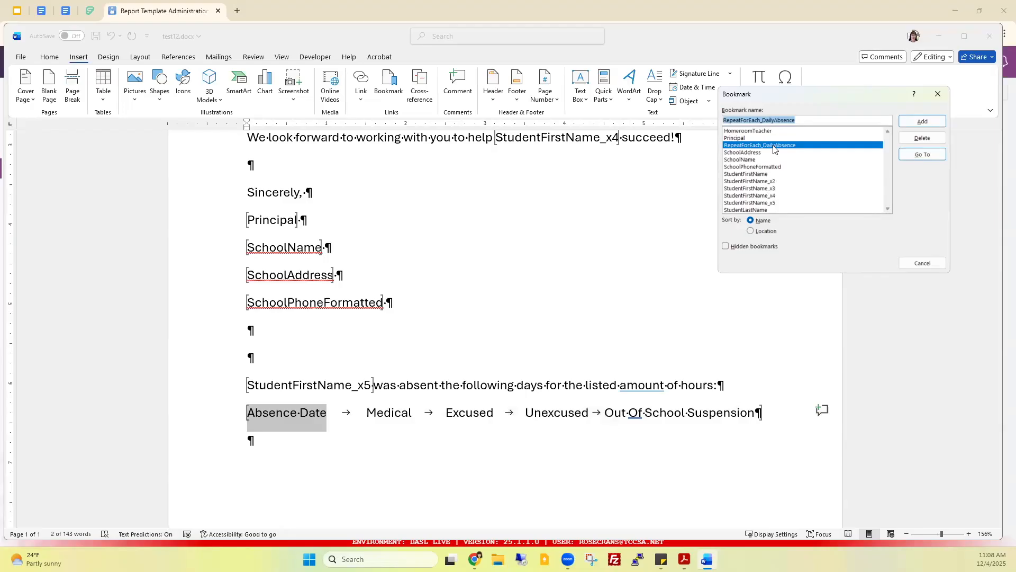
{"action": "left_click", "coordinate": [42, 12]}
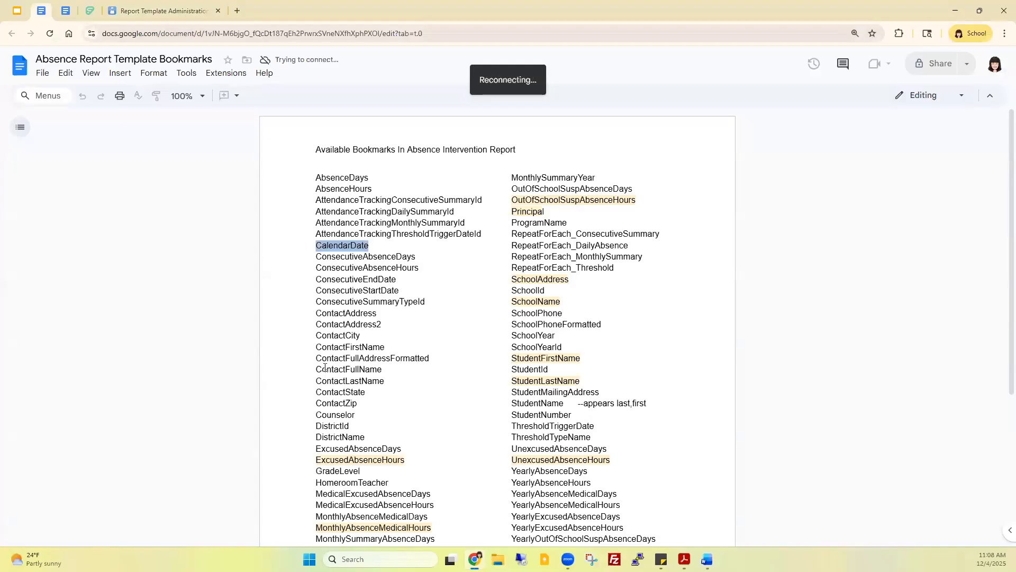
{"action": "double_click", "coordinate": [352, 245]}
{"action": "key", "text": "ctrl+c"}
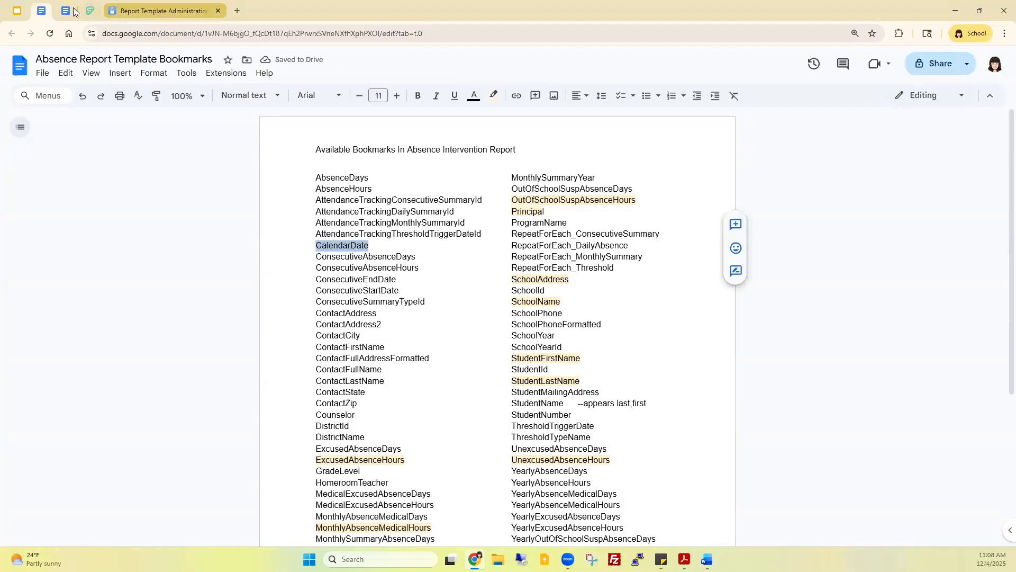
{"action": "left_click", "coordinate": [707, 559]}
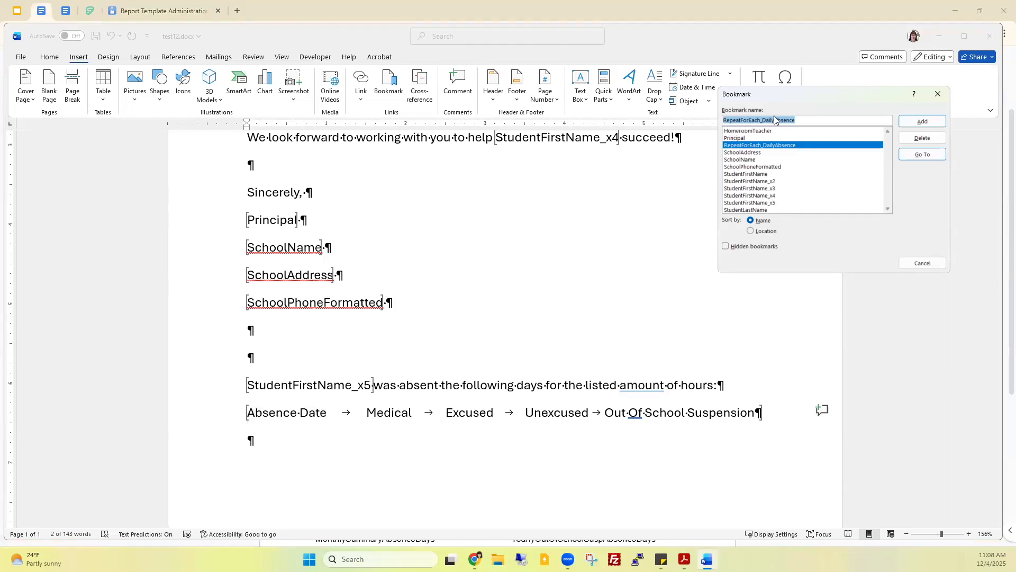
{"action": "key", "text": "ctrl+v"}
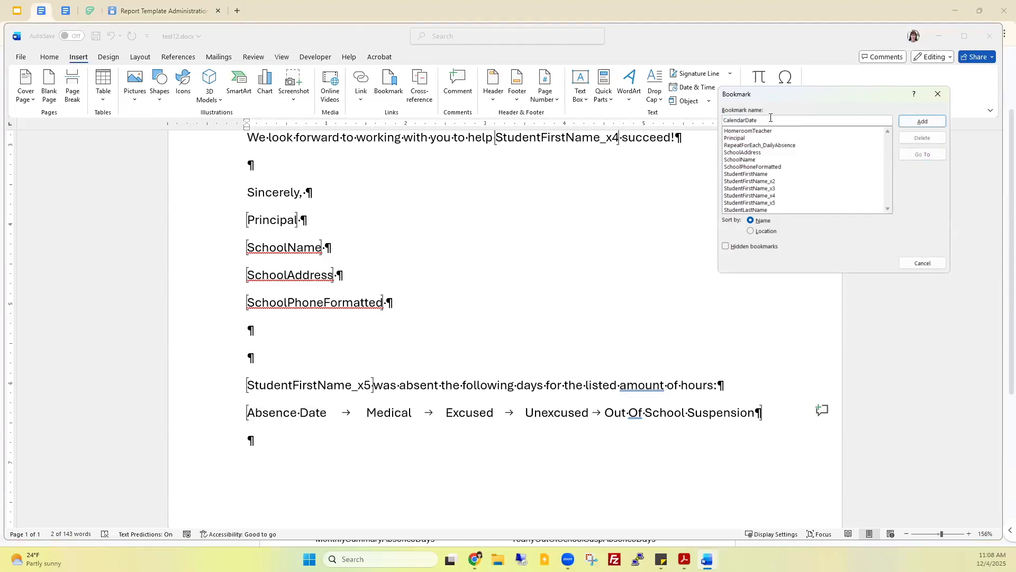
{"action": "left_click", "coordinate": [914, 126]}
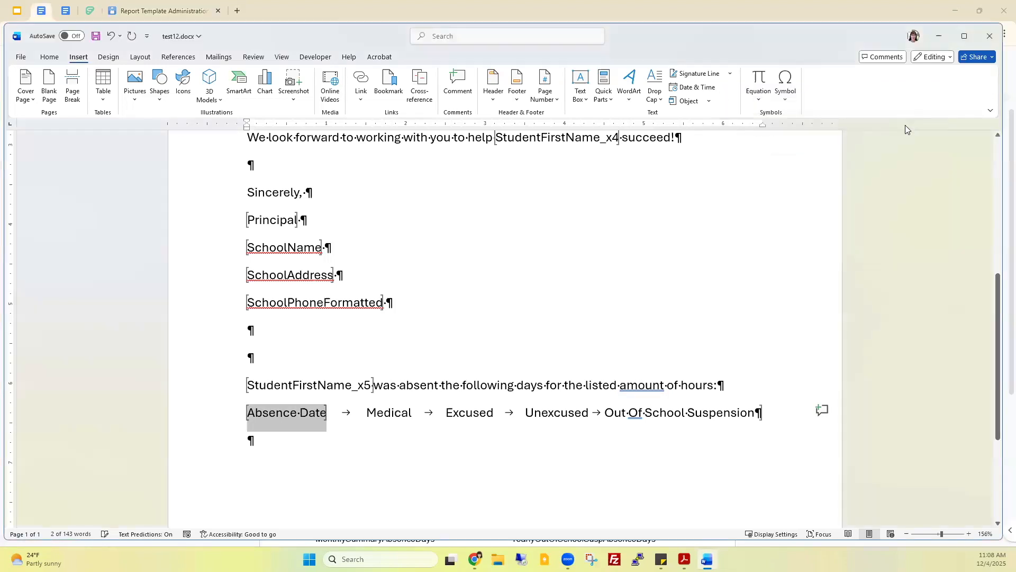
{"action": "left_click", "coordinate": [310, 447]}
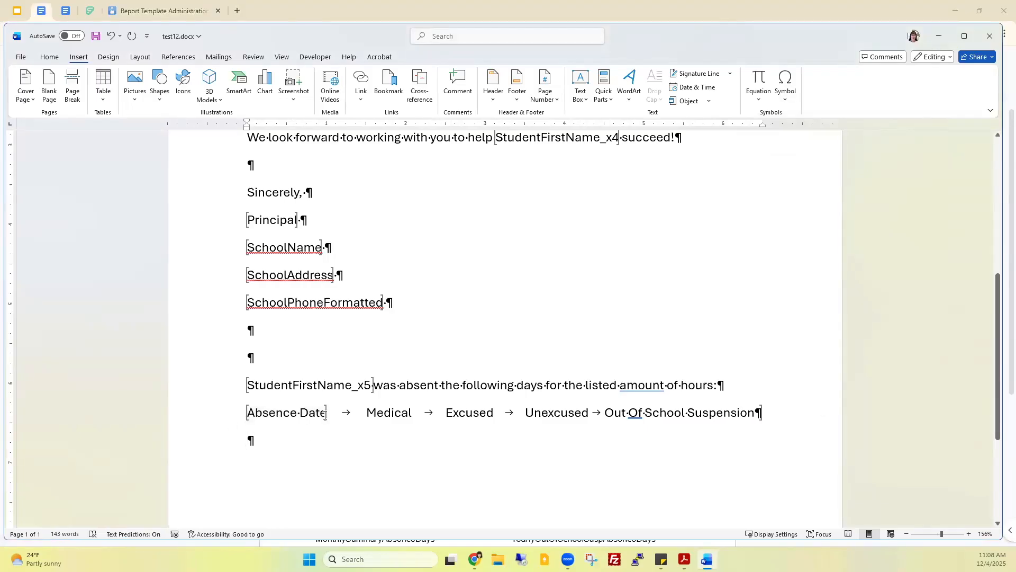
Select Medical in the absence list line and switch to the Absence Report Template Bookmarks document for its bookmark name.
{"action": "left_click_drag", "start_coordinate": [366, 414], "coordinate": [419, 415]}
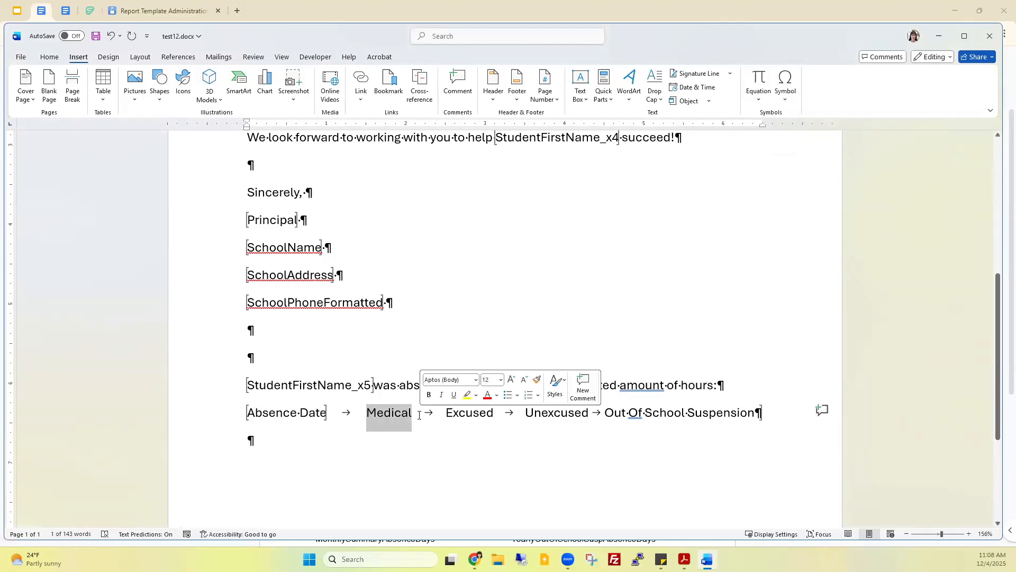
{"action": "left_click", "coordinate": [41, 15]}
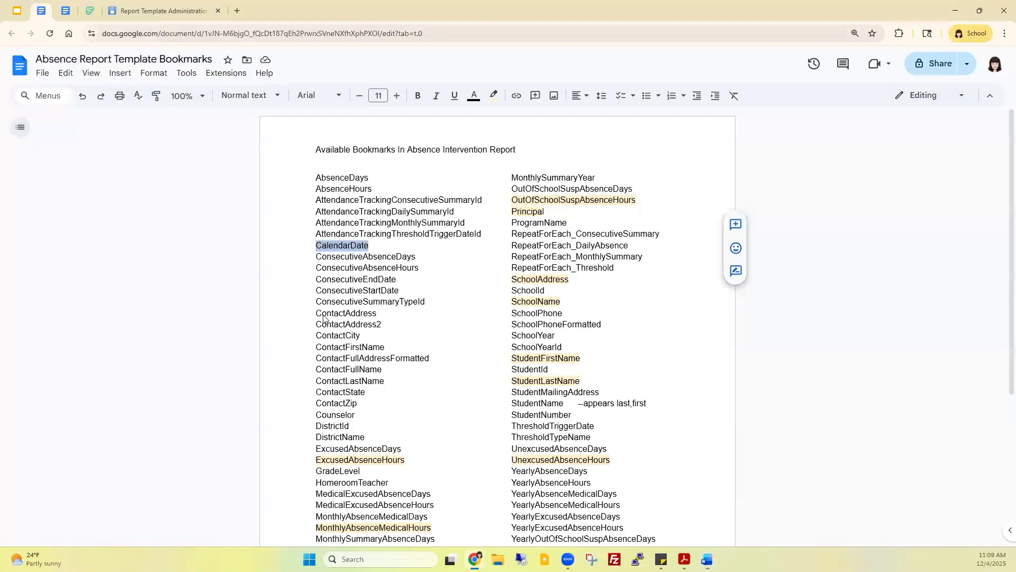
Copy the bookmark name MedicalExcusedAbsenceHours from the list of available bookmarks.
{"action": "scroll", "coordinate": [399, 428], "scroll_direction": "down", "scroll_amount": 2}
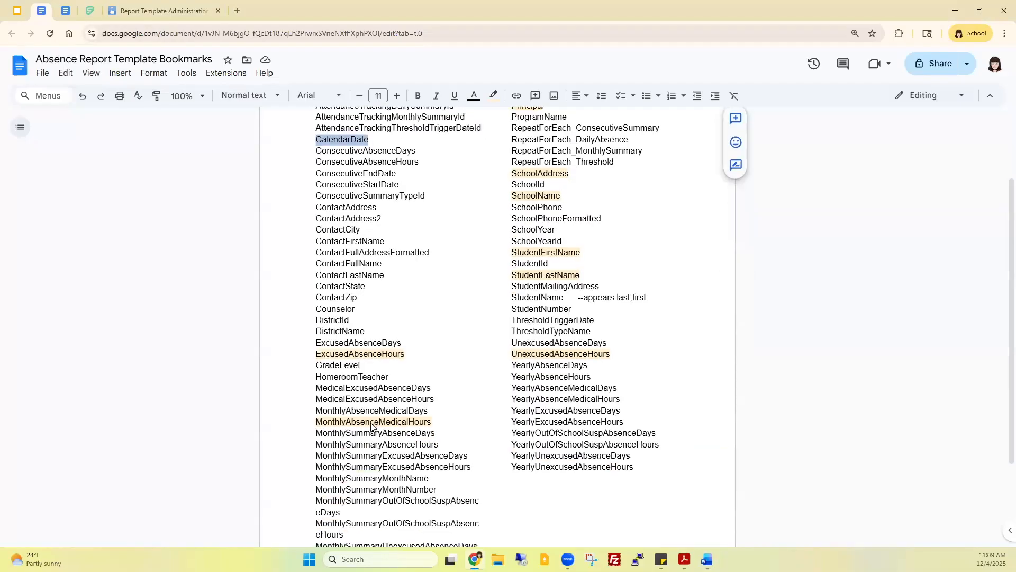
{"action": "left_click", "coordinate": [337, 424]}
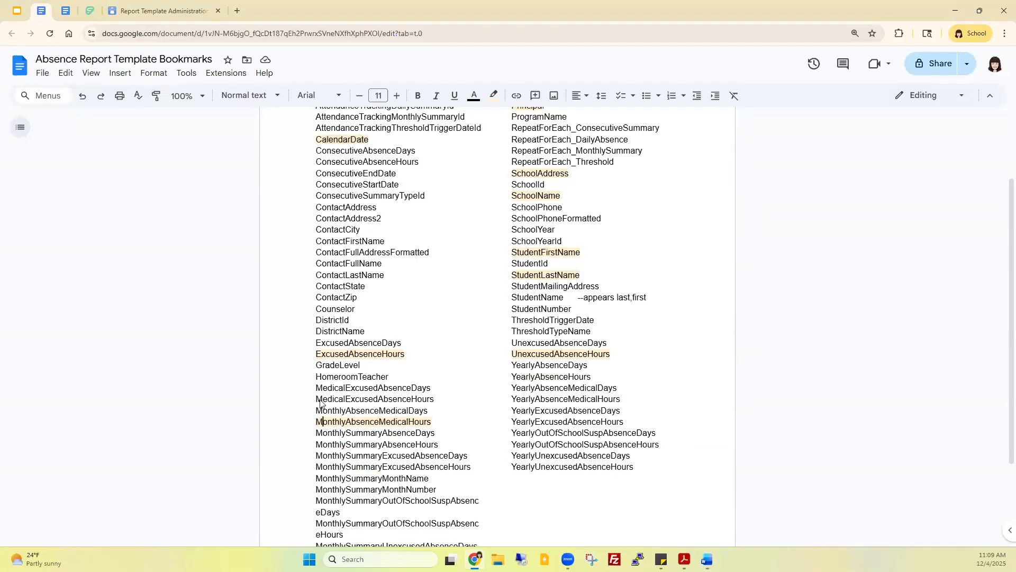
{"action": "left_click_drag", "start_coordinate": [316, 402], "coordinate": [436, 400]}
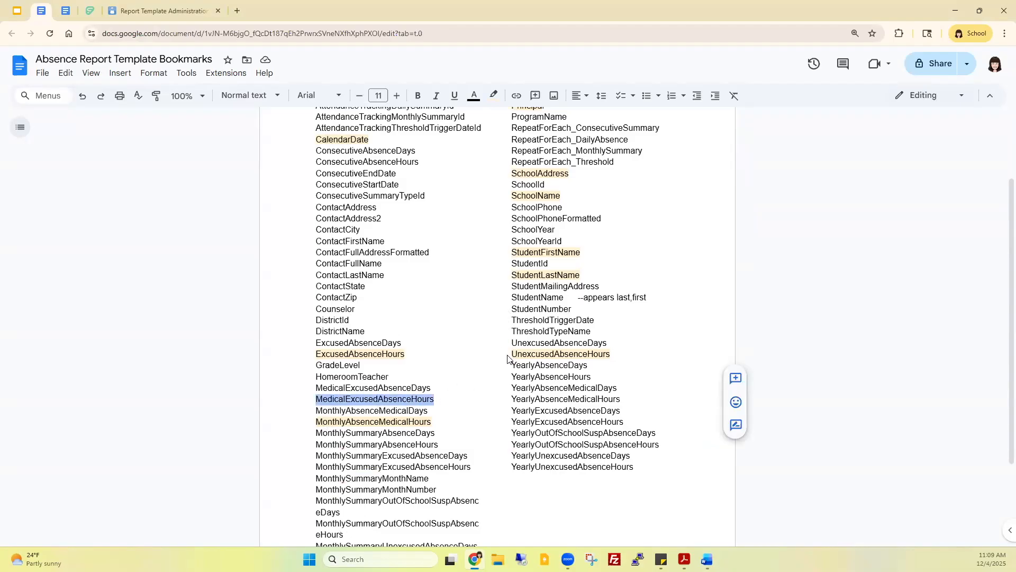
{"action": "triple_click", "coordinate": [381, 403]}
{"action": "key", "text": "ctrl+c"}
Switch to the Word letter test12.docx and add the bookmark MedicalExcusedAbsenceHours to the selected word "Medical".
{"action": "left_click", "coordinate": [708, 559]}
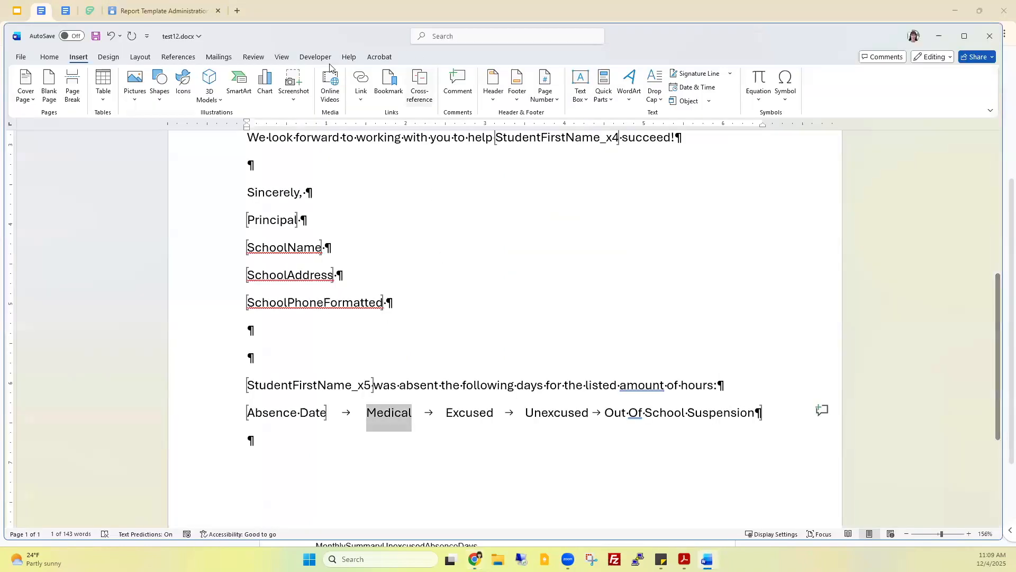
{"action": "left_click", "coordinate": [390, 83]}
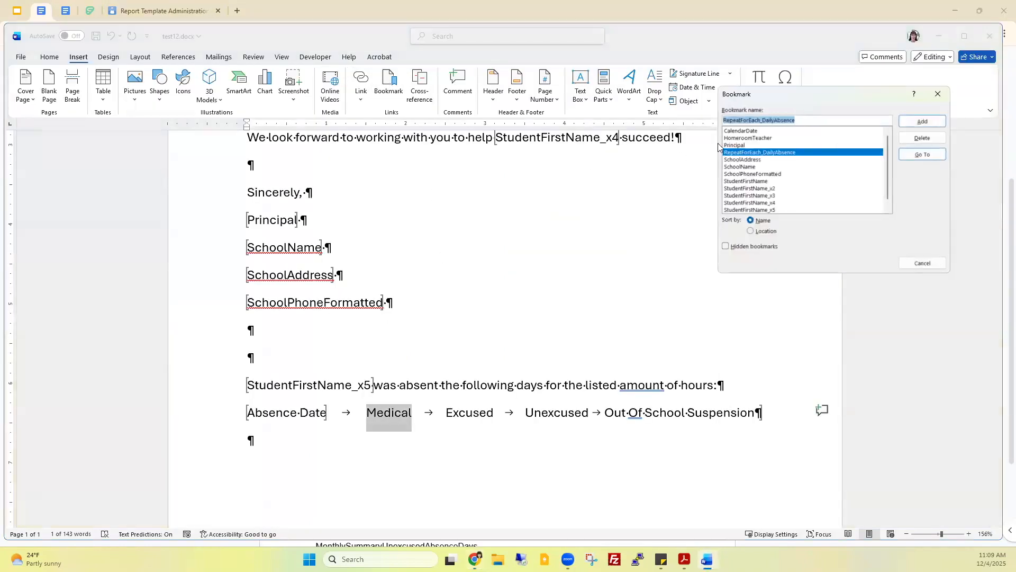
{"action": "key", "text": "ctrl+v"}
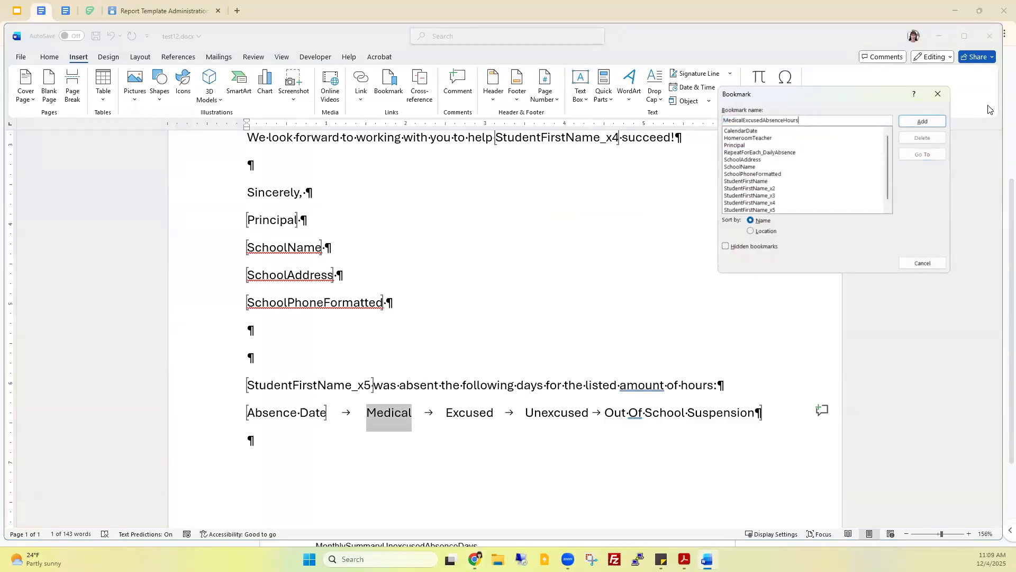
{"action": "key", "text": "Return"}
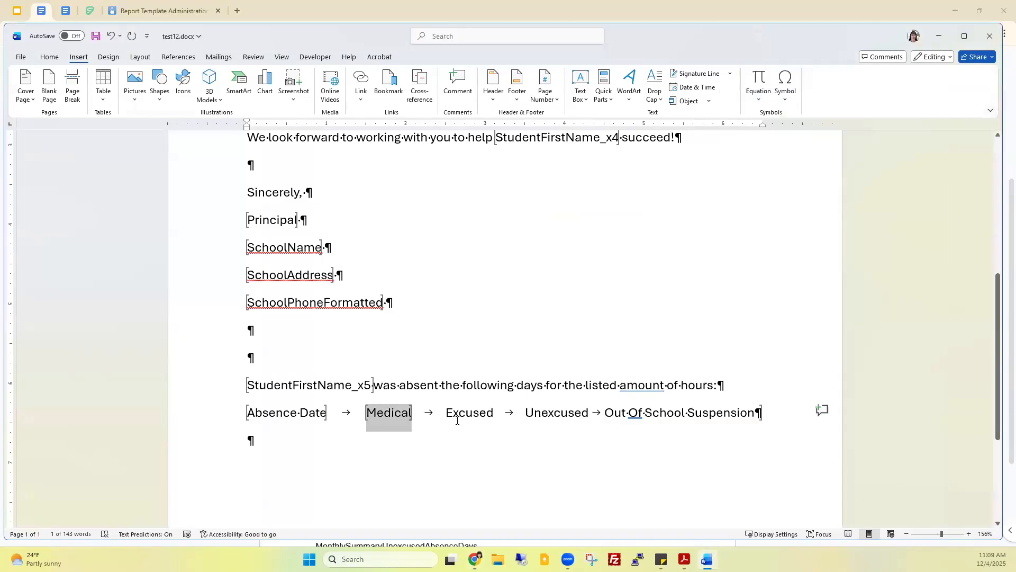
{"action": "left_click_drag", "start_coordinate": [448, 412], "coordinate": [755, 413]}
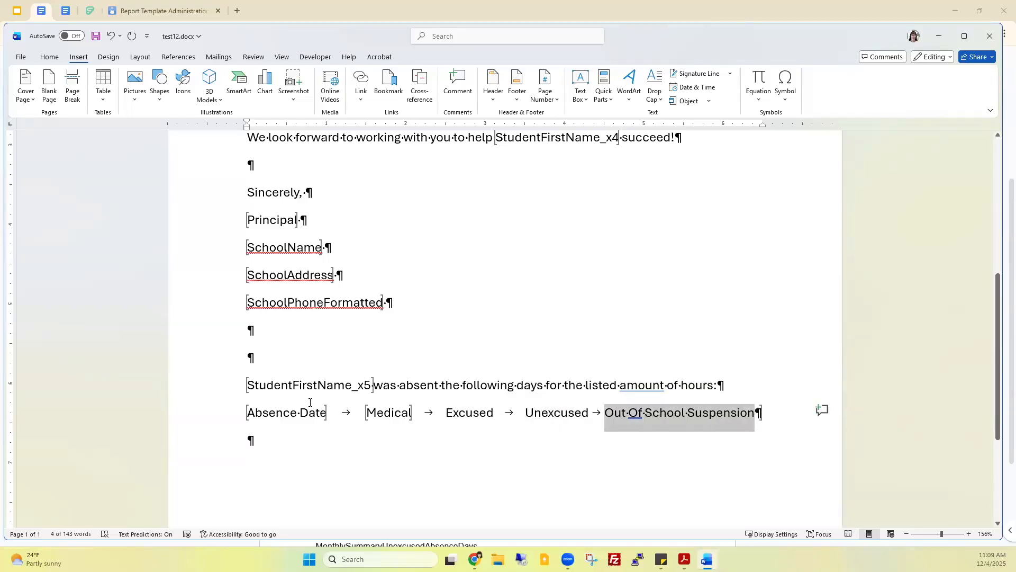
{"action": "left_click", "coordinate": [375, 411]}
{"action": "left_click", "coordinate": [465, 412]}
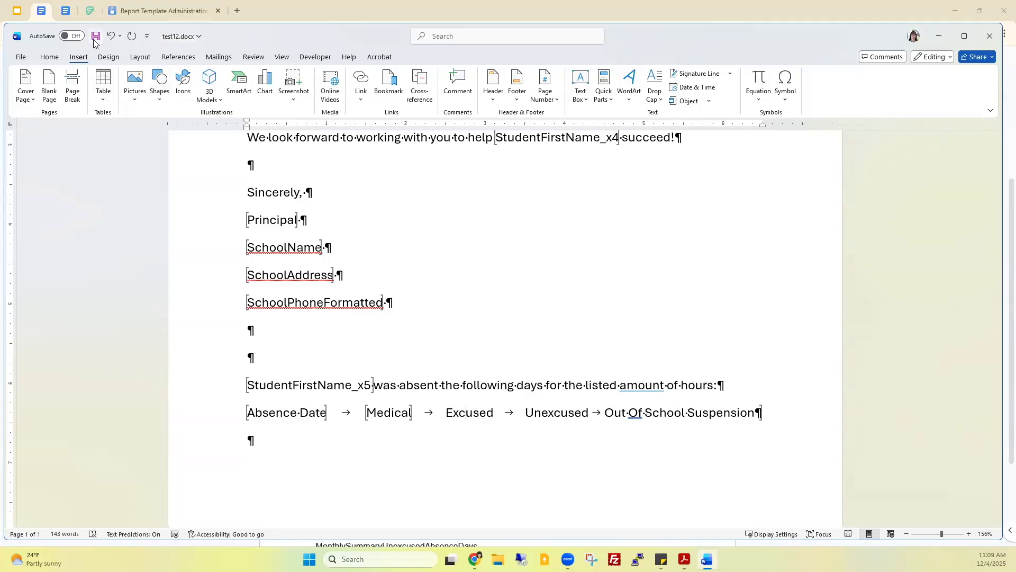
Start saving a copy of the letter in the Desktop > Letters folder with the file name test13.
{"action": "left_click", "coordinate": [20, 59]}
{"action": "left_click", "coordinate": [35, 198]}
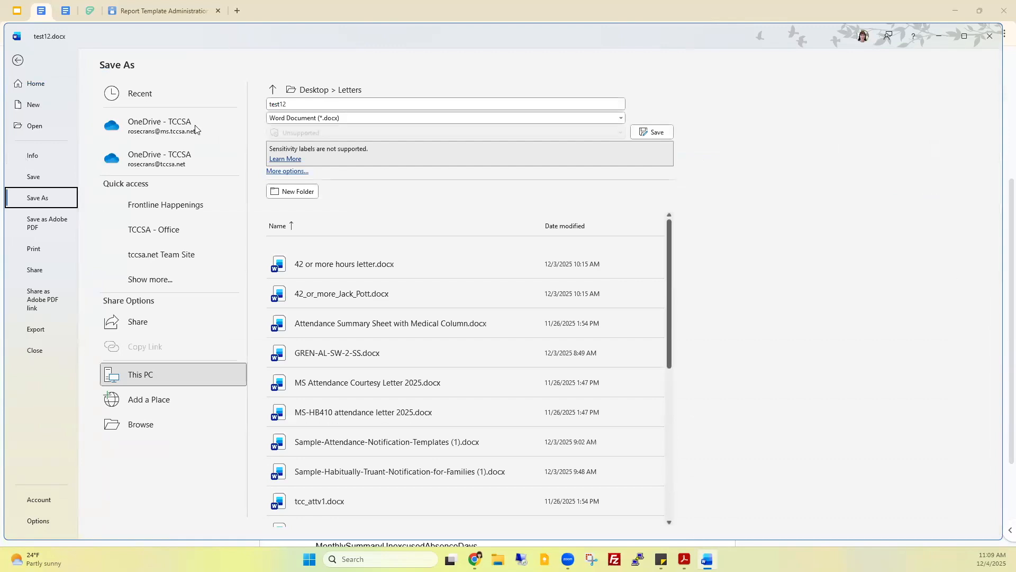
{"action": "left_click", "coordinate": [277, 108]}
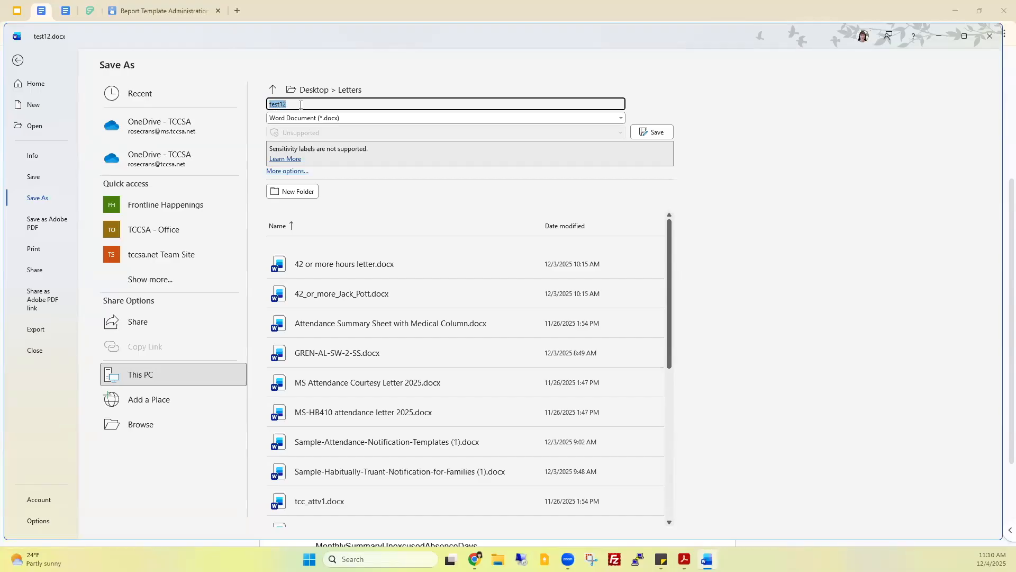
{"action": "left_click", "coordinate": [297, 105]}
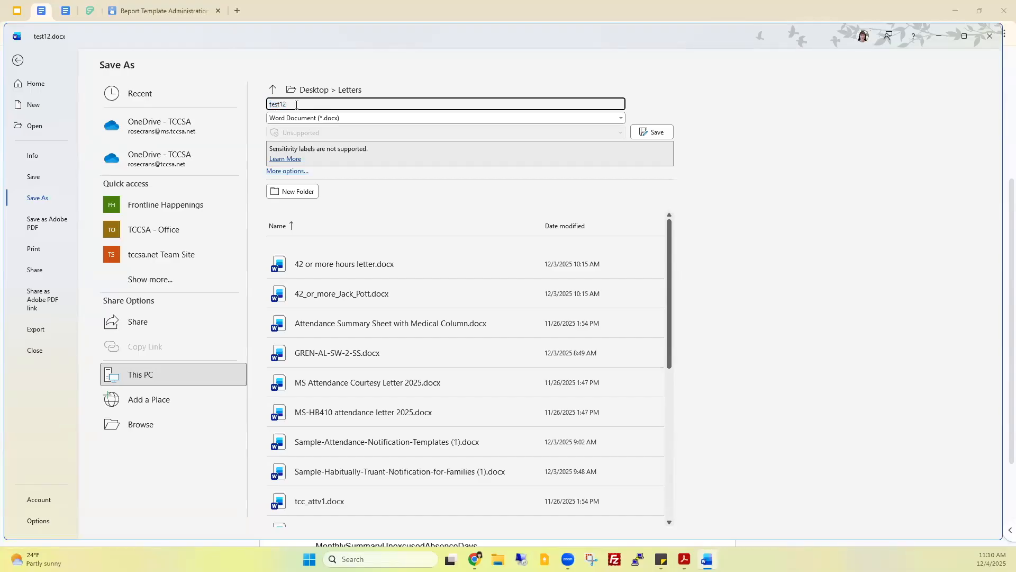
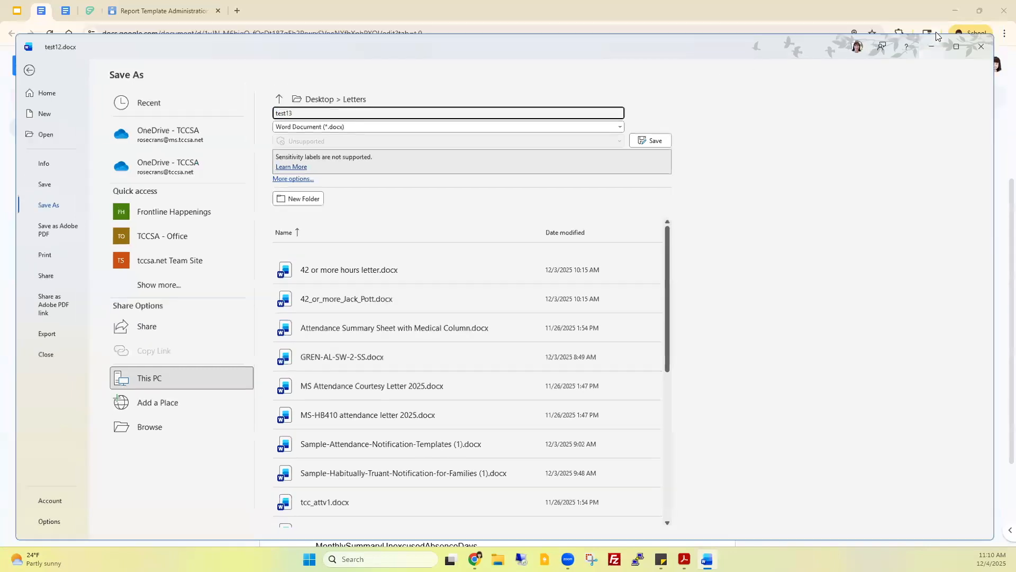
Switch to Report Template Administration in the browser and start a new Absence Intervention Letter template with the description "test 13".
{"action": "left_click", "coordinate": [938, 36]}
{"action": "left_click", "coordinate": [157, 12]}
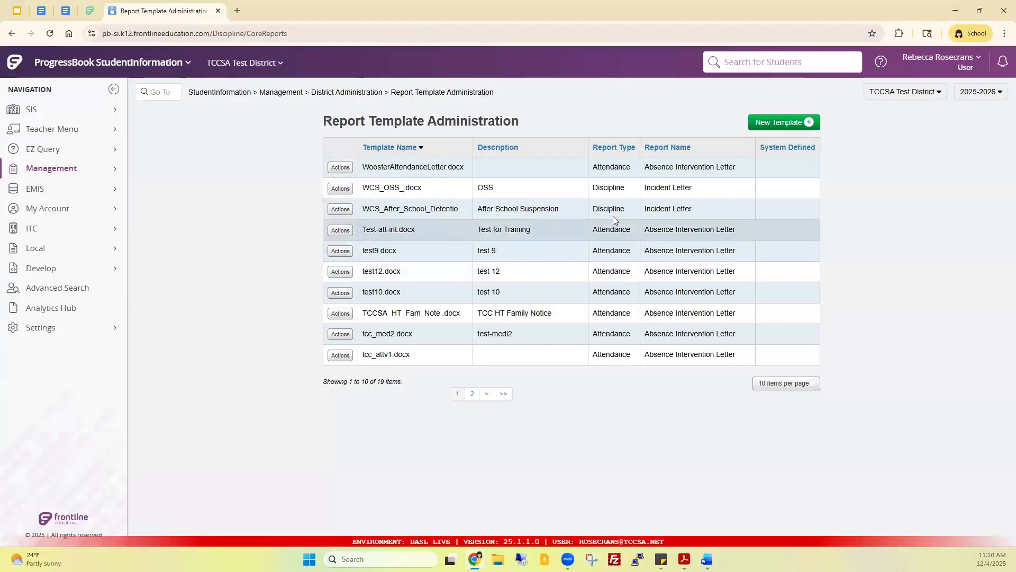
{"action": "left_click", "coordinate": [790, 124]}
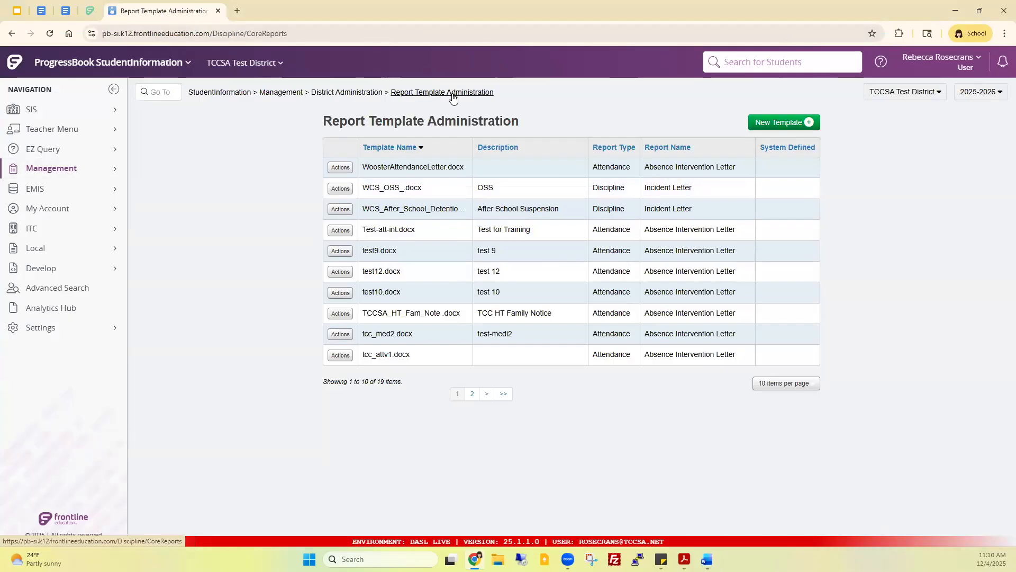
{"action": "left_click", "coordinate": [775, 122]}
{"action": "left_click", "coordinate": [434, 153]}
{"action": "left_click", "coordinate": [411, 172]}
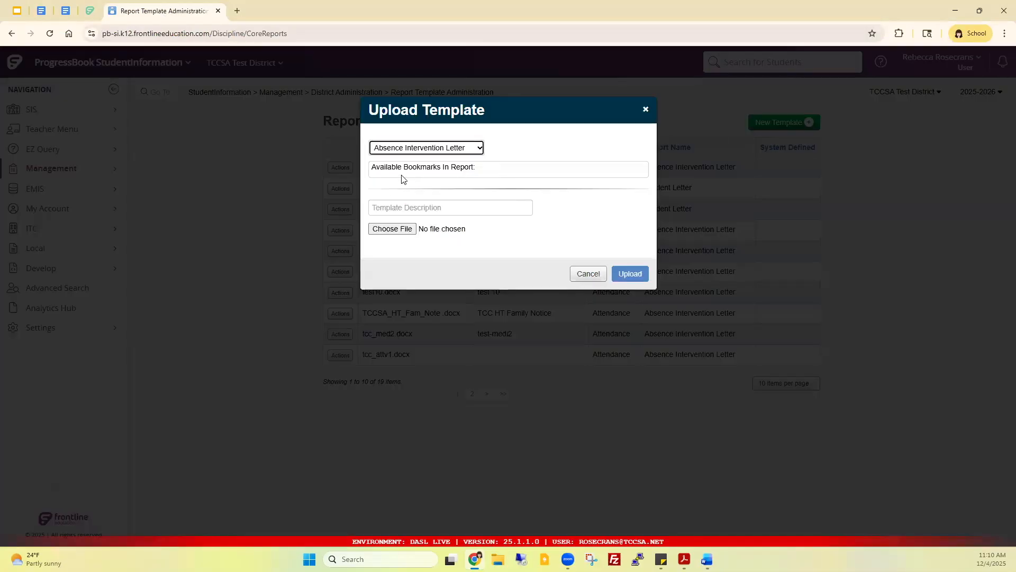
{"action": "left_click", "coordinate": [382, 288]}
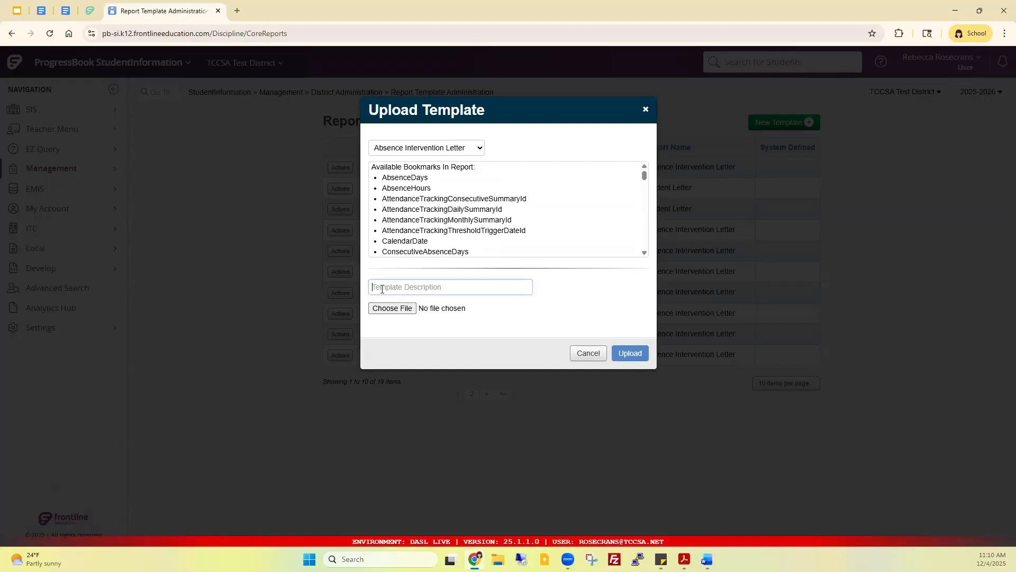
{"action": "type", "text": "test 13"}
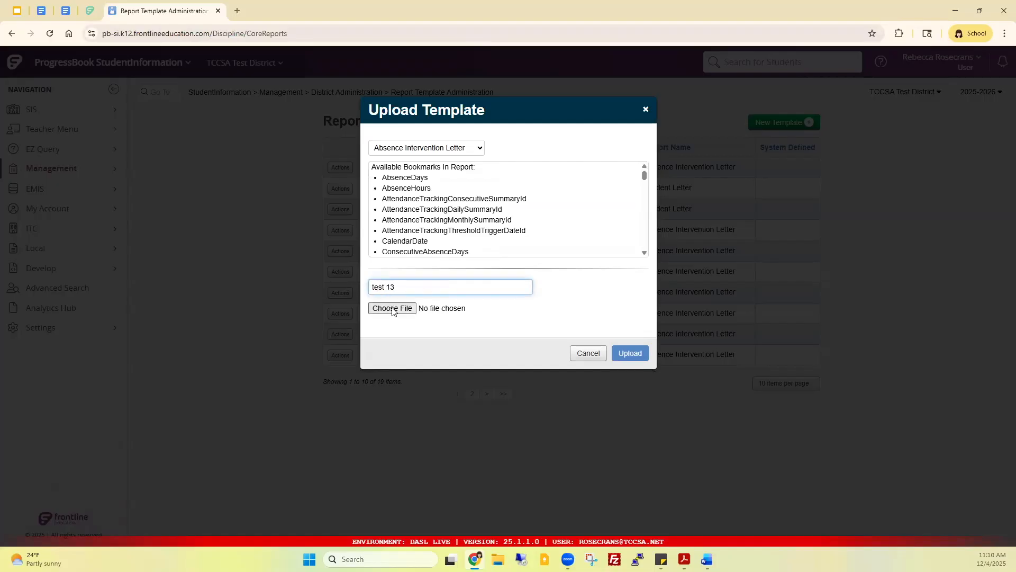
Choose test13.docx from the Letters folder as the template file and upload it.
{"action": "left_click", "coordinate": [392, 310]}
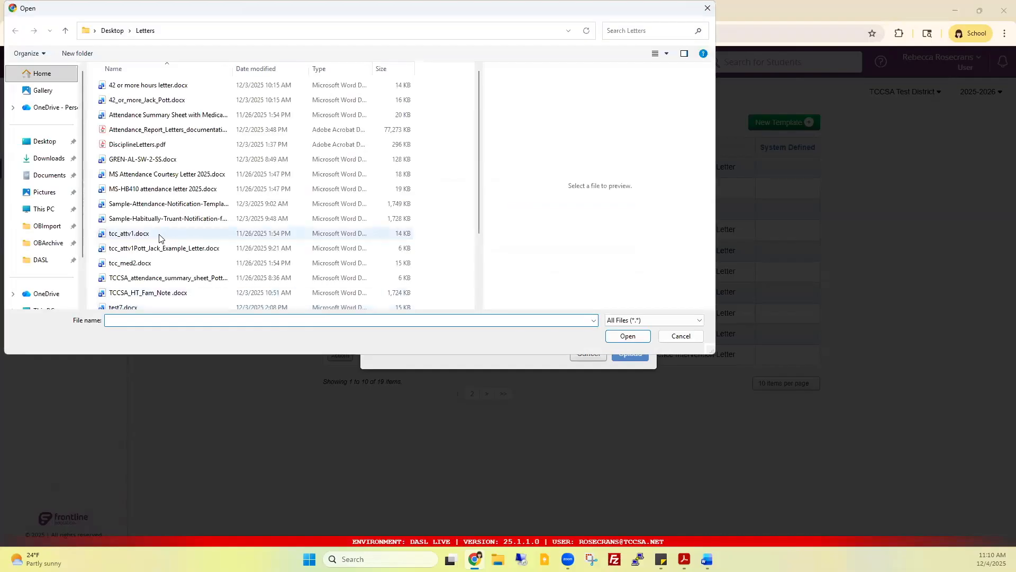
{"action": "scroll", "coordinate": [159, 239], "scroll_direction": "down", "scroll_amount": 2}
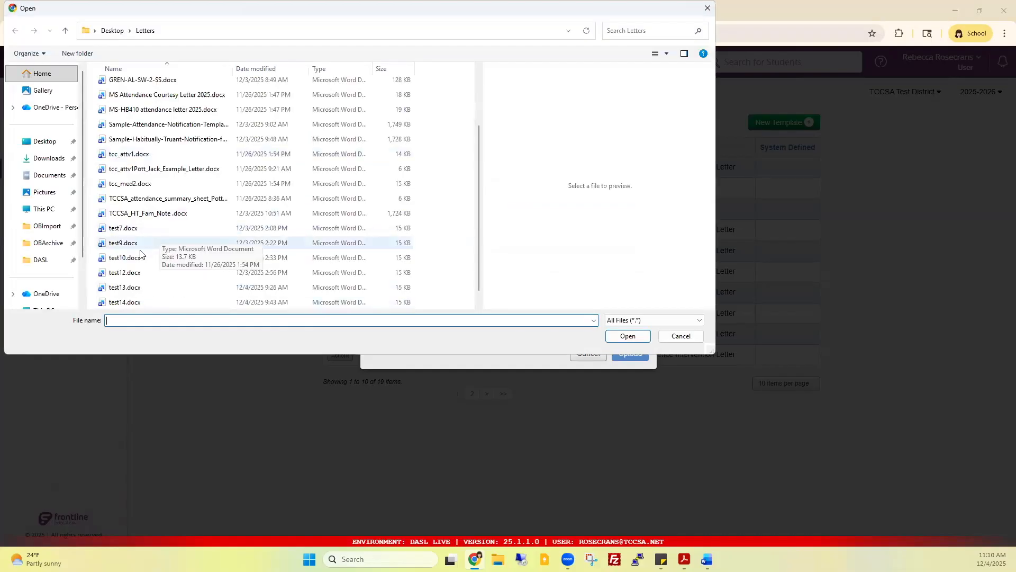
{"action": "left_click", "coordinate": [119, 290]}
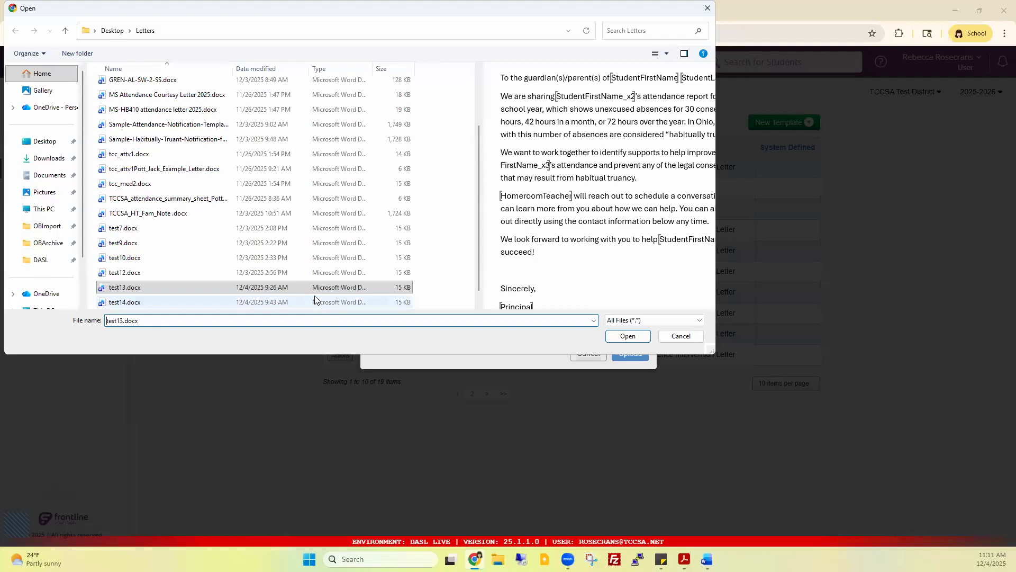
{"action": "left_click", "coordinate": [623, 338]}
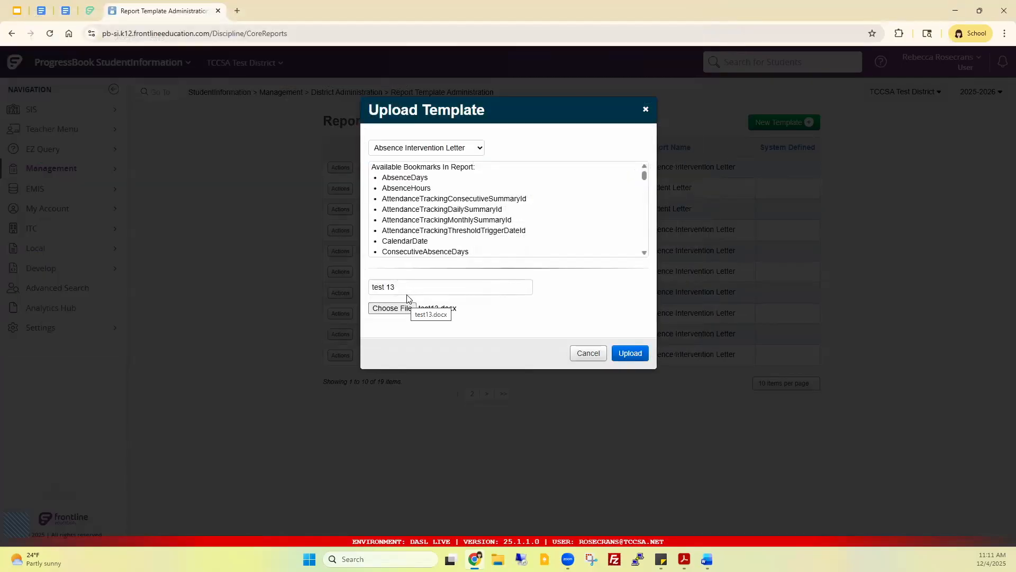
{"action": "left_click", "coordinate": [635, 356]}
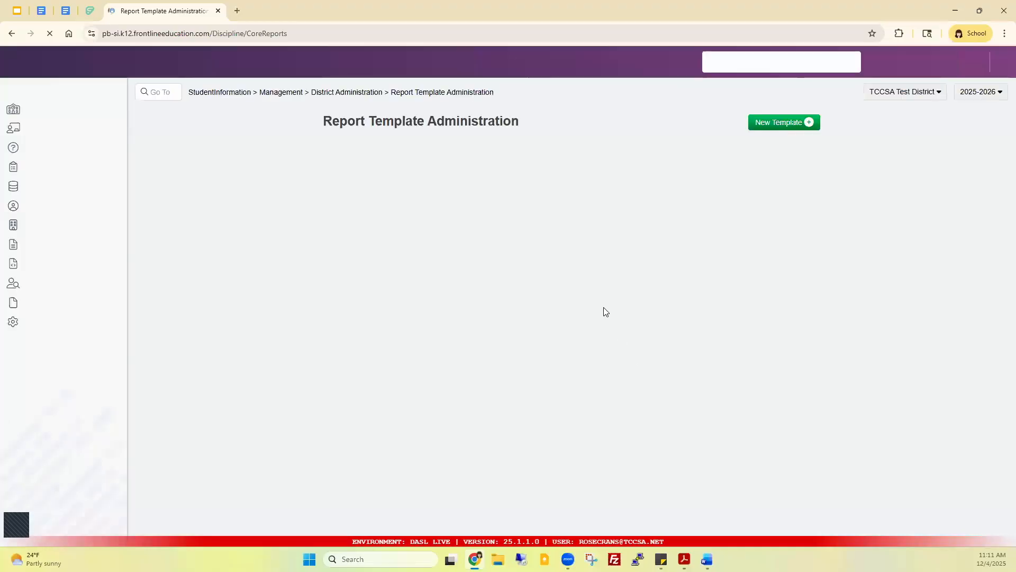
Go to the StudentInformation home page and change the school to TCCSA Test Elementary School.
{"action": "left_click", "coordinate": [225, 95]}
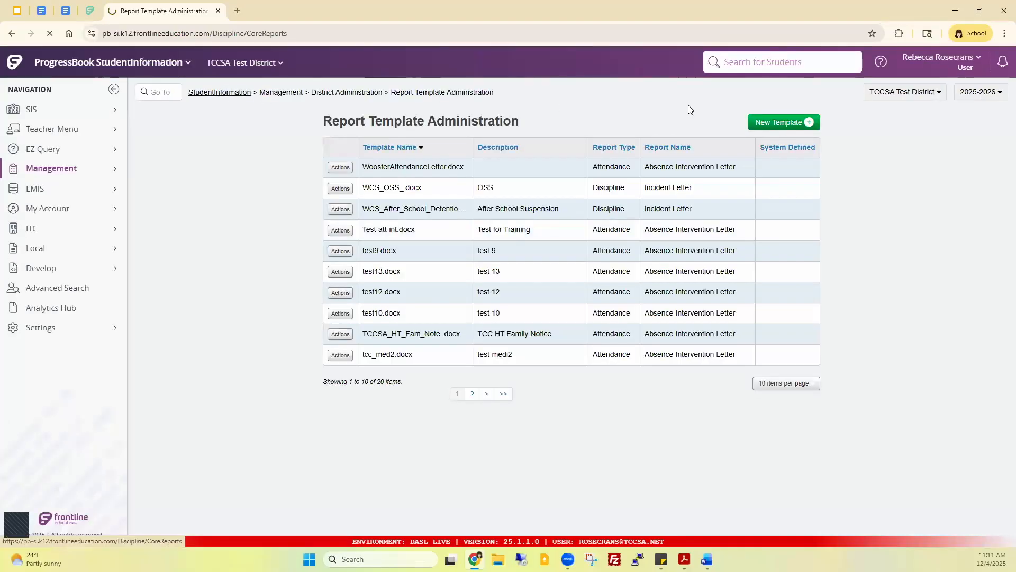
{"action": "left_click", "coordinate": [888, 99]}
{"action": "left_click", "coordinate": [886, 123]}
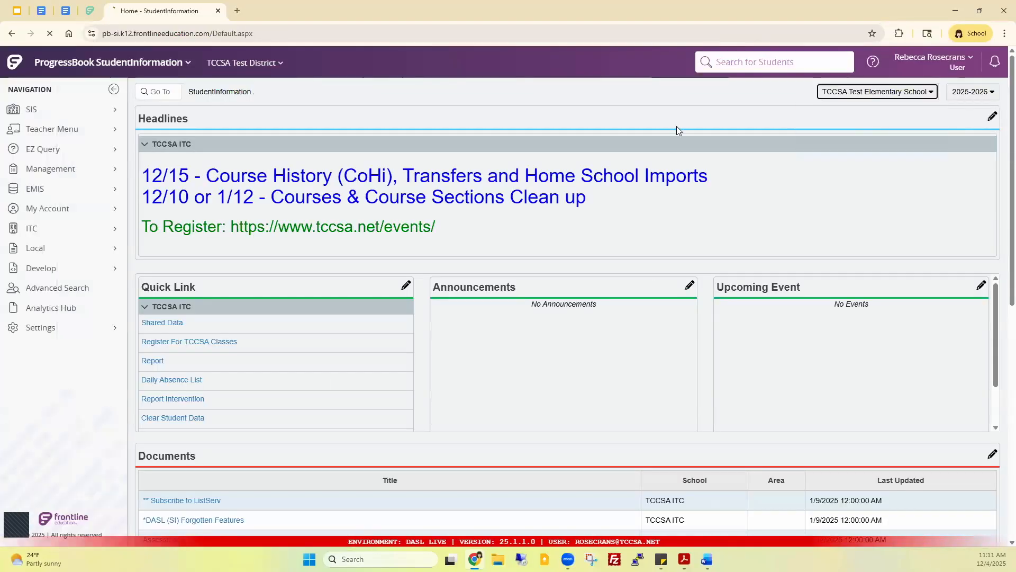
Search for the test student by name and open the student's absence intervention page.
{"action": "left_click", "coordinate": [799, 62]}
{"action": "type", "text": "budd, ros"}
{"action": "key", "text": "Return"}
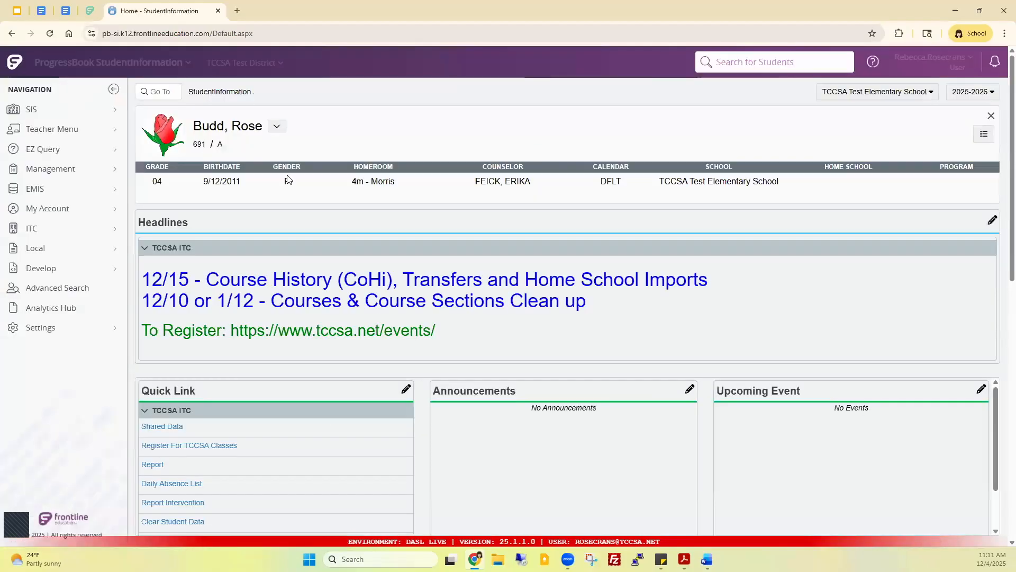
{"action": "left_click", "coordinate": [276, 127]}
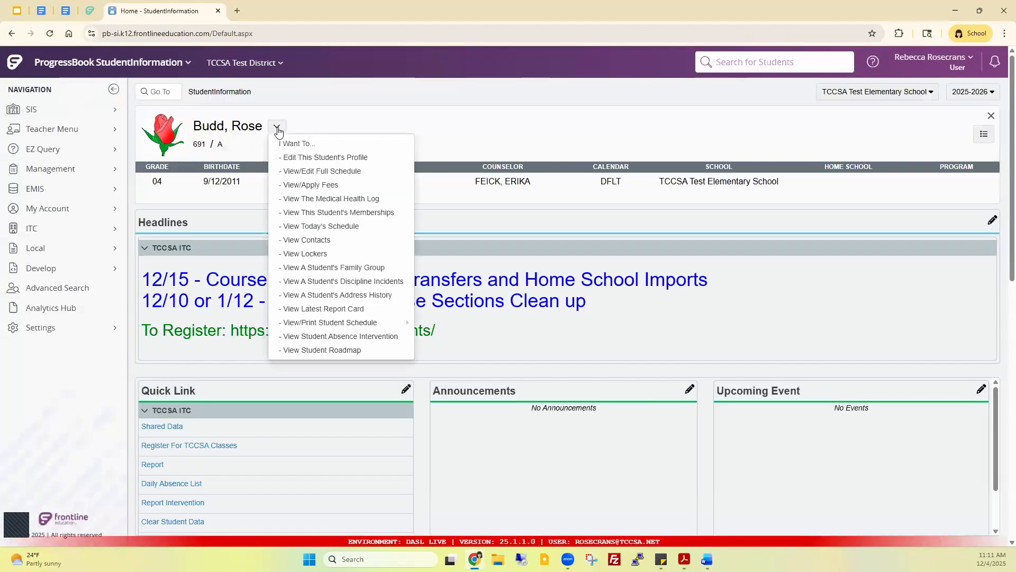
{"action": "left_click", "coordinate": [314, 336]}
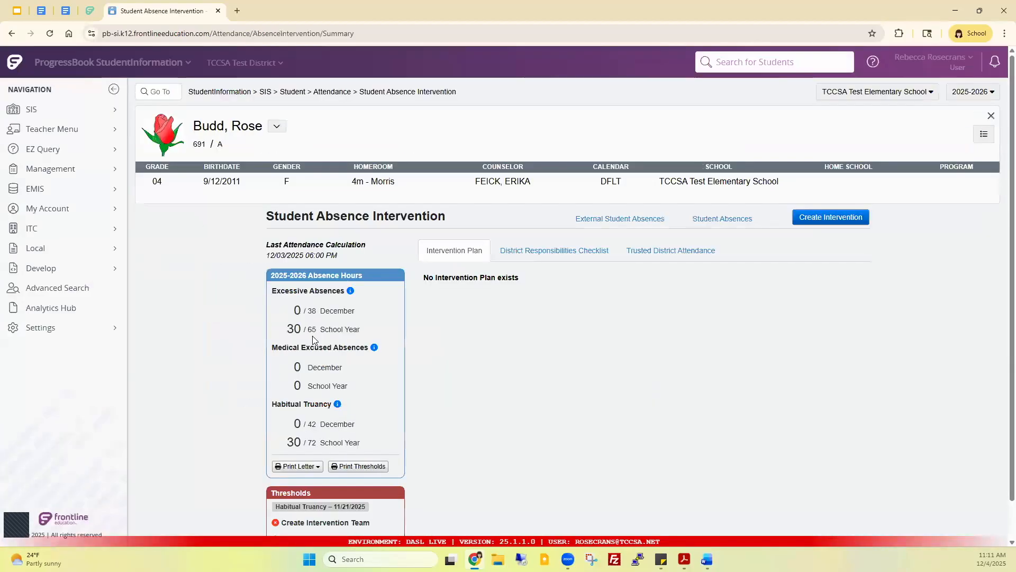
Print the student's absence letter with the "test 13" template and open the downloaded Absence Intervention Letter document.
{"action": "scroll", "coordinate": [331, 385], "scroll_direction": "down", "scroll_amount": 1}
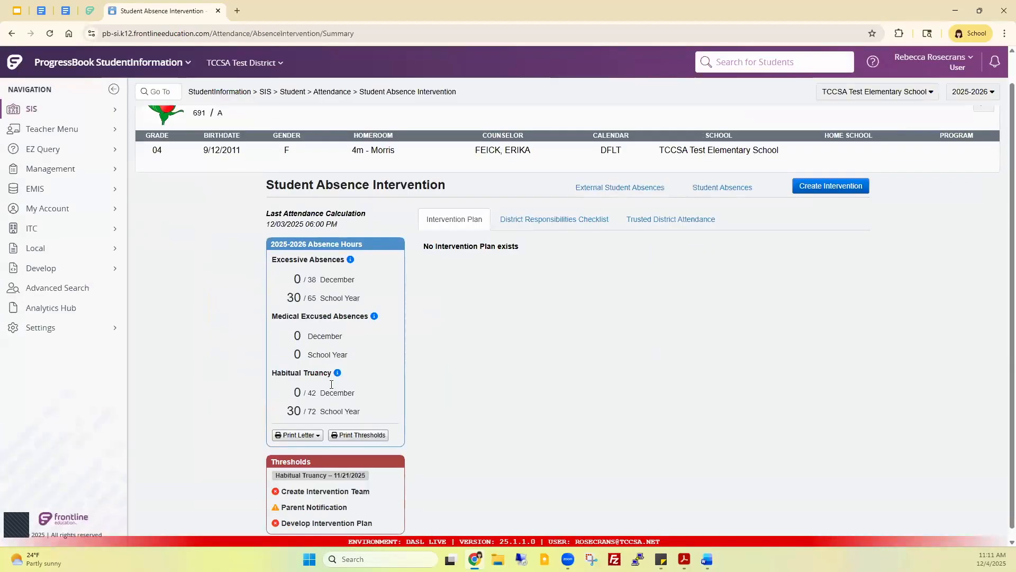
{"action": "left_click", "coordinate": [304, 427]}
{"action": "scroll", "coordinate": [306, 471], "scroll_direction": "down", "scroll_amount": 2}
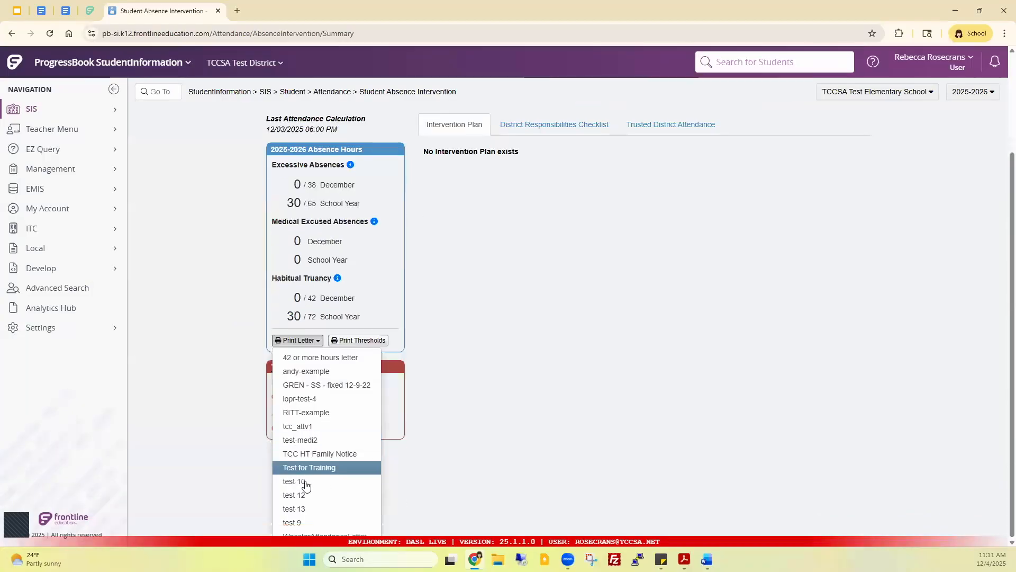
{"action": "left_click", "coordinate": [306, 504]}
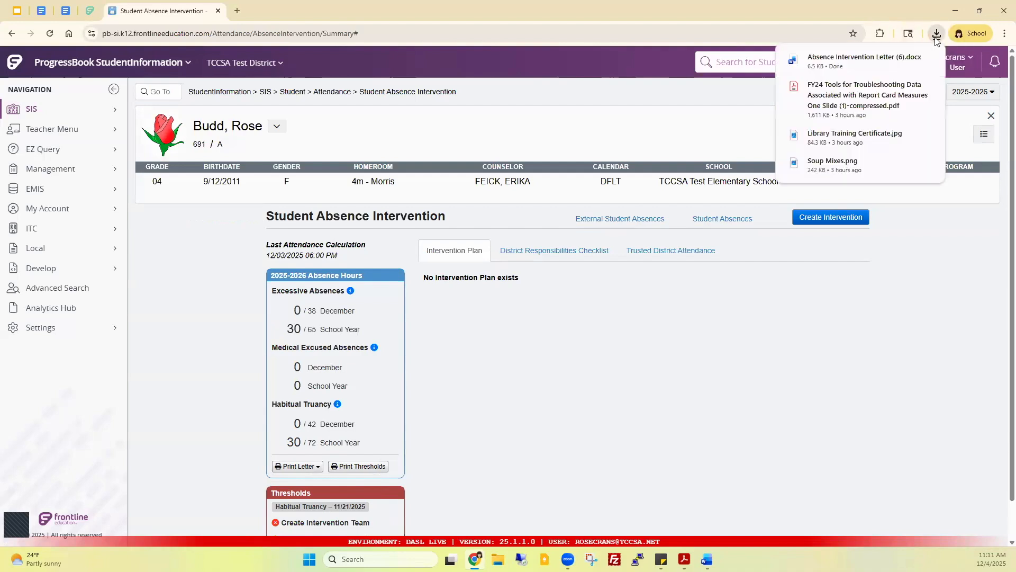
{"action": "left_click", "coordinate": [838, 64]}
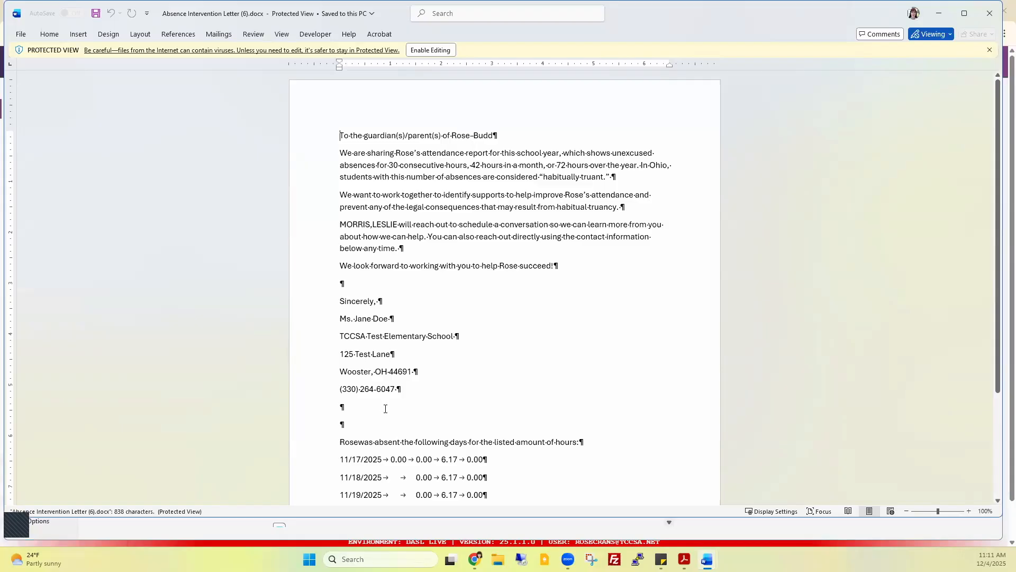
Examine the generated letter's daily absence rows, checking the date and each absence-hours column in the first row.
{"action": "scroll", "coordinate": [466, 411], "scroll_direction": "down", "scroll_amount": 1}
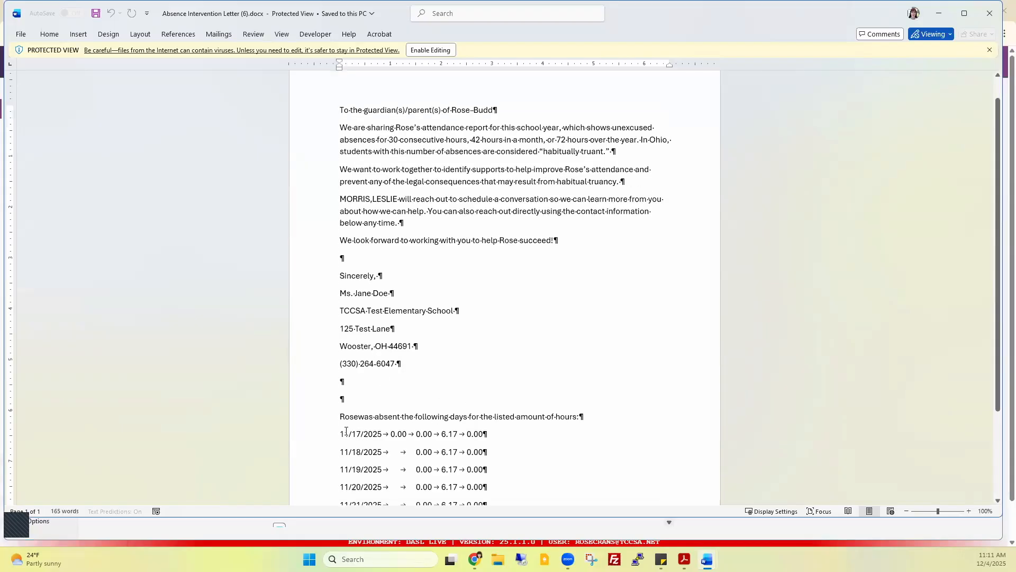
{"action": "left_click_drag", "start_coordinate": [339, 434], "coordinate": [468, 433]}
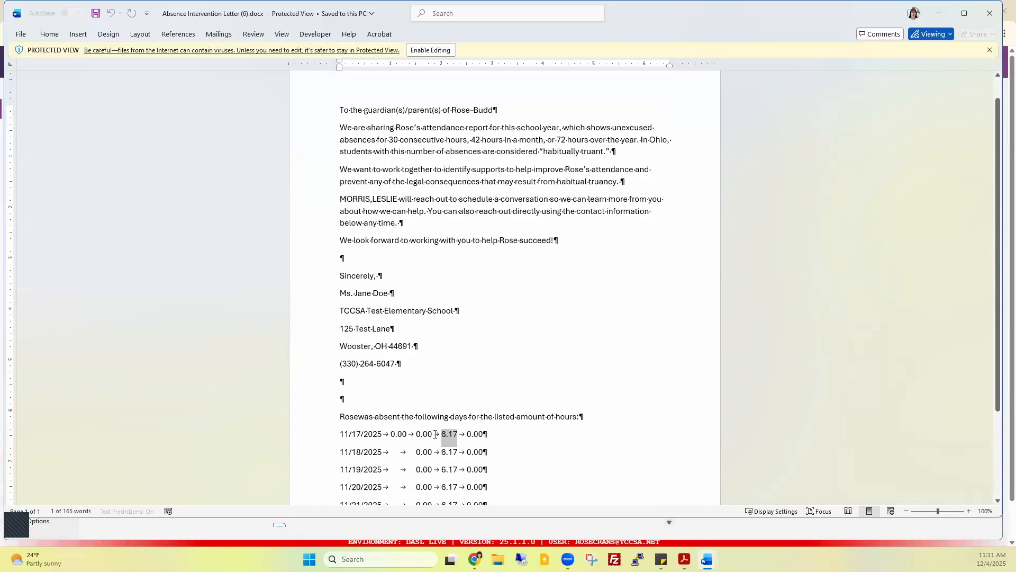
{"action": "left_click_drag", "start_coordinate": [468, 433], "coordinate": [482, 432]}
{"action": "left_click", "coordinate": [618, 422]}
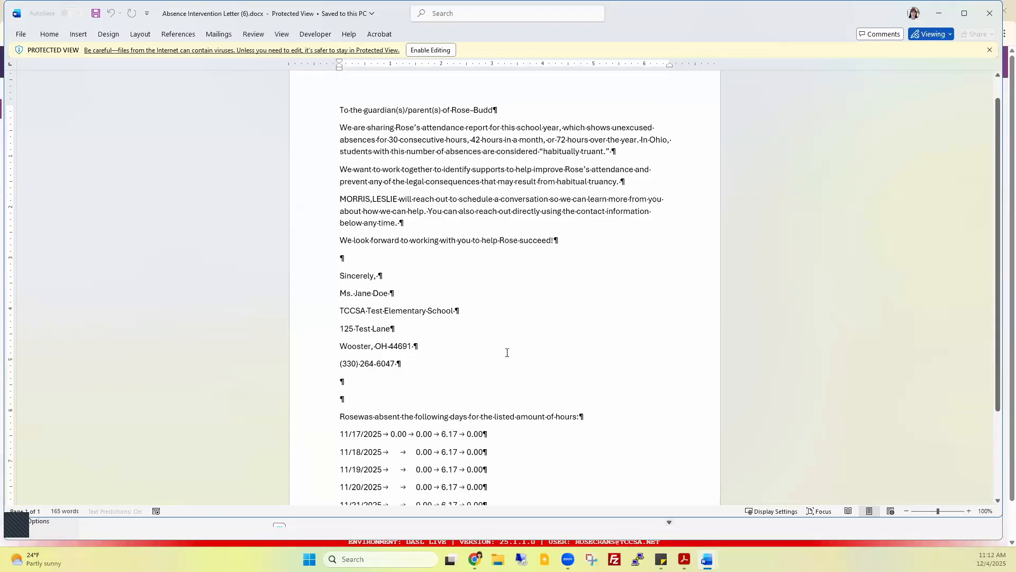
Enable editing in the generated absence letter and return to the body of the test12 template document.
{"action": "left_click", "coordinate": [439, 50]}
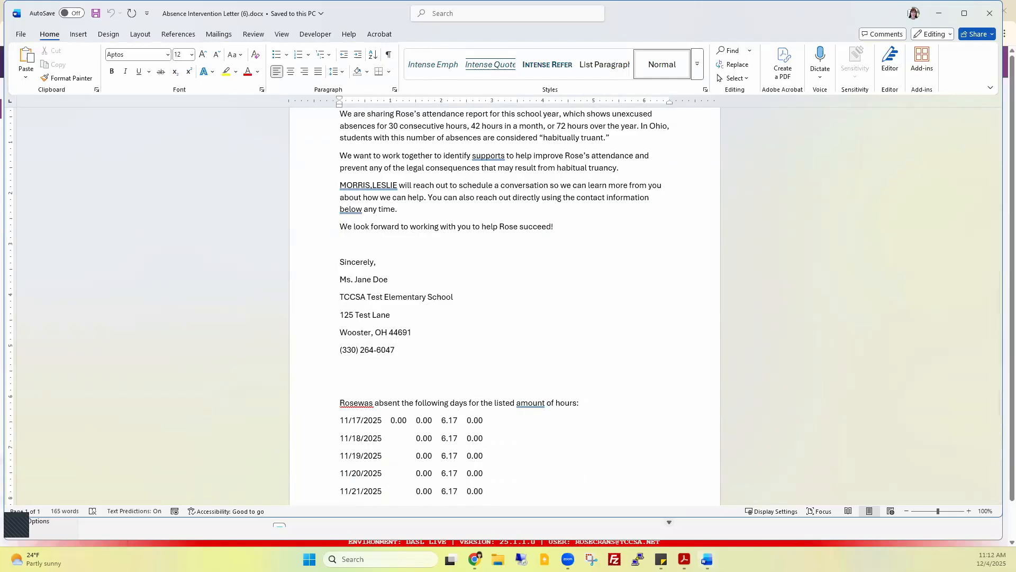
{"action": "left_click", "coordinate": [707, 559]}
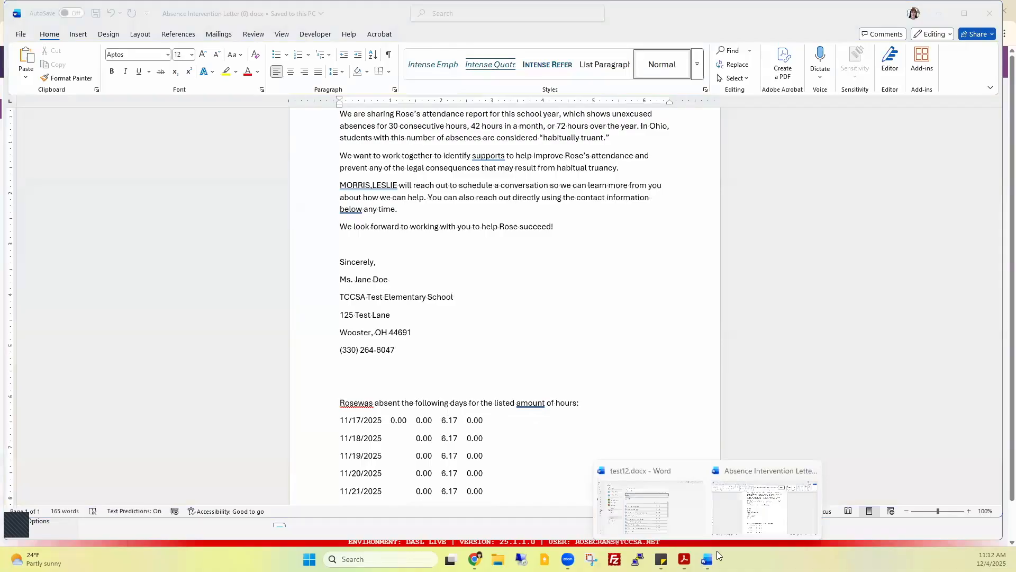
{"action": "left_click", "coordinate": [651, 506]}
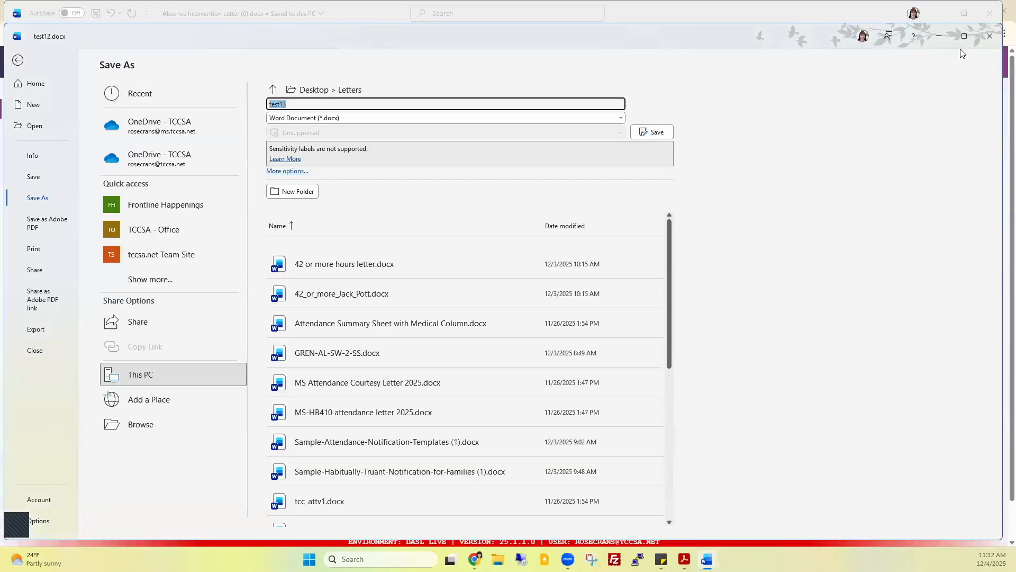
{"action": "left_click", "coordinate": [18, 61]}
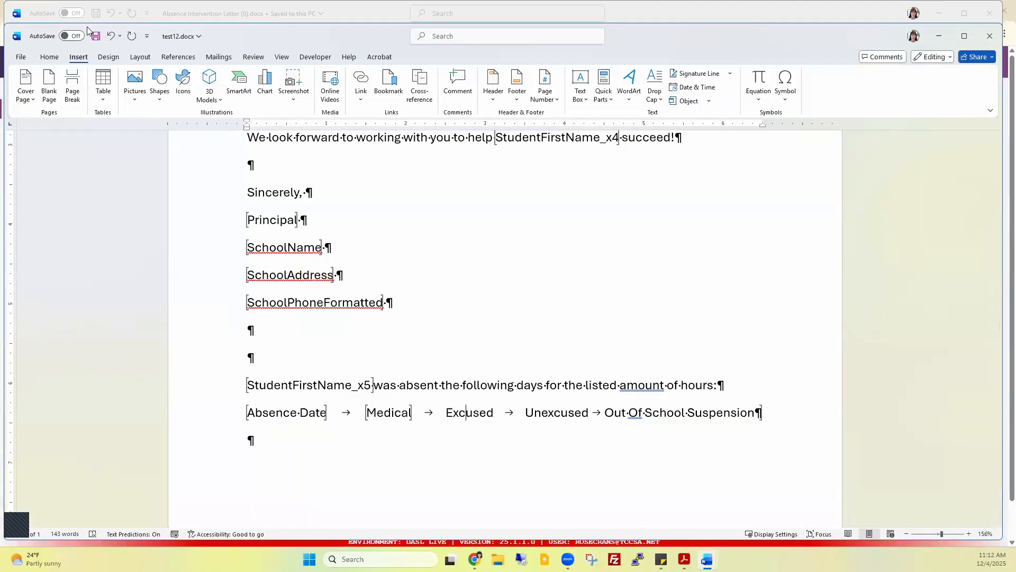
{"action": "left_click", "coordinate": [24, 58]}
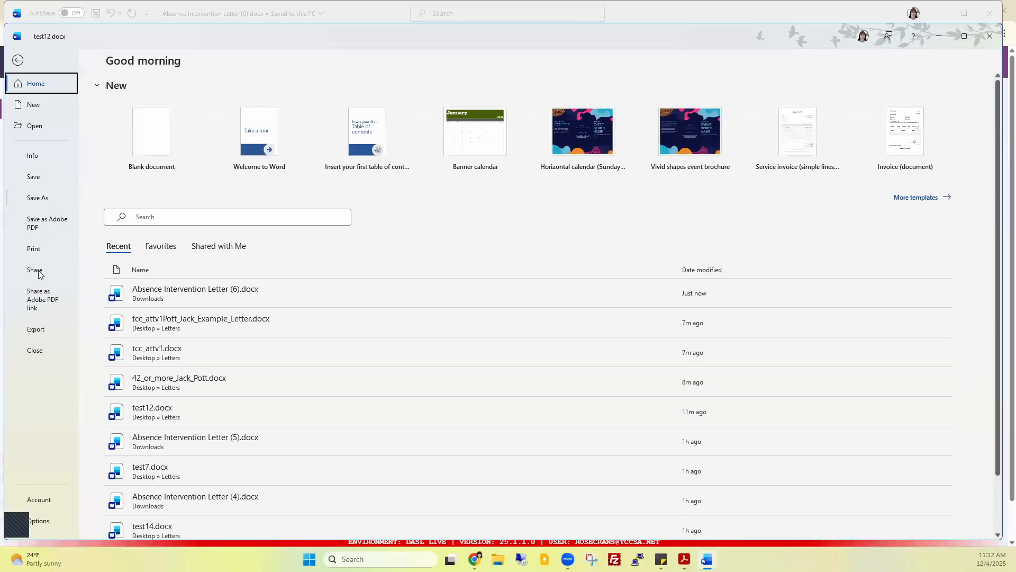
{"action": "left_click", "coordinate": [47, 200]}
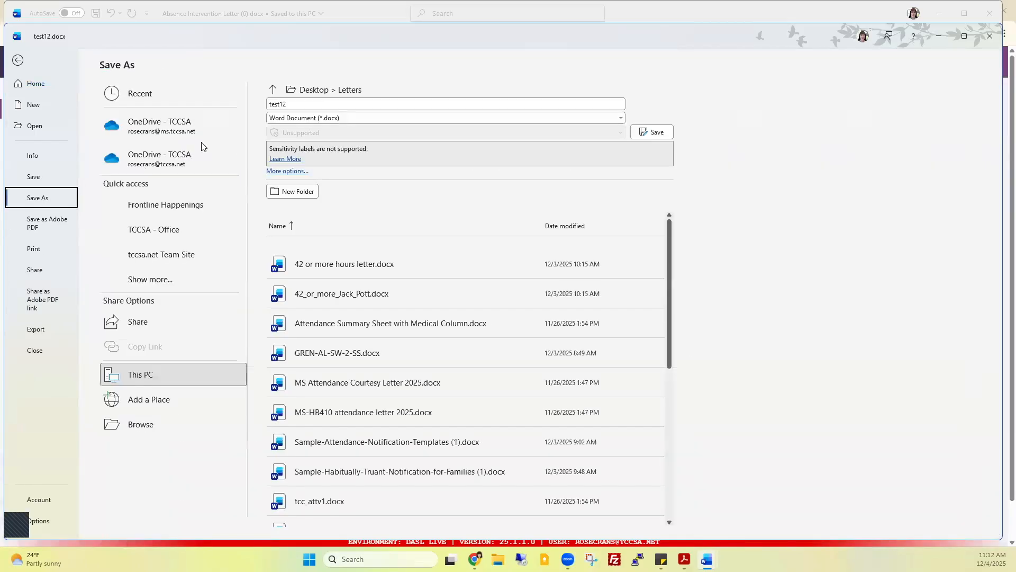
{"action": "left_click", "coordinate": [297, 101]}
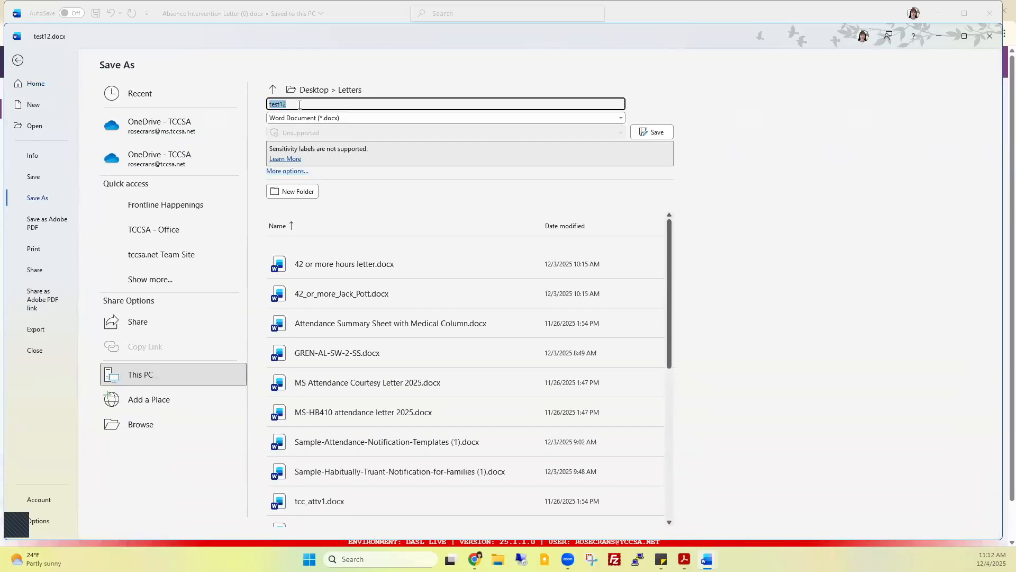
{"action": "key", "text": "End"}
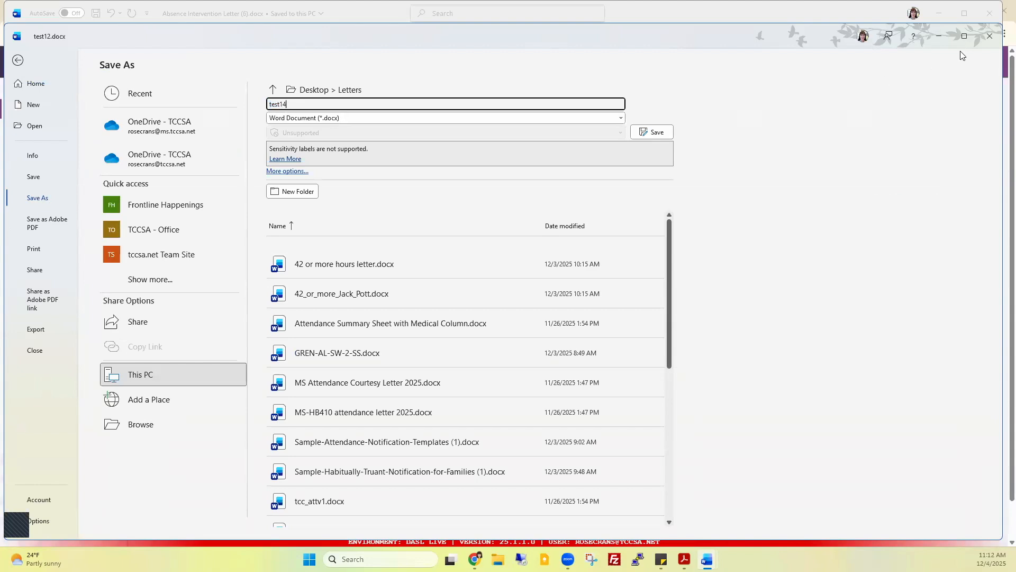
Close the test12 template without saving, and close the generated letter after checking its first absence row.
{"action": "left_click", "coordinate": [990, 37]}
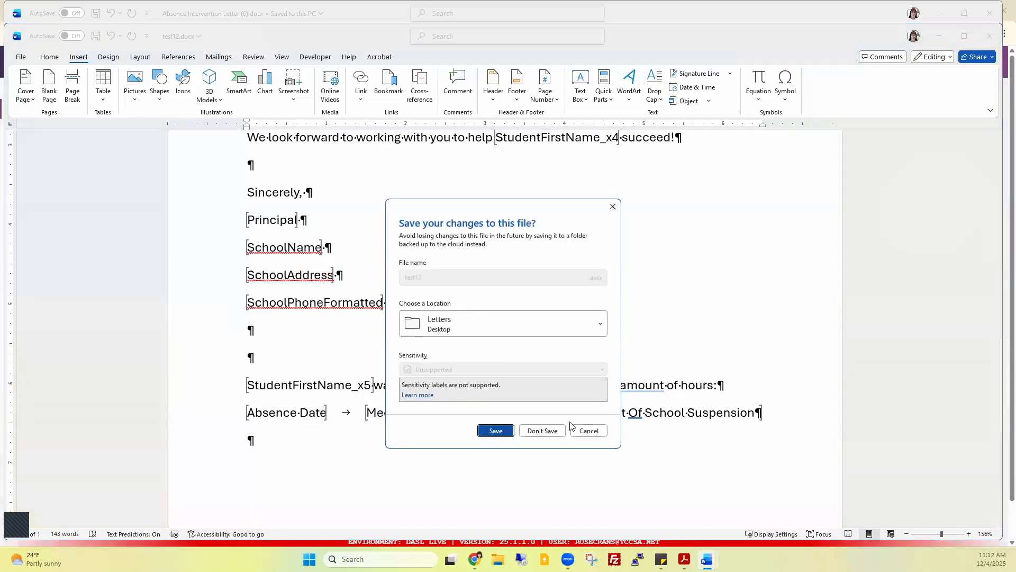
{"action": "left_click", "coordinate": [542, 430]}
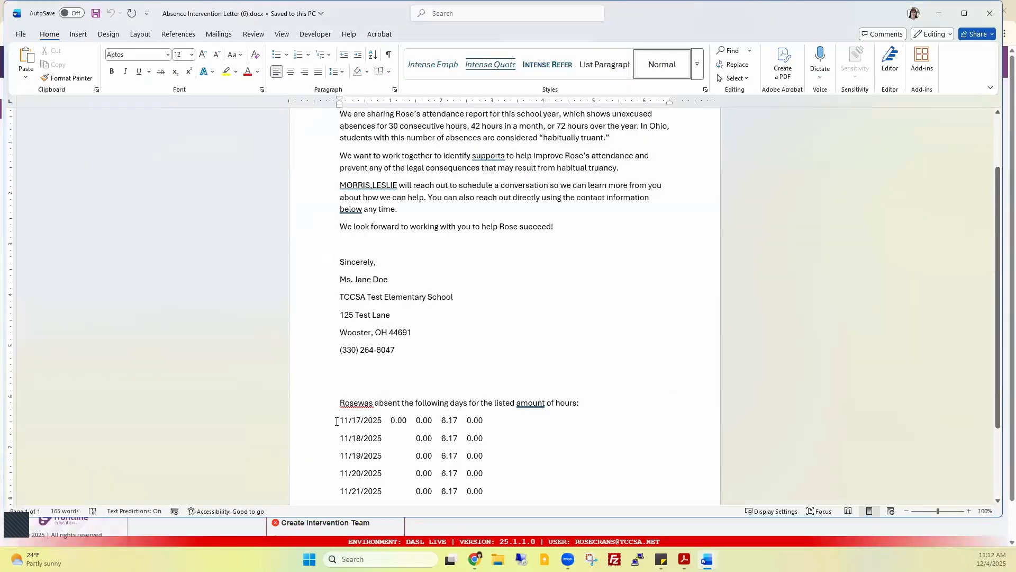
{"action": "left_click_drag", "start_coordinate": [336, 420], "coordinate": [411, 420]}
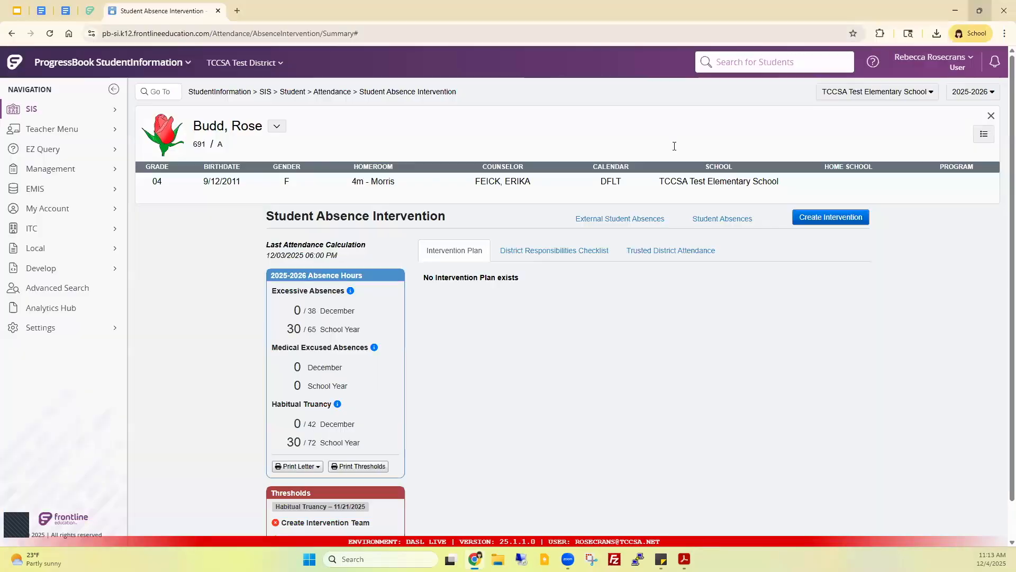
{"action": "left_click", "coordinate": [992, 18]}
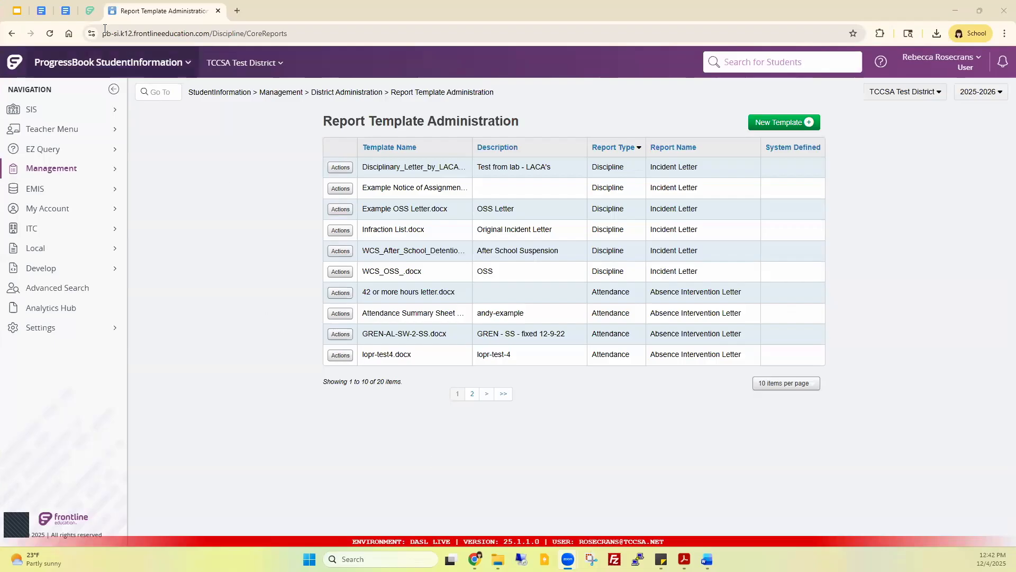
Open the How to Create Discipline Letters PDF guide and enlarge it to 175%.
{"action": "left_click", "coordinate": [90, 11]}
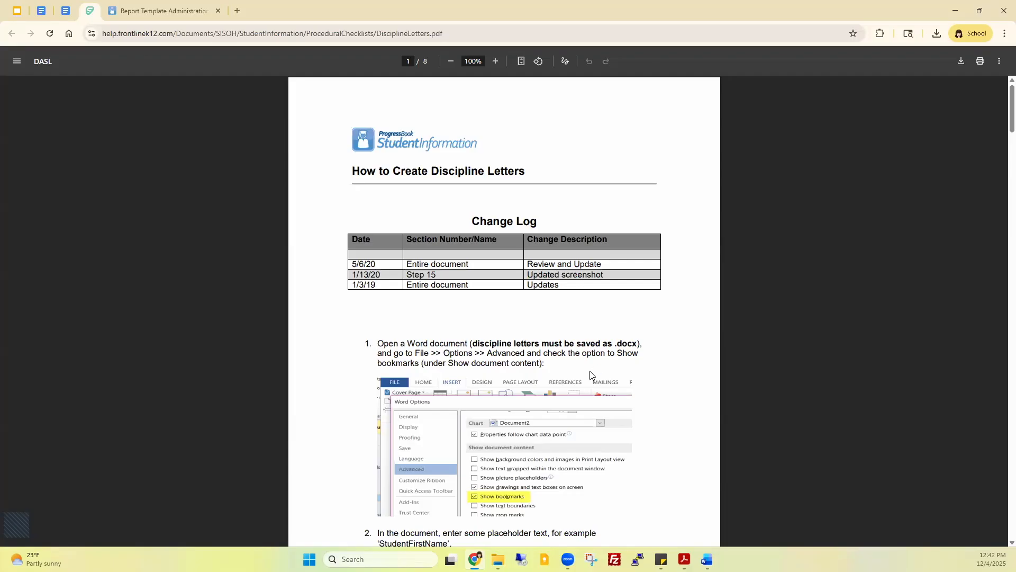
{"action": "left_click", "coordinate": [494, 62]}
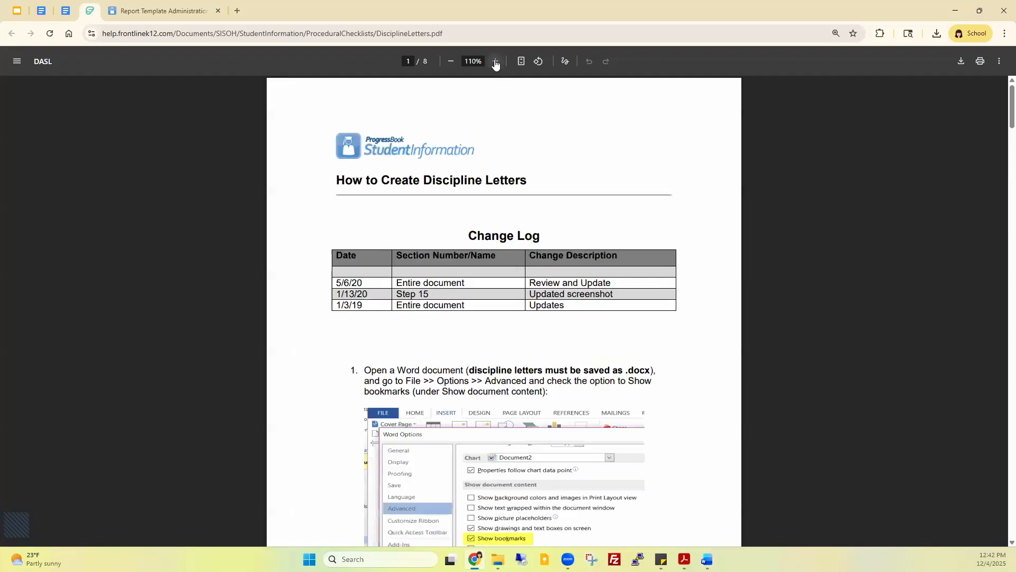
{"action": "left_click", "coordinate": [495, 62]}
{"action": "left_click", "coordinate": [497, 63]}
{"action": "left_click", "coordinate": [497, 63]}
Examine guide steps 1 to 7 on showing, inserting and naming bookmarks, including the _x2 and _x3 suffixes for repeats.
{"action": "scroll", "coordinate": [522, 292], "scroll_direction": "down", "scroll_amount": 7}
{"action": "scroll", "coordinate": [524, 300], "scroll_direction": "down", "scroll_amount": 1}
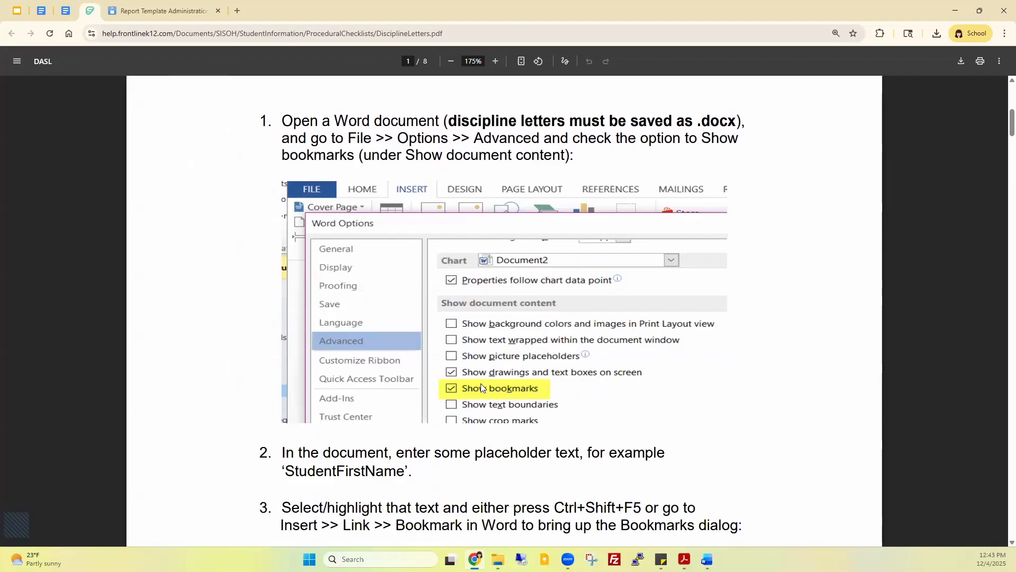
{"action": "scroll", "coordinate": [481, 388], "scroll_direction": "down", "scroll_amount": 3}
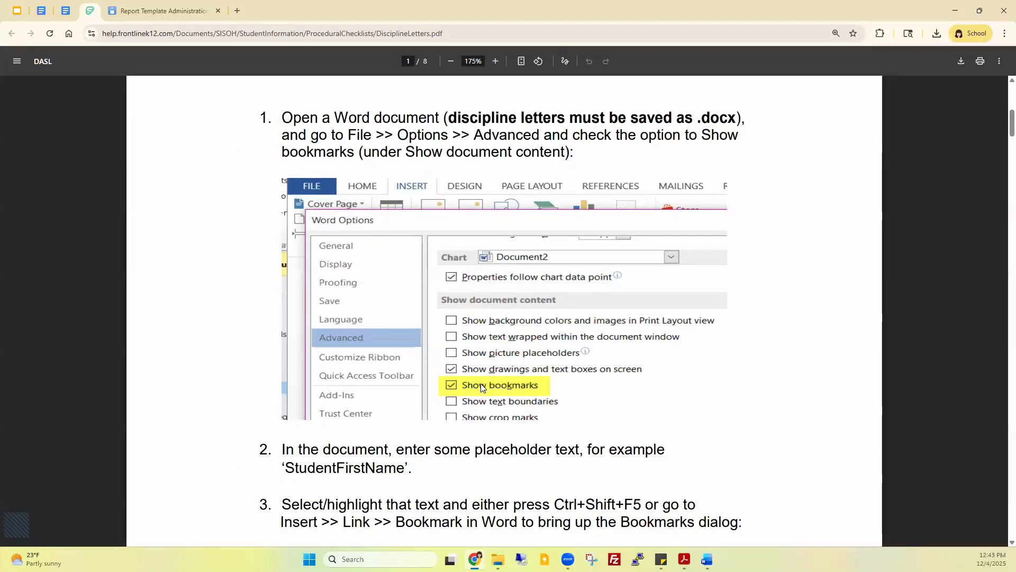
{"action": "scroll", "coordinate": [481, 387], "scroll_direction": "down", "scroll_amount": 7}
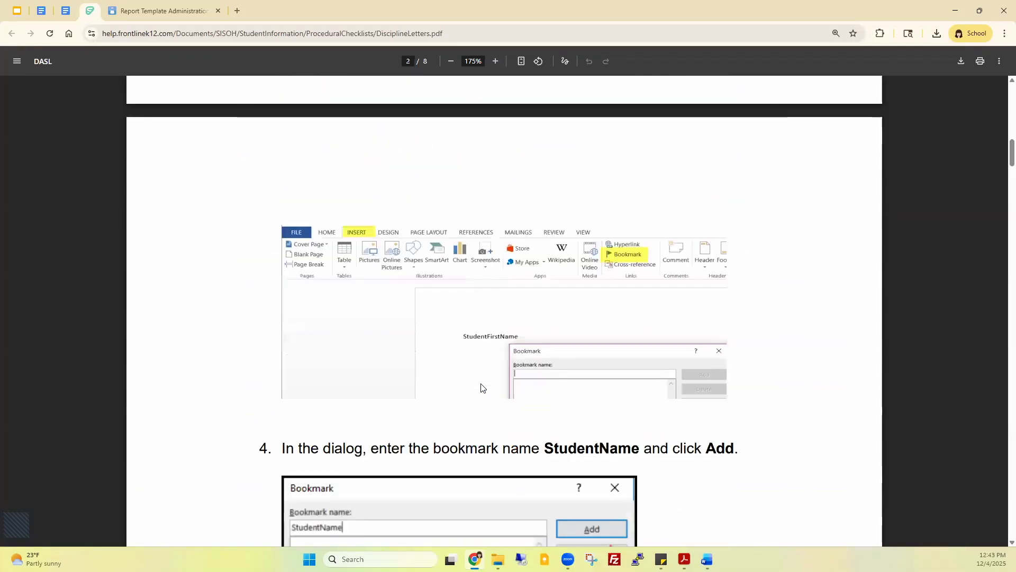
{"action": "scroll", "coordinate": [481, 388], "scroll_direction": "down", "scroll_amount": 2}
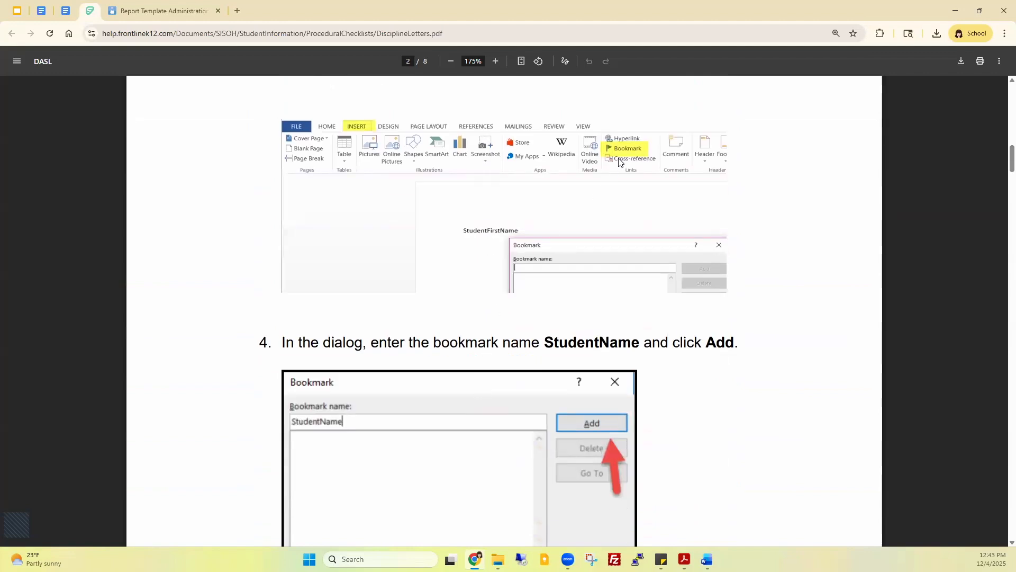
{"action": "scroll", "coordinate": [521, 340], "scroll_direction": "down", "scroll_amount": 3}
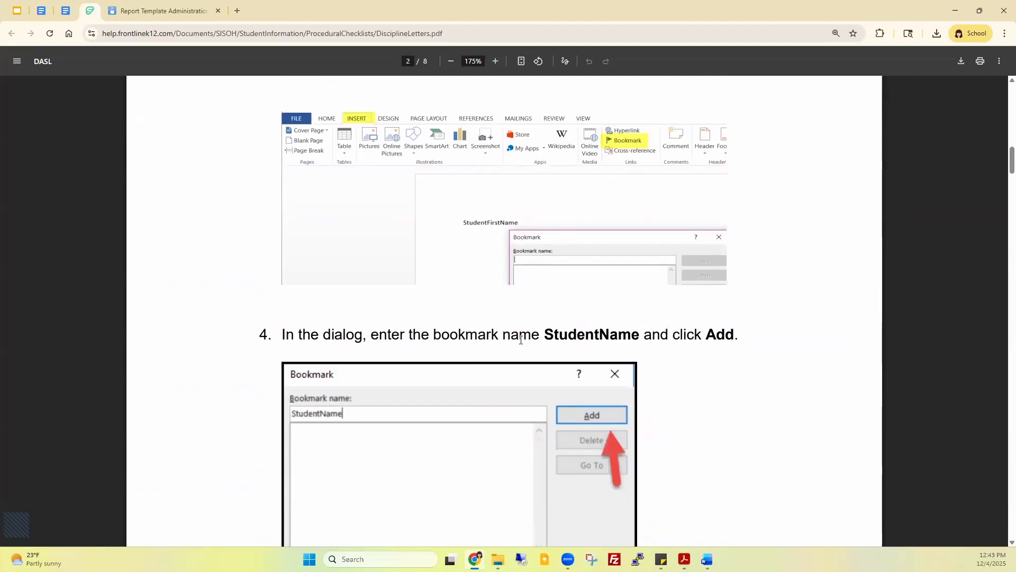
{"action": "scroll", "coordinate": [521, 340], "scroll_direction": "down", "scroll_amount": 6}
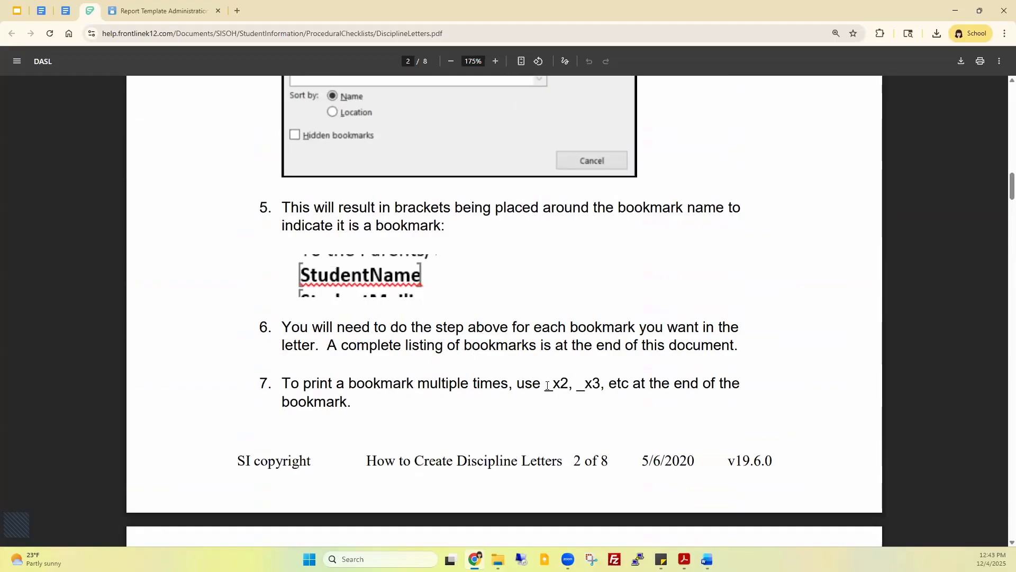
{"action": "left_click_drag", "start_coordinate": [546, 385], "coordinate": [601, 384]}
Examine guide steps 8 to 15 on RepeatForEach bookmarks, uploading the template and printing the discipline letter.
{"action": "scroll", "coordinate": [431, 384], "scroll_direction": "down", "scroll_amount": 10}
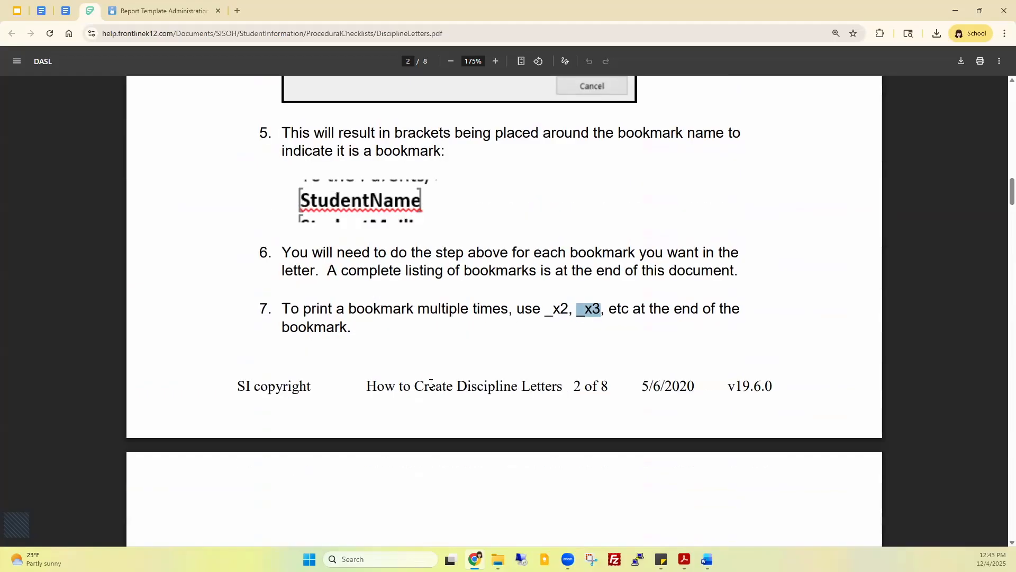
{"action": "scroll", "coordinate": [431, 383], "scroll_direction": "down", "scroll_amount": 5}
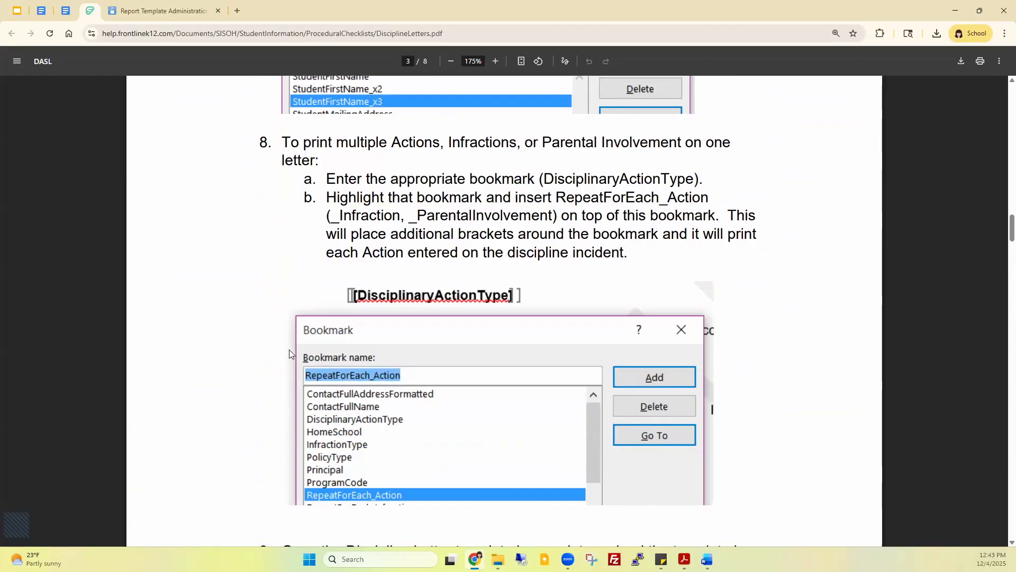
{"action": "scroll", "coordinate": [290, 354], "scroll_direction": "down", "scroll_amount": 10}
{"action": "scroll", "coordinate": [290, 354], "scroll_direction": "down", "scroll_amount": 7}
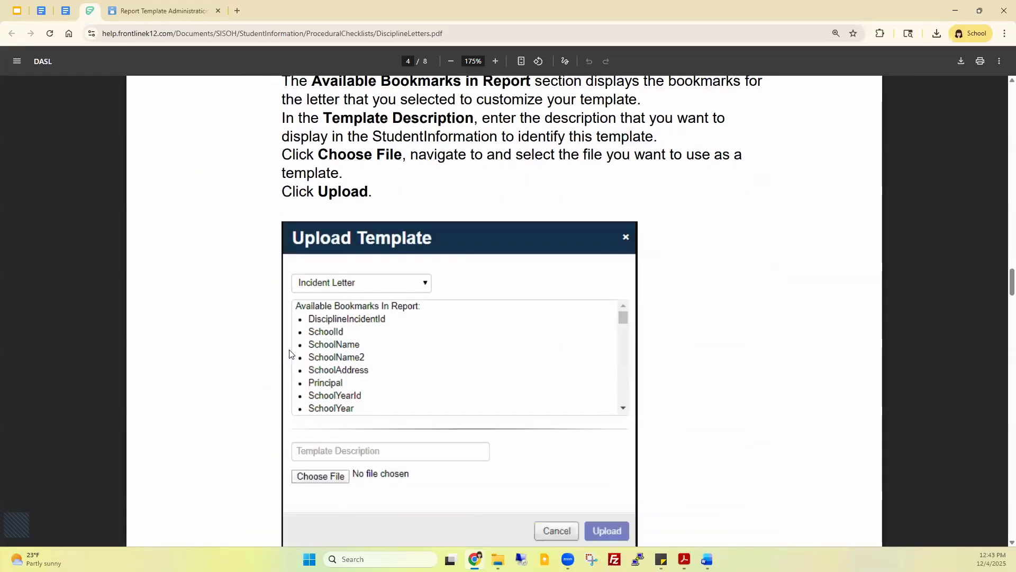
{"action": "scroll", "coordinate": [290, 354], "scroll_direction": "down", "scroll_amount": 8}
{"action": "scroll", "coordinate": [291, 353], "scroll_direction": "down", "scroll_amount": 10}
{"action": "scroll", "coordinate": [290, 353], "scroll_direction": "down", "scroll_amount": 5}
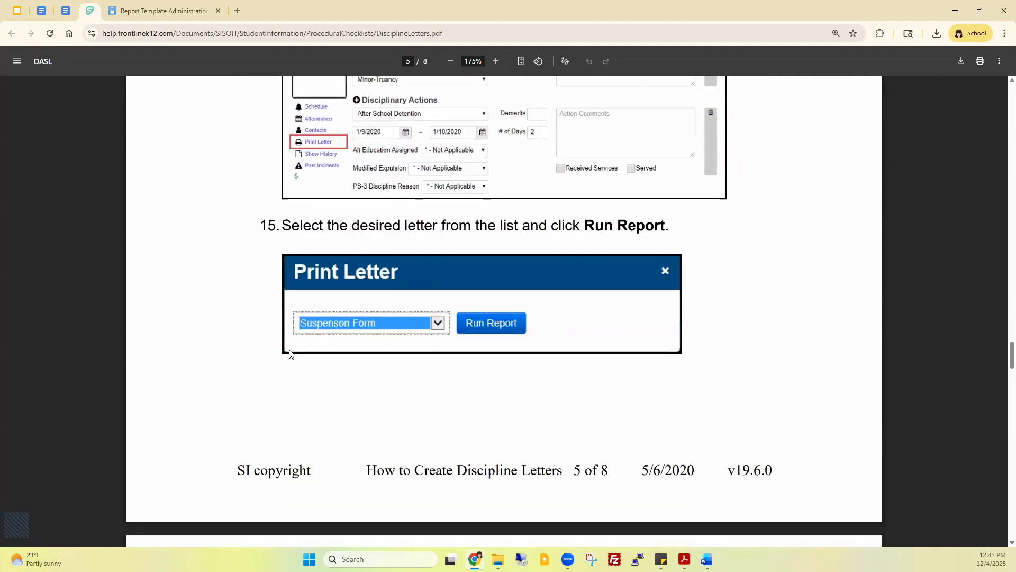
Examine the complete listing of discipline bookmarks at the end of the guide, including the contact name and address bookmarks.
{"action": "scroll", "coordinate": [290, 354], "scroll_direction": "down", "scroll_amount": 8}
{"action": "scroll", "coordinate": [290, 353], "scroll_direction": "down", "scroll_amount": 2}
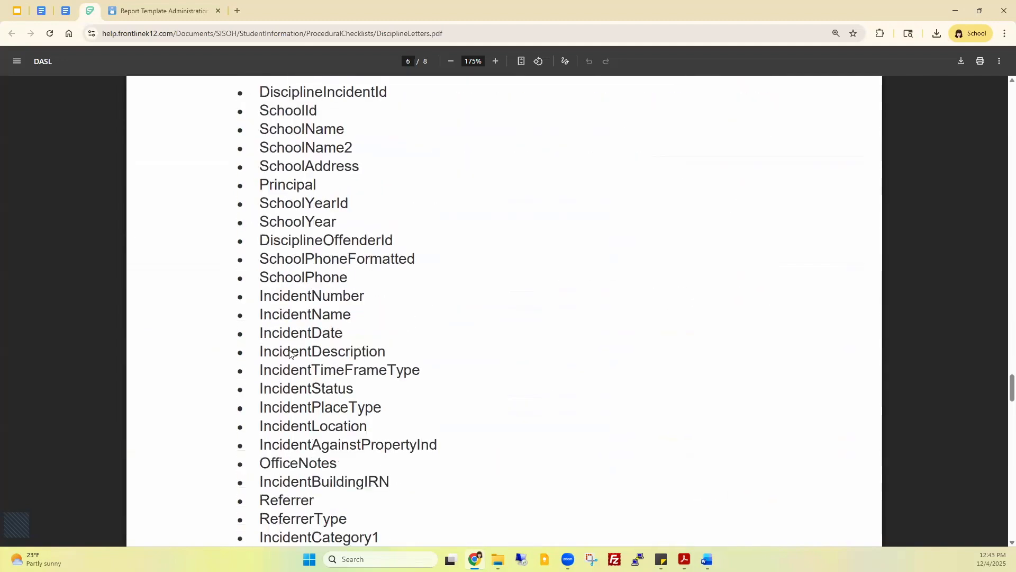
{"action": "scroll", "coordinate": [290, 353], "scroll_direction": "down", "scroll_amount": 8}
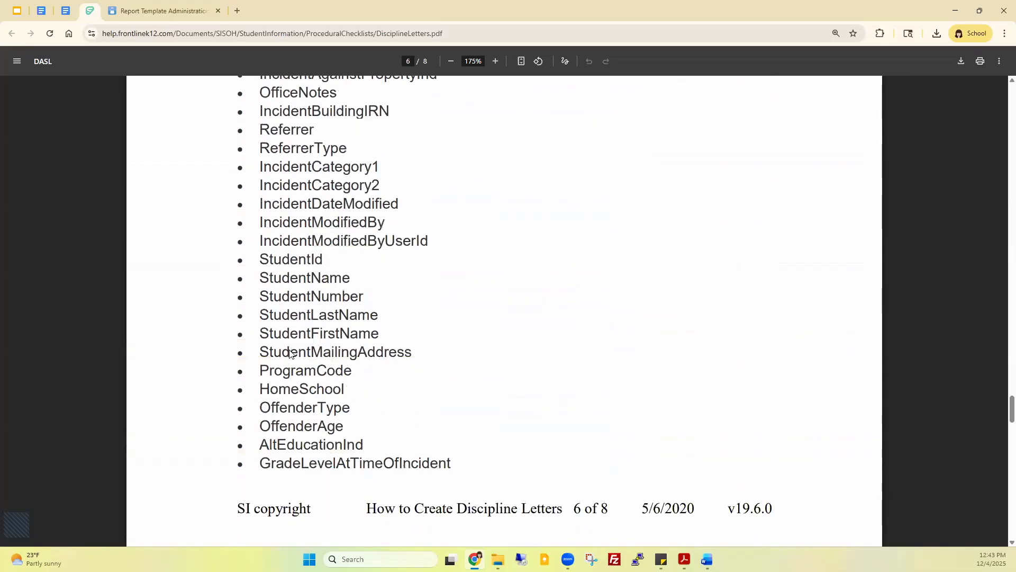
{"action": "scroll", "coordinate": [290, 353], "scroll_direction": "down", "scroll_amount": 12}
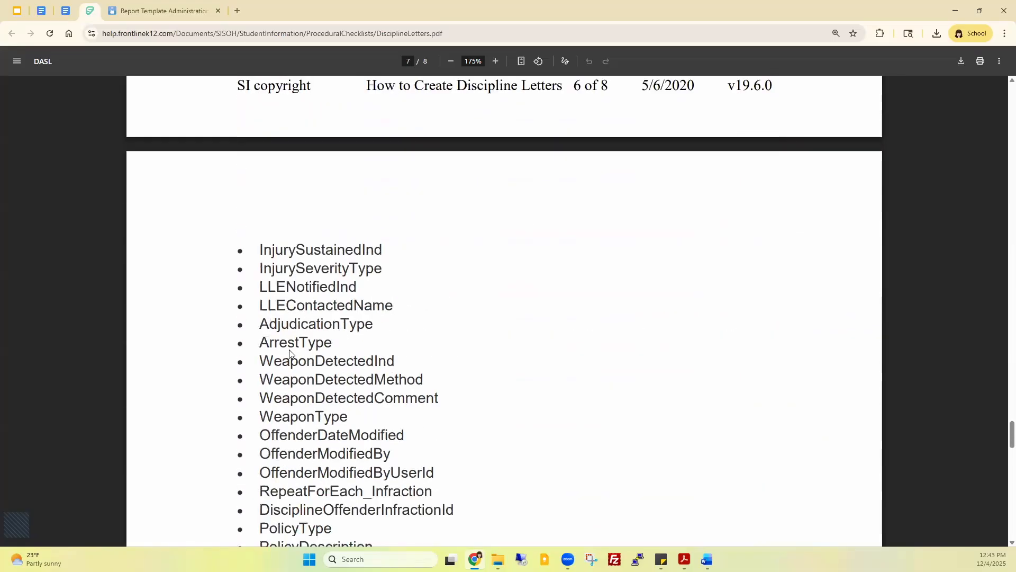
{"action": "scroll", "coordinate": [291, 354], "scroll_direction": "down", "scroll_amount": 9}
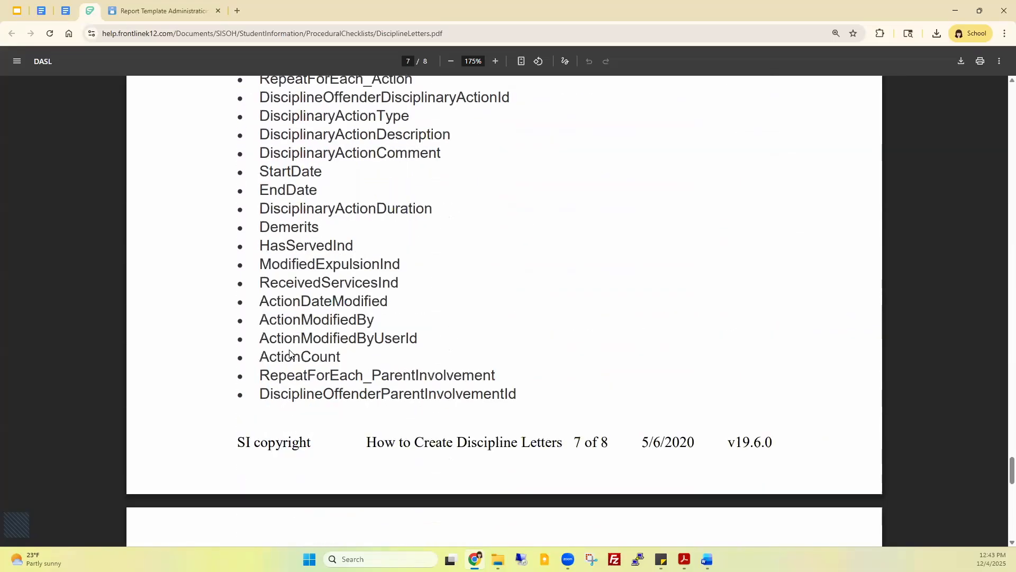
{"action": "scroll", "coordinate": [291, 354], "scroll_direction": "down", "scroll_amount": 10}
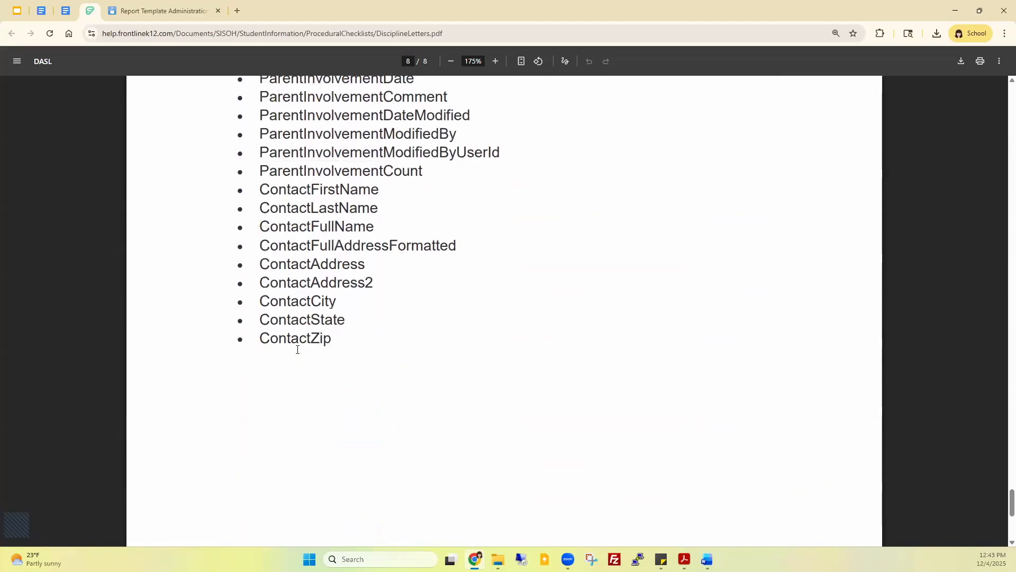
{"action": "scroll", "coordinate": [416, 351], "scroll_direction": "up", "scroll_amount": 3}
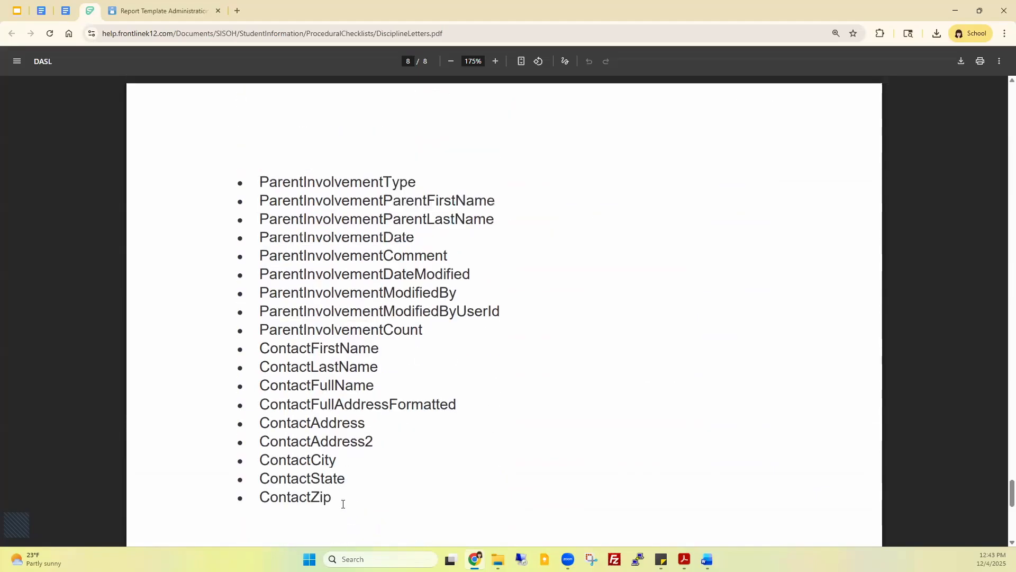
{"action": "left_click_drag", "start_coordinate": [334, 498], "coordinate": [263, 347]}
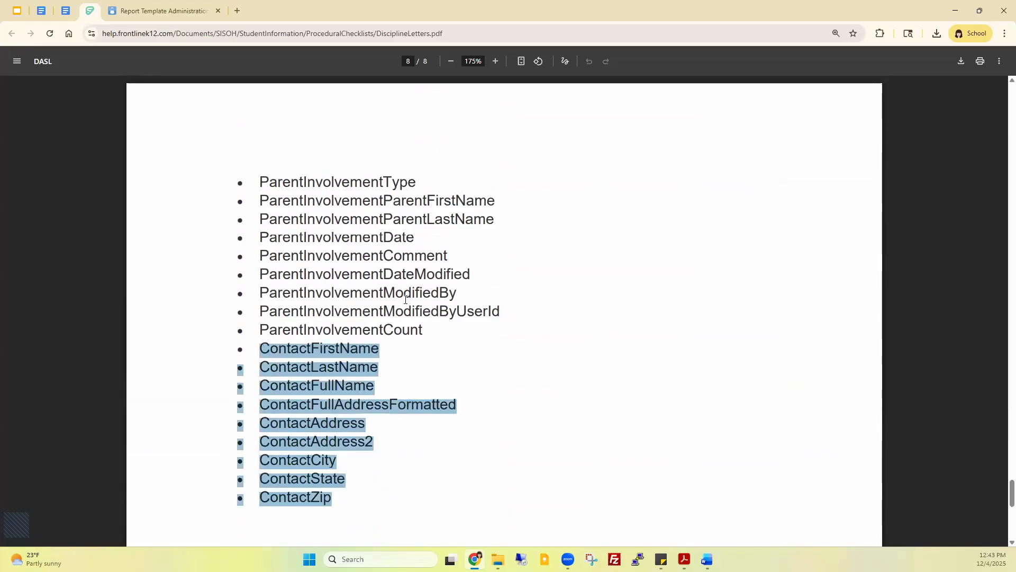
{"action": "scroll", "coordinate": [439, 306], "scroll_direction": "up", "scroll_amount": 8}
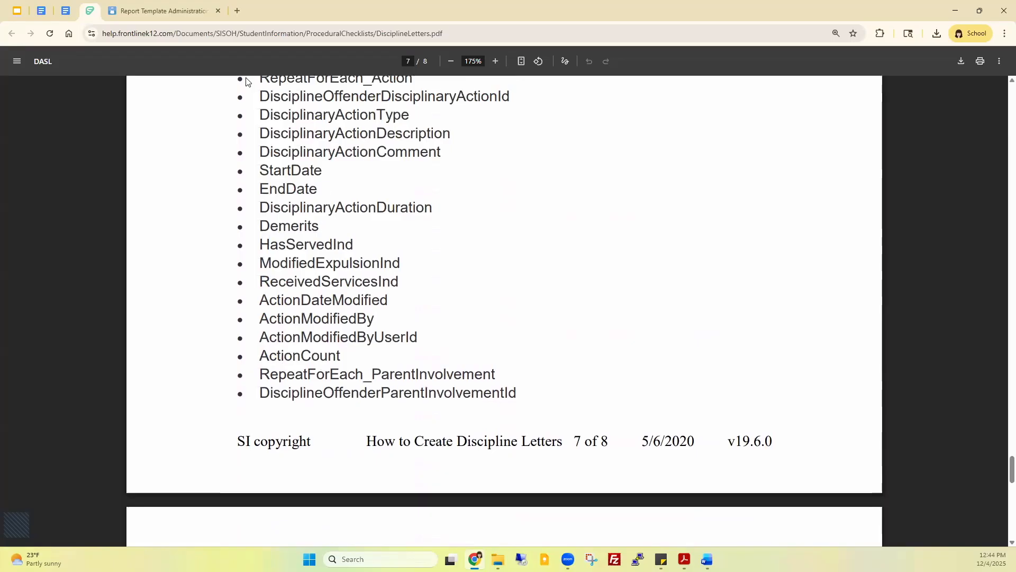
View the Available Bookmarks In Discipline document, and change the school in StudentInformation to TCCSA Test High School.
{"action": "left_click", "coordinate": [64, 11]}
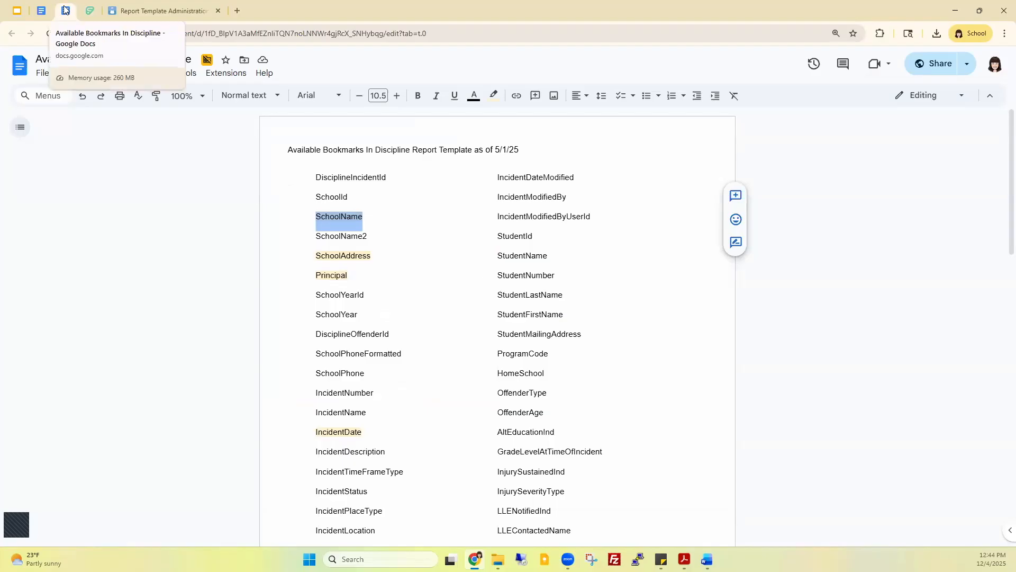
{"action": "left_click", "coordinate": [141, 12]}
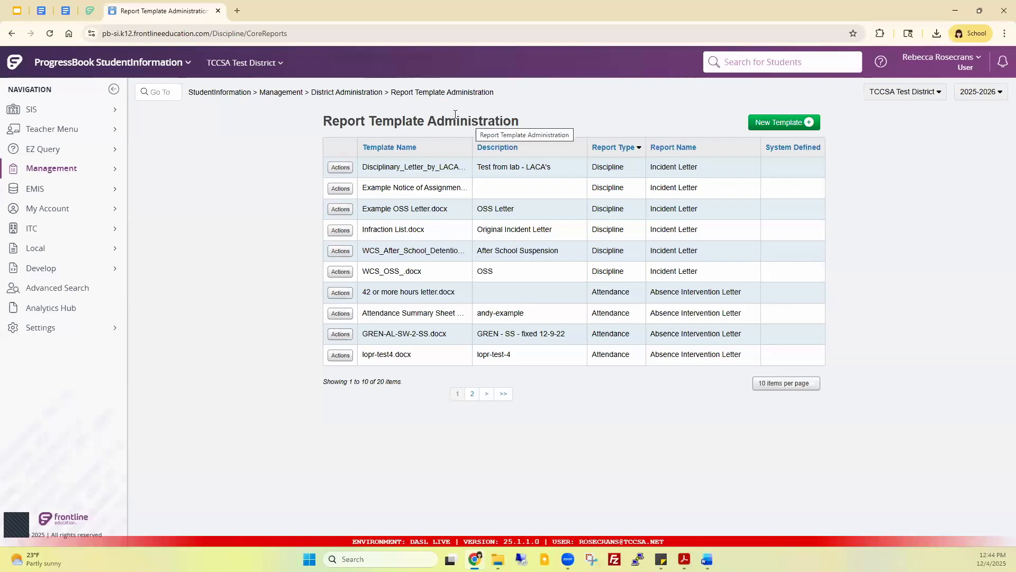
{"action": "left_click", "coordinate": [883, 94]}
{"action": "left_click", "coordinate": [874, 137]}
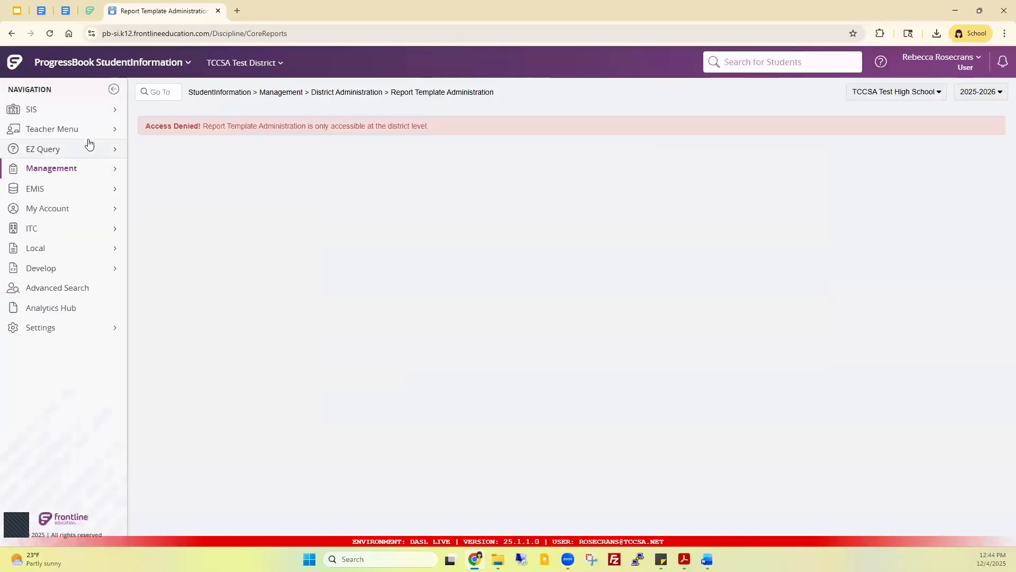
Open the Vaping incident from the school's Discipline Incidents list for editing.
{"action": "left_click", "coordinate": [71, 114]}
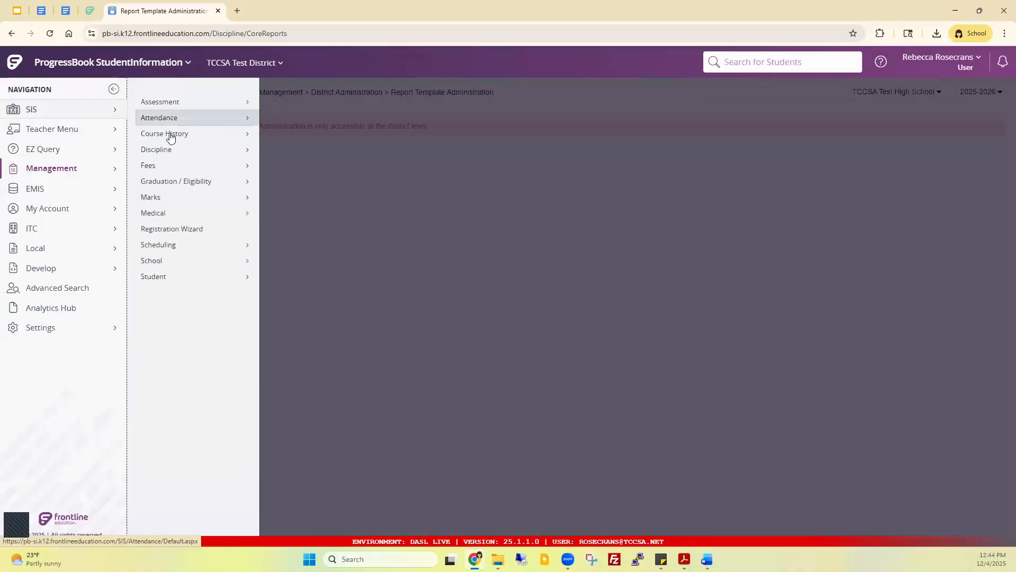
{"action": "left_click", "coordinate": [180, 152]}
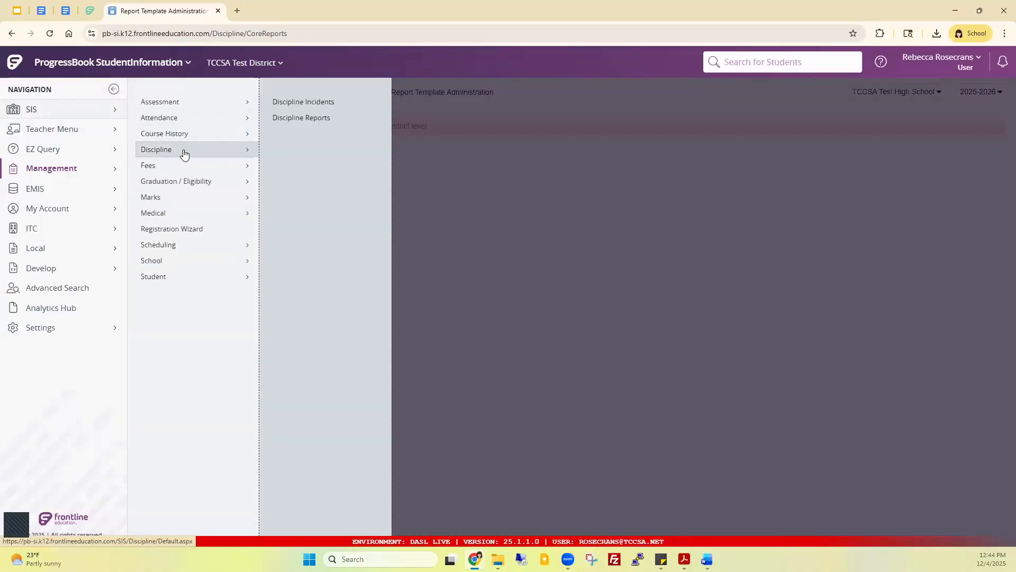
{"action": "left_click", "coordinate": [298, 102]}
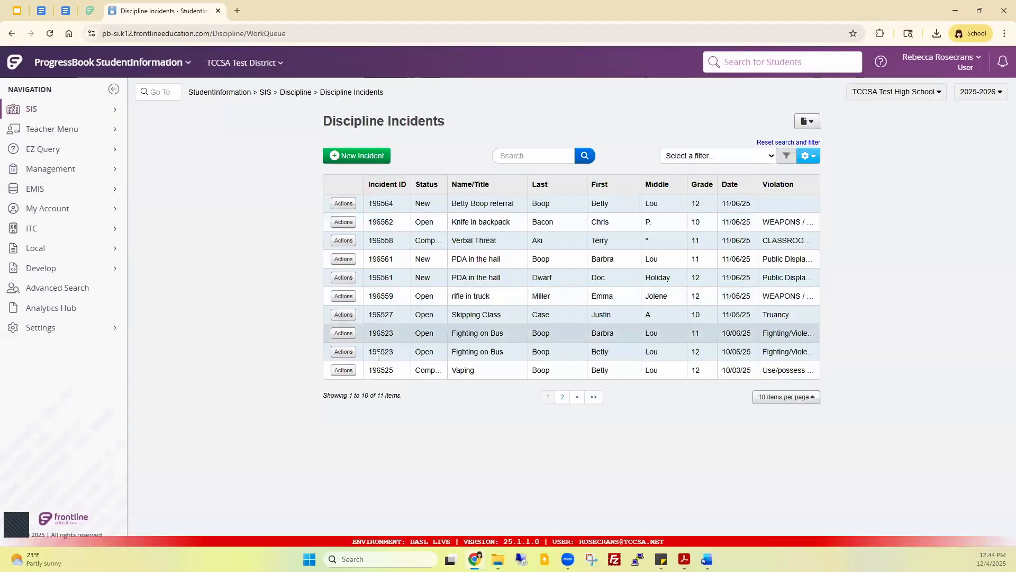
{"action": "left_click", "coordinate": [345, 371]}
{"action": "left_click", "coordinate": [369, 314]}
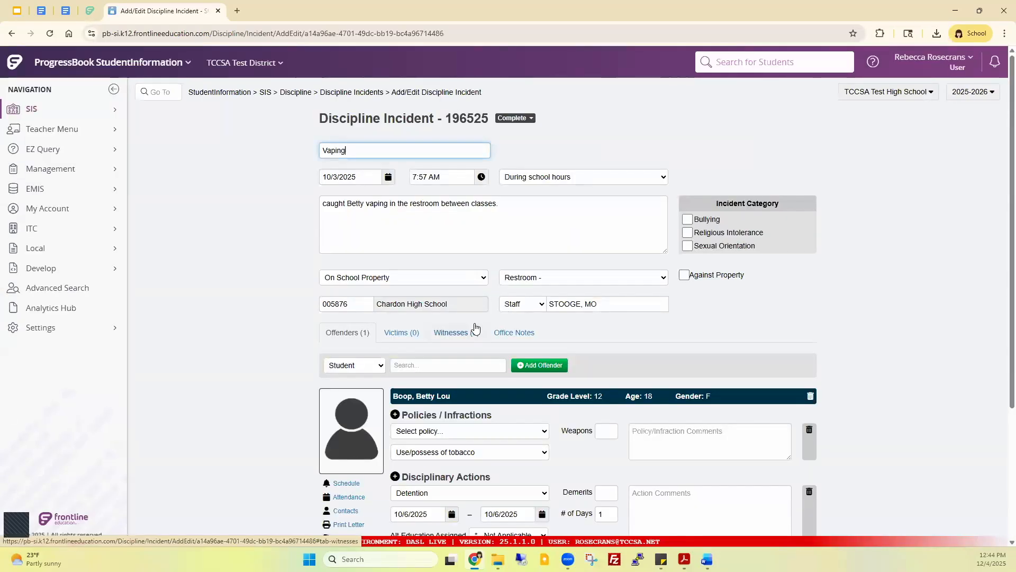
Examine the offender's infraction choices and the available disciplinary action types in the Vaping incident.
{"action": "scroll", "coordinate": [475, 329], "scroll_direction": "down", "scroll_amount": 2}
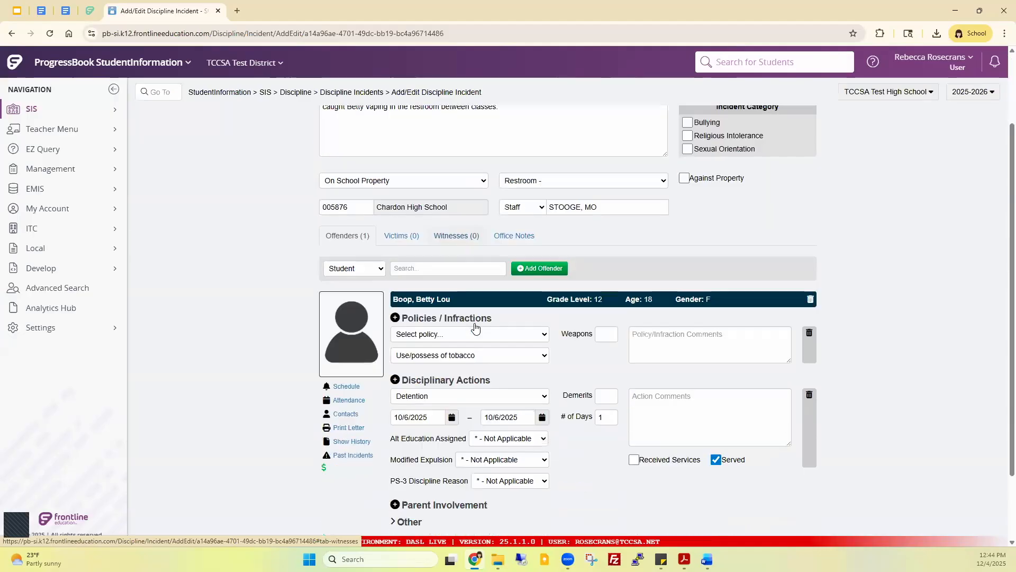
{"action": "left_click", "coordinate": [505, 351]}
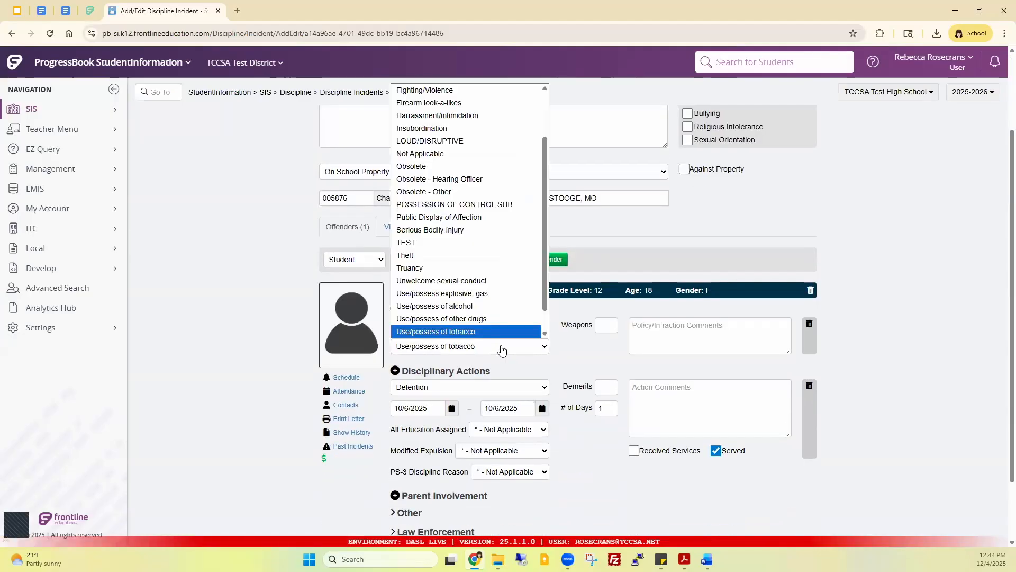
{"action": "left_click", "coordinate": [501, 348]}
{"action": "scroll", "coordinate": [501, 349], "scroll_direction": "down", "scroll_amount": 1}
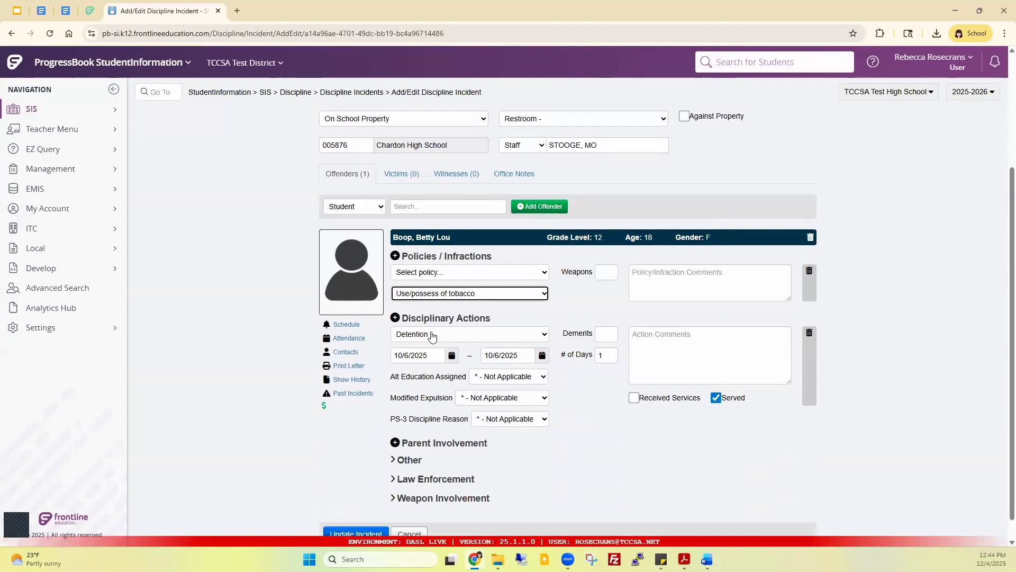
{"action": "left_click_drag", "start_coordinate": [408, 317], "coordinate": [494, 315]}
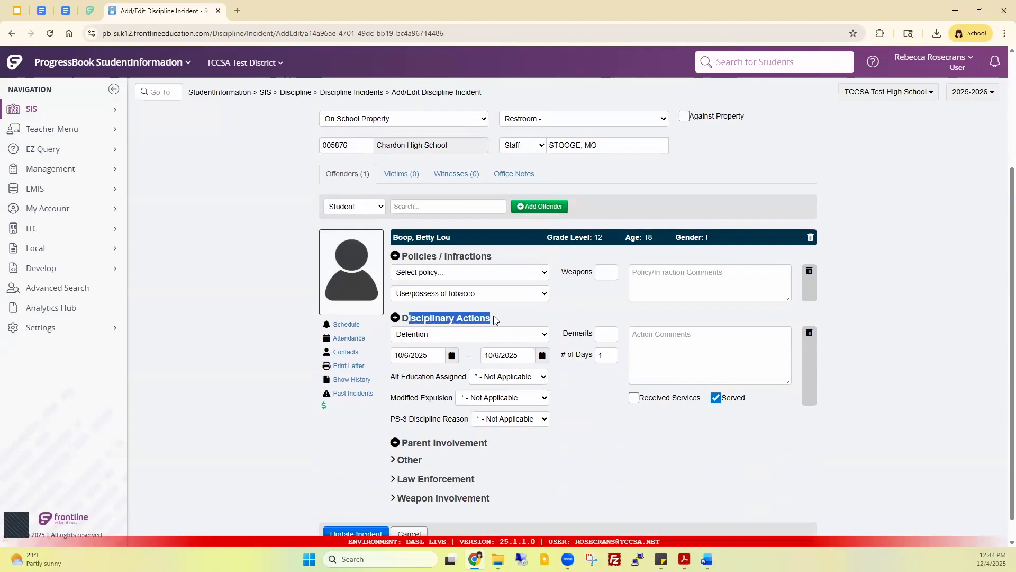
{"action": "left_click", "coordinate": [474, 338]}
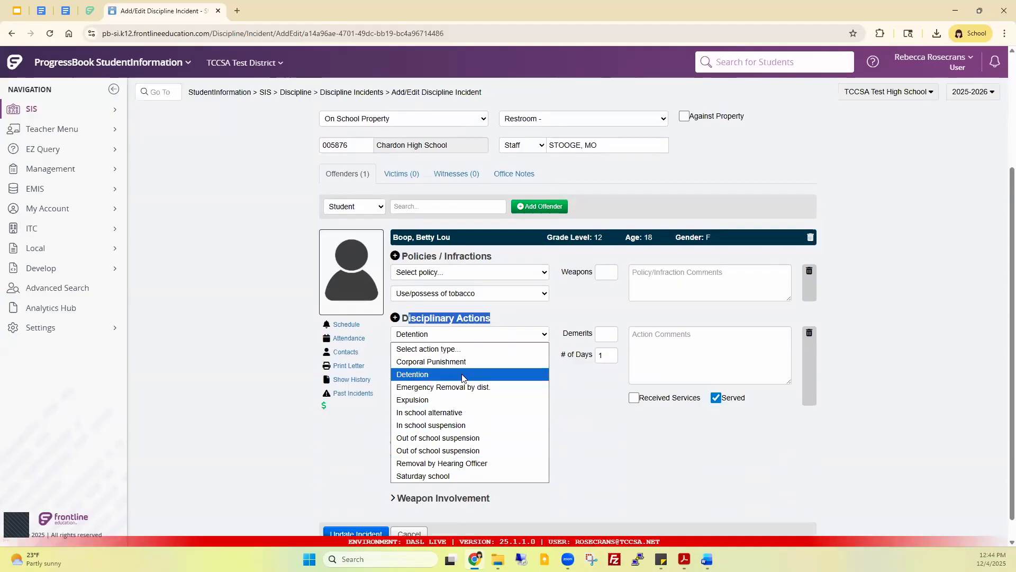
{"action": "left_click", "coordinate": [477, 334]}
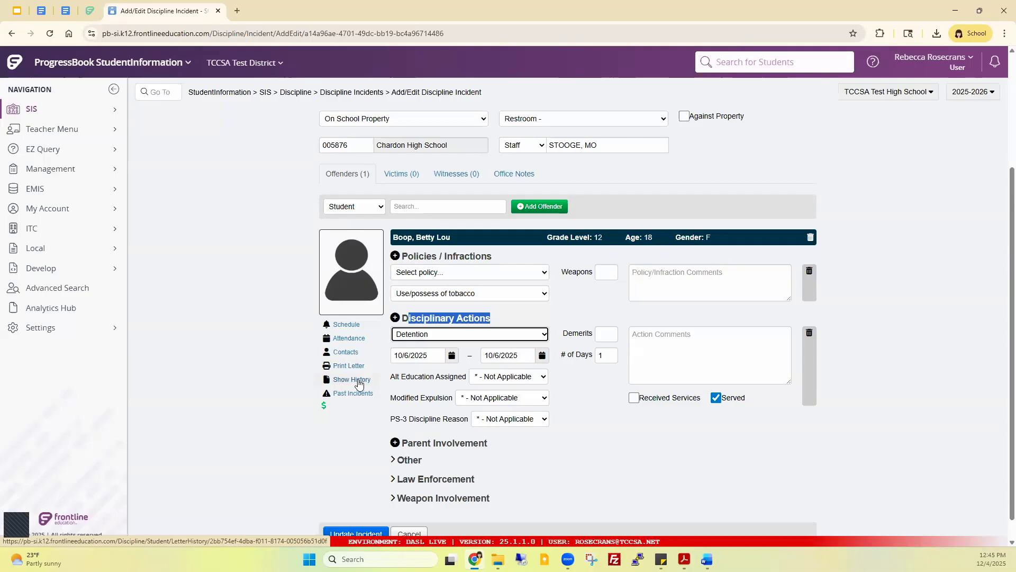
Review the offender's discipline letter history and the templates available for printing a letter.
{"action": "left_click", "coordinate": [360, 381]}
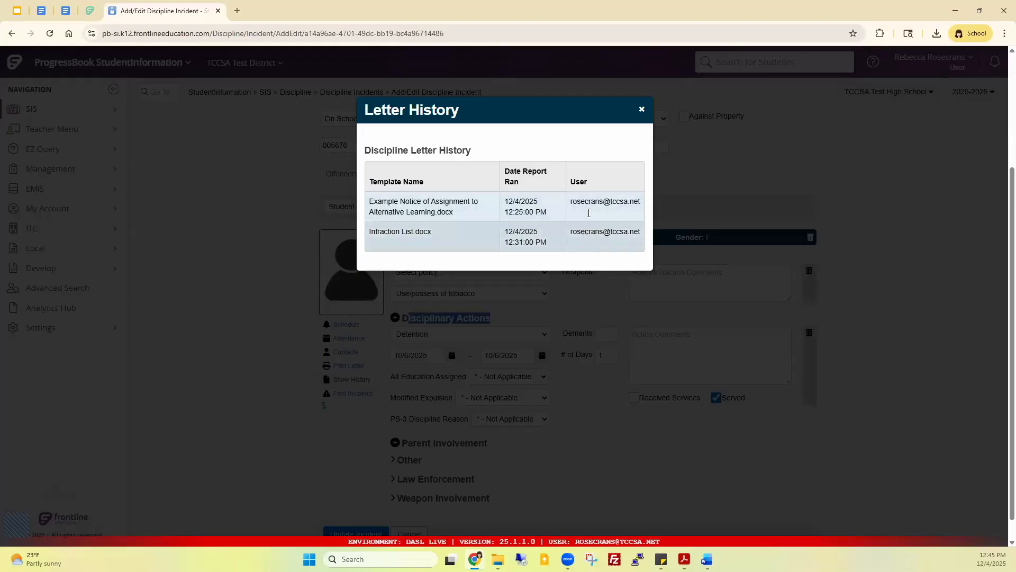
{"action": "left_click", "coordinate": [642, 112]}
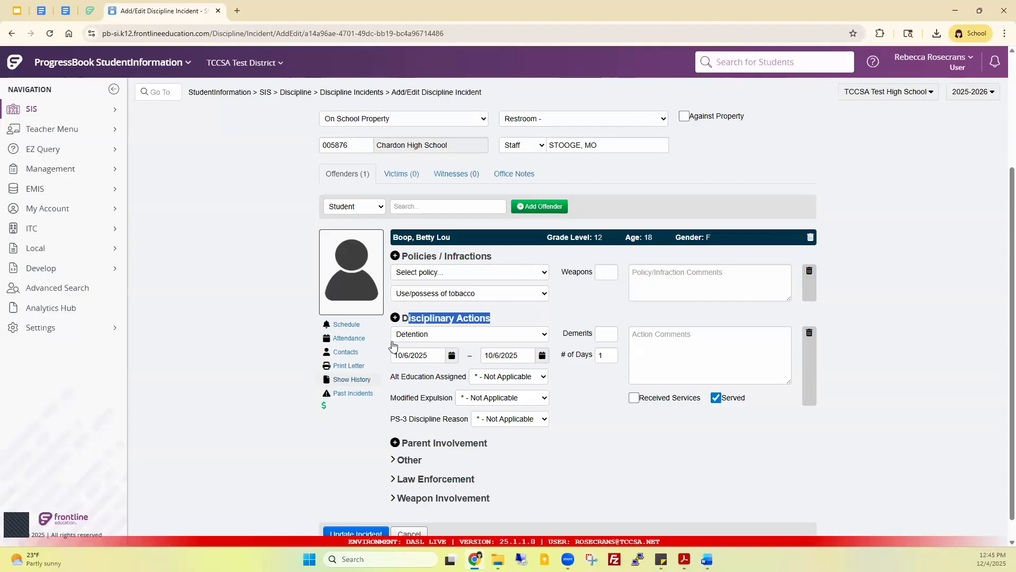
{"action": "left_click", "coordinate": [345, 366]}
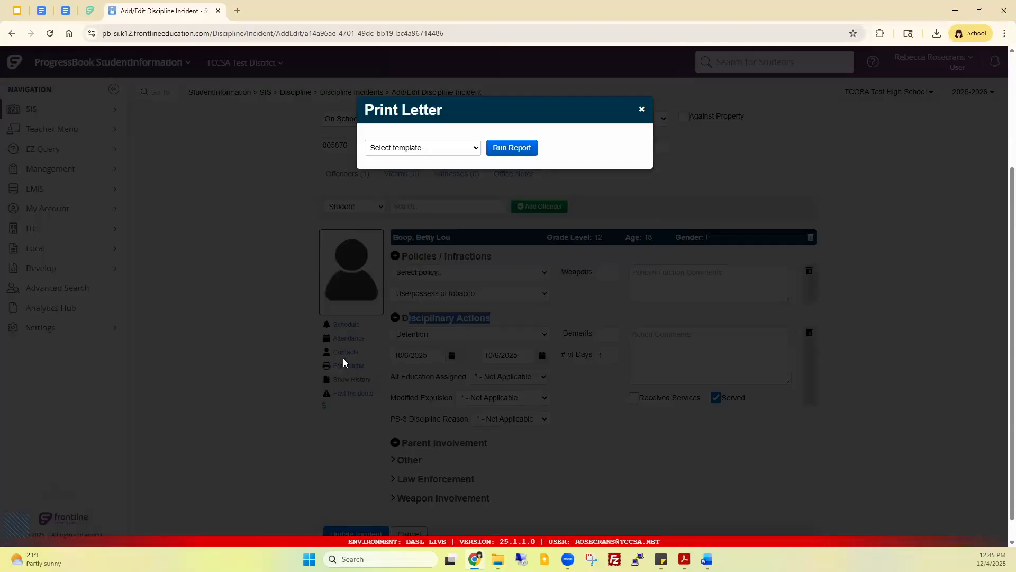
{"action": "left_click", "coordinate": [470, 154]}
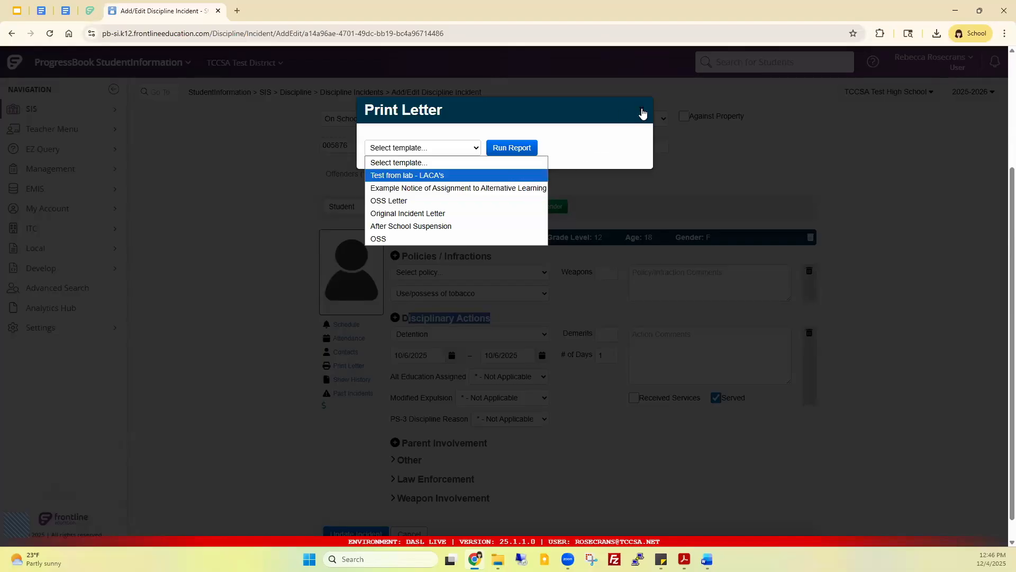
{"action": "left_click", "coordinate": [643, 112]}
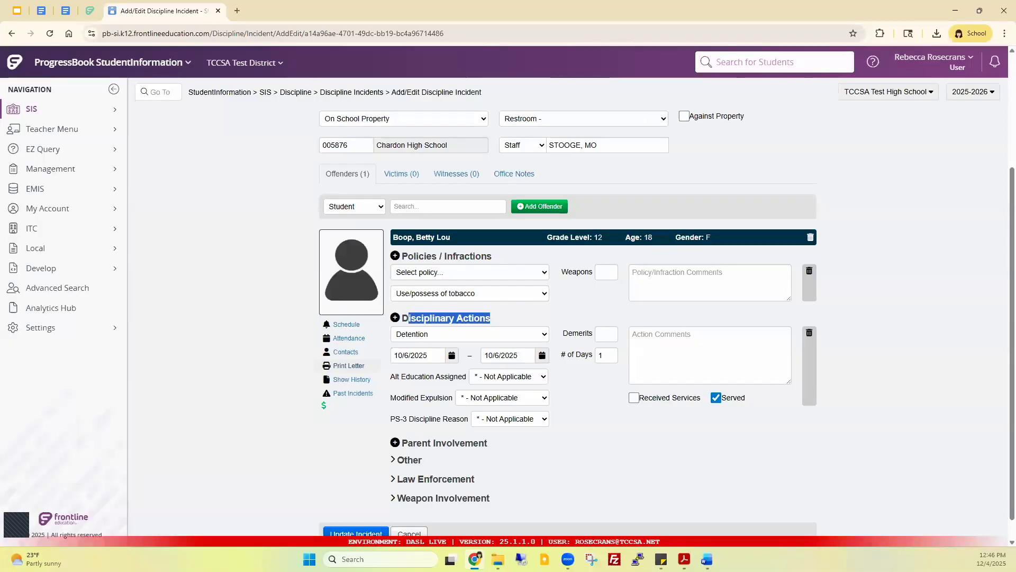
Switch to Word and place the DI_Alternative_Learning_Assign.docx template side by side with the generated Incident Letter (3).docx.
{"action": "key", "text": "alt+Tab"}
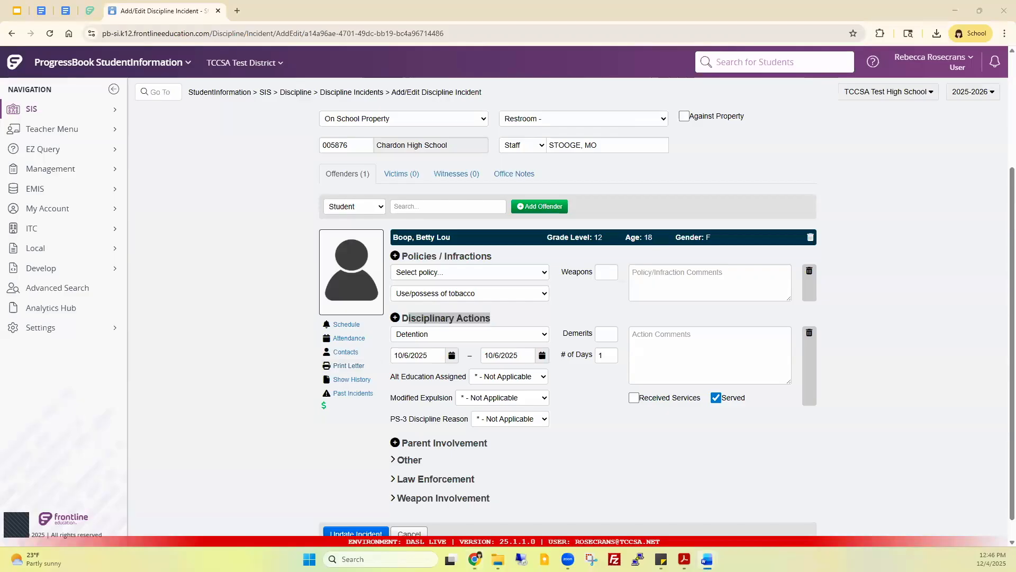
{"action": "key", "text": "super+Left"}
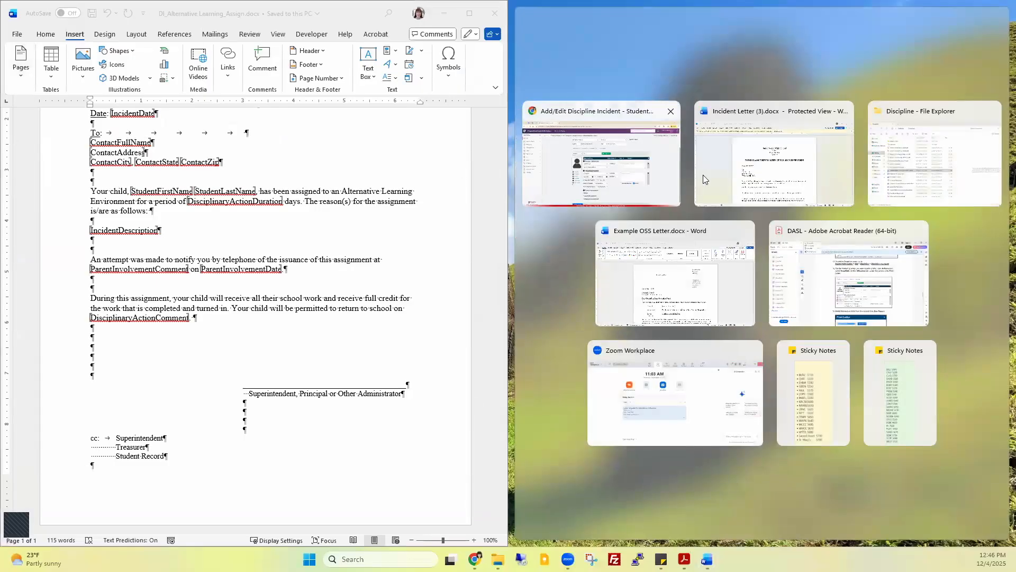
{"action": "left_click", "coordinate": [641, 244]}
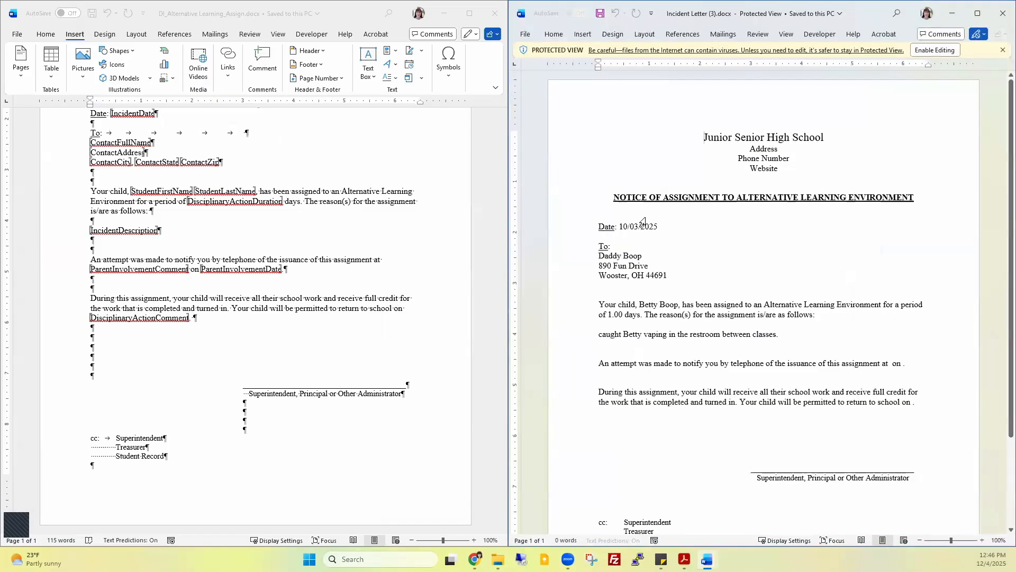
{"action": "scroll", "coordinate": [276, 285], "scroll_direction": "up", "scroll_amount": 4}
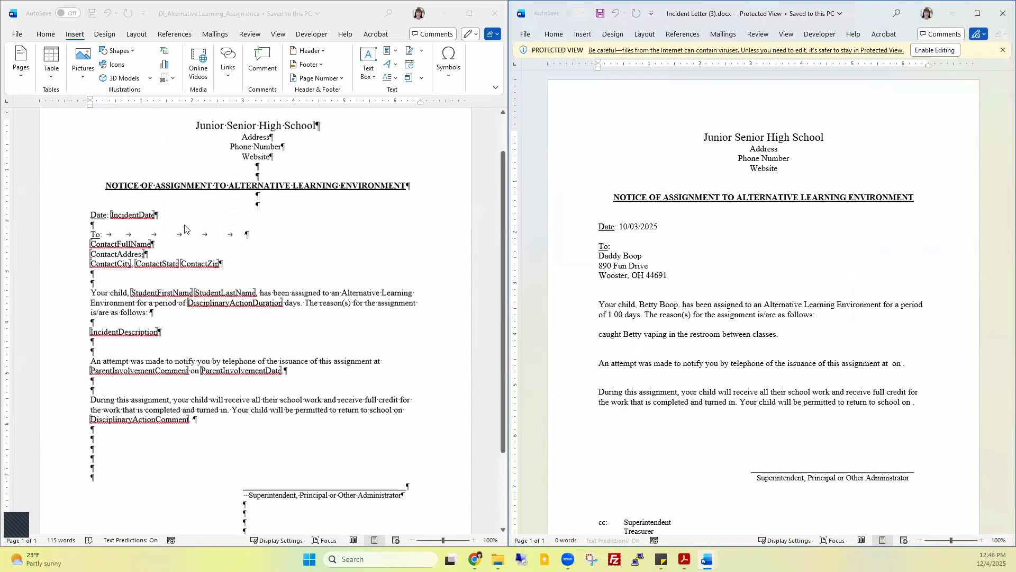
{"action": "scroll", "coordinate": [225, 161], "scroll_direction": "up", "scroll_amount": 1}
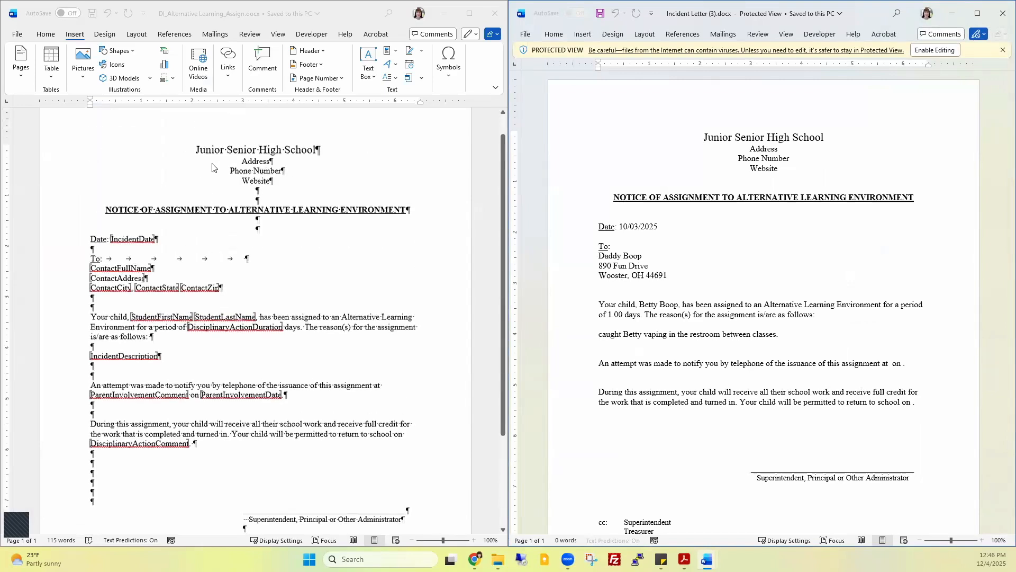
Compare the school header, incident date and contact address lines between the template and the generated letter.
{"action": "left_click", "coordinate": [198, 152]}
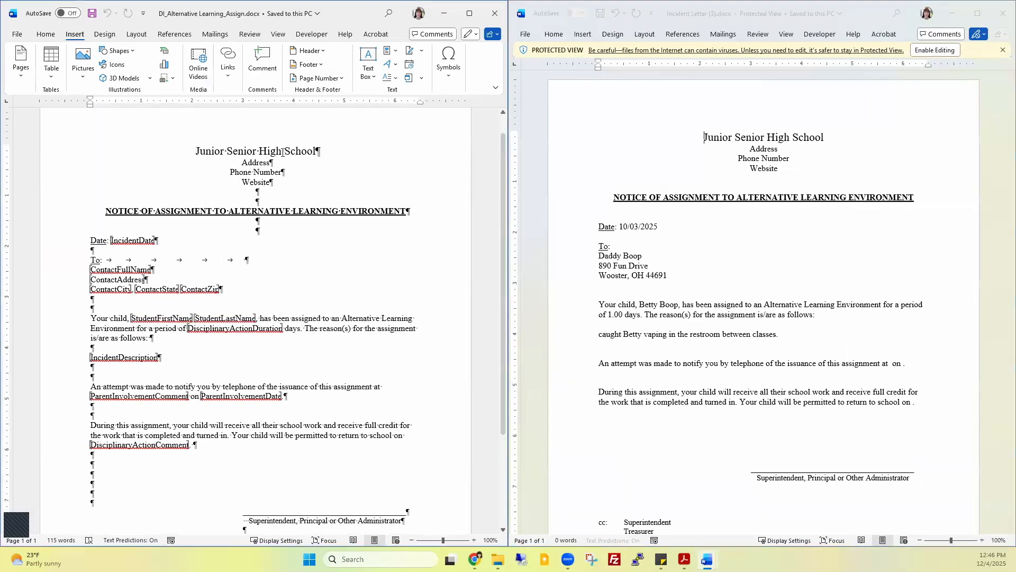
{"action": "left_click", "coordinate": [250, 182]}
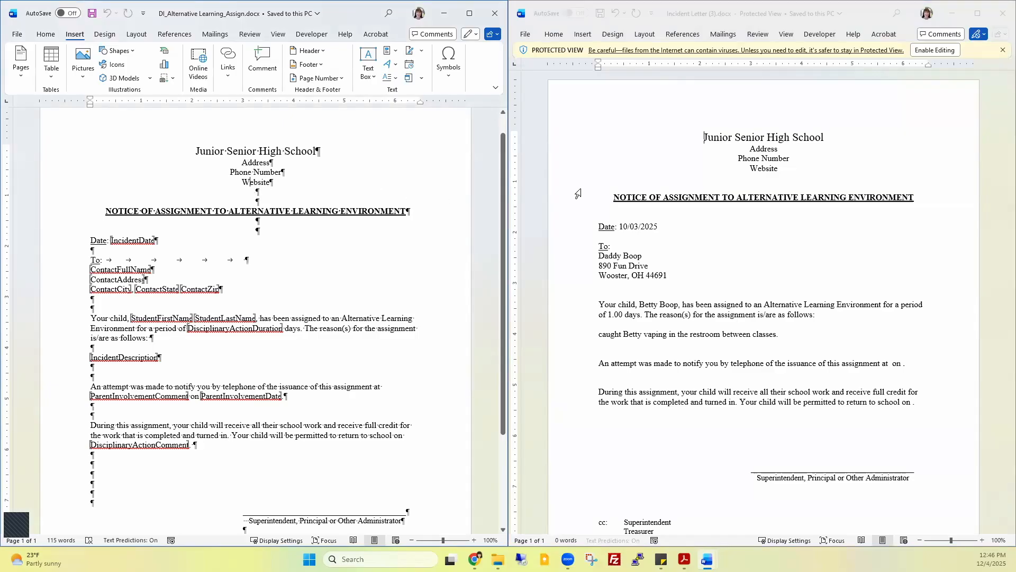
{"action": "left_click", "coordinate": [757, 152]}
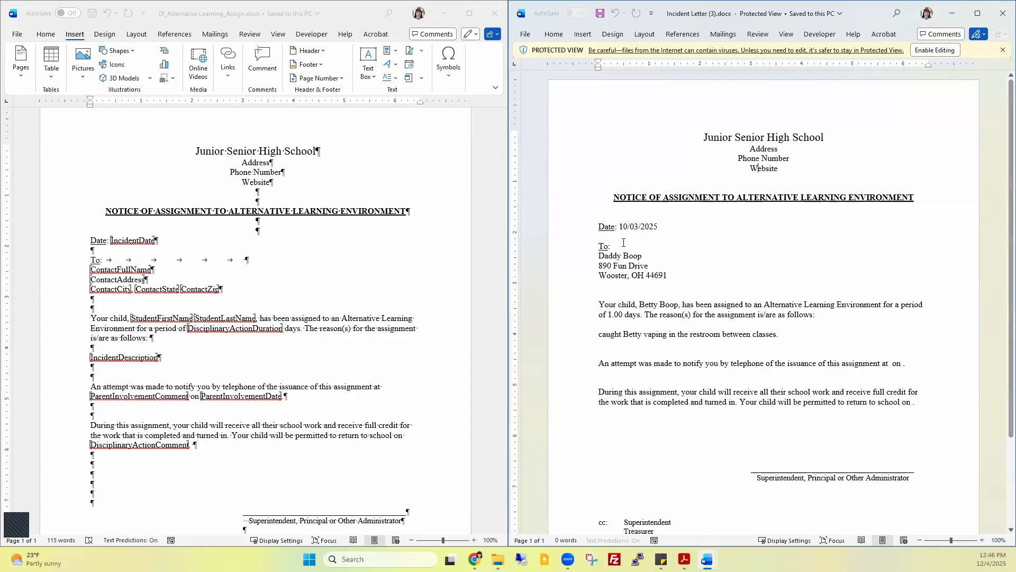
{"action": "left_click_drag", "start_coordinate": [619, 227], "coordinate": [663, 227]}
{"action": "left_click_drag", "start_coordinate": [599, 257], "coordinate": [650, 266]}
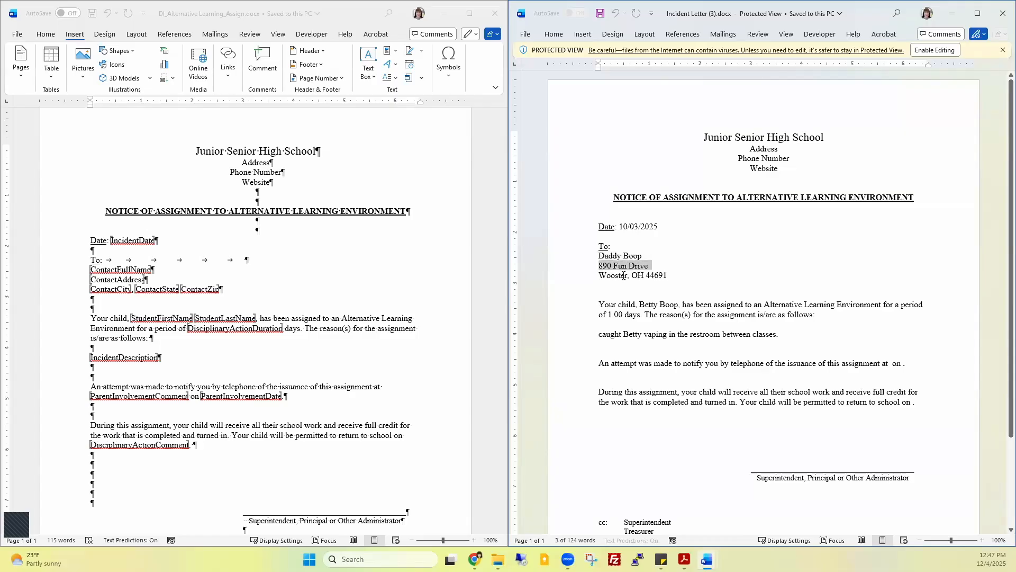
{"action": "left_click", "coordinate": [600, 279]}
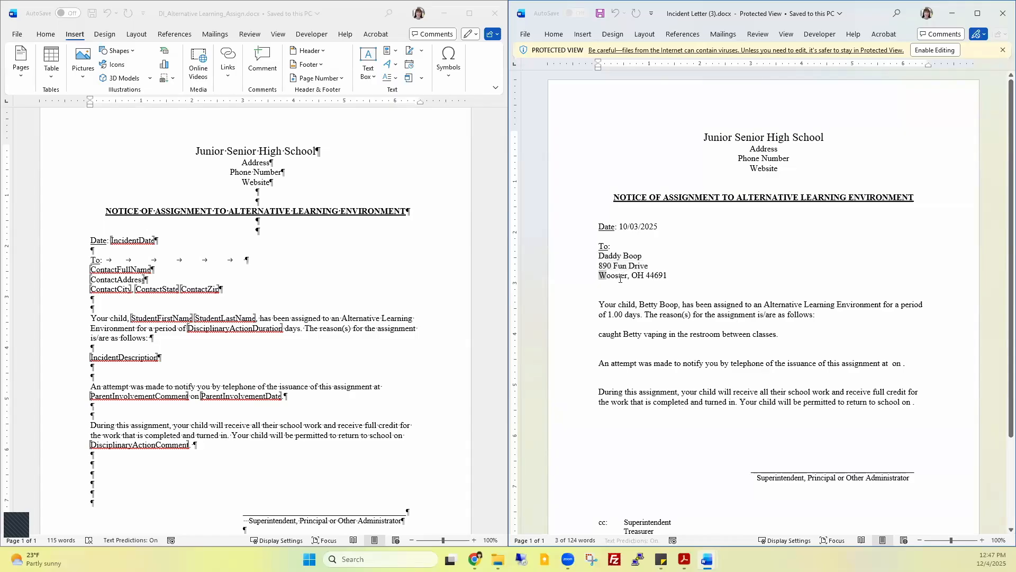
{"action": "double_click", "coordinate": [657, 275]}
Check the student name, assignment duration and incident description in the generated letter against the template's bookmarks.
{"action": "double_click", "coordinate": [641, 304]}
{"action": "double_click", "coordinate": [669, 306]}
{"action": "left_click_drag", "start_coordinate": [714, 305], "coordinate": [805, 314]}
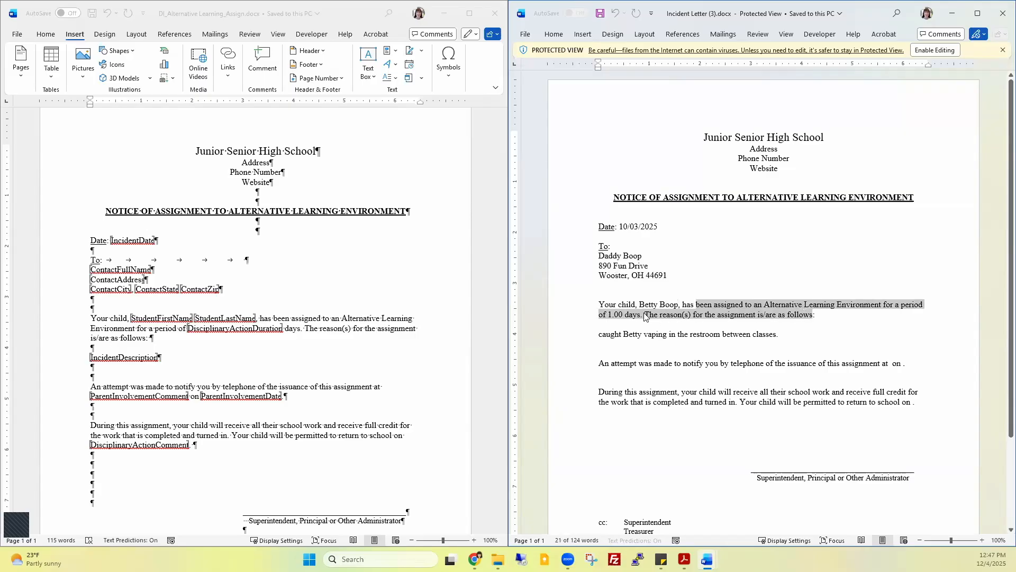
{"action": "left_click", "coordinate": [616, 316]}
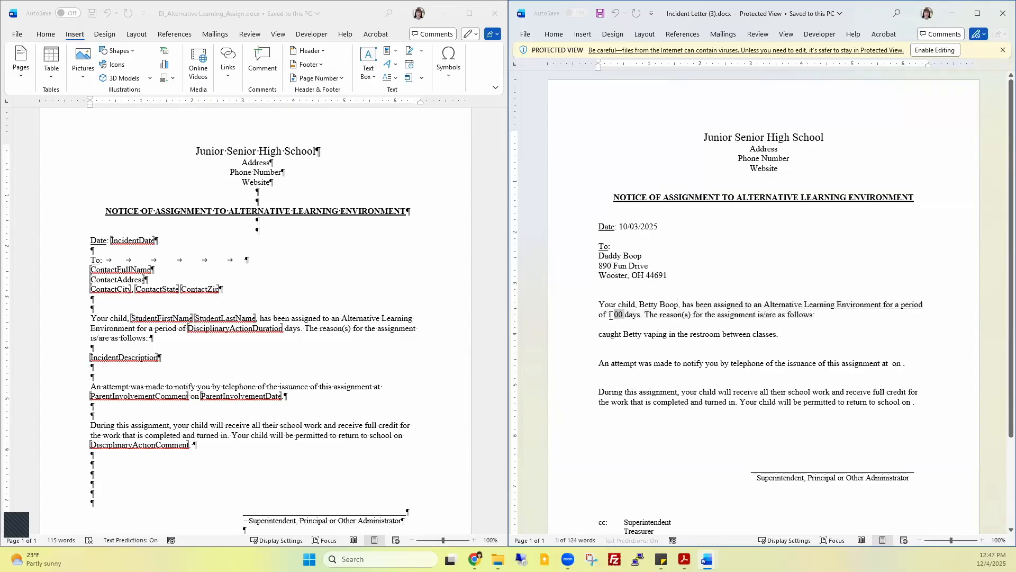
{"action": "left_click_drag", "start_coordinate": [608, 315], "coordinate": [620, 316]}
{"action": "left_click_drag", "start_coordinate": [597, 334], "coordinate": [760, 339]}
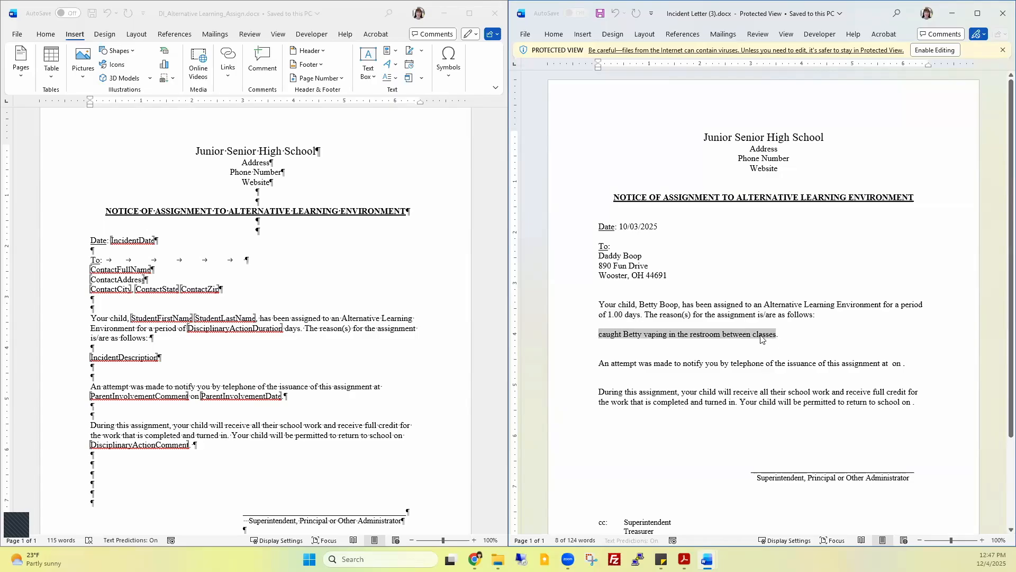
{"action": "left_click", "coordinate": [132, 357]}
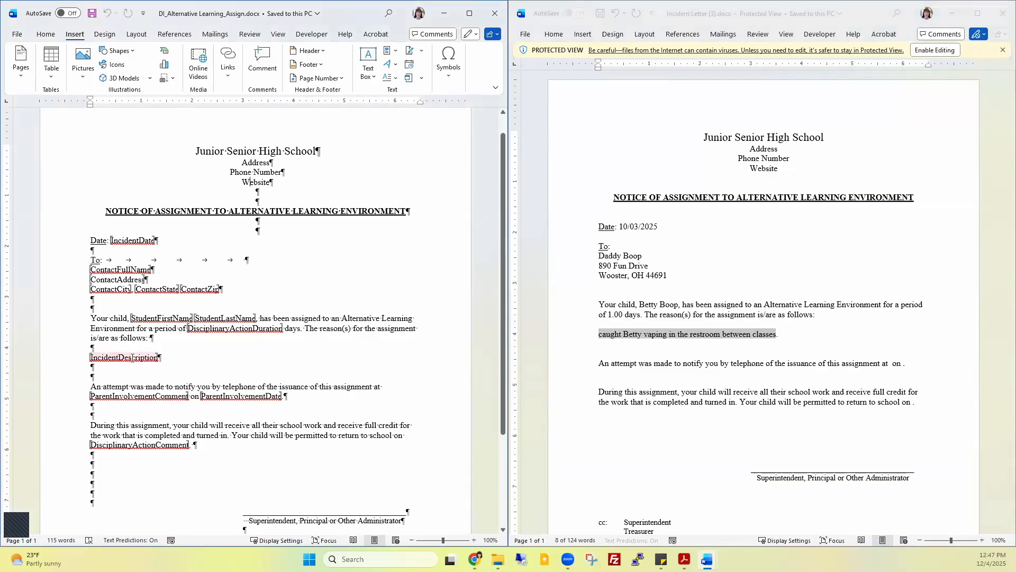
Compare the template's parent involvement and DisciplinaryActionComment bookmarks with the matching sentences in the generated letter.
{"action": "left_click", "coordinate": [116, 396]}
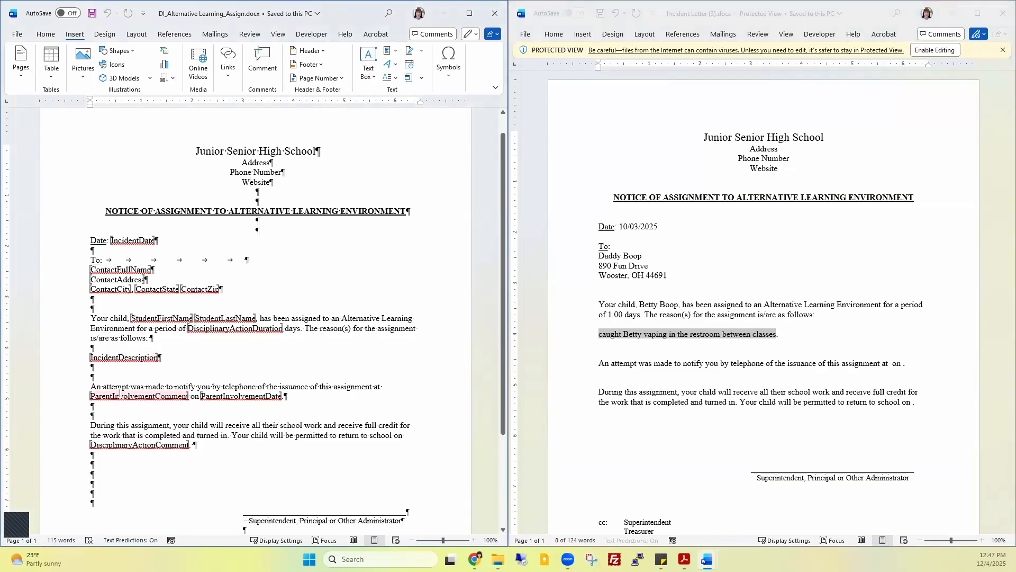
{"action": "left_click", "coordinate": [98, 386]}
{"action": "left_click_drag", "start_coordinate": [98, 387], "coordinate": [371, 394]}
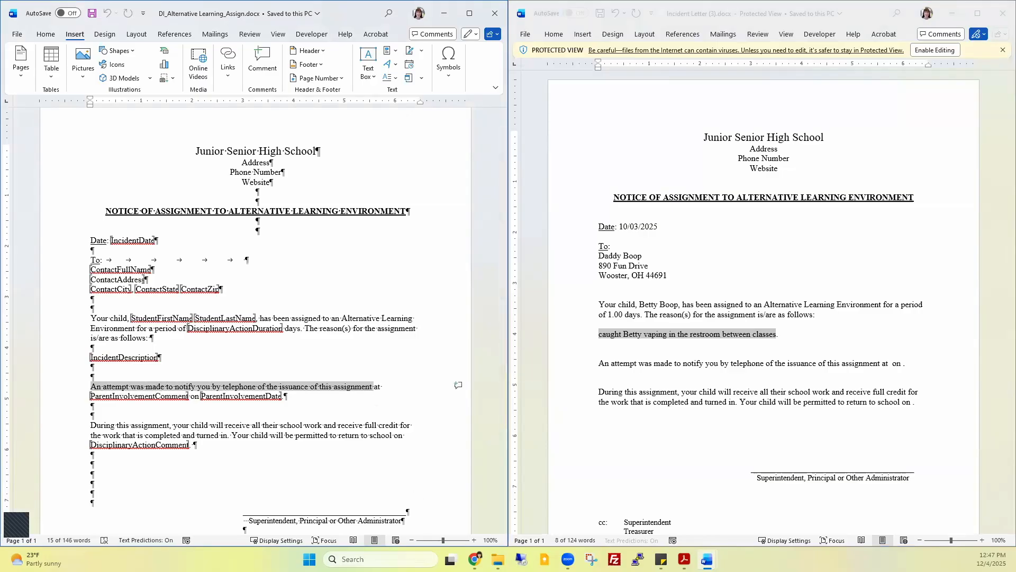
{"action": "left_click", "coordinate": [764, 366]}
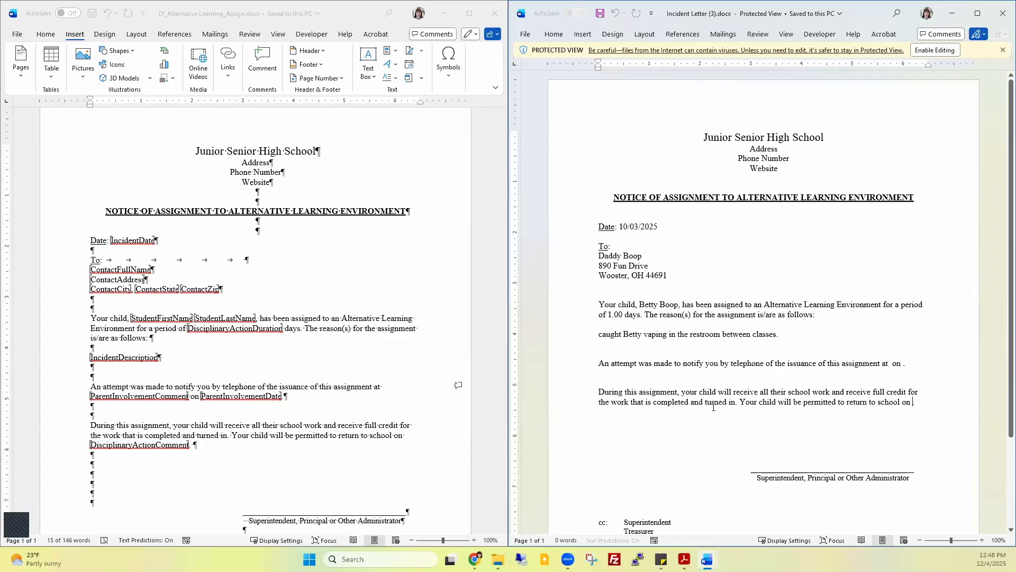
{"action": "left_click", "coordinate": [136, 449]}
{"action": "double_click", "coordinate": [136, 449]}
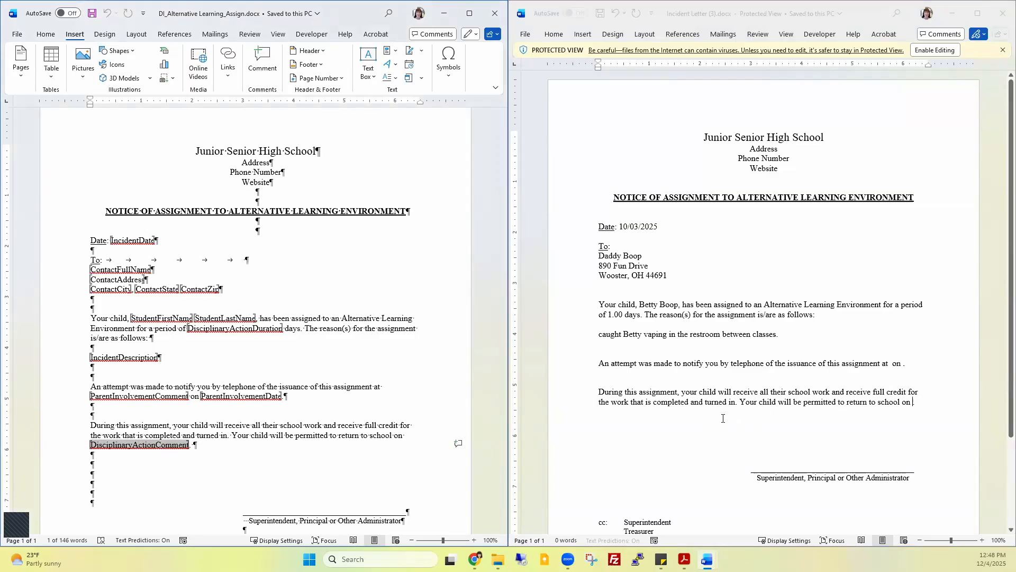
{"action": "scroll", "coordinate": [721, 419], "scroll_direction": "down", "scroll_amount": 2}
{"action": "scroll", "coordinate": [723, 419], "scroll_direction": "up", "scroll_amount": 2}
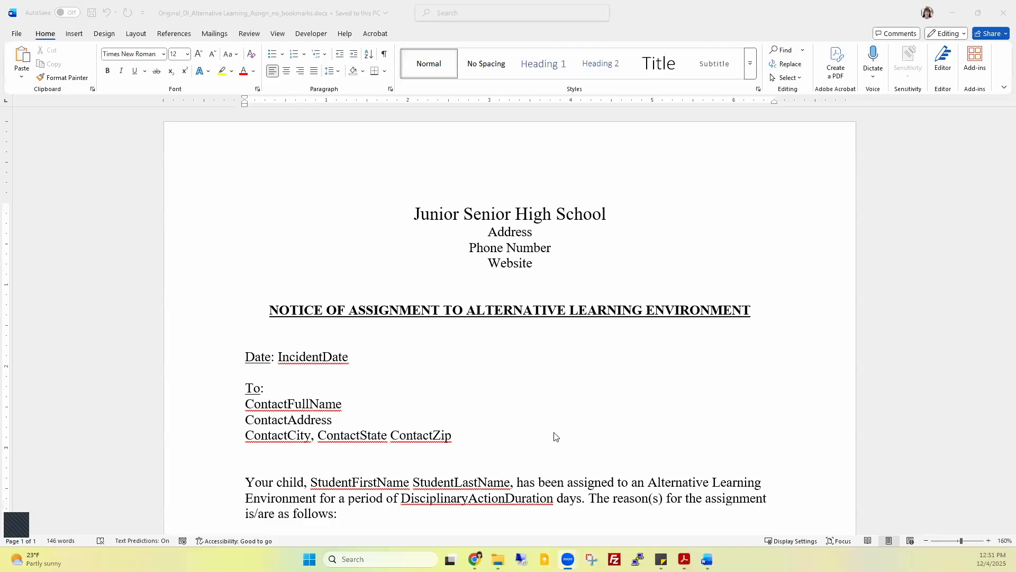
Delete the Address and Website lines from the school header of the letter.
{"action": "left_click", "coordinate": [510, 238]}
{"action": "double_click", "coordinate": [513, 235]}
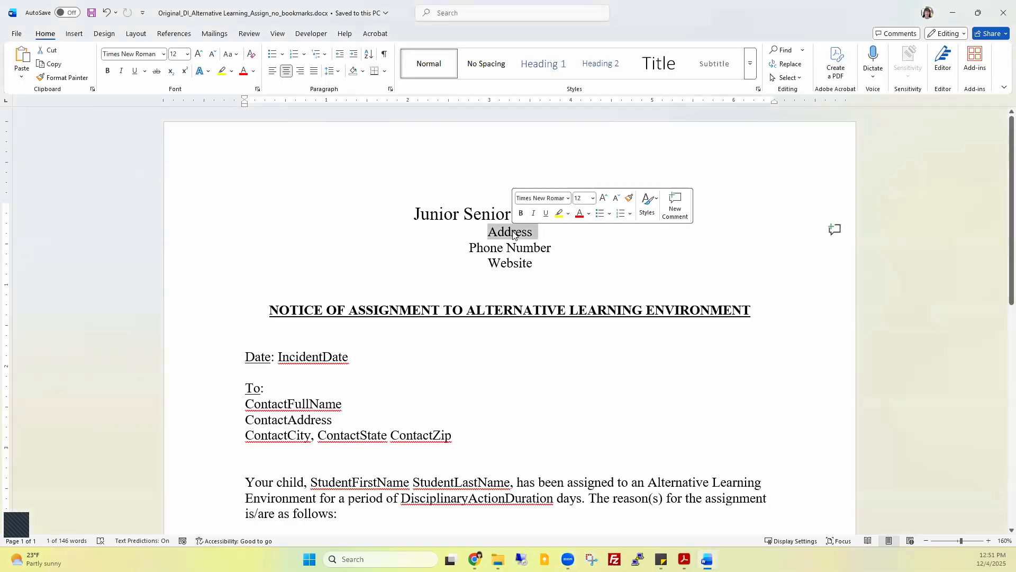
{"action": "key", "text": "Delete"}
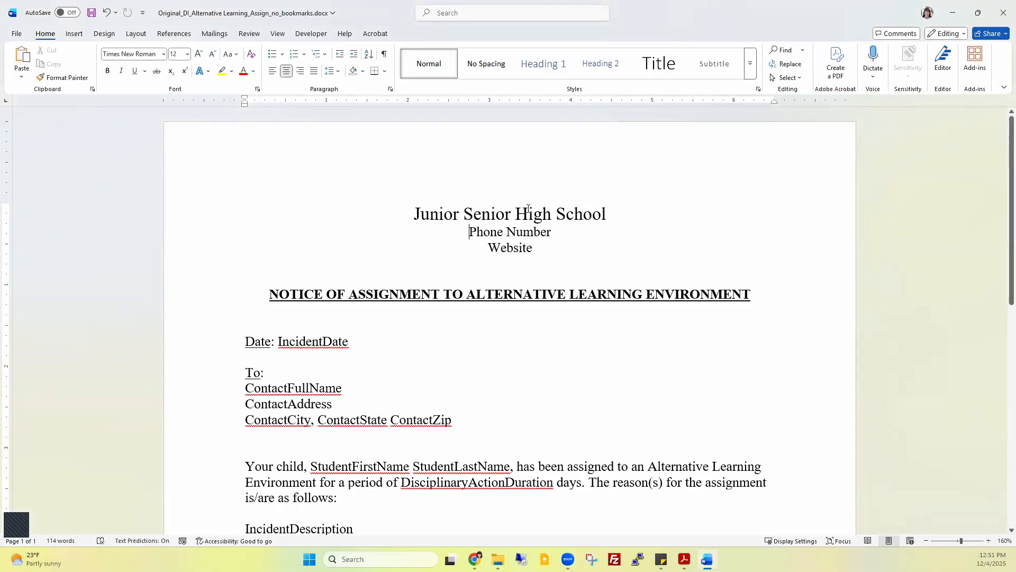
{"action": "double_click", "coordinate": [509, 247]}
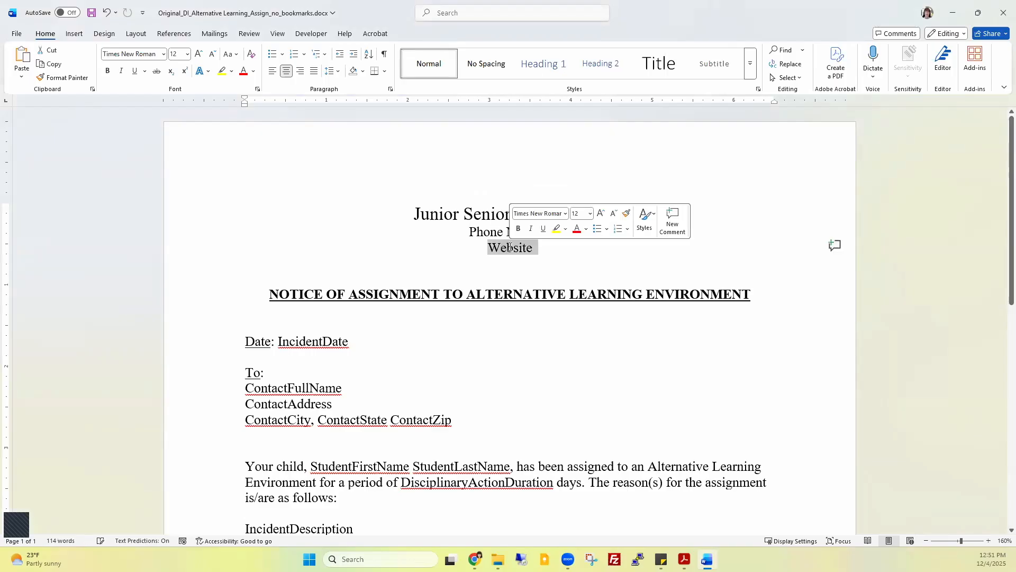
{"action": "key", "text": "Delete"}
Delete the telephone notification sentence with the parent involvement placeholders and the sentence about returning to school on DisciplinaryActionComment.
{"action": "scroll", "coordinate": [460, 371], "scroll_direction": "down", "scroll_amount": 2}
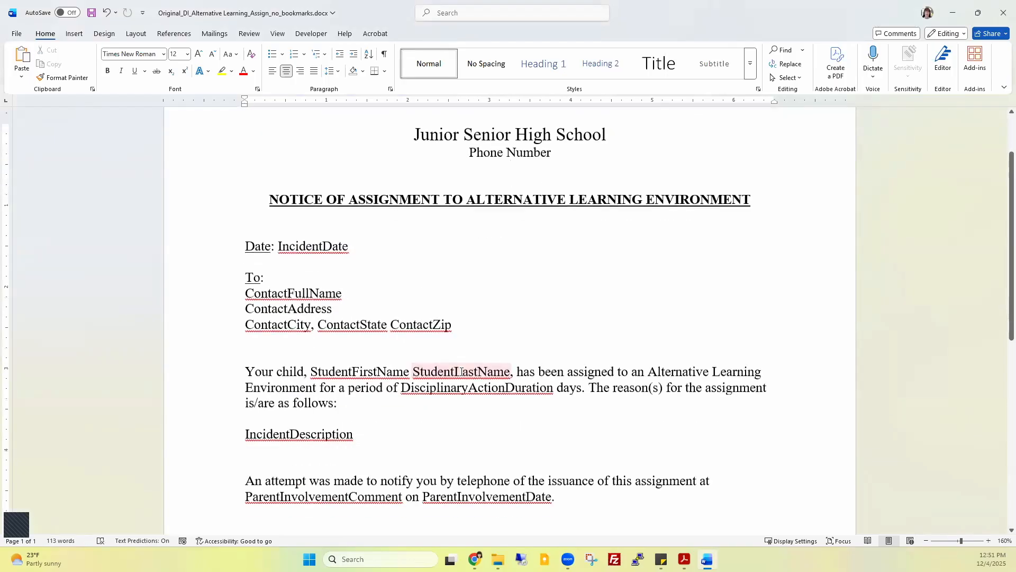
{"action": "scroll", "coordinate": [421, 381], "scroll_direction": "down", "scroll_amount": 2}
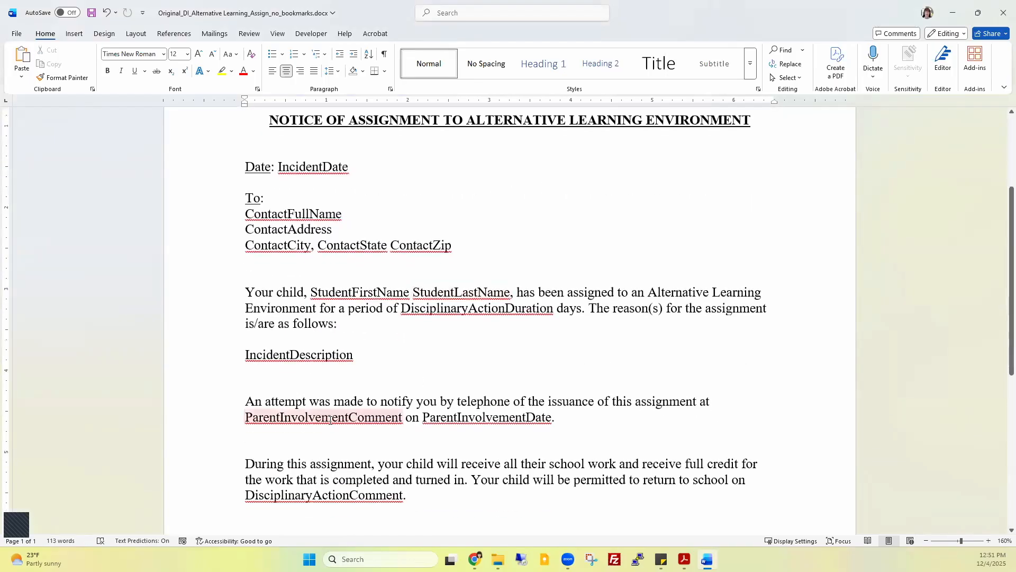
{"action": "left_click_drag", "start_coordinate": [580, 418], "coordinate": [224, 408]}
{"action": "key", "text": "Delete"}
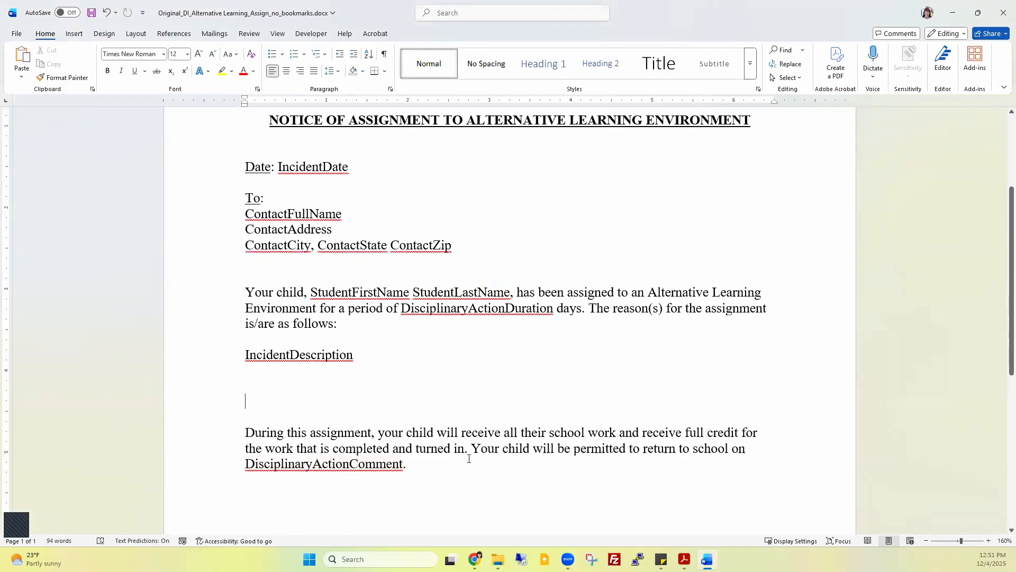
{"action": "left_click_drag", "start_coordinate": [470, 450], "coordinate": [472, 468]}
{"action": "key", "text": "Delete"}
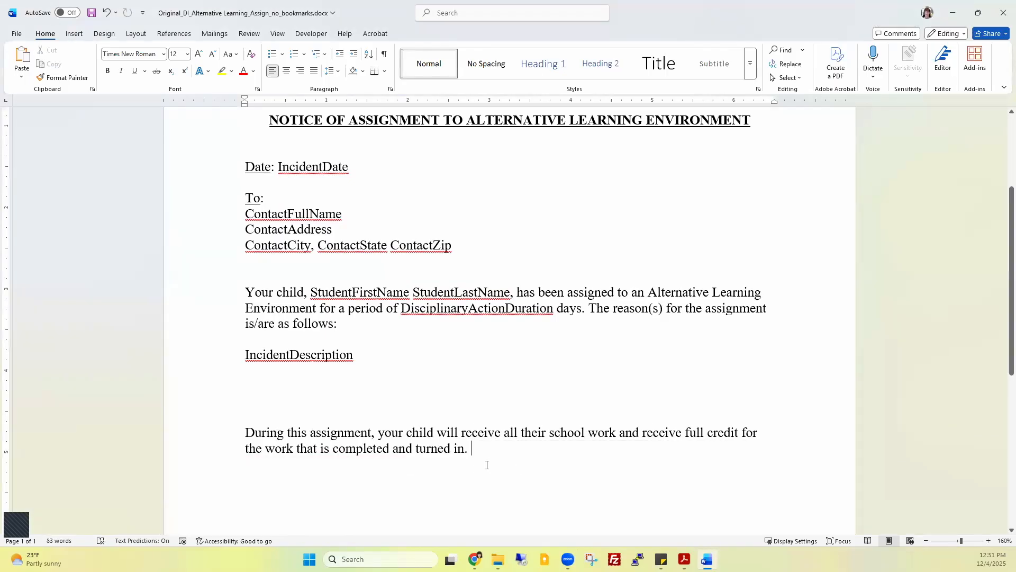
{"action": "scroll", "coordinate": [487, 465], "scroll_direction": "up", "scroll_amount": 1}
{"action": "scroll", "coordinate": [487, 465], "scroll_direction": "up", "scroll_amount": 1}
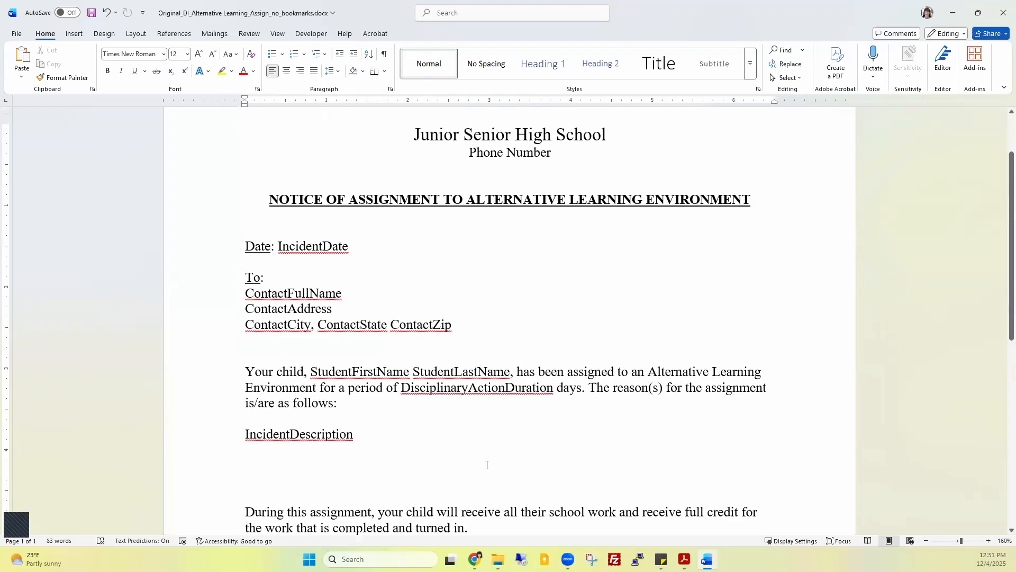
{"action": "left_click", "coordinate": [313, 246]}
{"action": "left_click", "coordinate": [304, 245]}
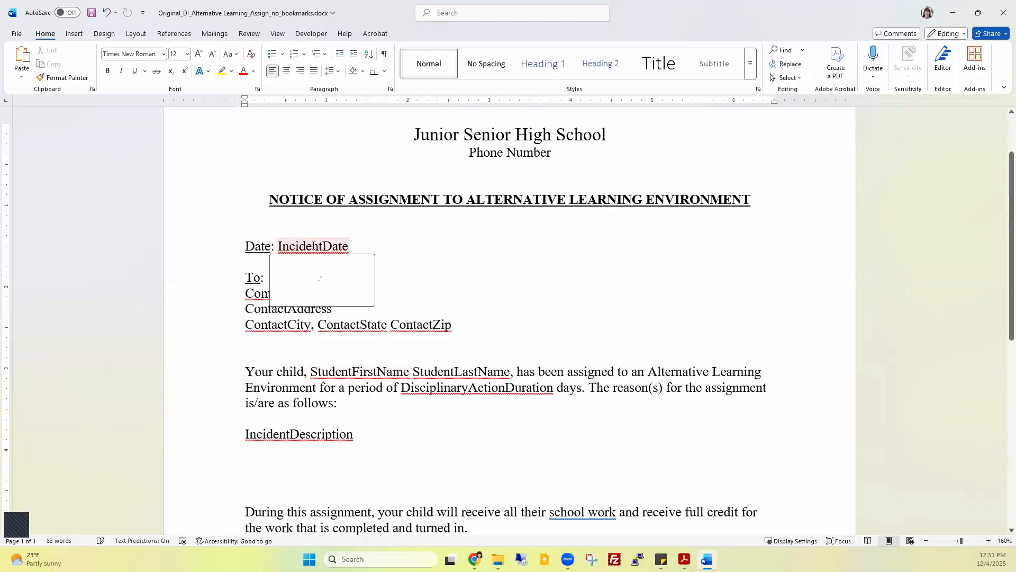
{"action": "left_click", "coordinate": [510, 152]}
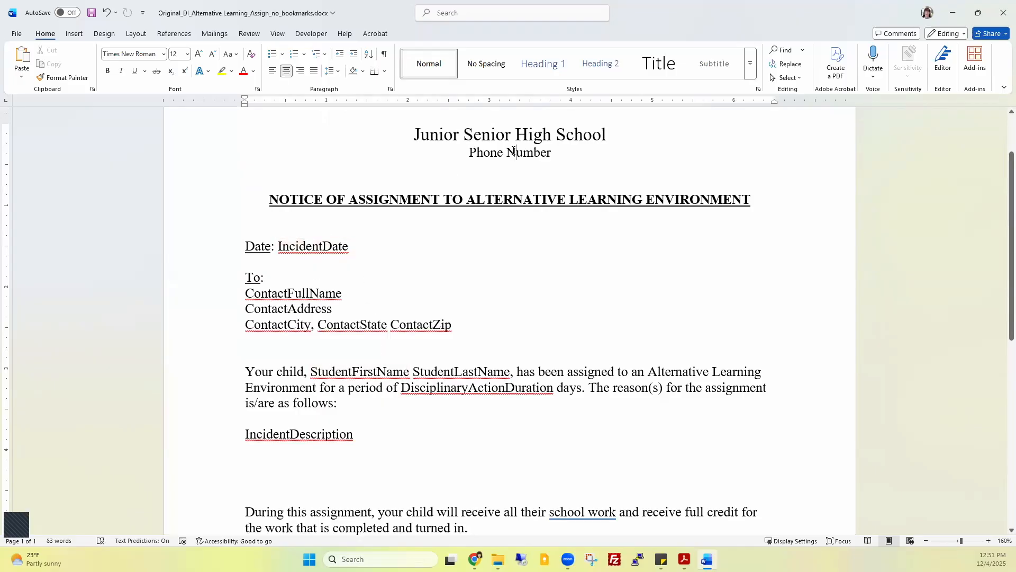
{"action": "left_click_drag", "start_coordinate": [478, 152], "coordinate": [536, 151]}
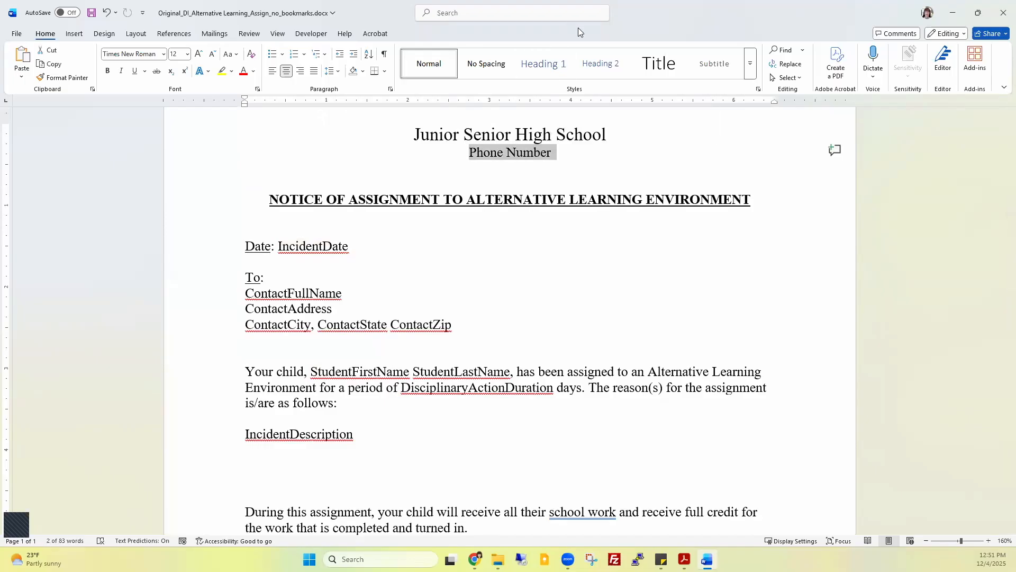
{"action": "left_click", "coordinate": [691, 169]}
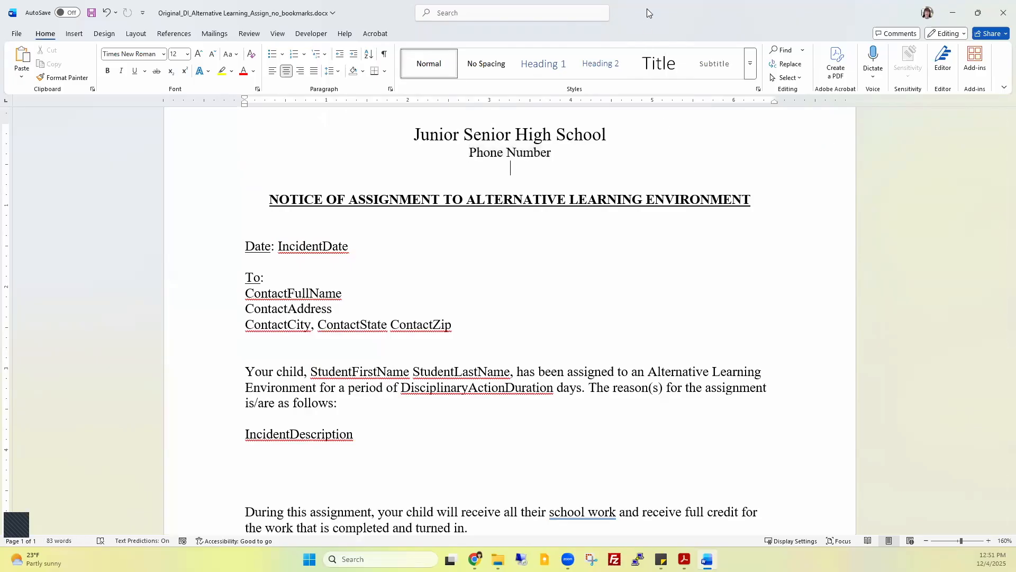
Switch to the Available Bookmarks In Discipline document in the browser and copy the bookmark name SchoolPhoneFormatted.
{"action": "double_click", "coordinate": [773, 18]}
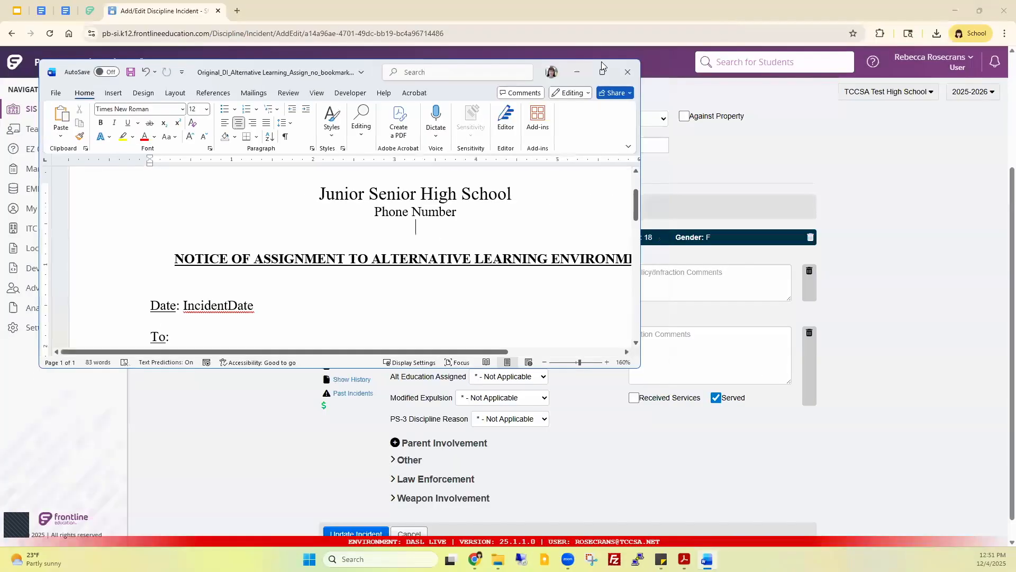
{"action": "left_click", "coordinate": [66, 12]}
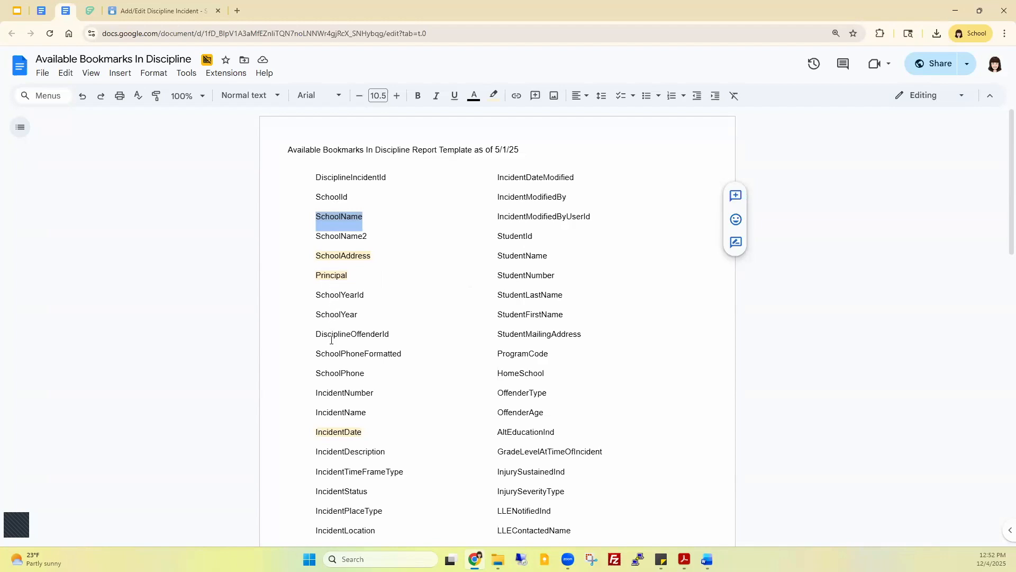
{"action": "double_click", "coordinate": [329, 374]}
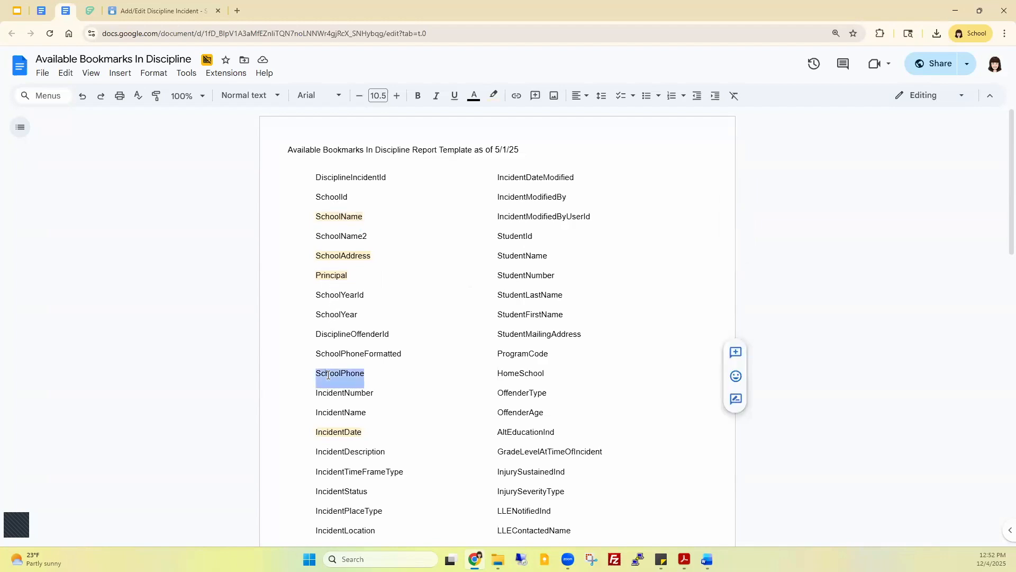
{"action": "double_click", "coordinate": [370, 354]}
{"action": "key", "text": "ctrl+c"}
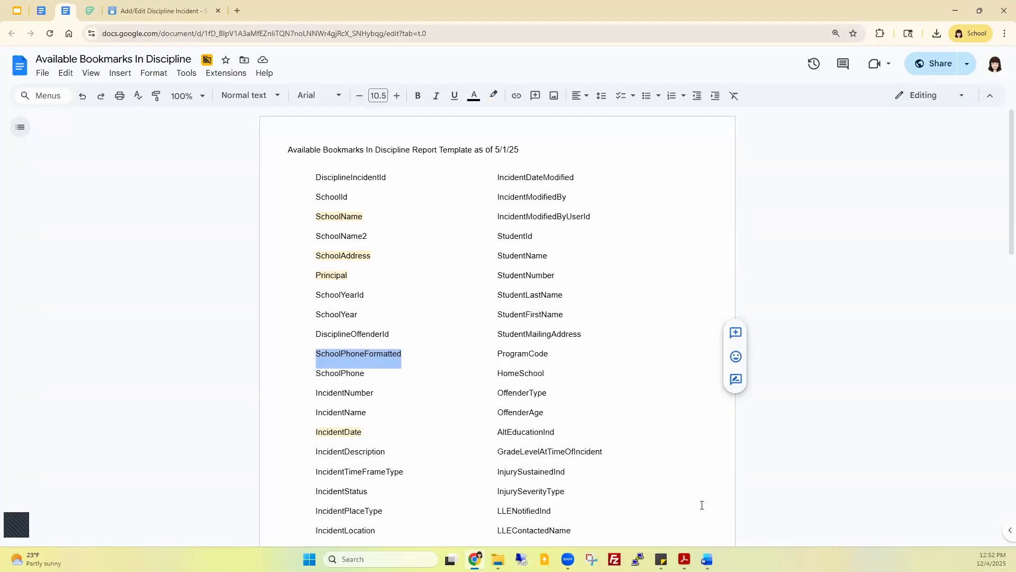
Switch back to the maximized Word letter and turn on the display of bookmarks and formatting marks.
{"action": "left_click", "coordinate": [707, 559]}
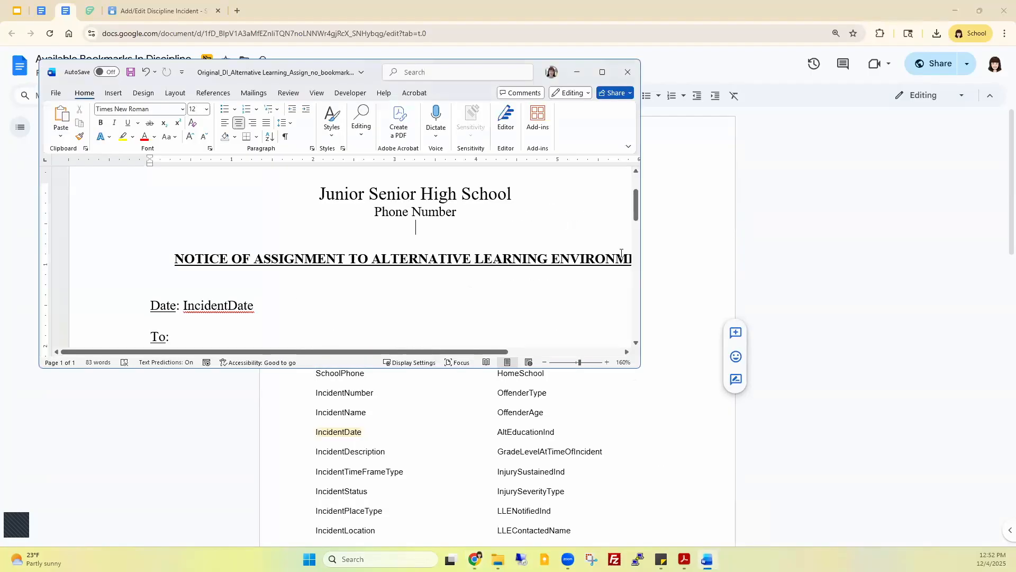
{"action": "left_click", "coordinate": [603, 73]}
{"action": "left_click_drag", "start_coordinate": [470, 152], "coordinate": [554, 153]}
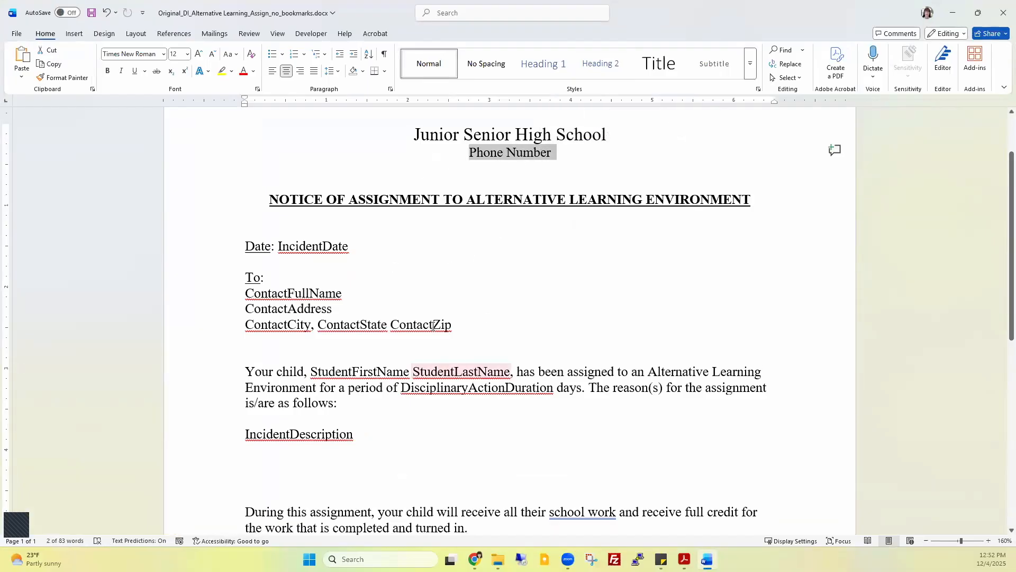
{"action": "left_click", "coordinate": [17, 35]}
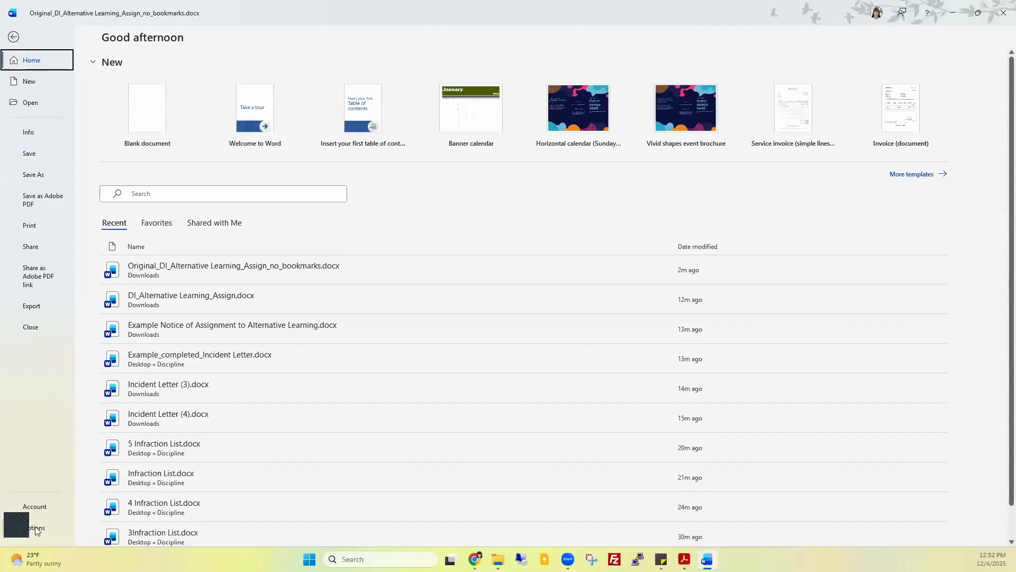
{"action": "left_click", "coordinate": [35, 527]}
{"action": "left_click", "coordinate": [325, 210]}
{"action": "scroll", "coordinate": [429, 315], "scroll_direction": "down", "scroll_amount": 10}
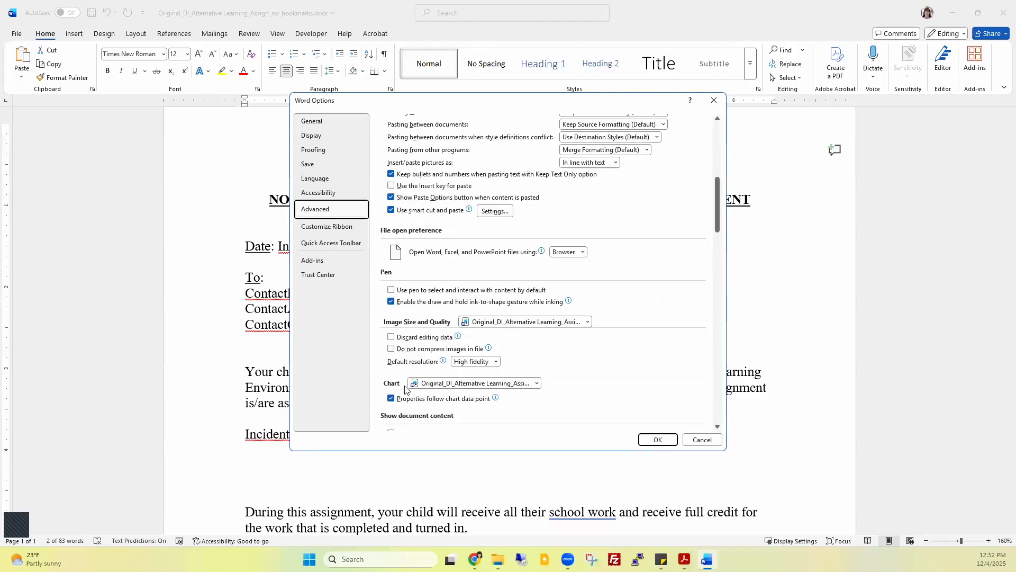
{"action": "scroll", "coordinate": [405, 389], "scroll_direction": "down", "scroll_amount": 3}
{"action": "left_click", "coordinate": [393, 368]}
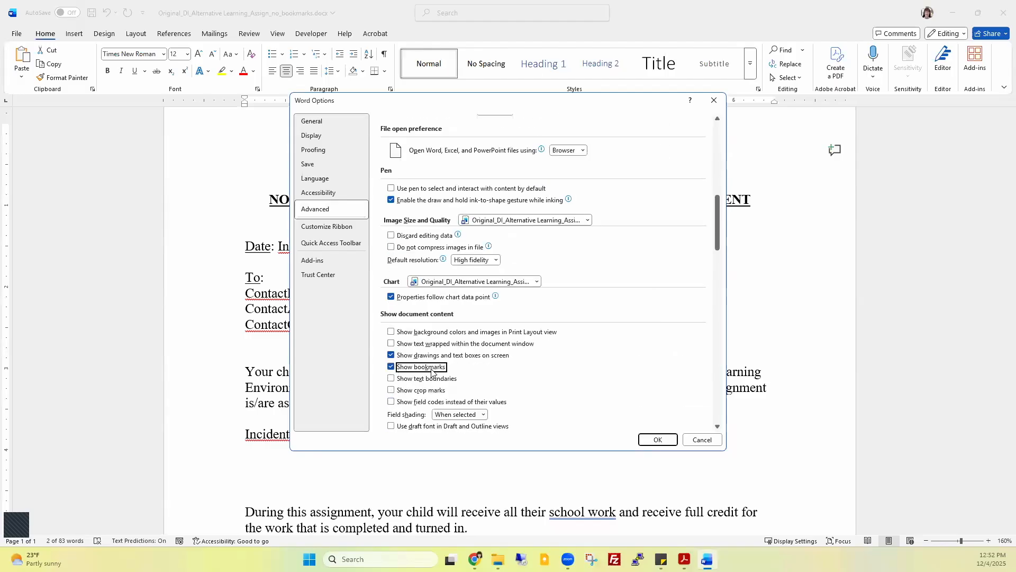
{"action": "left_click", "coordinate": [647, 437]}
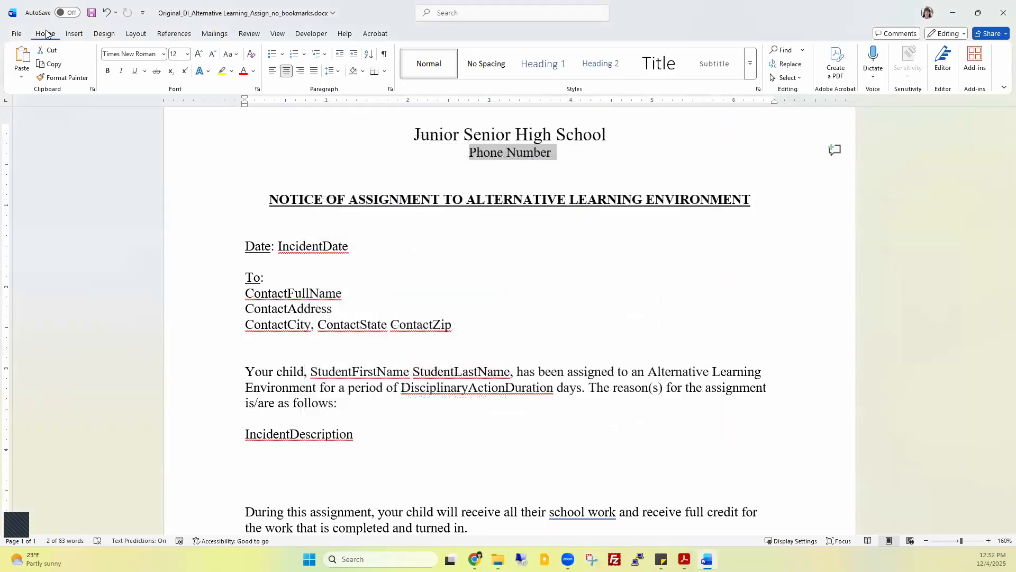
{"action": "left_click", "coordinate": [385, 55]}
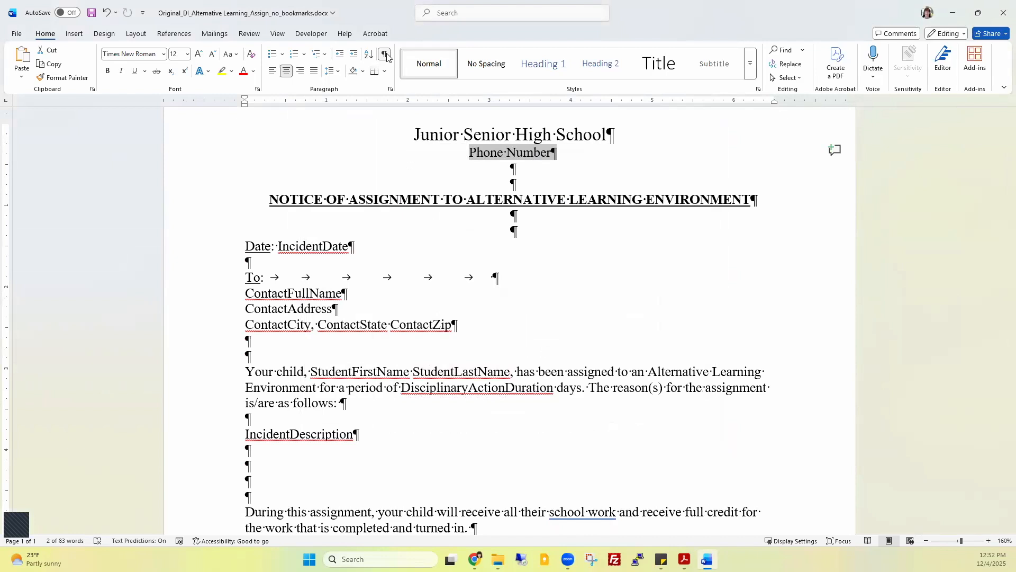
Add a bookmark named SchoolPhoneFormatted to the Phone Number line in the school header.
{"action": "left_click", "coordinate": [443, 176]}
{"action": "double_click", "coordinate": [520, 153]}
{"action": "left_click", "coordinate": [492, 153]}
{"action": "left_click_drag", "start_coordinate": [470, 152], "coordinate": [556, 153]}
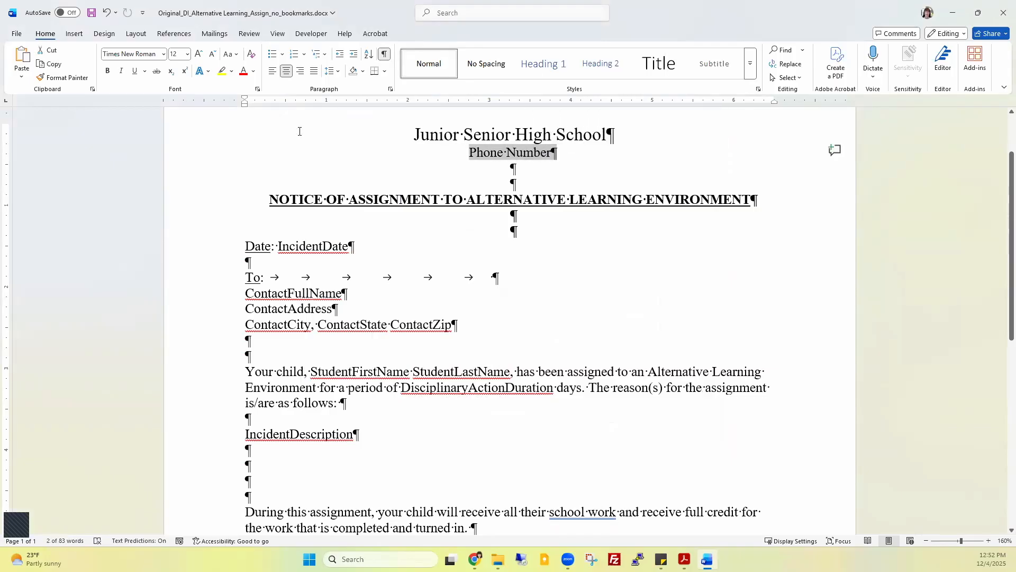
{"action": "left_click", "coordinate": [75, 34]}
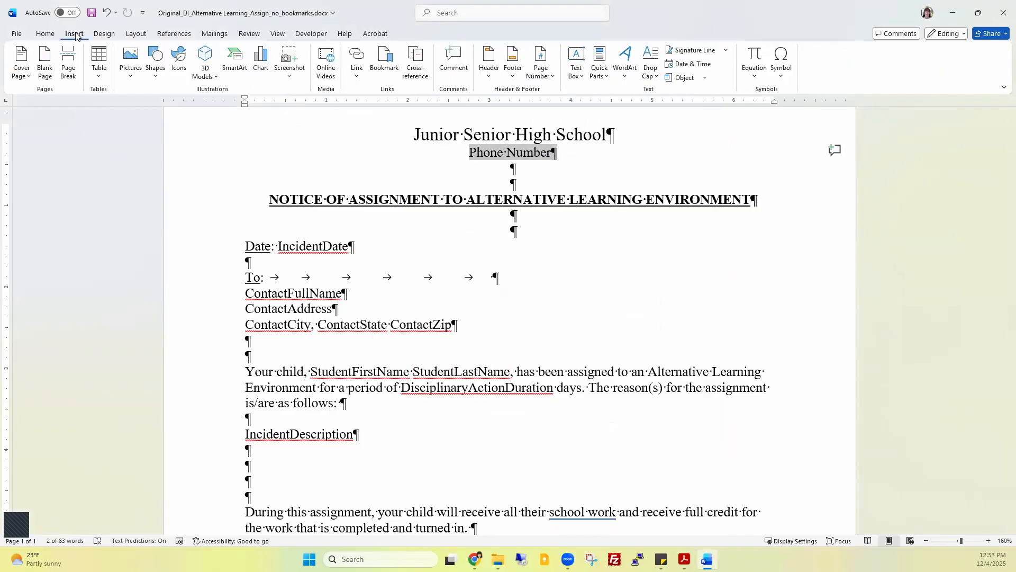
{"action": "left_click", "coordinate": [387, 64]}
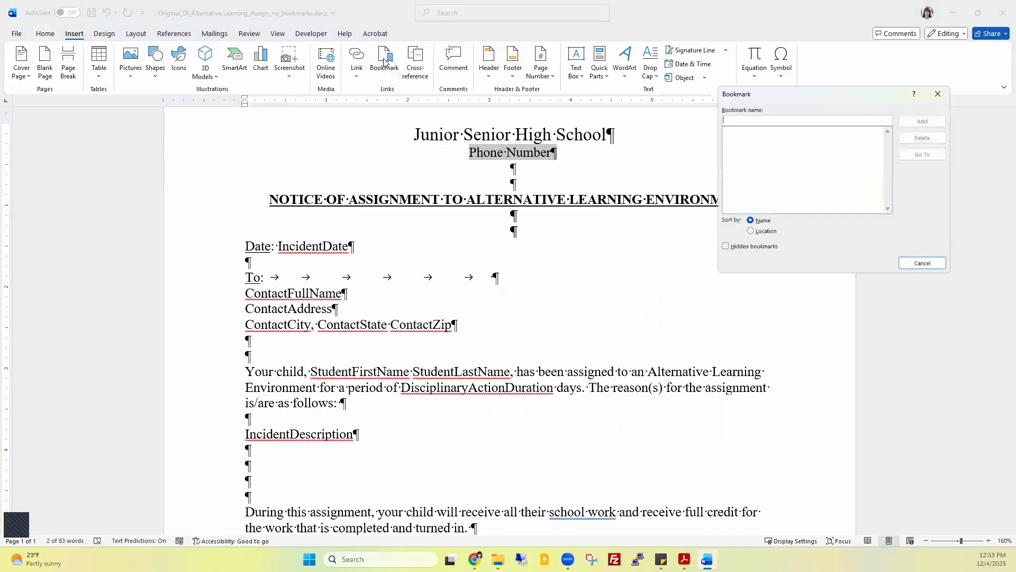
{"action": "key", "text": "ctrl+v"}
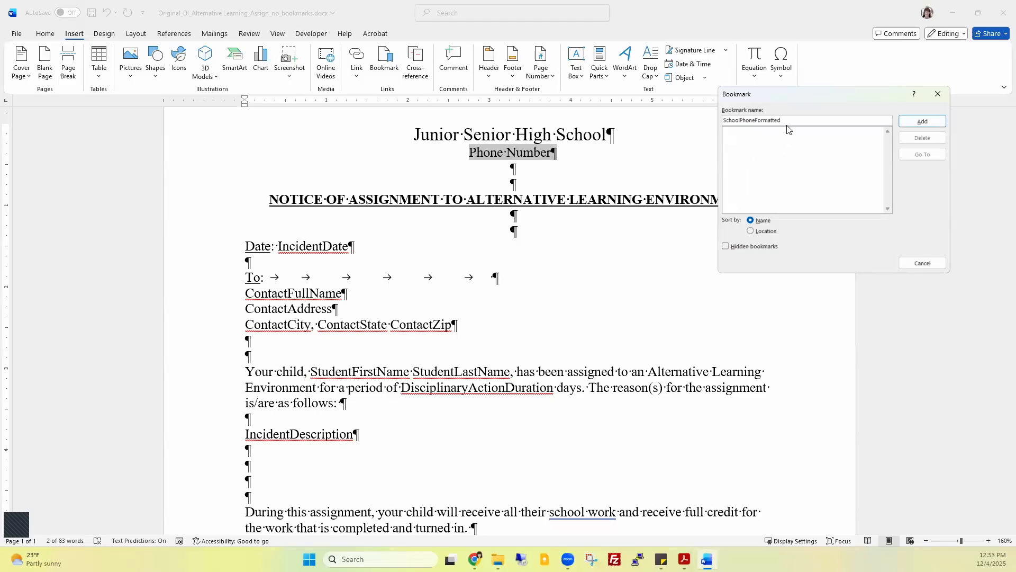
{"action": "left_click", "coordinate": [922, 121]}
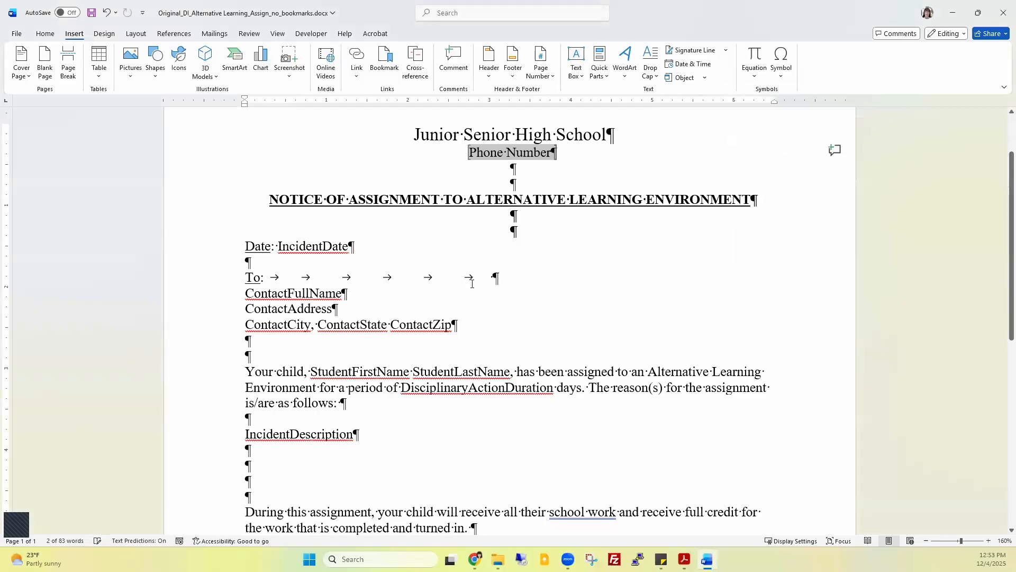
Add a bookmark named IncidentDate to the IncidentDate placeholder on the Date line.
{"action": "double_click", "coordinate": [314, 249]}
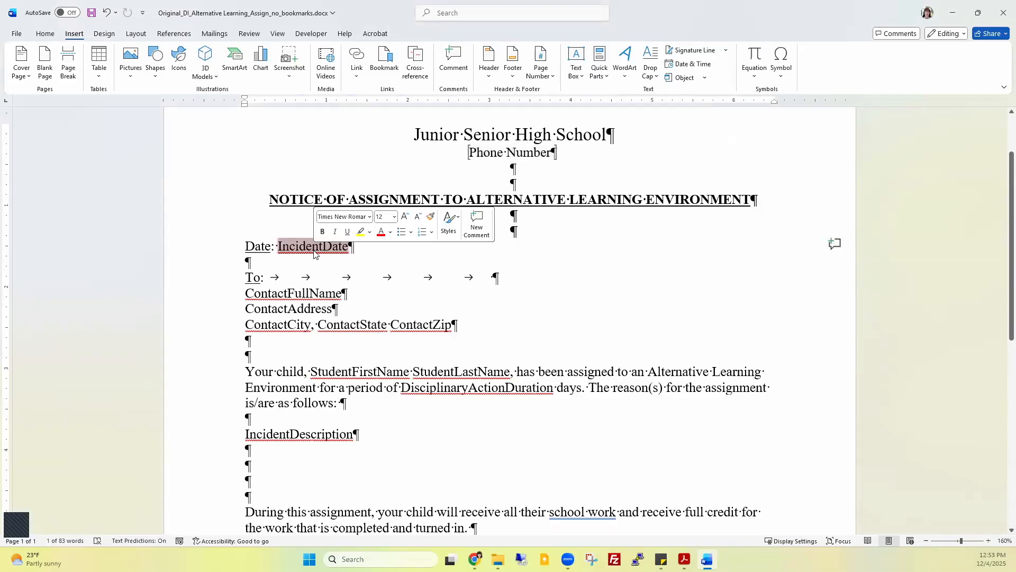
{"action": "left_click", "coordinate": [382, 63]}
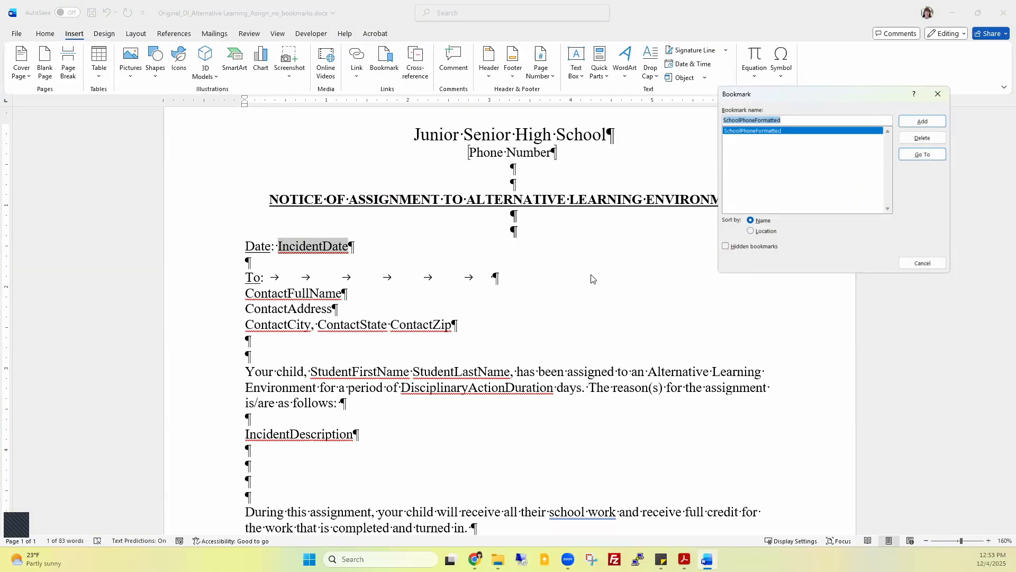
{"action": "type", "text": "IncidentDate"}
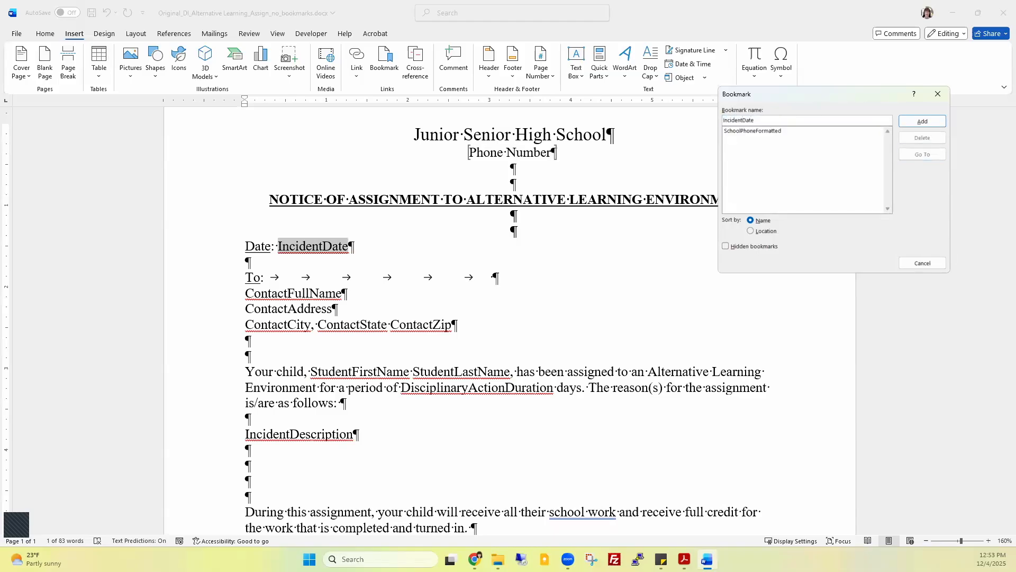
{"action": "key", "text": "Return"}
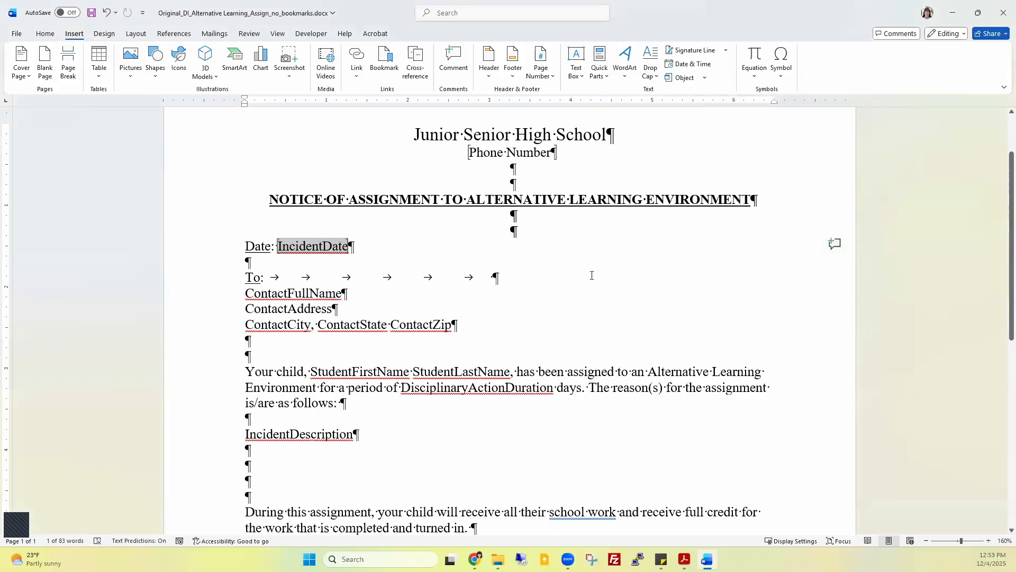
Add a bookmark named ContactFullName to the ContactFullName line of the address block.
{"action": "triple_click", "coordinate": [314, 292]}
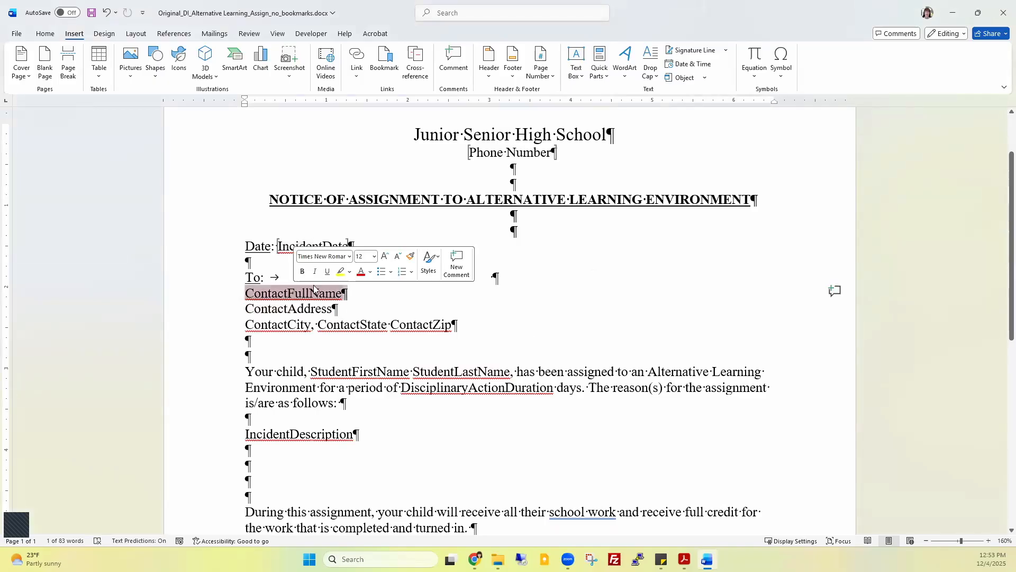
{"action": "left_click", "coordinate": [384, 59]}
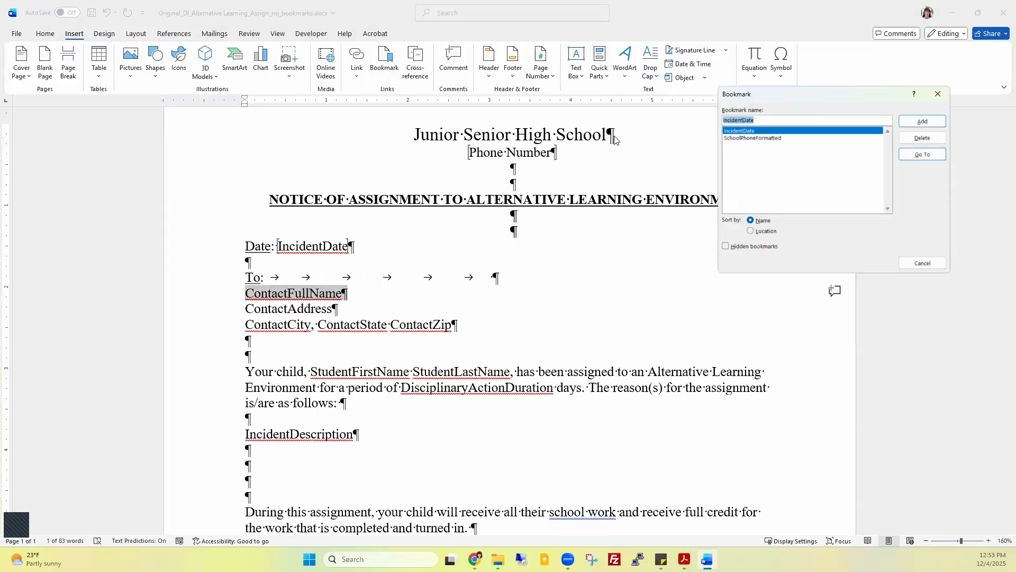
{"action": "type", "text": "ContactFullName"}
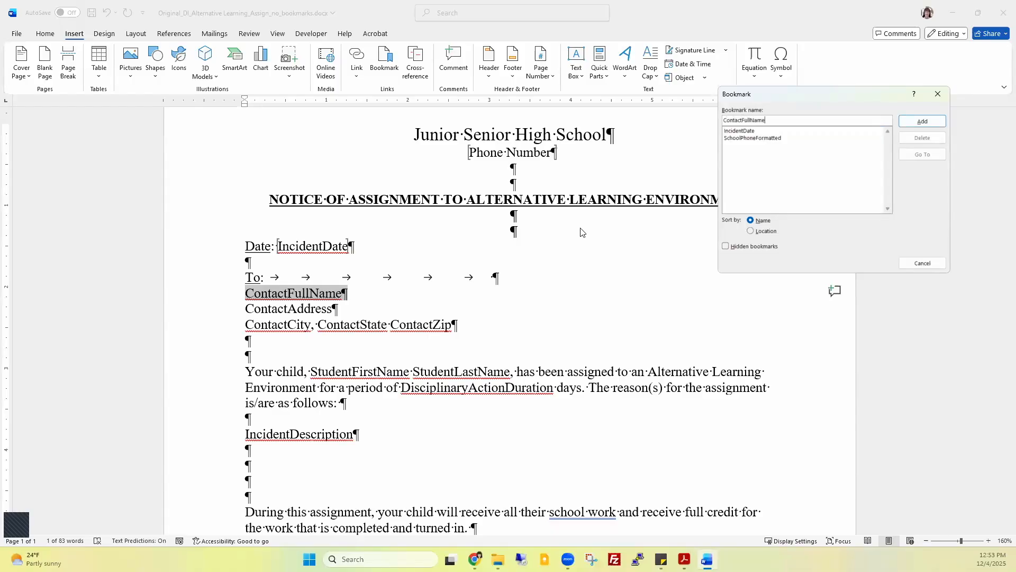
{"action": "left_click", "coordinate": [274, 307]}
{"action": "left_click", "coordinate": [922, 121]}
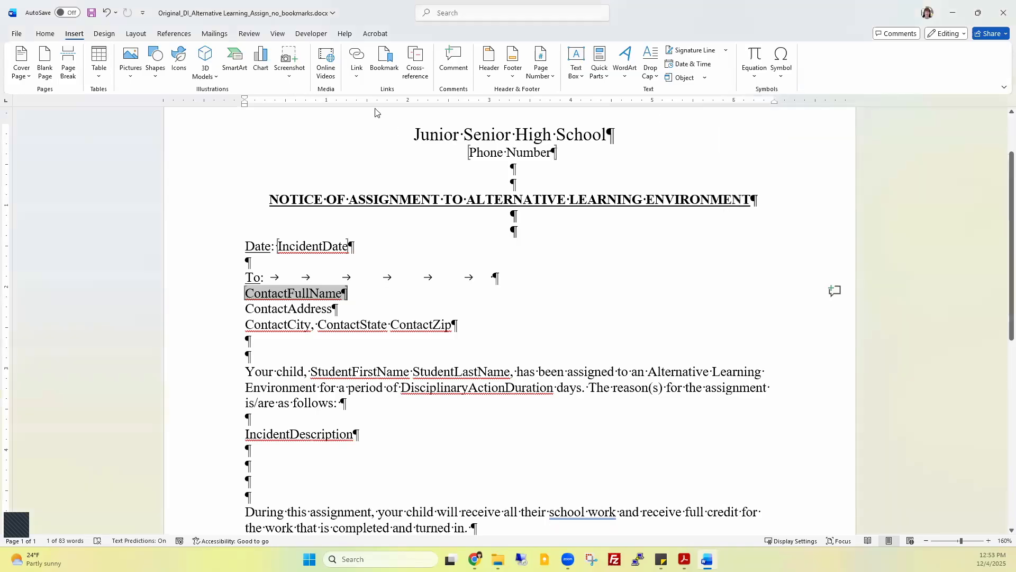
Add a bookmark named ContactAddress to the ContactAddress line of the address block.
{"action": "double_click", "coordinate": [316, 310]}
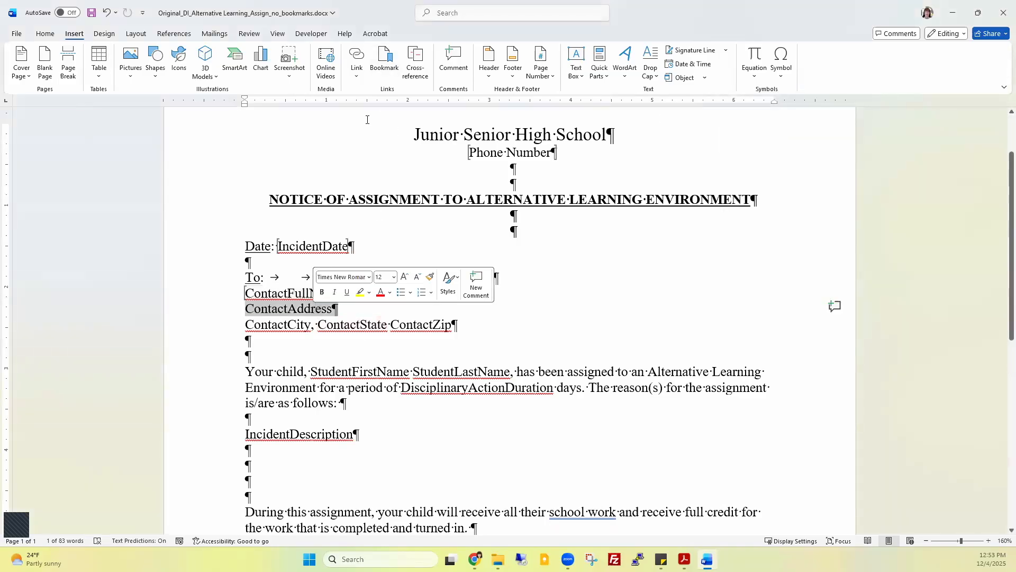
{"action": "left_click", "coordinate": [385, 60]}
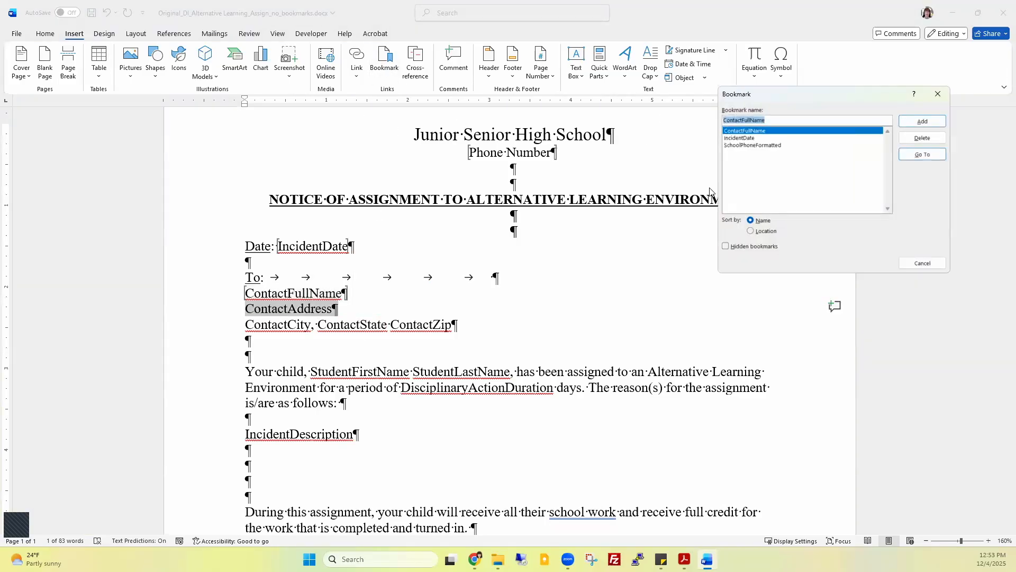
{"action": "type", "text": "Contac"}
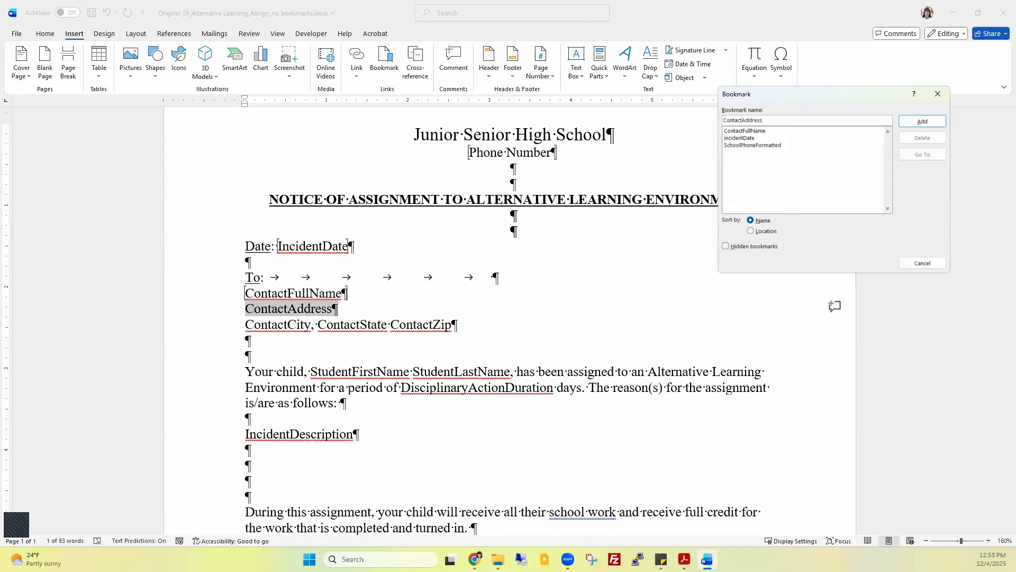
{"action": "key", "text": "Return"}
Add a bookmark named ContactCity to the ContactCity placeholder in the address block.
{"action": "double_click", "coordinate": [295, 325]}
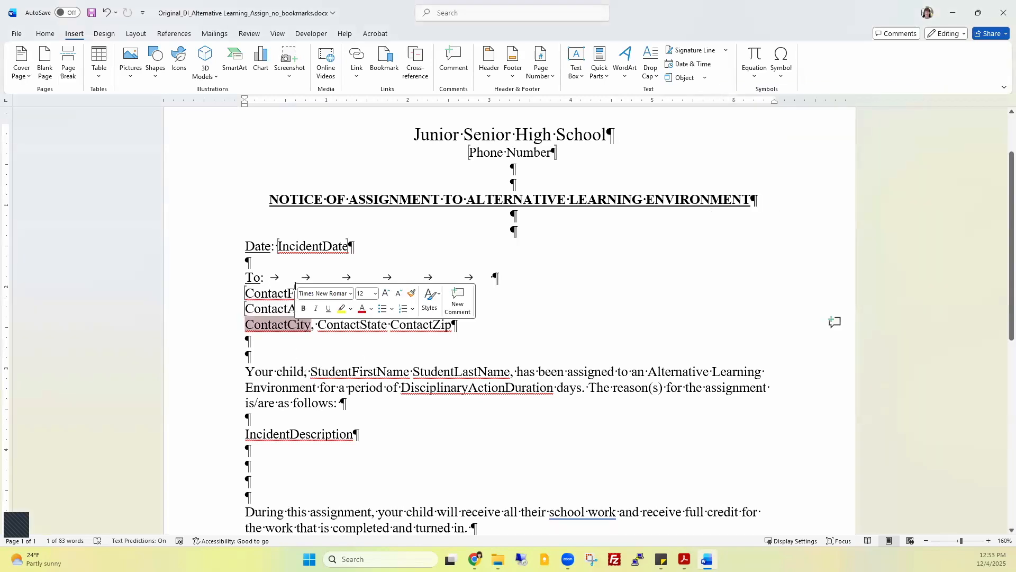
{"action": "left_click", "coordinate": [391, 66]}
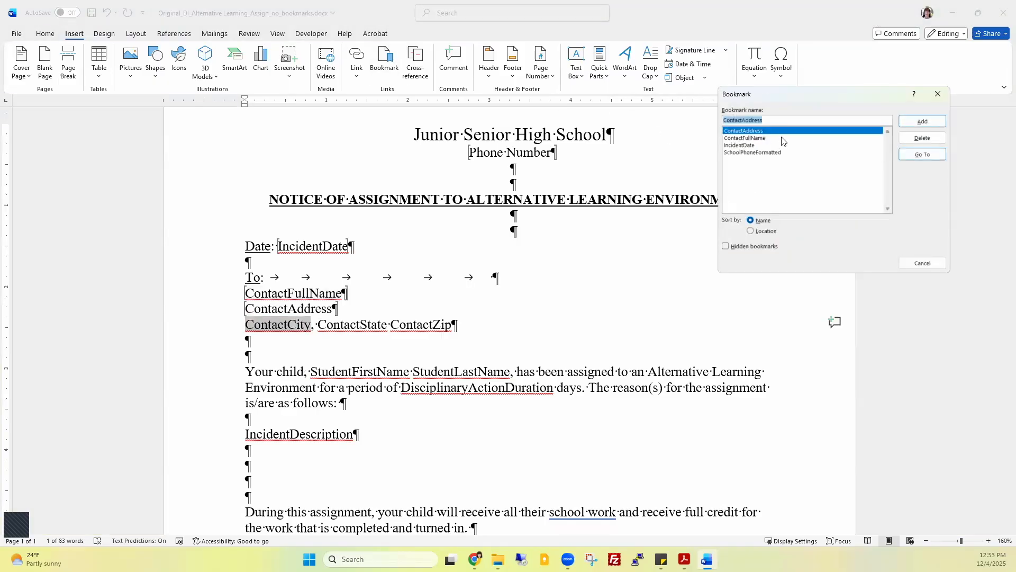
{"action": "left_click", "coordinate": [760, 119]}
{"action": "double_click", "coordinate": [760, 119]}
{"action": "type", "text": "Co"}
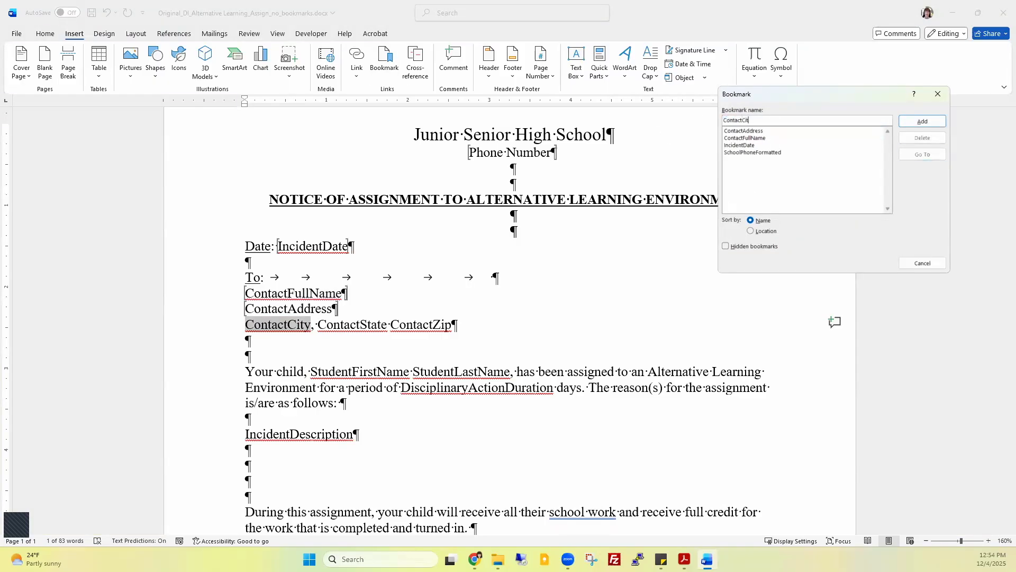
{"action": "left_click", "coordinate": [917, 123]}
Add a bookmark named ContactState to the ContactState placeholder in the address block.
{"action": "double_click", "coordinate": [352, 324]}
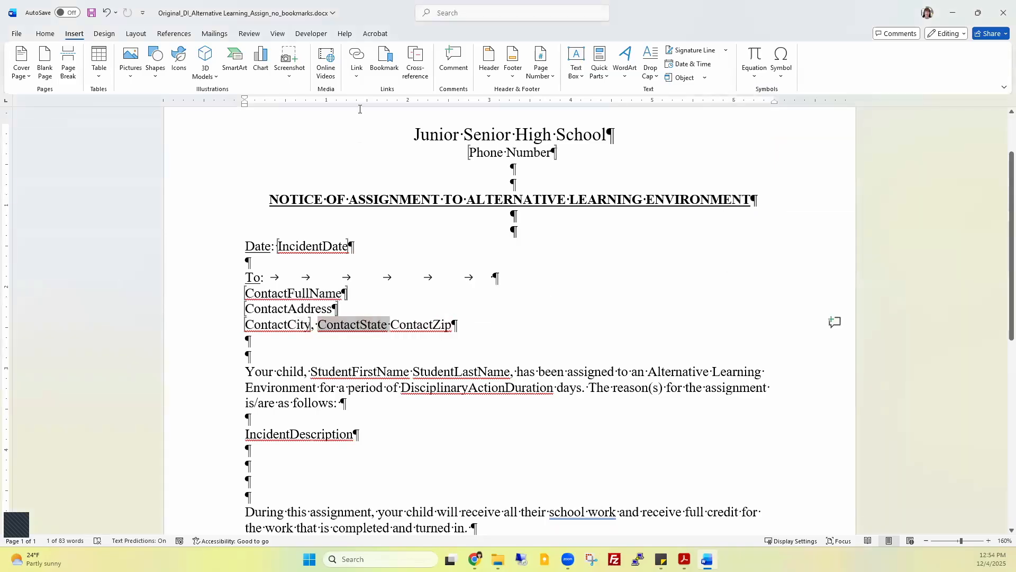
{"action": "left_click", "coordinate": [384, 58]}
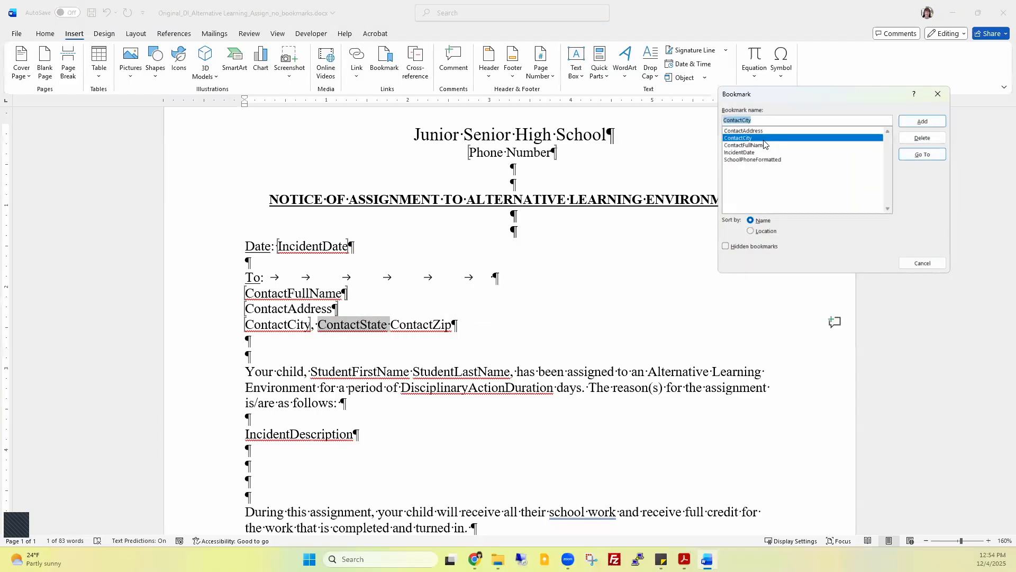
{"action": "type", "text": "ContactState"}
{"action": "key", "text": "Return"}
Add a bookmark named ContactZip to the ContactZip placeholder in the address block.
{"action": "double_click", "coordinate": [421, 324]}
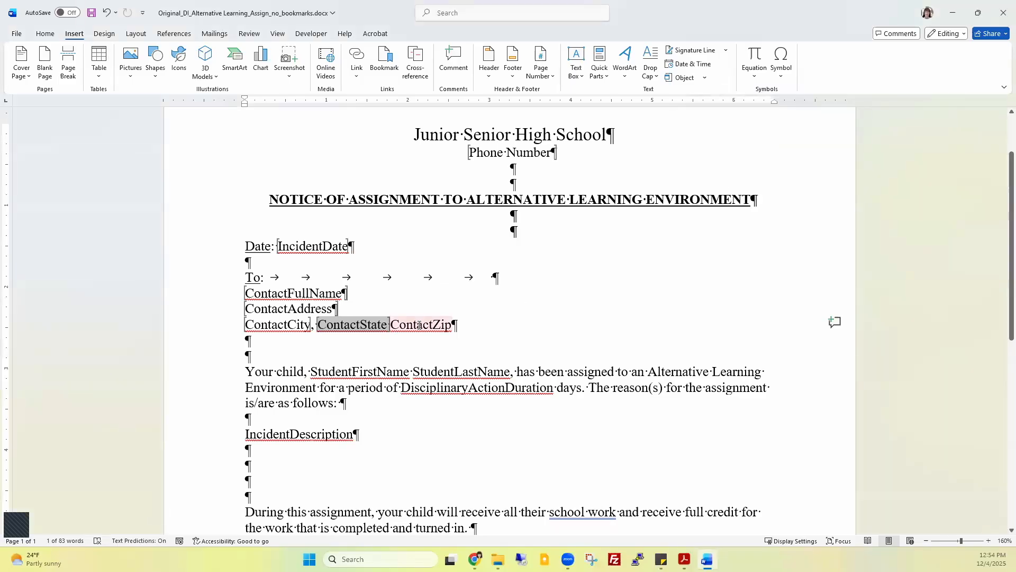
{"action": "left_click", "coordinate": [385, 59]}
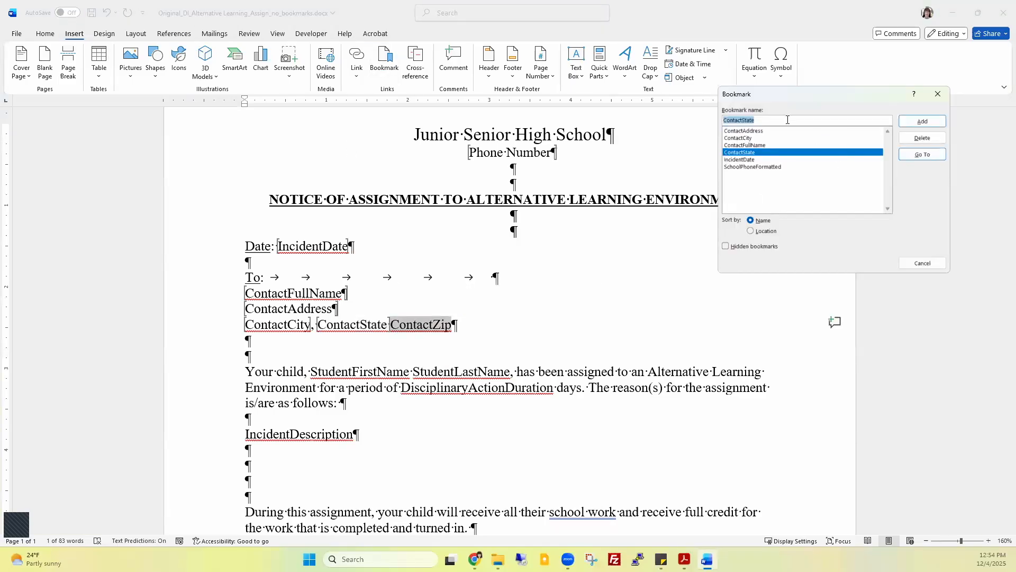
{"action": "type", "text": "ContactZip"}
{"action": "left_click", "coordinate": [913, 124]}
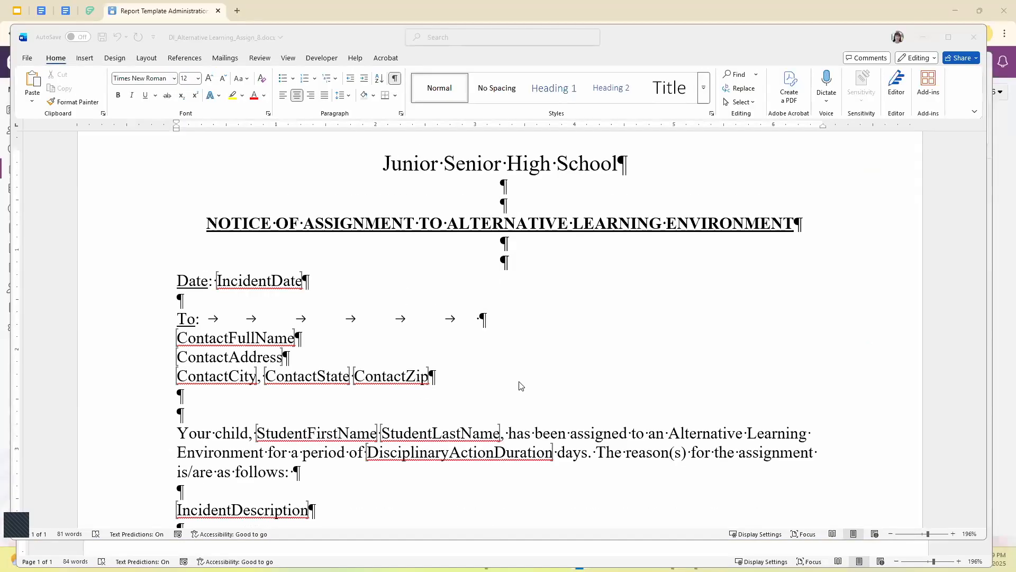
Review the fully bookmarked letter DI_Alternative Learning_Assign_8.docx, then close it and save its changes in the Discipline folder.
{"action": "scroll", "coordinate": [521, 390], "scroll_direction": "down", "scroll_amount": 3}
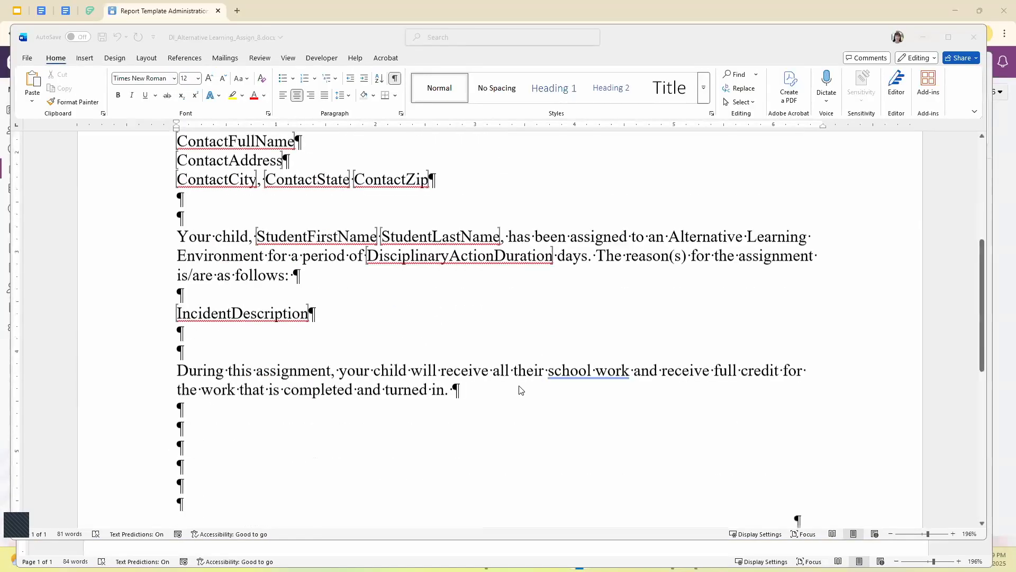
{"action": "scroll", "coordinate": [521, 390], "scroll_direction": "down", "scroll_amount": 2}
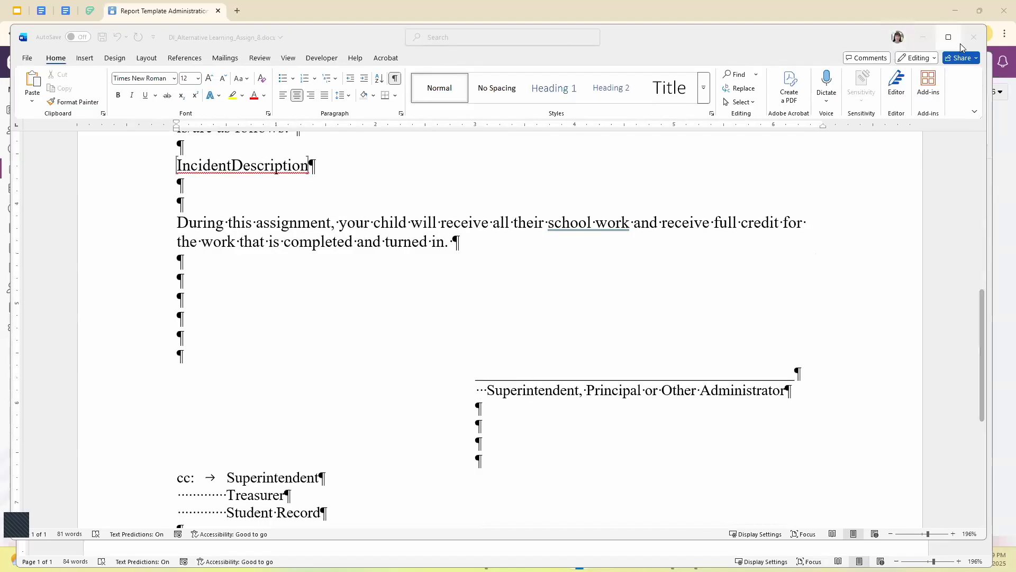
{"action": "left_click", "coordinate": [974, 41]}
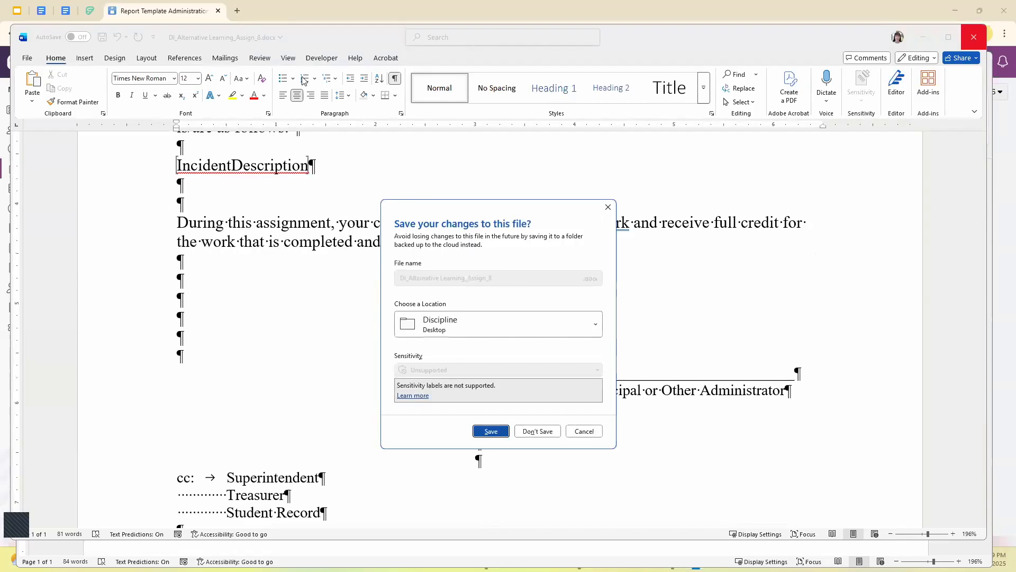
{"action": "left_click", "coordinate": [493, 431]}
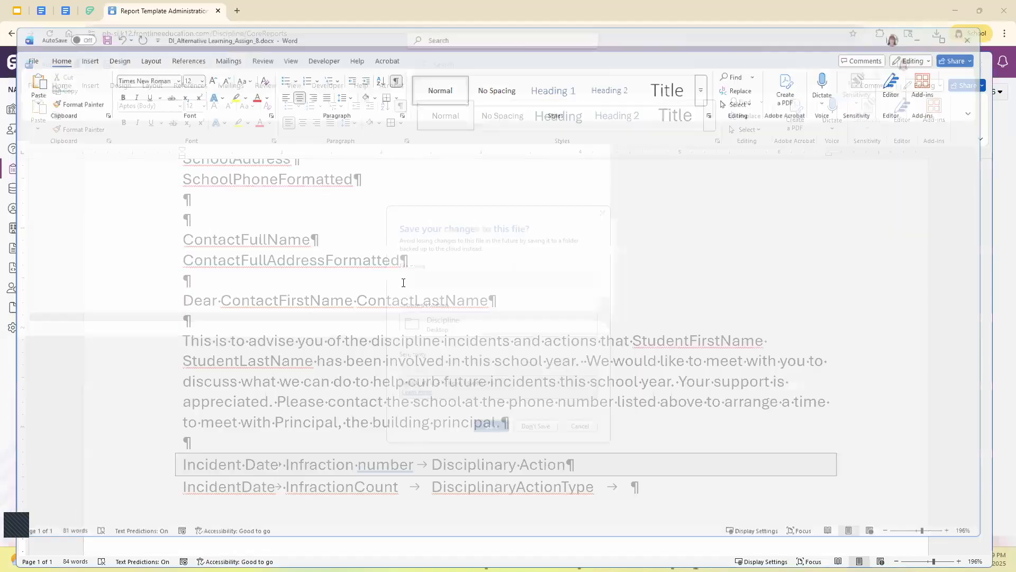
Switch to Report Template Administration in the browser and start a new template of the Incident Letter type.
{"action": "left_click", "coordinate": [174, 11]}
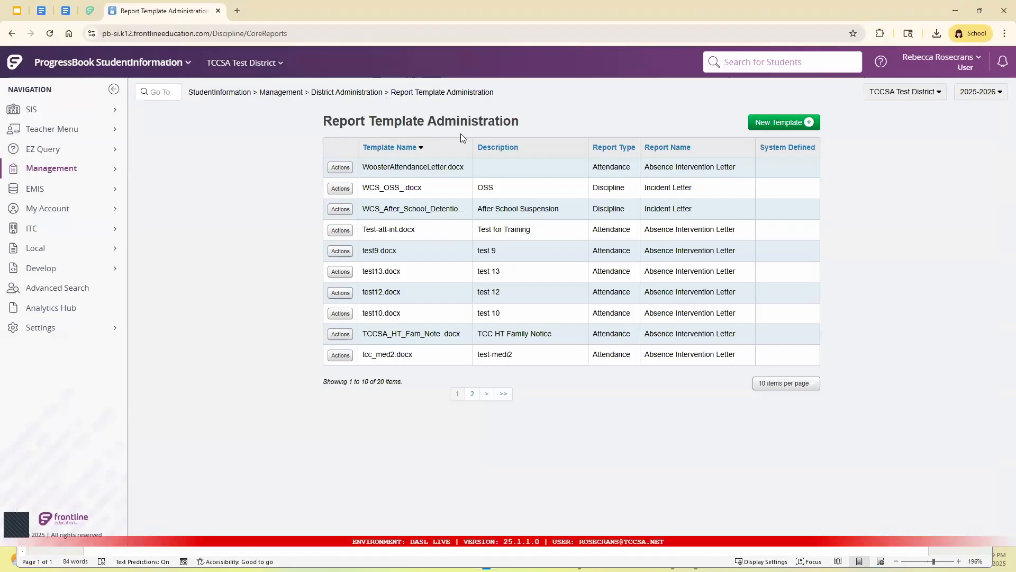
{"action": "left_click", "coordinate": [789, 122]}
{"action": "left_click", "coordinate": [470, 152]}
{"action": "left_click", "coordinate": [412, 201]}
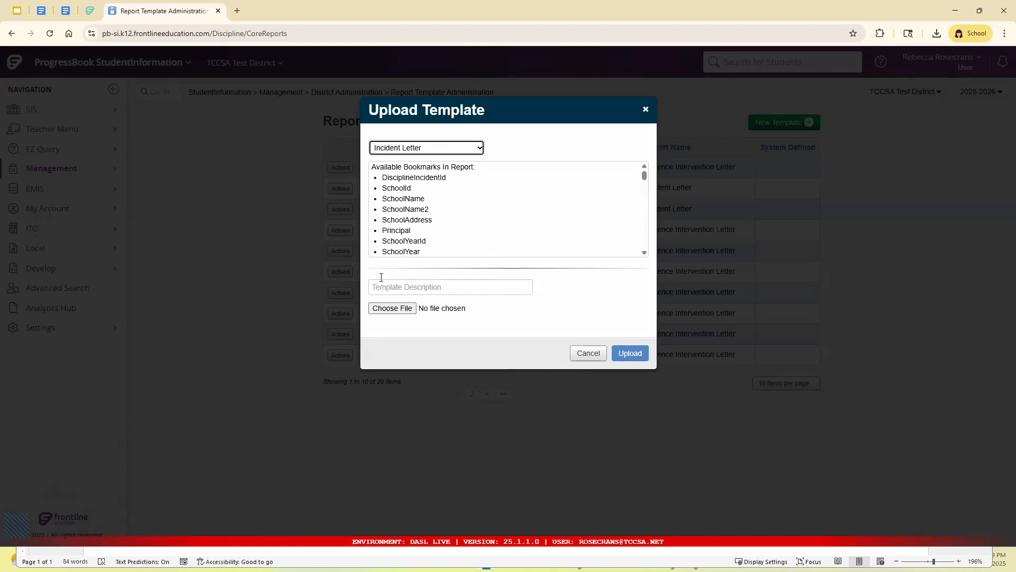
Upload DI_Alternative Learning_Assign_8.docx from the Discipline folder with the template description Alternative Assignment.
{"action": "left_click", "coordinate": [379, 288]}
{"action": "left_click", "coordinate": [389, 308]}
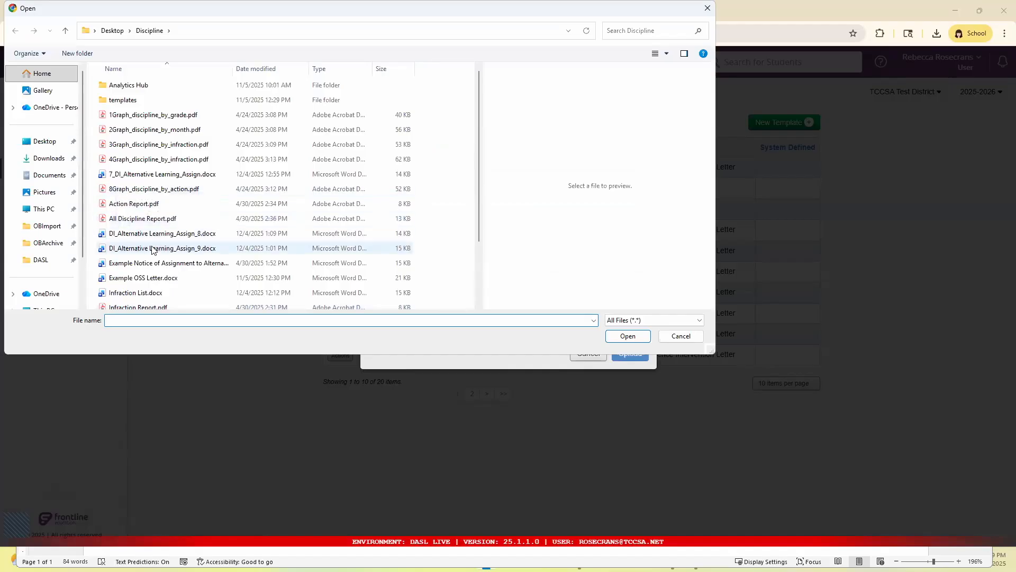
{"action": "left_click", "coordinate": [159, 233]}
{"action": "left_click", "coordinate": [628, 336]}
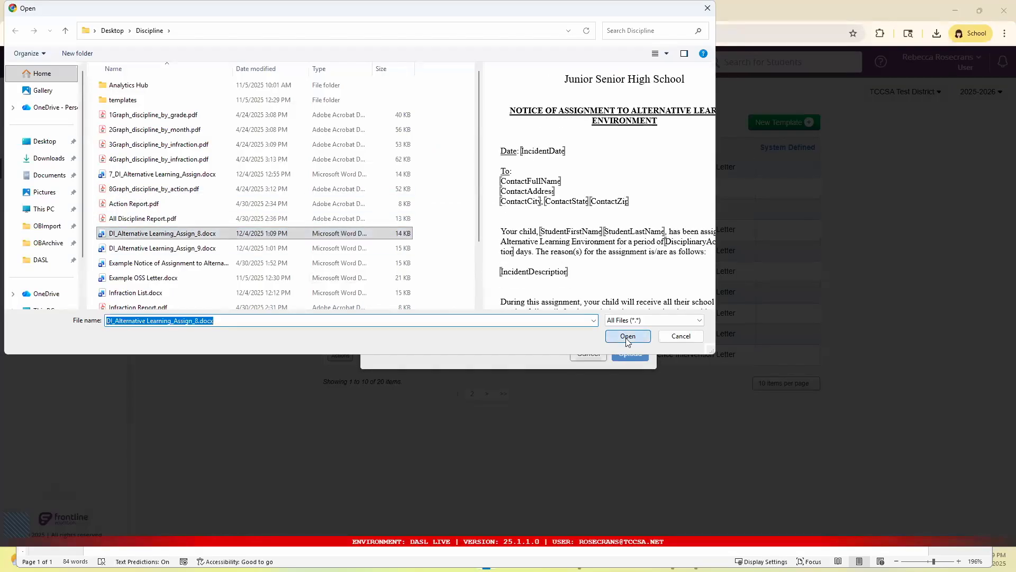
{"action": "left_click", "coordinate": [407, 289]}
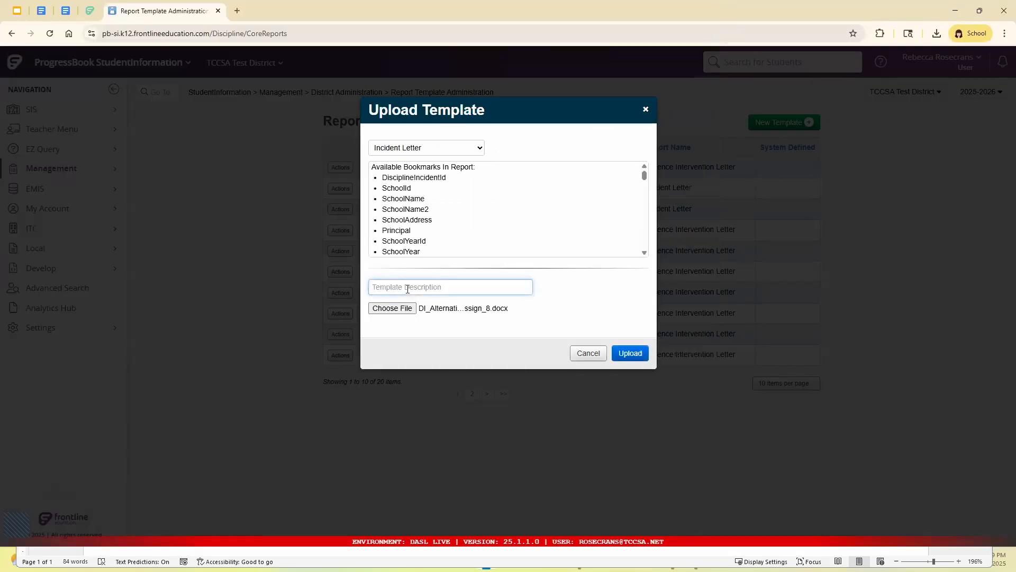
{"action": "type", "text": "Alternative Assignment"}
{"action": "left_click", "coordinate": [630, 353]}
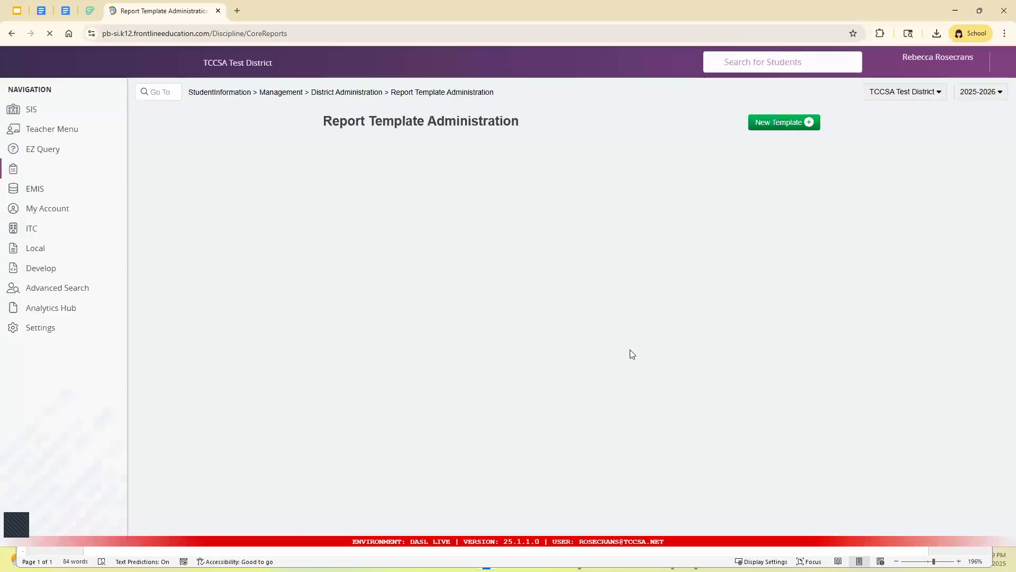
Return to the StudentInformation home page and change the school context to TCCSA Test High School.
{"action": "left_click", "coordinate": [209, 93]}
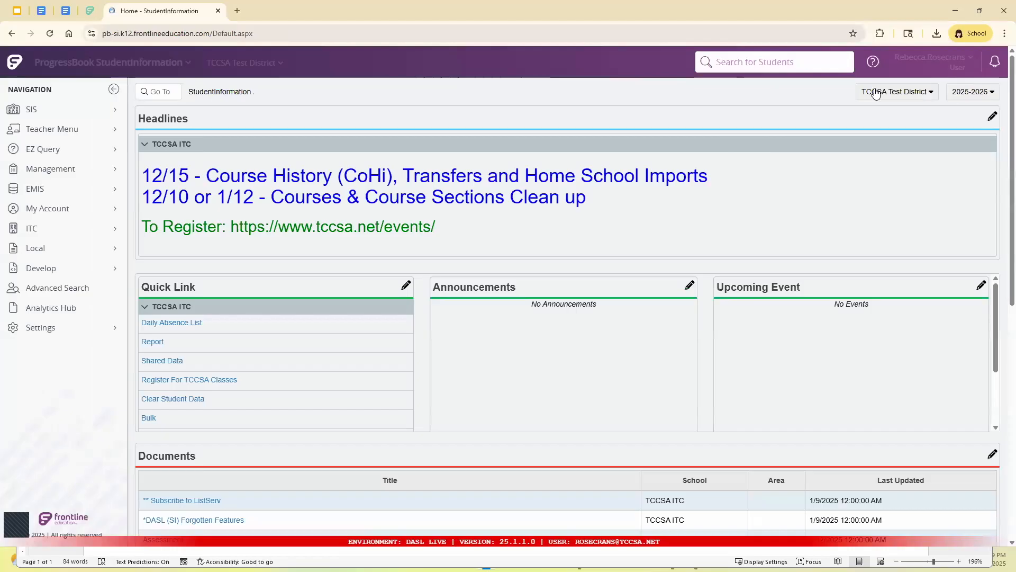
{"action": "left_click", "coordinate": [878, 91]}
{"action": "left_click", "coordinate": [872, 138]}
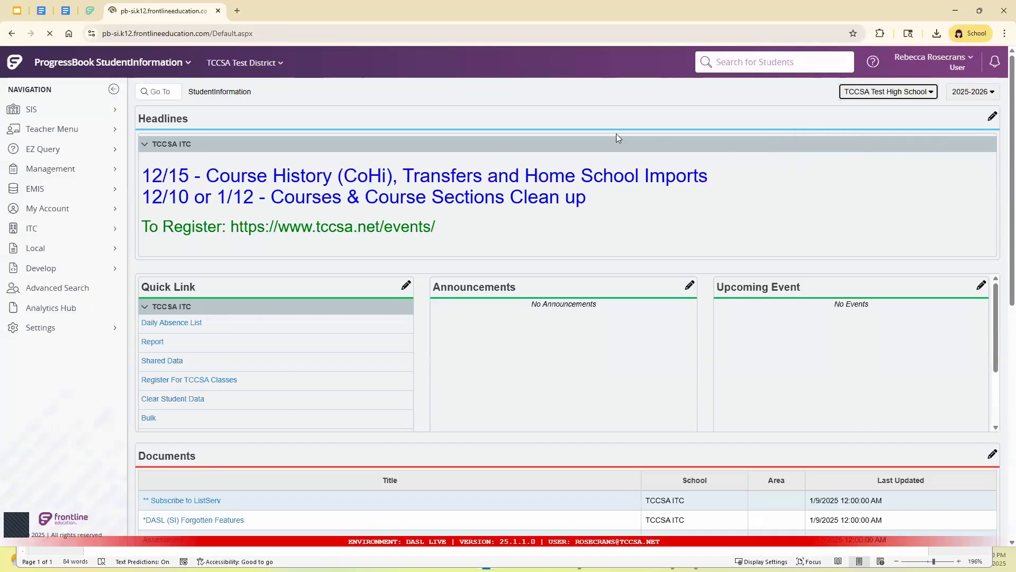
Go to the Discipline Incidents list and open the Vaping incident dated 10/03/25 for editing.
{"action": "left_click", "coordinate": [95, 110]}
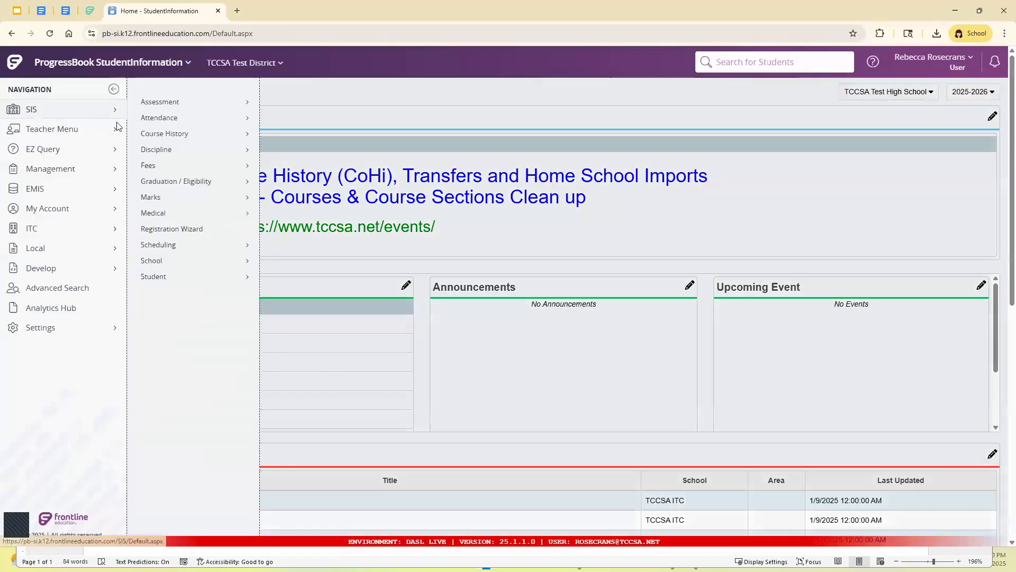
{"action": "mouse_move", "coordinate": [161, 154]}
{"action": "left_click", "coordinate": [298, 103]}
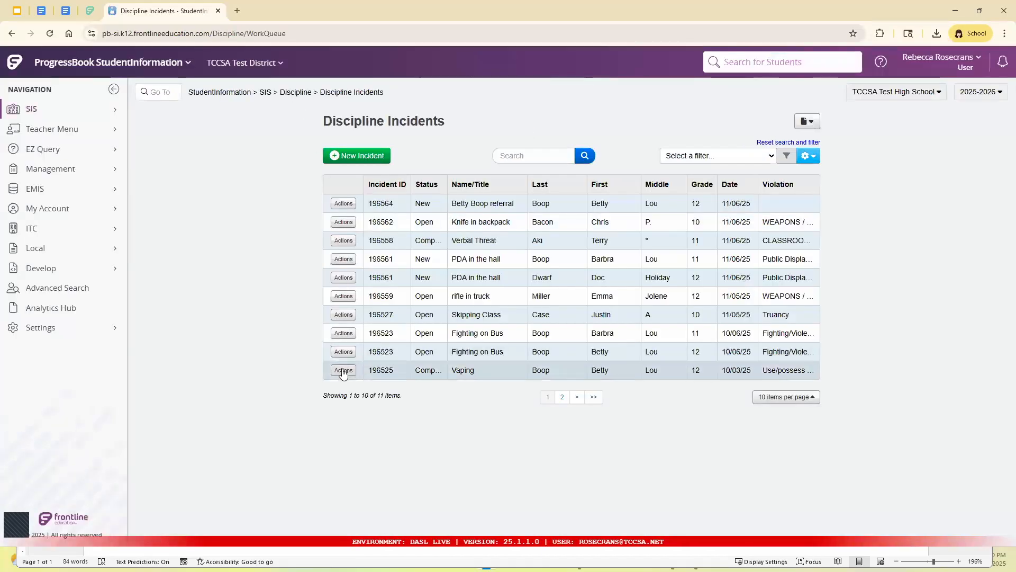
{"action": "left_click", "coordinate": [343, 370]}
{"action": "left_click", "coordinate": [363, 312]}
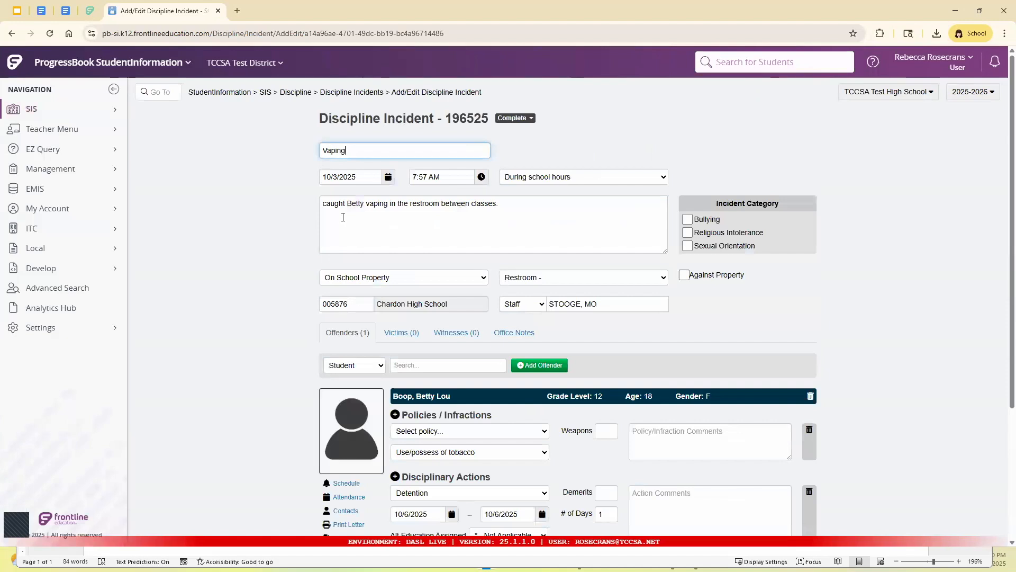
Generate the offender's letter from the incident using the Alternative Assignment template.
{"action": "scroll", "coordinate": [343, 222], "scroll_direction": "down", "scroll_amount": 3}
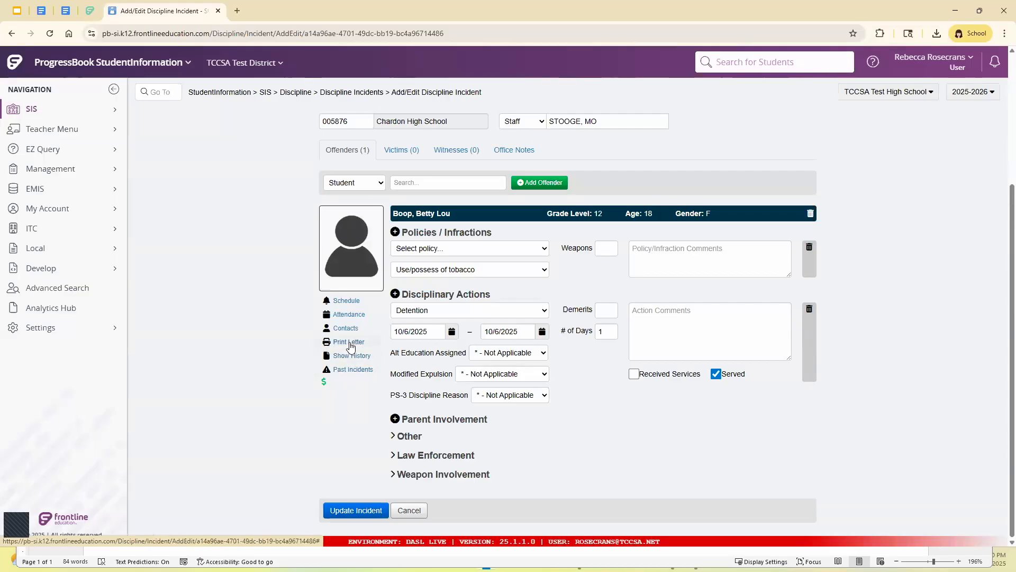
{"action": "left_click", "coordinate": [349, 343]}
{"action": "left_click", "coordinate": [413, 150]}
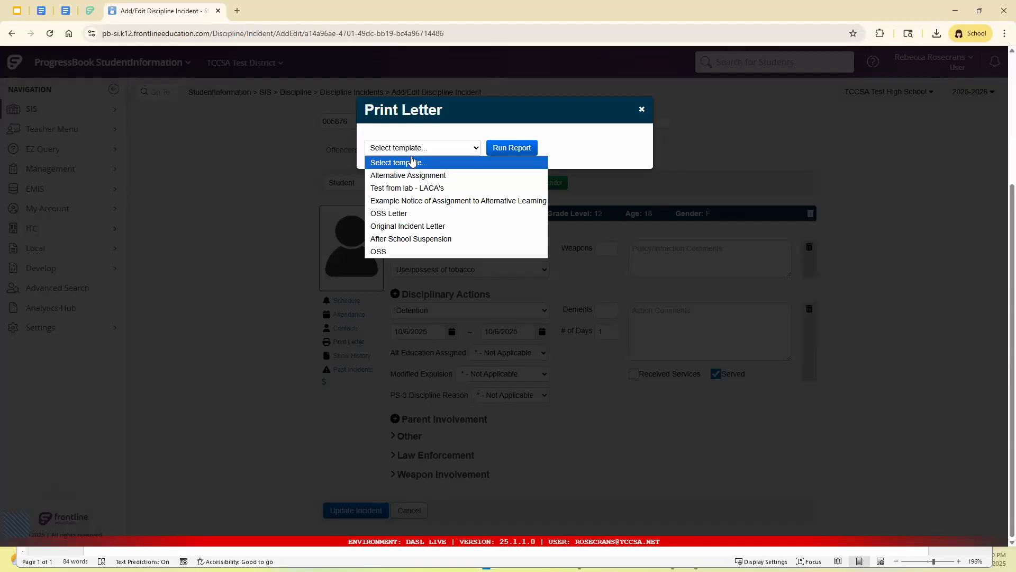
{"action": "left_click", "coordinate": [413, 175]}
{"action": "left_click", "coordinate": [513, 150]}
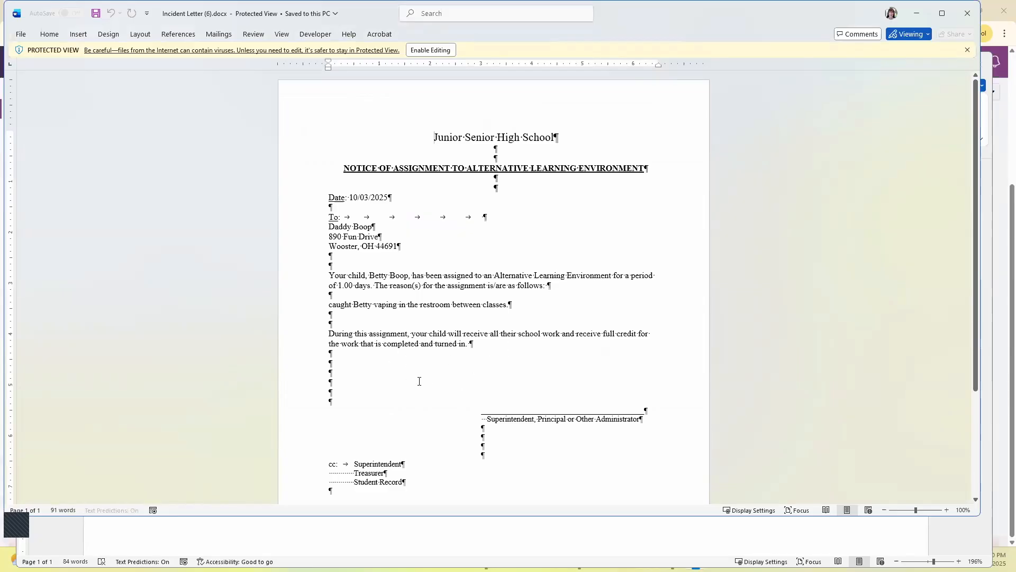
Close the generated incident letter and go to the beginning of the Infraction List document in Word.
{"action": "left_click", "coordinate": [968, 14]}
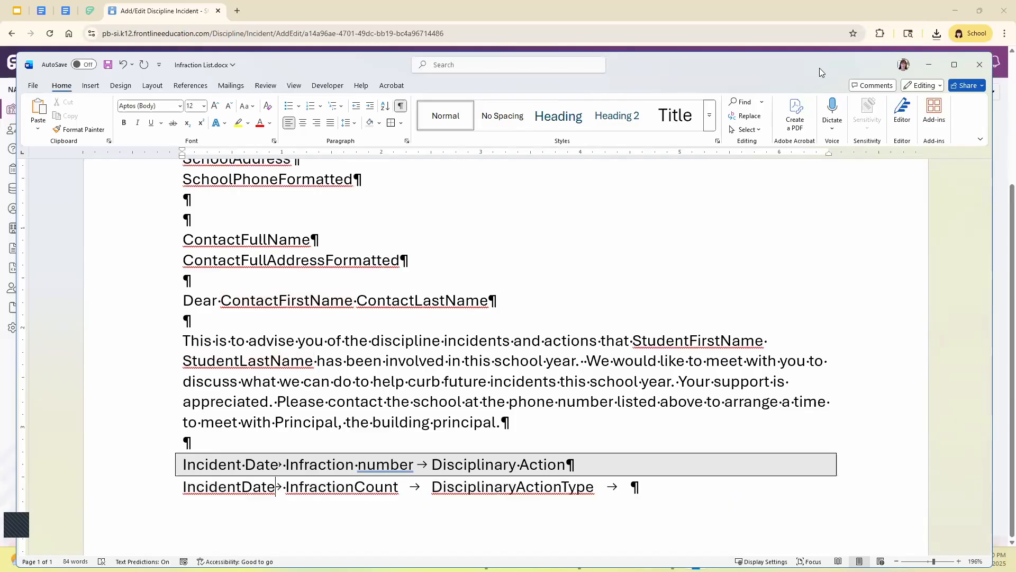
{"action": "left_click_drag", "start_coordinate": [802, 79], "coordinate": [811, 70]}
{"action": "scroll", "coordinate": [381, 236], "scroll_direction": "up", "scroll_amount": 3}
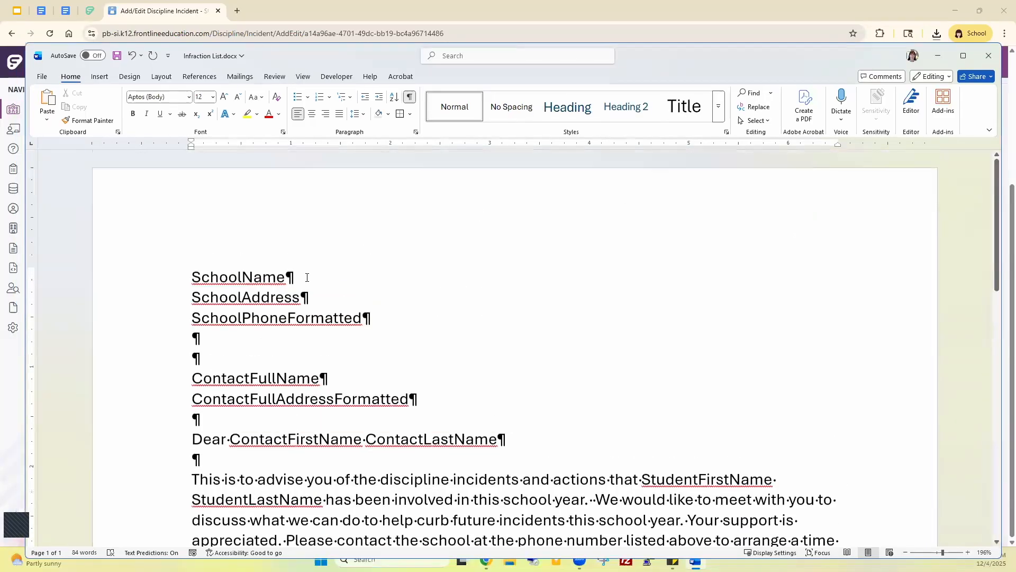
Review the Infraction List letter's Incident Date, Infraction number and Disciplinary Action column headings above the row of placeholders.
{"action": "scroll", "coordinate": [247, 296], "scroll_direction": "down", "scroll_amount": 3}
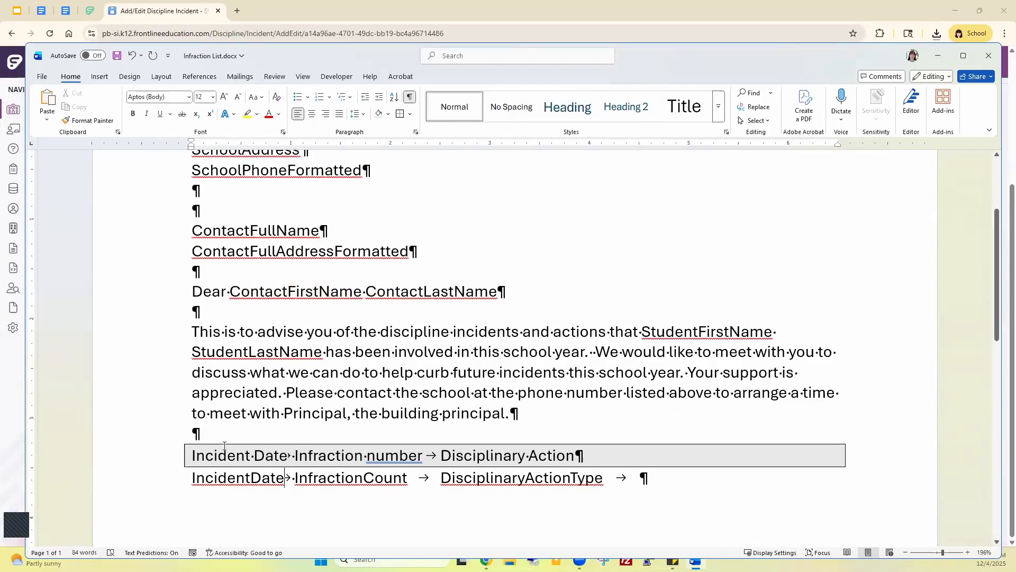
{"action": "scroll", "coordinate": [273, 446], "scroll_direction": "down", "scroll_amount": 1}
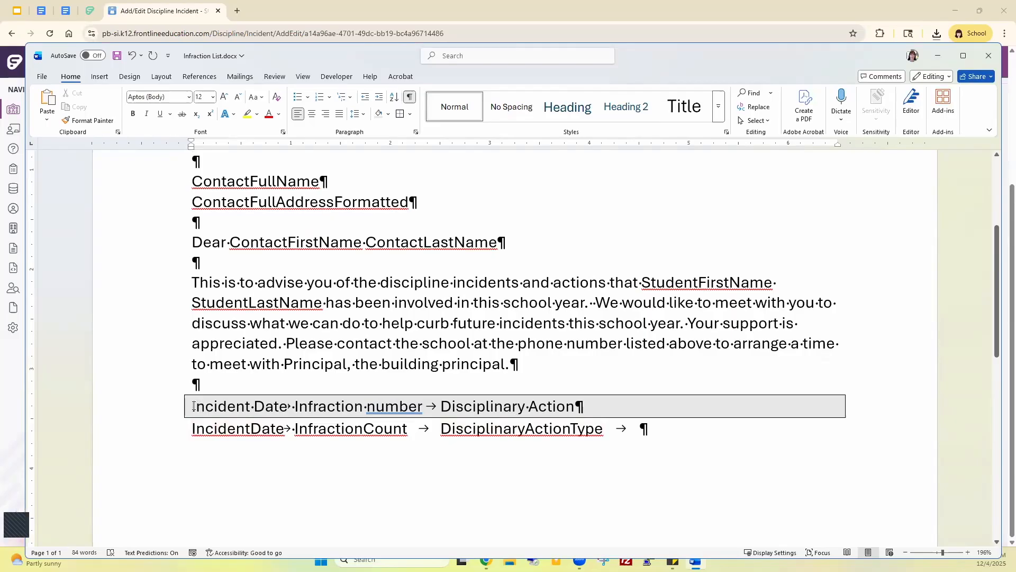
{"action": "left_click_drag", "start_coordinate": [212, 406], "coordinate": [289, 406]}
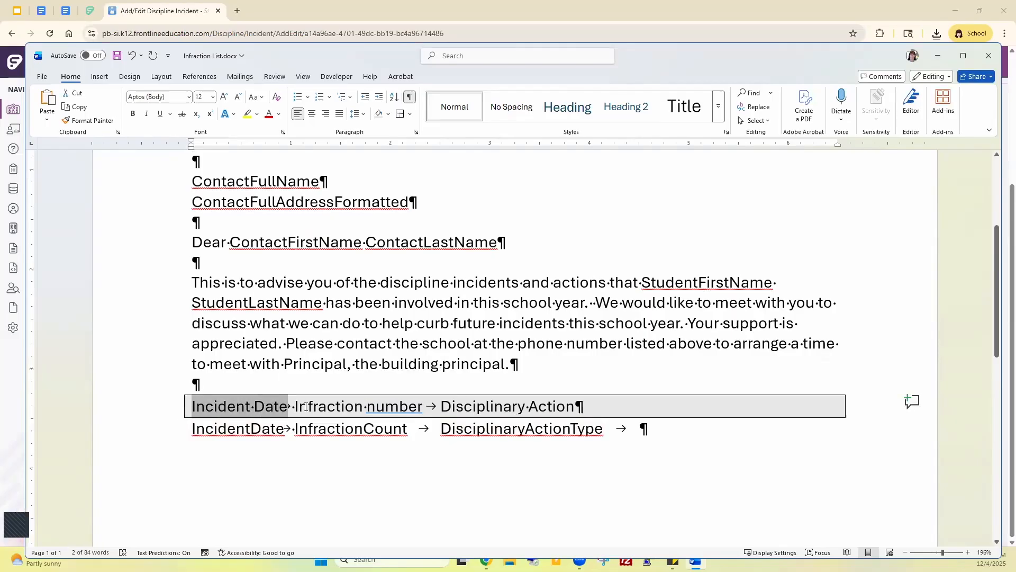
{"action": "left_click_drag", "start_coordinate": [296, 404], "coordinate": [394, 404]}
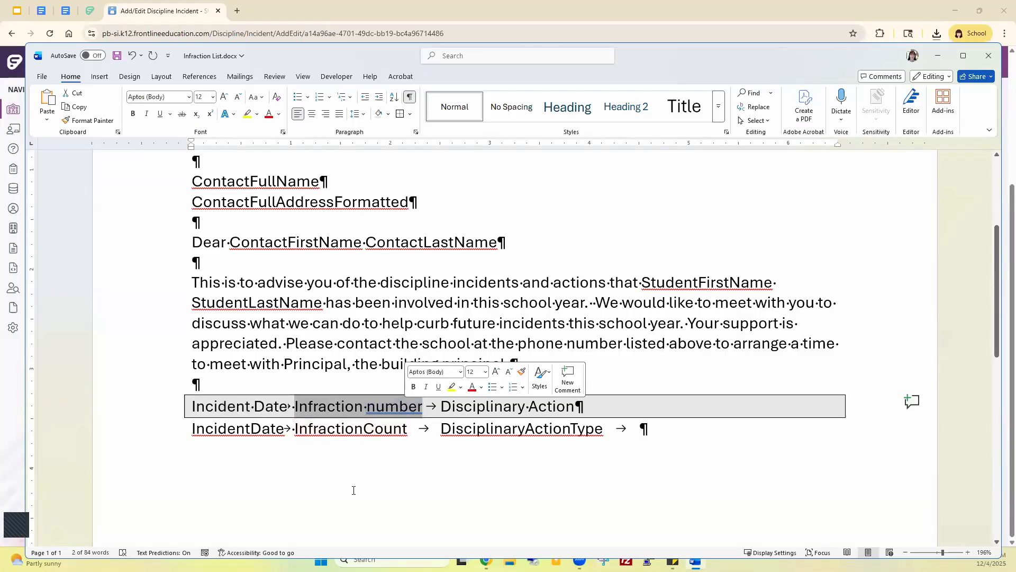
{"action": "left_click_drag", "start_coordinate": [441, 406], "coordinate": [574, 406]}
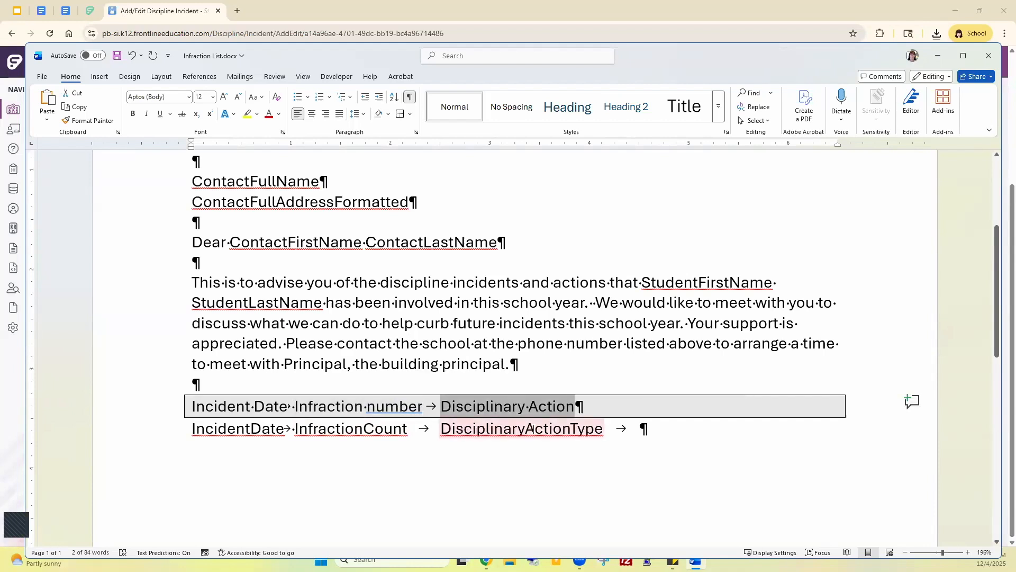
{"action": "left_click", "coordinate": [611, 449]}
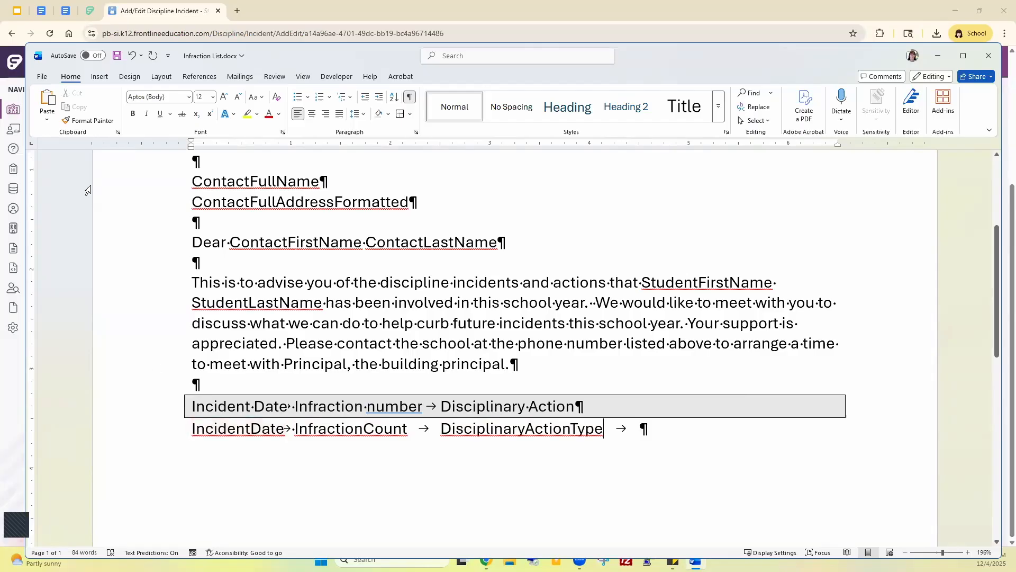
Switch to the Available Bookmarks In Discipline document in Google Docs and search it for "rep", going through the RepeatForEach bookmarks.
{"action": "left_click", "coordinate": [64, 15]}
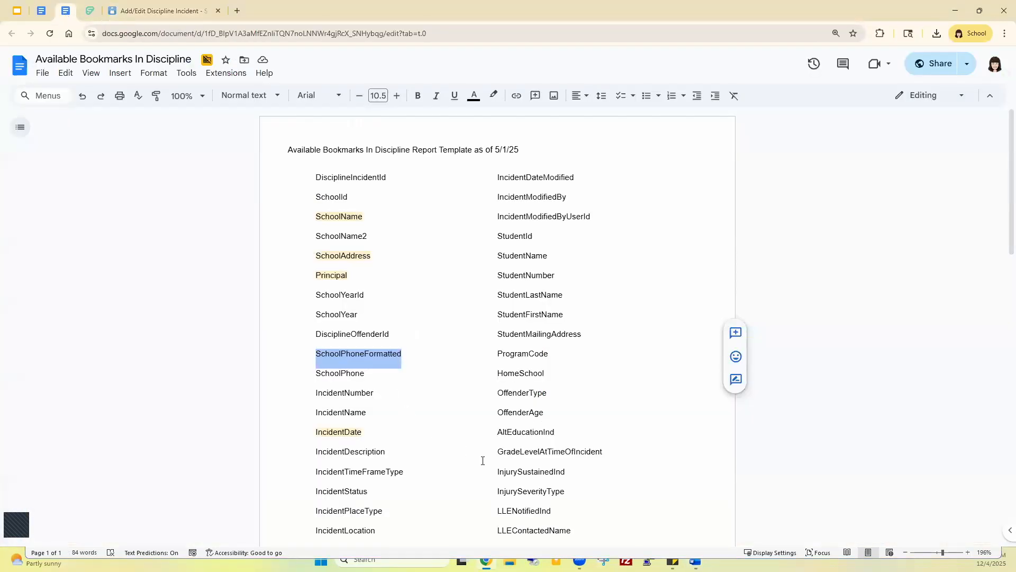
{"action": "scroll", "coordinate": [482, 461], "scroll_direction": "down", "scroll_amount": 9}
{"action": "scroll", "coordinate": [483, 462], "scroll_direction": "down", "scroll_amount": 7}
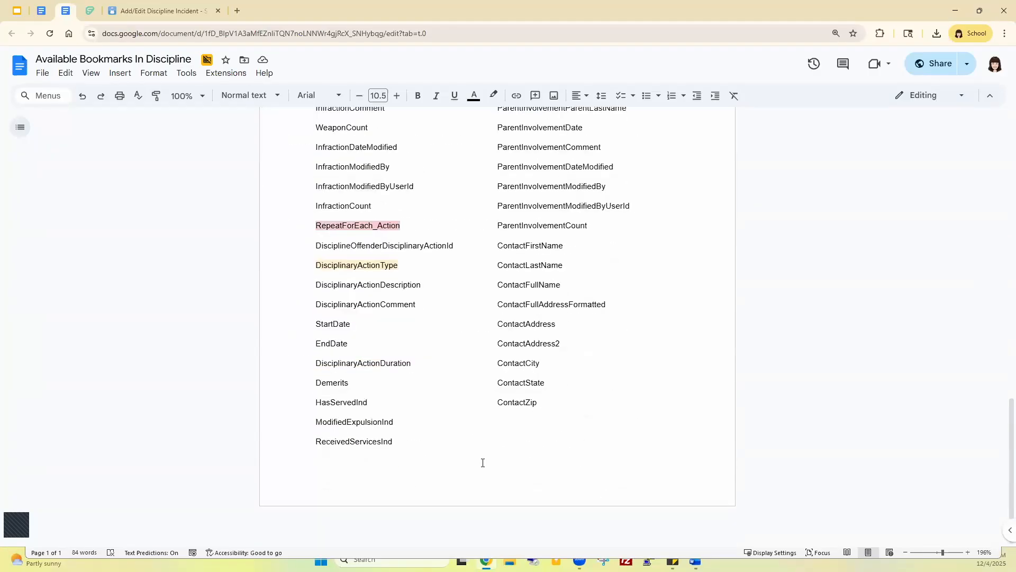
{"action": "key", "text": "ctrl+f"}
{"action": "type", "text": "re"}
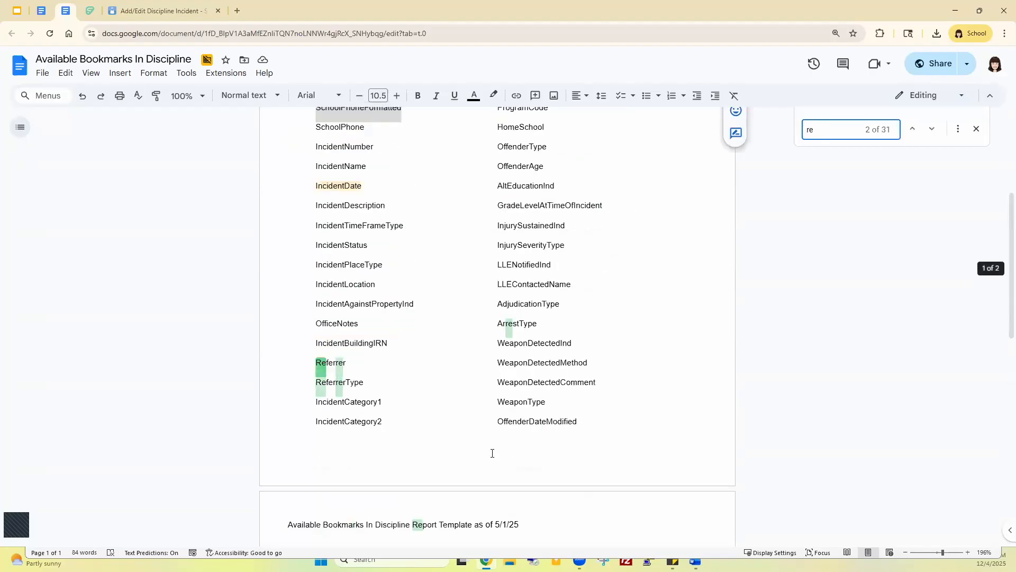
{"action": "type", "text": "p"}
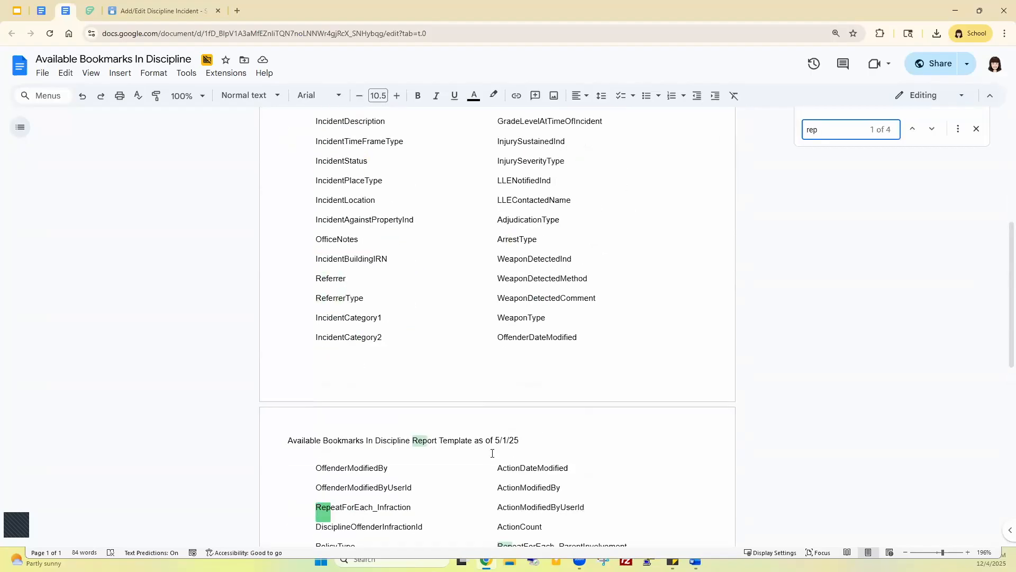
{"action": "scroll", "coordinate": [491, 453], "scroll_direction": "down", "scroll_amount": 1}
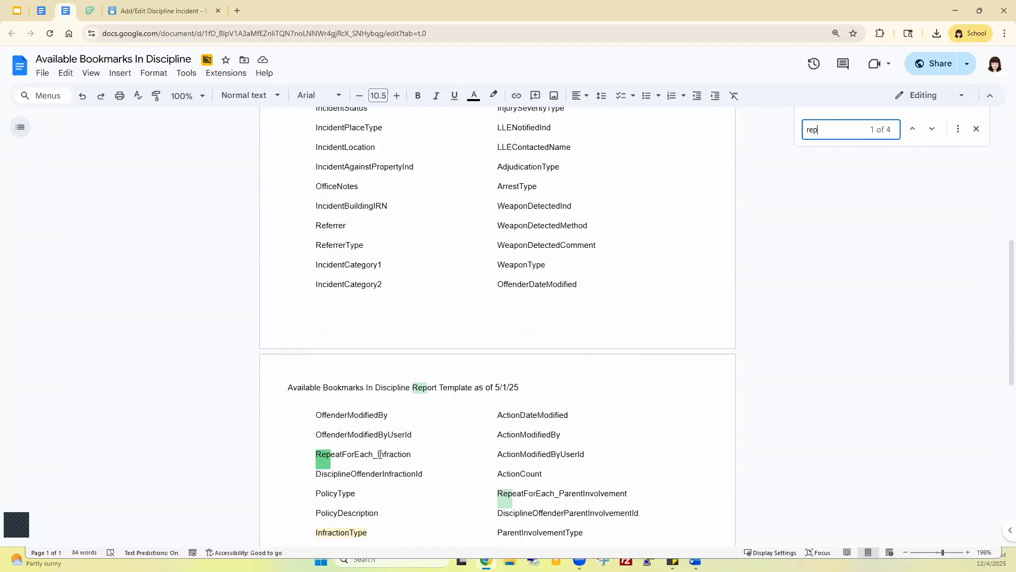
{"action": "left_click", "coordinate": [929, 134]}
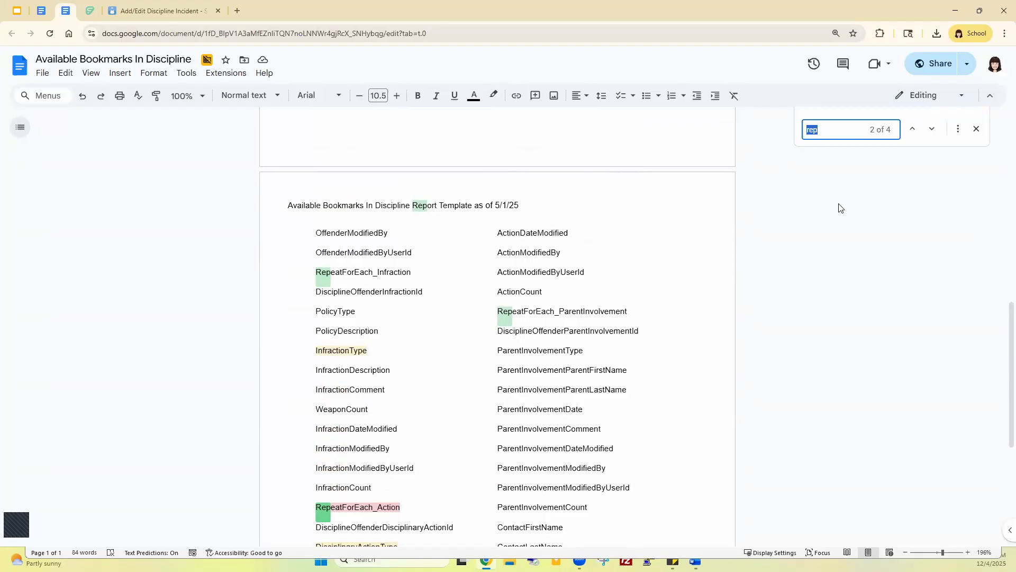
{"action": "left_click", "coordinate": [930, 132]}
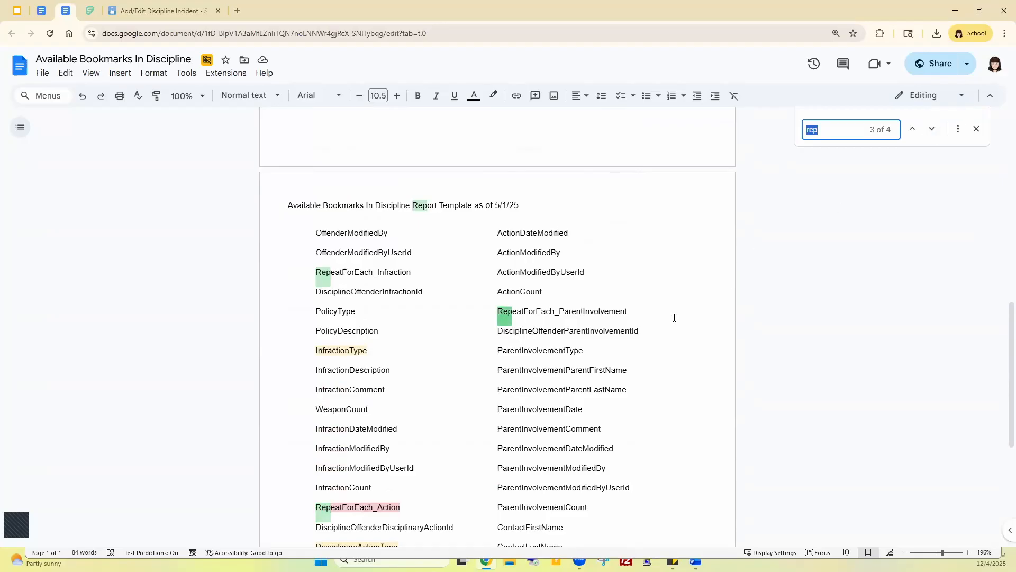
{"action": "left_click", "coordinate": [931, 131]}
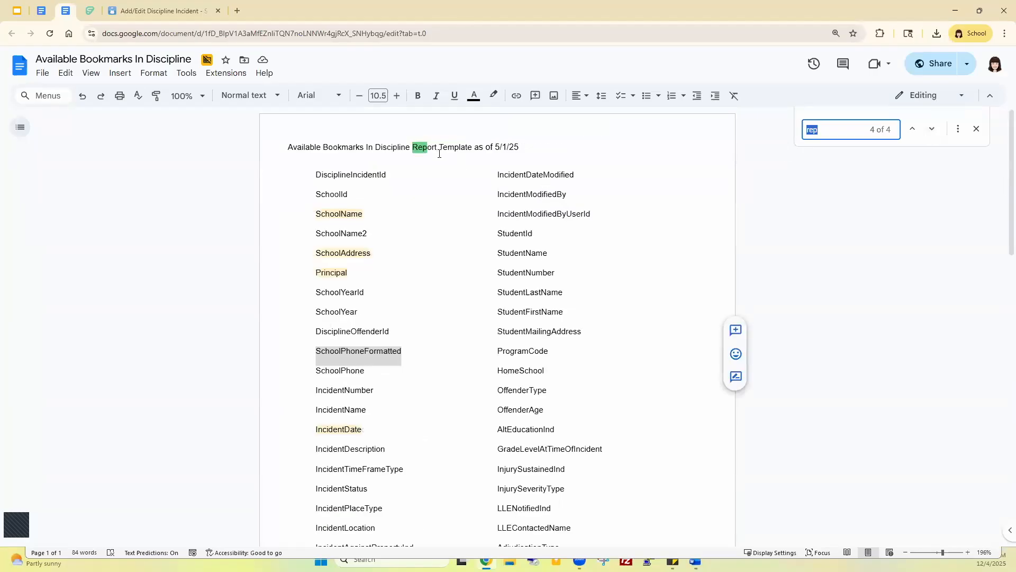
{"action": "left_click", "coordinate": [912, 132]}
{"action": "scroll", "coordinate": [364, 379], "scroll_direction": "down", "scroll_amount": 4}
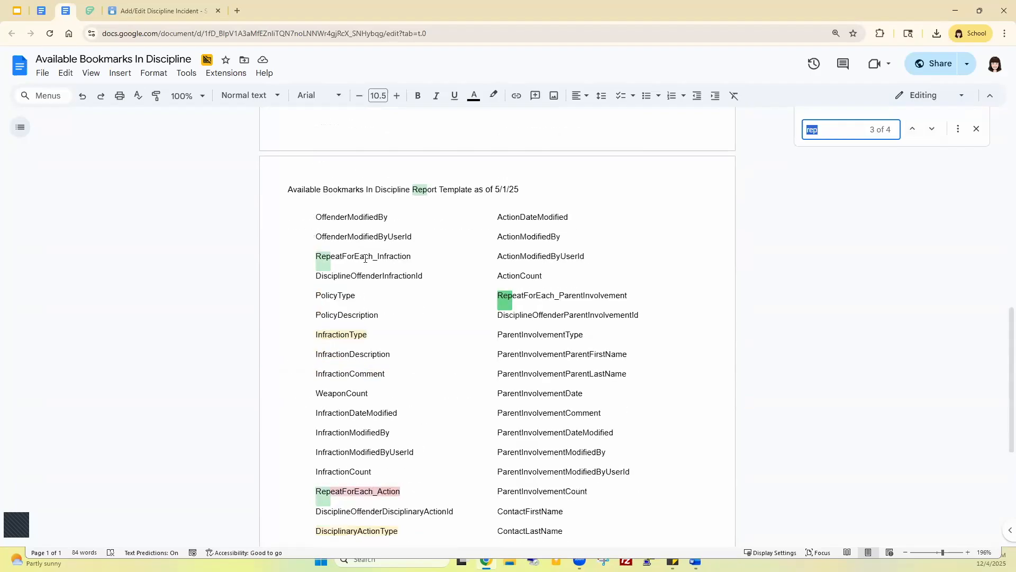
Copy the RepeatForEach_Infraction bookmark name from the available bookmarks list.
{"action": "left_click", "coordinate": [351, 434]}
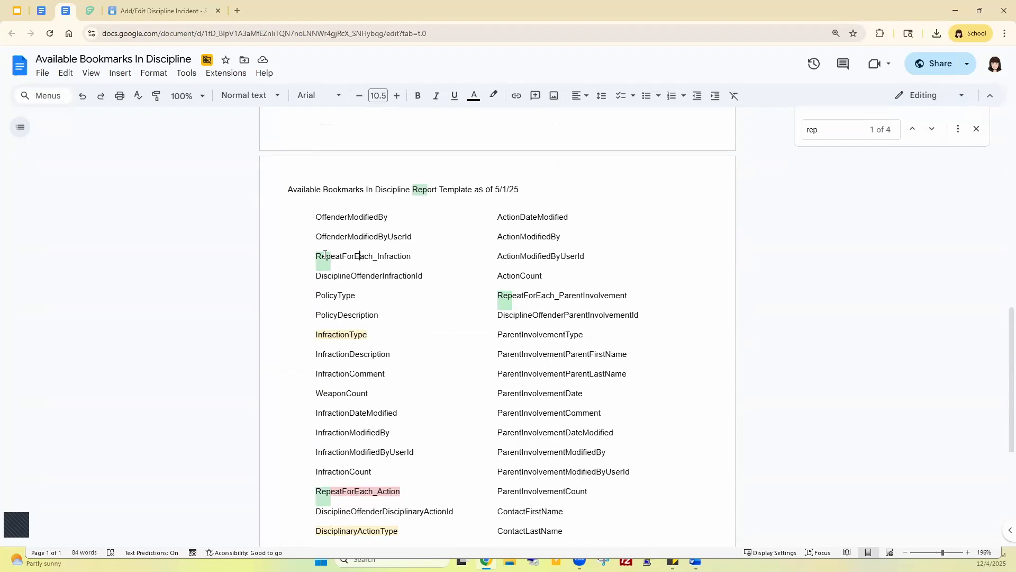
{"action": "left_click_drag", "start_coordinate": [316, 257], "coordinate": [412, 253]}
{"action": "key", "text": "ctrl+c"}
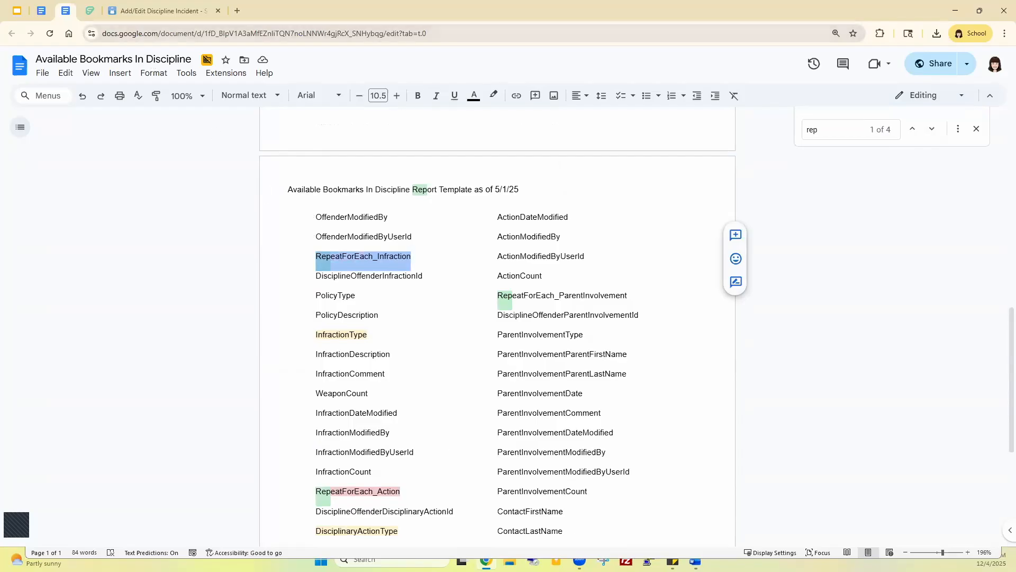
Switch back to Word and bookmark the row from IncidentDate through DisciplinaryActionType as RepeatForEach_Infraction.
{"action": "key", "text": "alt+Tab"}
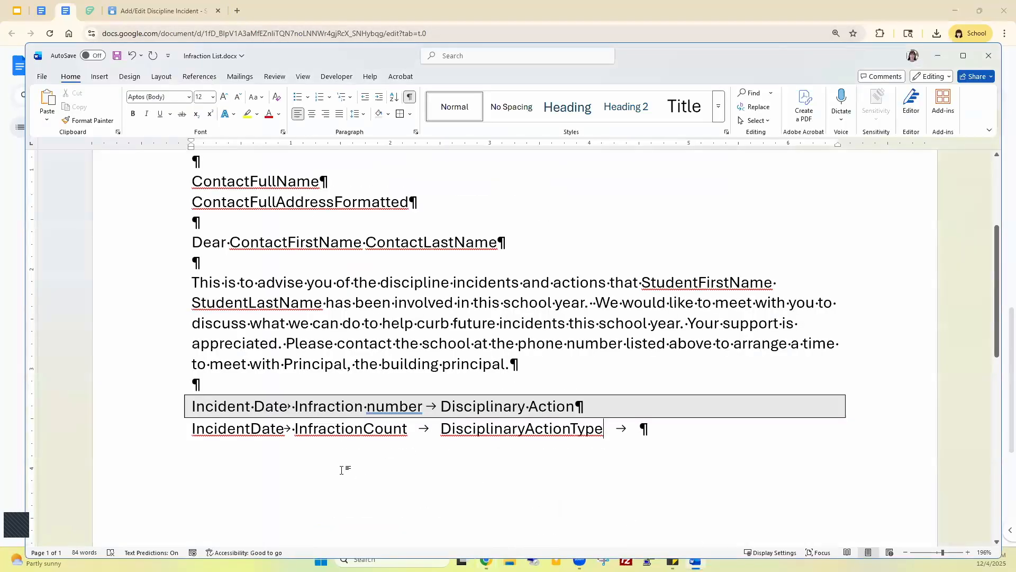
{"action": "left_click_drag", "start_coordinate": [195, 433], "coordinate": [563, 430]}
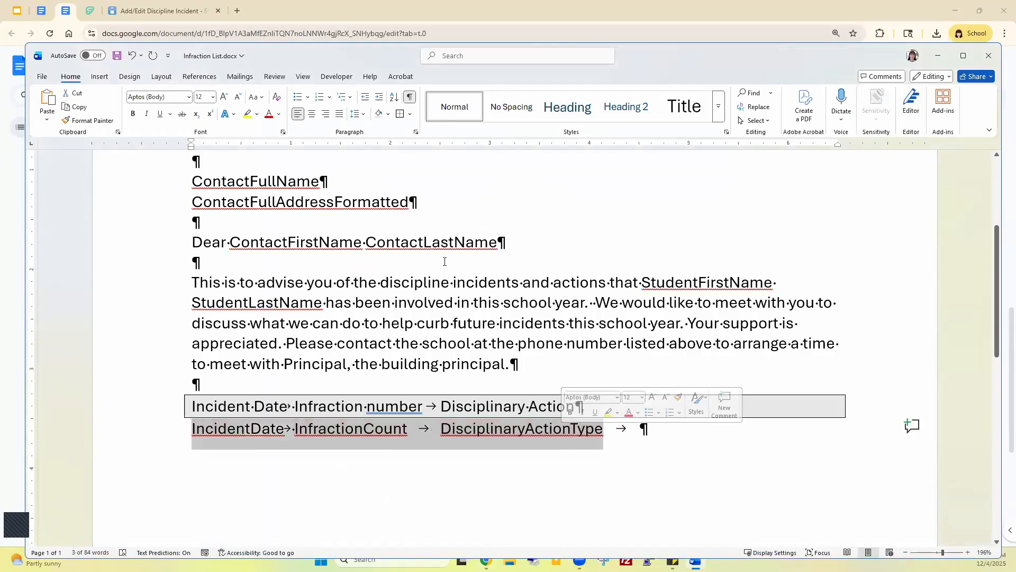
{"action": "left_click", "coordinate": [95, 78]}
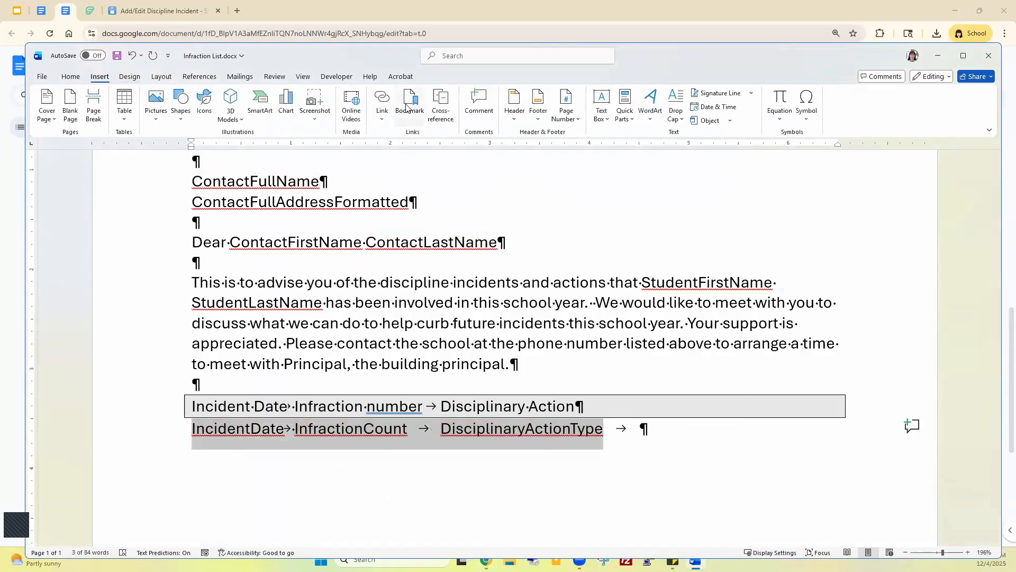
{"action": "left_click", "coordinate": [410, 104]}
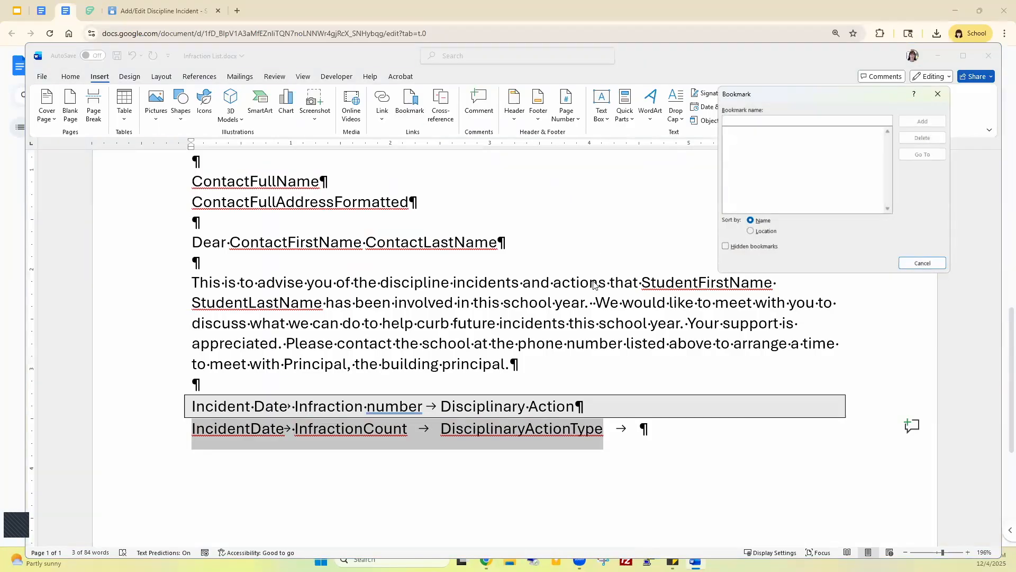
{"action": "key", "text": "ctrl+v"}
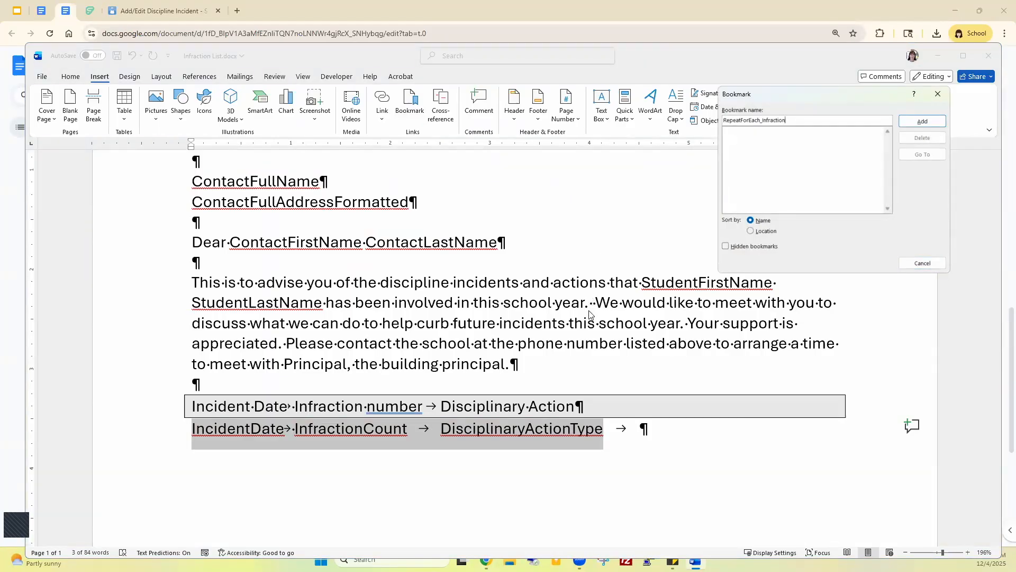
{"action": "left_click", "coordinate": [912, 123]}
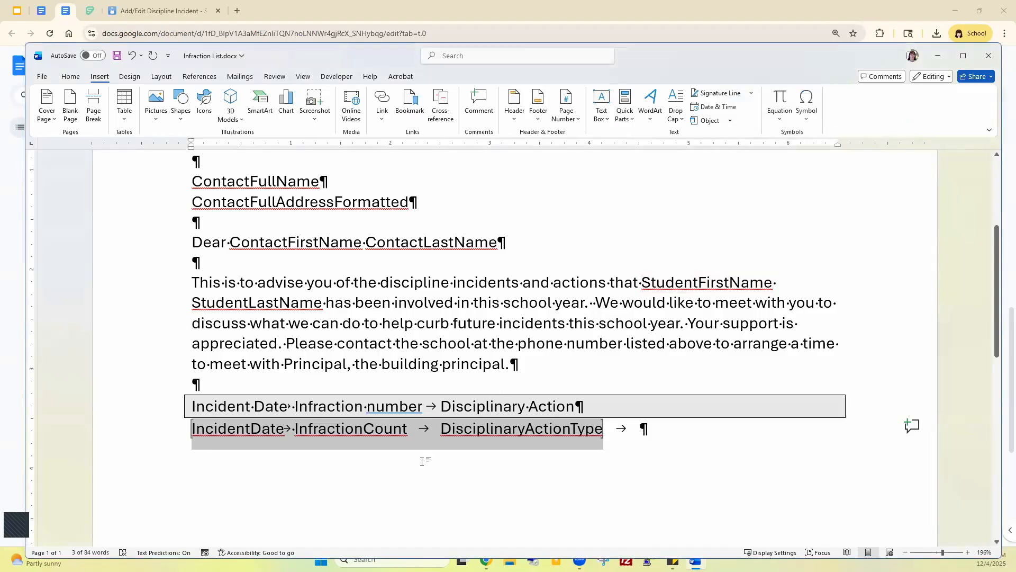
{"action": "left_click", "coordinate": [572, 451]}
{"action": "left_click", "coordinate": [407, 428]}
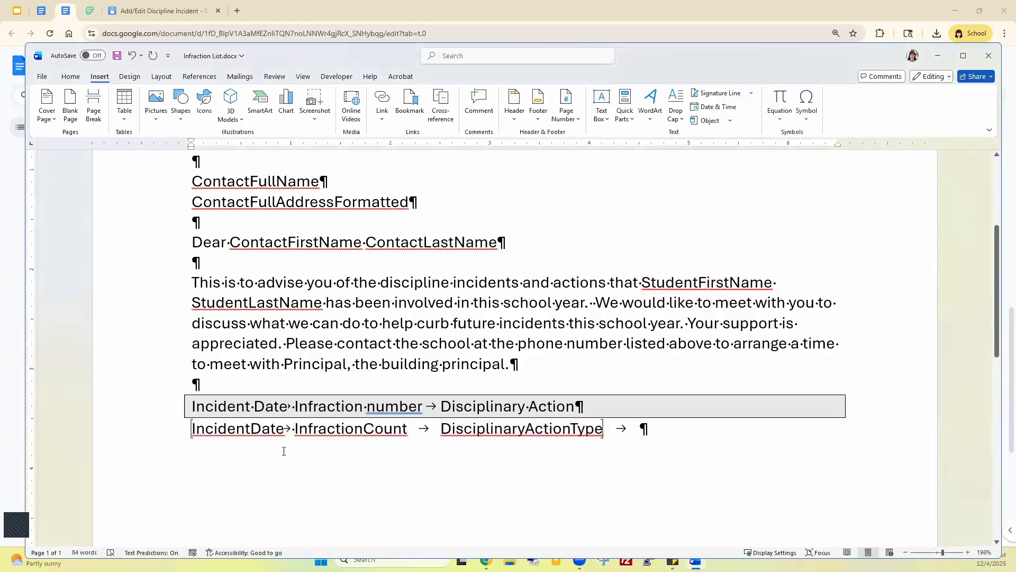
Add a bookmark named IncidentDate to the IncidentDate placeholder in the row beneath the column headings.
{"action": "left_click_drag", "start_coordinate": [192, 428], "coordinate": [284, 433]}
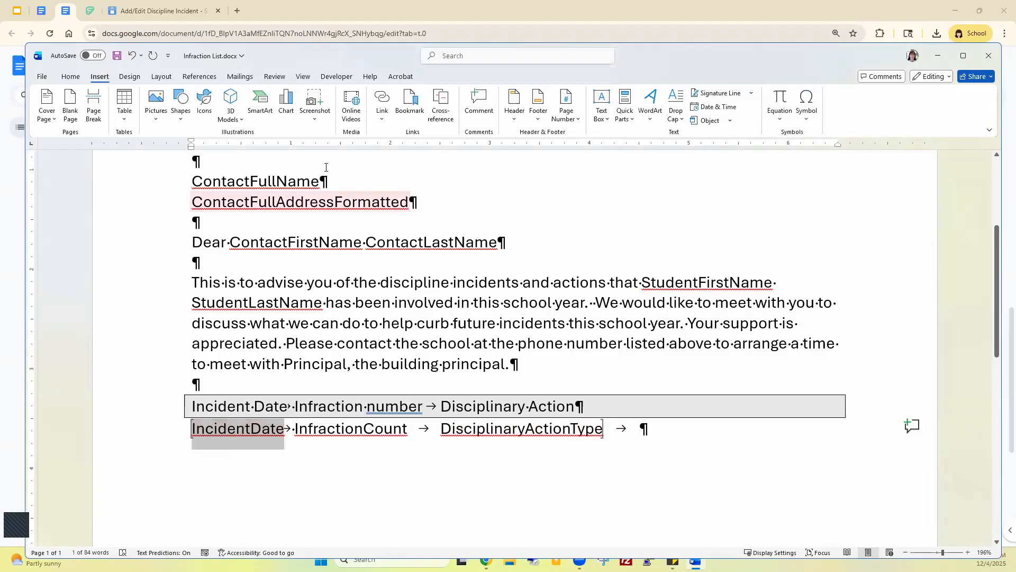
{"action": "left_click", "coordinate": [411, 100]}
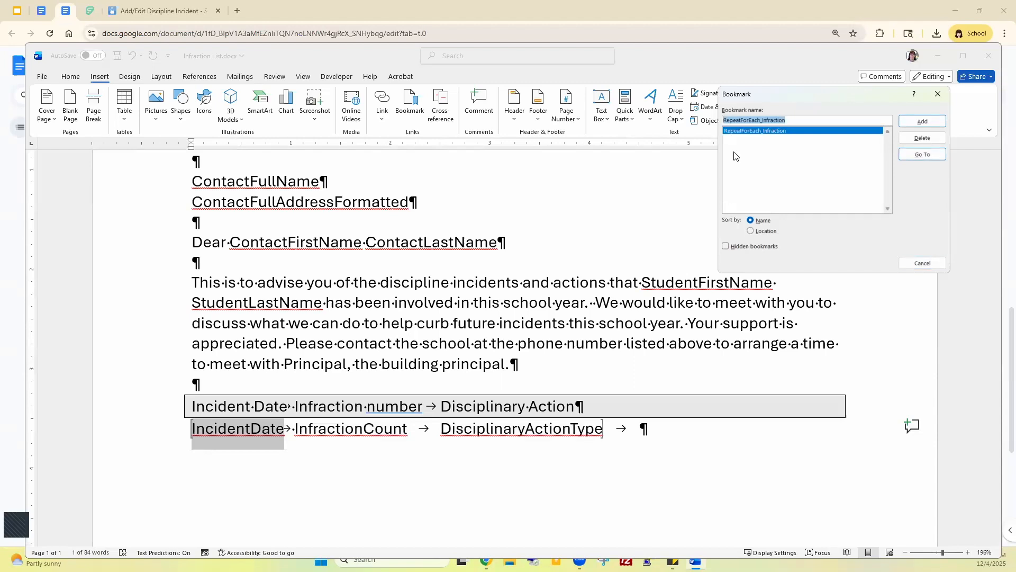
{"action": "key", "text": "BackSpace"}
{"action": "type", "text": "IncidentDate"}
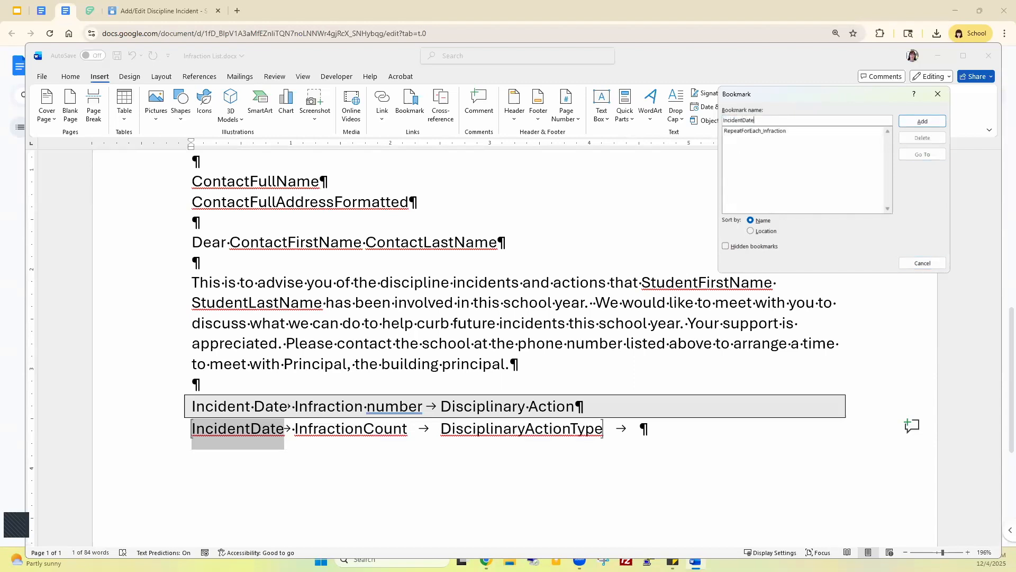
{"action": "key", "text": "Return"}
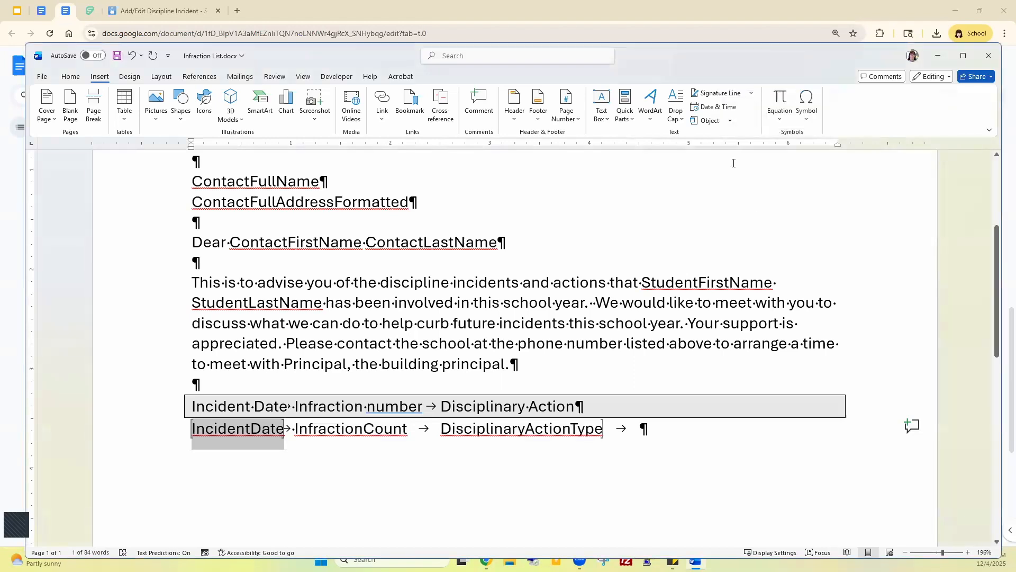
Add a bookmark named InfractionCount to the InfractionCount placeholder in the same row.
{"action": "double_click", "coordinate": [399, 430]}
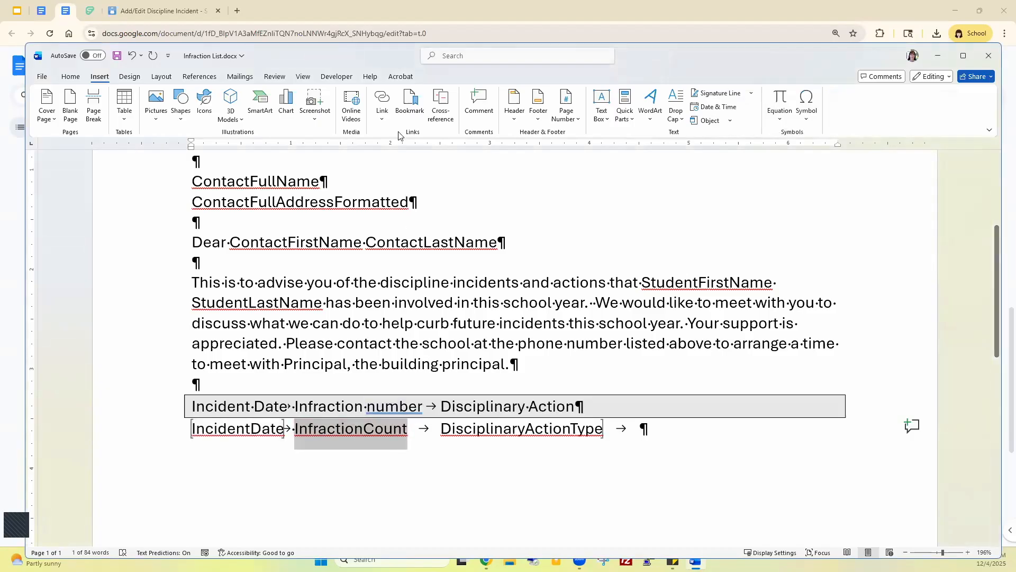
{"action": "left_click", "coordinate": [410, 110]}
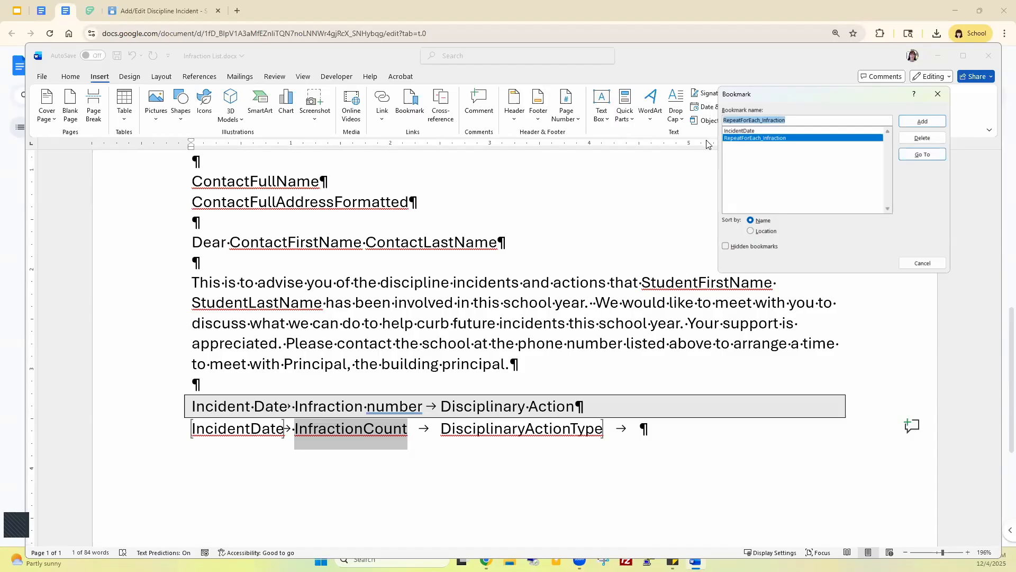
{"action": "key", "text": "BackSpace"}
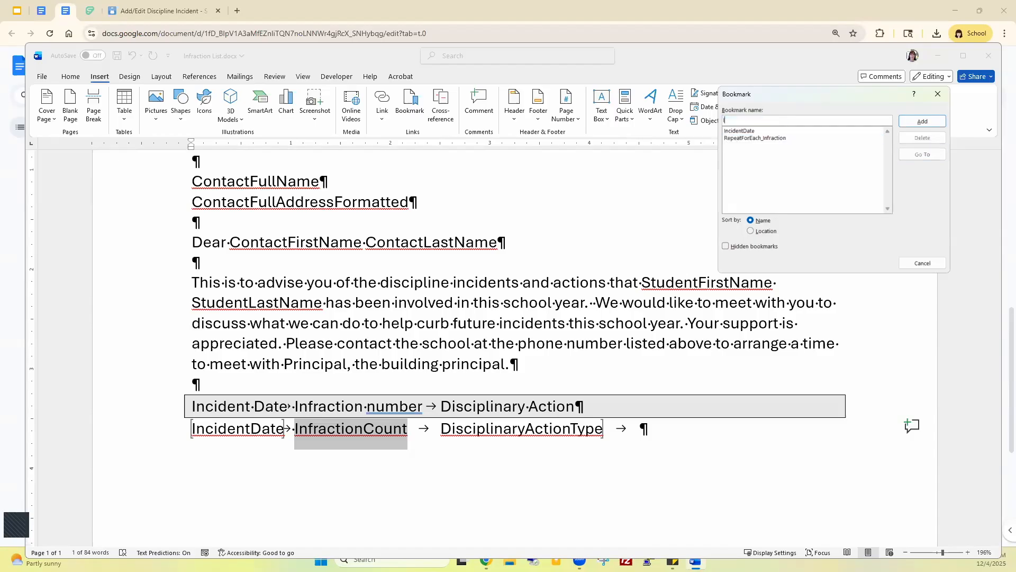
{"action": "type", "text": "InfractionCount"}
{"action": "left_click", "coordinate": [923, 121]}
Add a bookmark named DisciplinaryActionType to the DisciplinaryActionType placeholder at the end of the row.
{"action": "left_click_drag", "start_coordinate": [443, 428], "coordinate": [604, 430]}
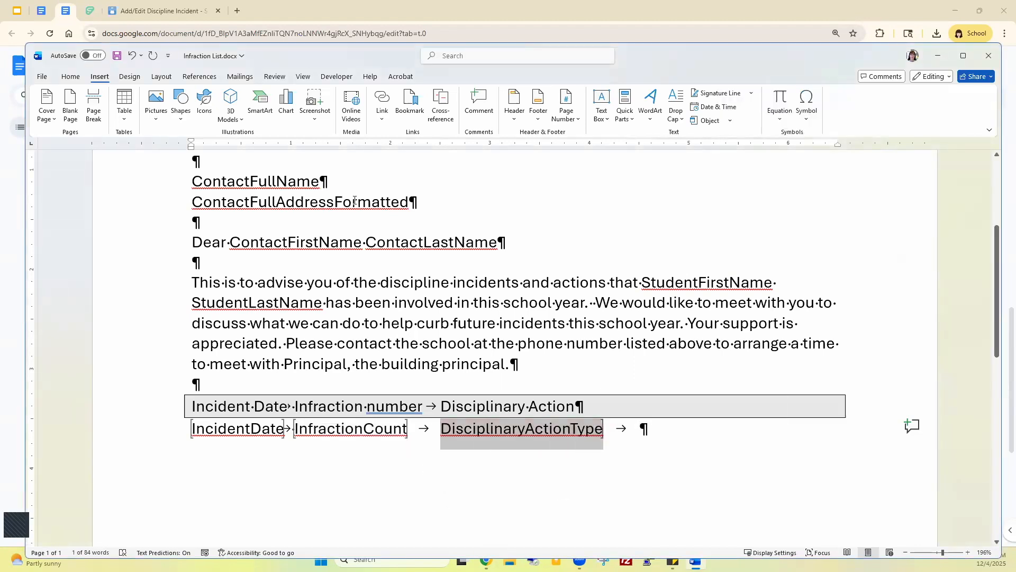
{"action": "left_click", "coordinate": [409, 106]}
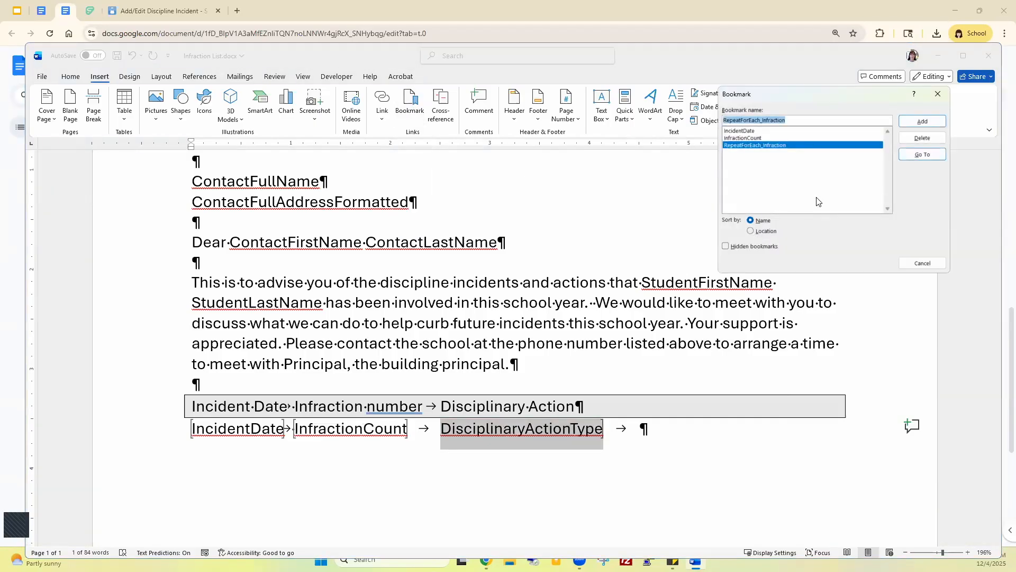
{"action": "type", "text": "D"}
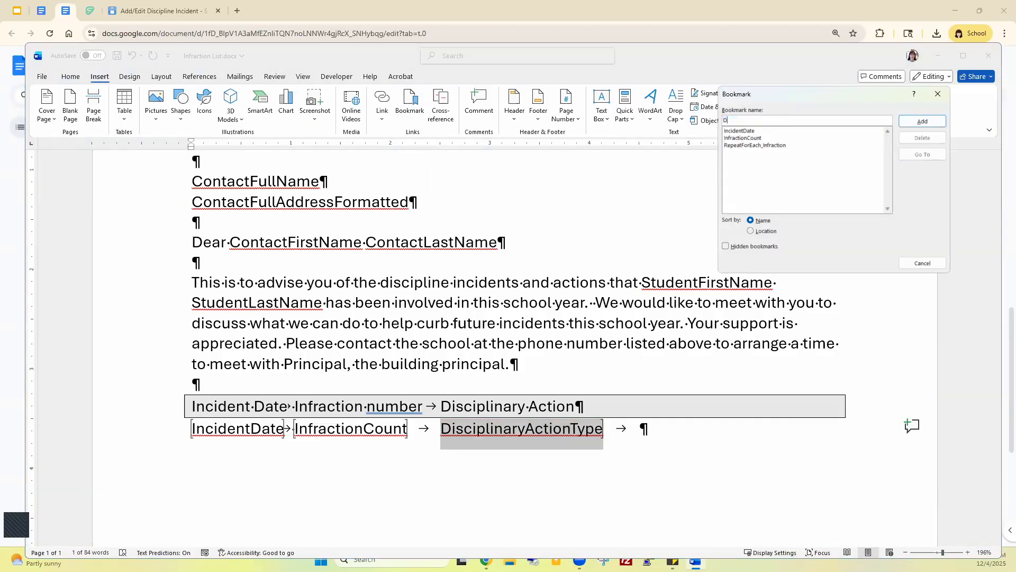
{"action": "type", "text": "iscip"}
{"action": "type", "text": "ionType"}
{"action": "left_click", "coordinate": [922, 121]}
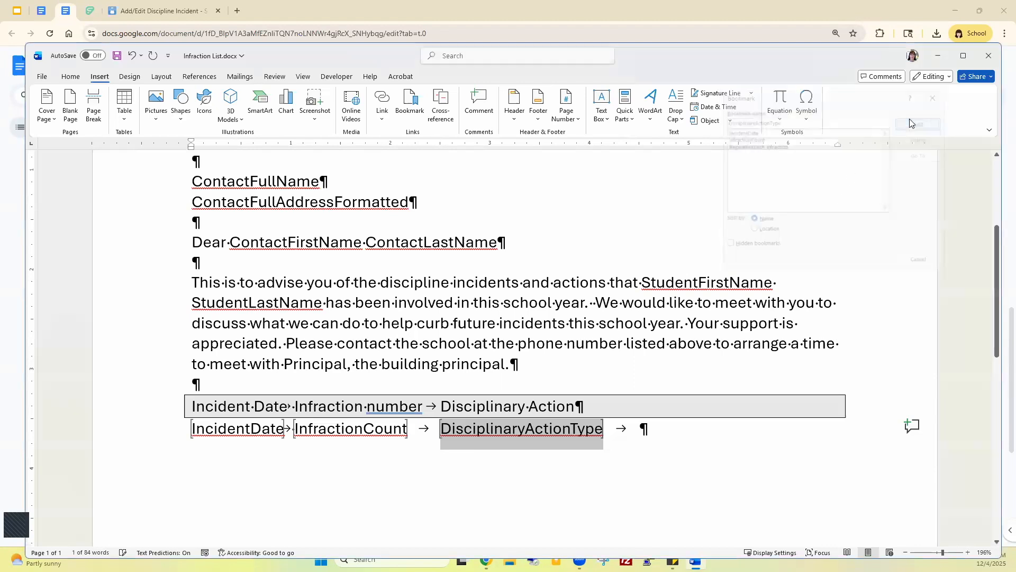
{"action": "left_click", "coordinate": [654, 449]}
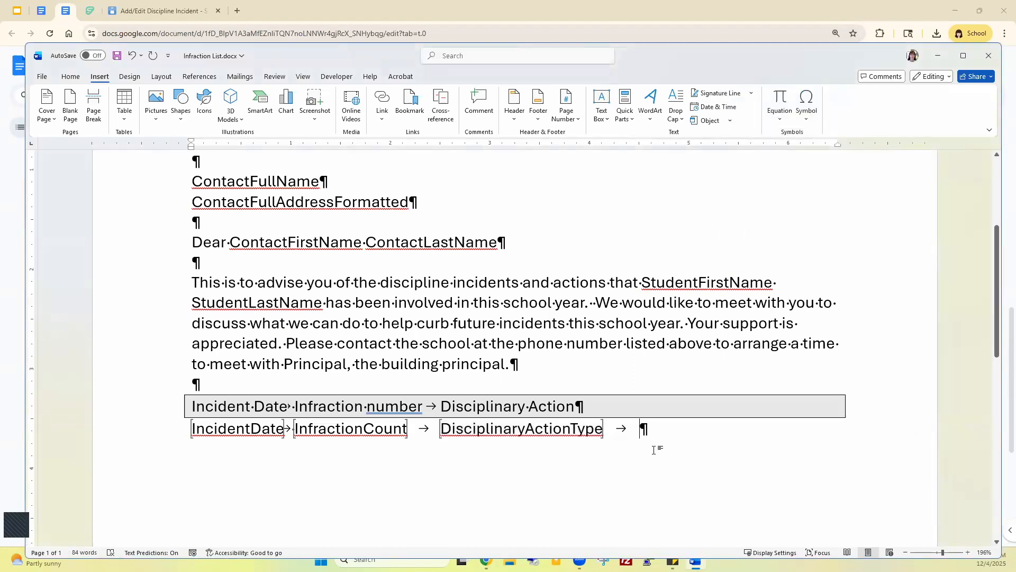